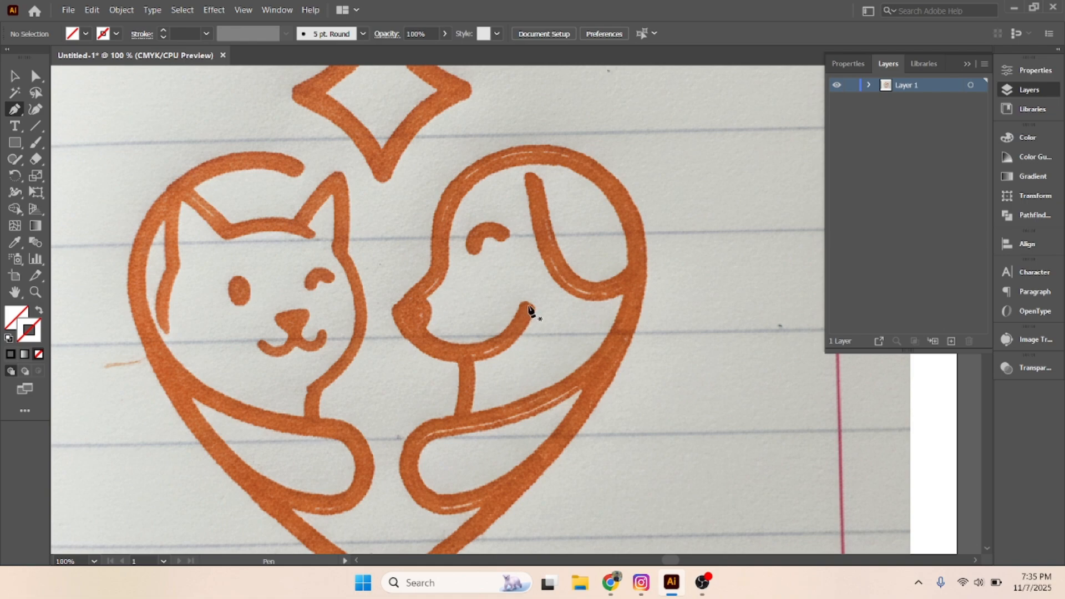
# - Draw a rough Pen tool path from the dog's mouth corner around the nose, up the forehead and over to the back of the head
pyautogui.click(528, 305)
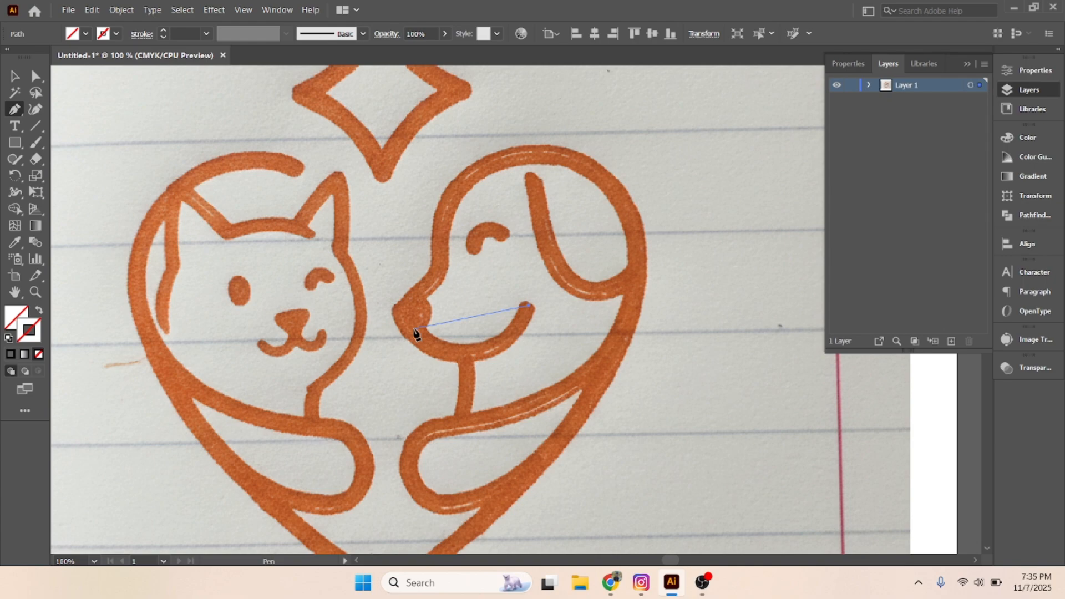
pyautogui.moveTo(415, 330); pyautogui.dragTo(419, 301)
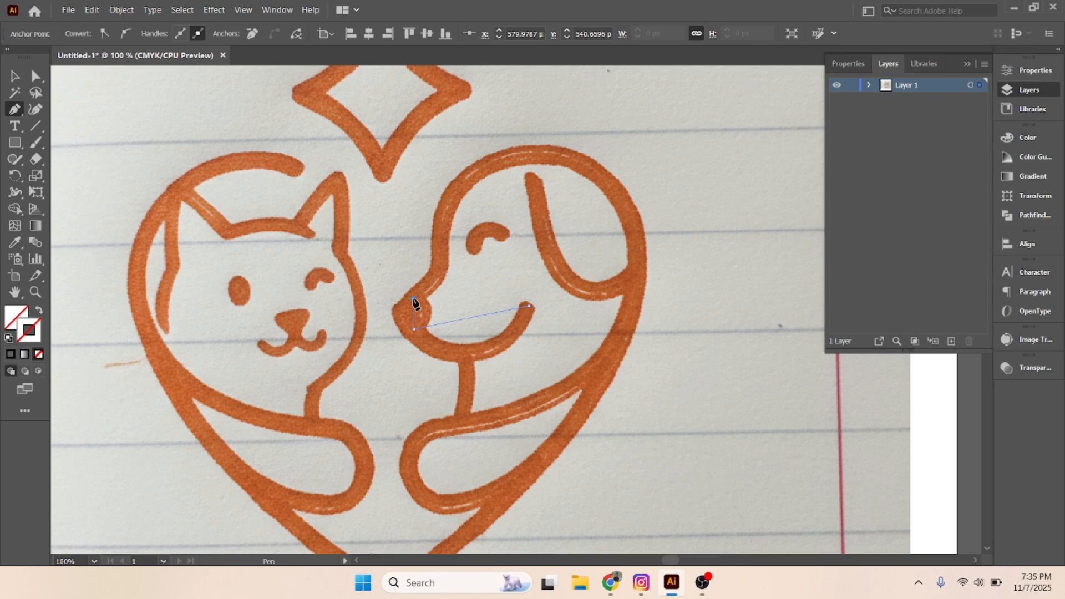
pyautogui.moveTo(415, 302); pyautogui.dragTo(440, 276)
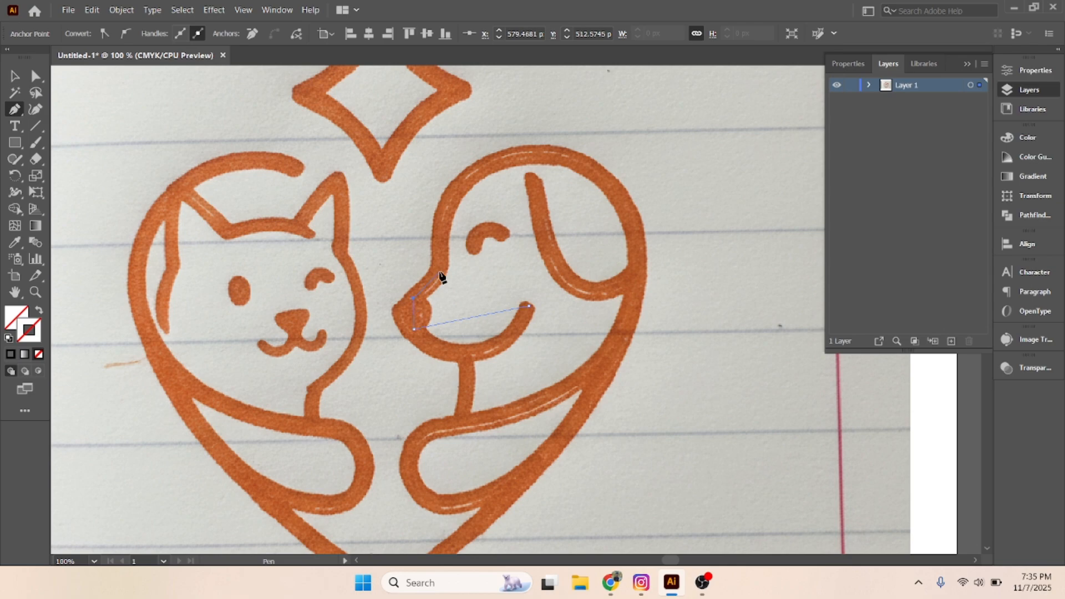
pyautogui.moveTo(438, 275); pyautogui.dragTo(441, 232)
pyautogui.click(441, 228)
pyautogui.click(555, 155)
pyautogui.click(637, 257)
# - Extend the rough path from the back of the dog's head down the heart's outer edge to its bottom tip
pyautogui.scroll(-2, 593, 385)
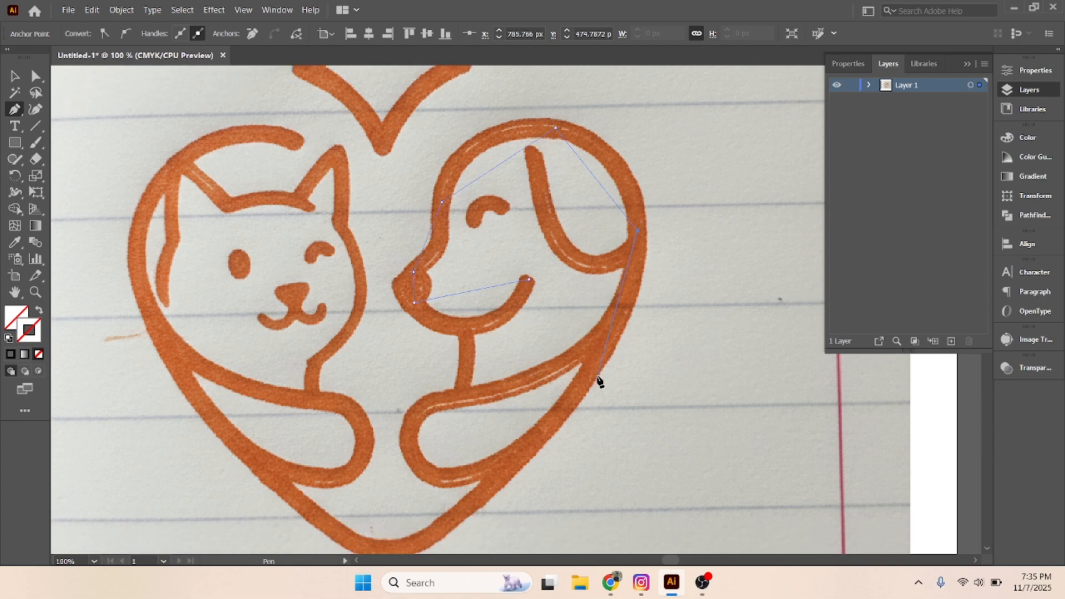
pyautogui.click(596, 363)
pyautogui.scroll(-3, 600, 365)
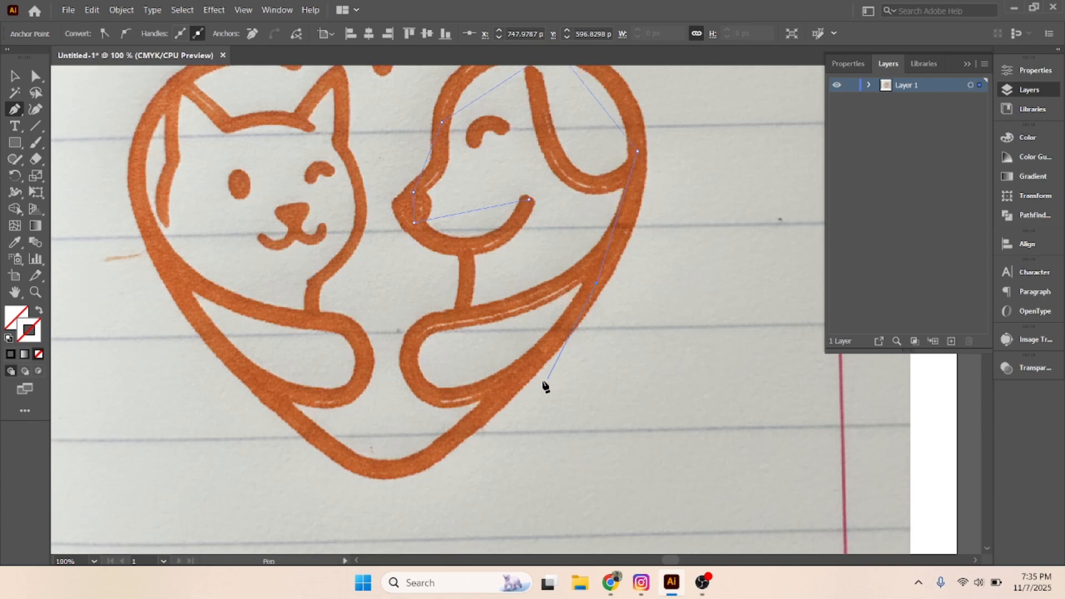
pyautogui.click(447, 445)
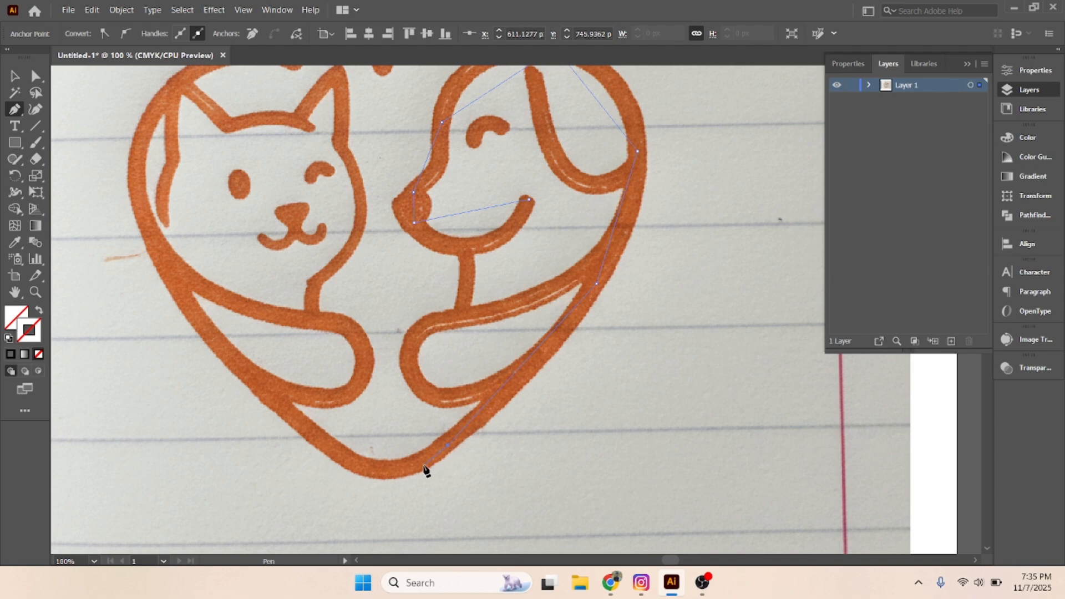
pyautogui.click(394, 469)
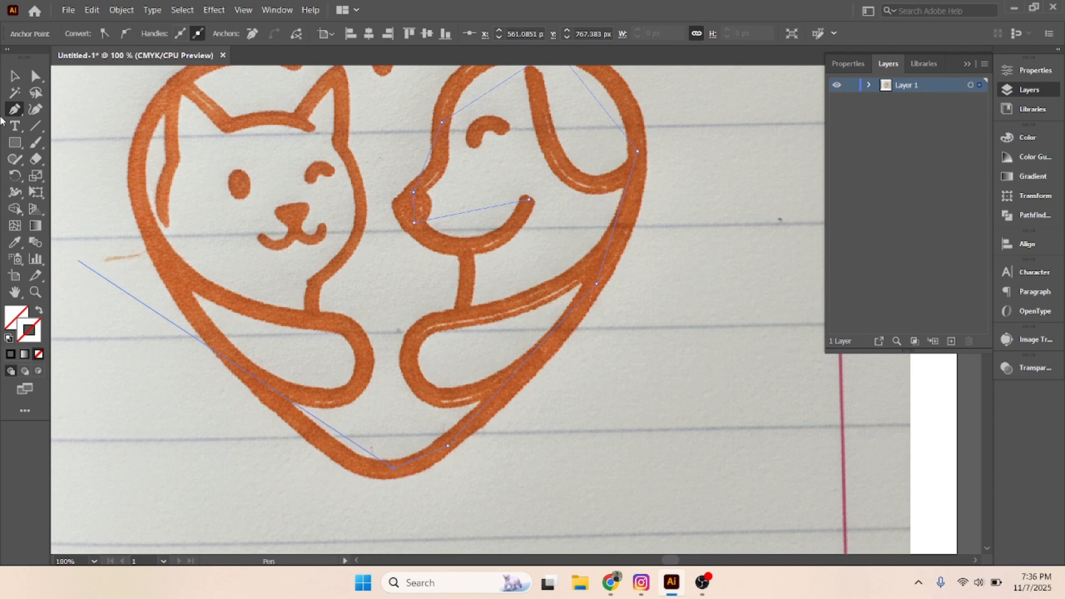
# - Bend the path near the heart's bottom tip with the Curvature tool to follow the centre of the sketched line
pyautogui.click(36, 109)
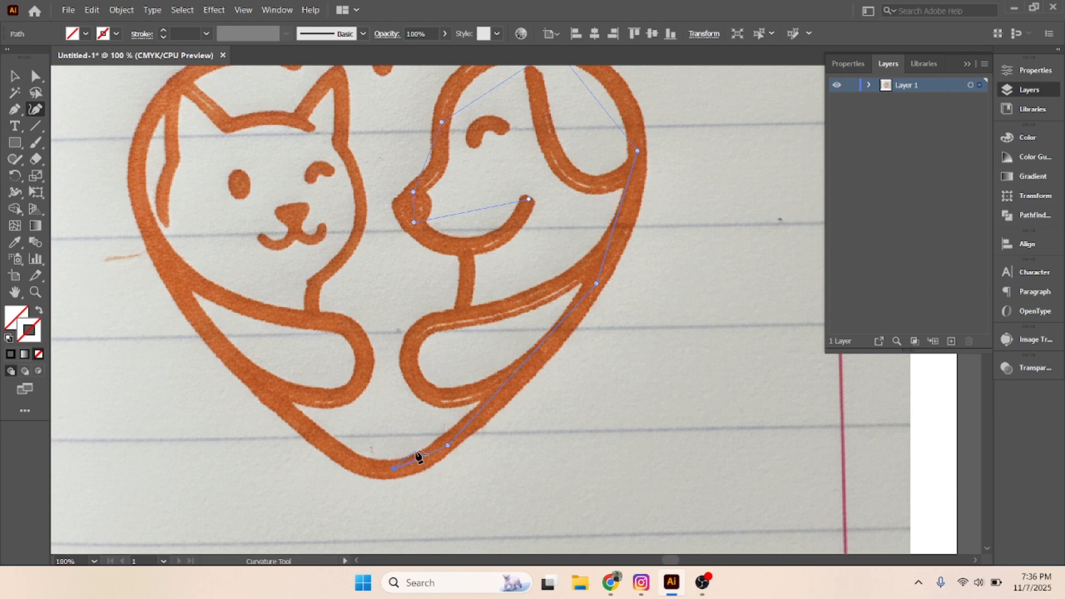
pyautogui.keyDown('alt'); pyautogui.scroll(3, 459, 459); pyautogui.keyUp('alt')
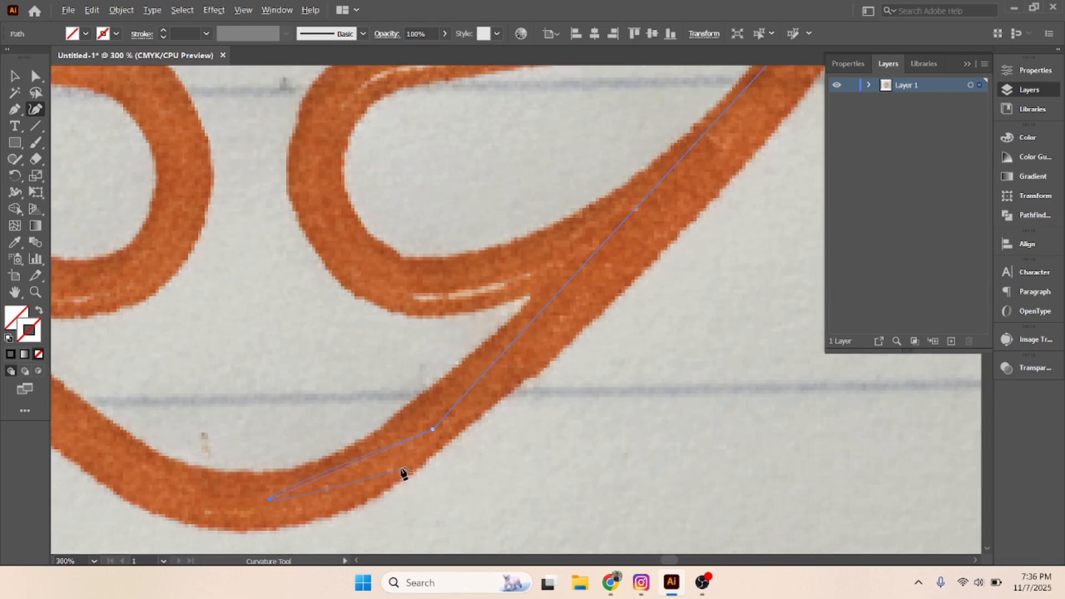
pyautogui.click(350, 478)
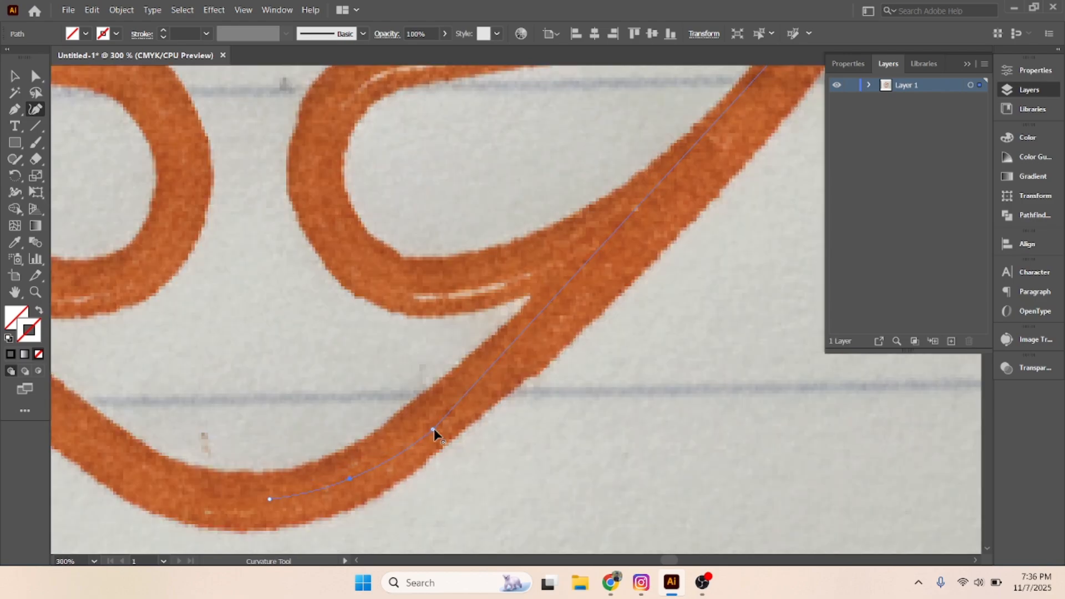
pyautogui.moveTo(434, 430); pyautogui.dragTo(430, 425)
# - Add curvature points along the heart's outer edge on the dog's side so the path follows the sketch
pyautogui.scroll(-3, 557, 305)
pyautogui.moveTo(614, 304); pyautogui.dragTo(523, 371)
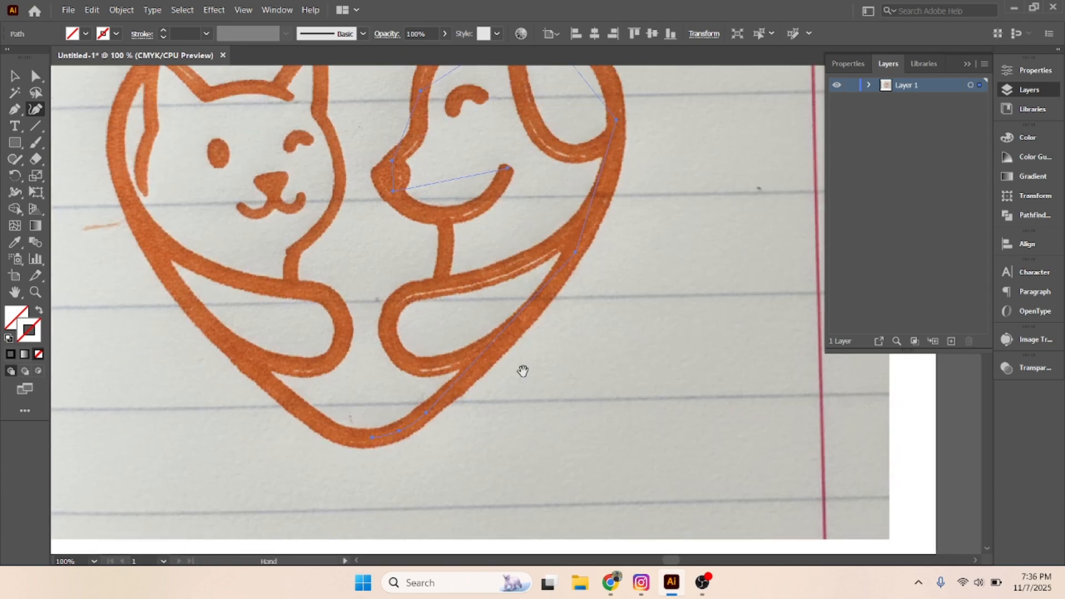
pyautogui.scroll(1, 490, 350)
pyautogui.moveTo(507, 333); pyautogui.dragTo(515, 334)
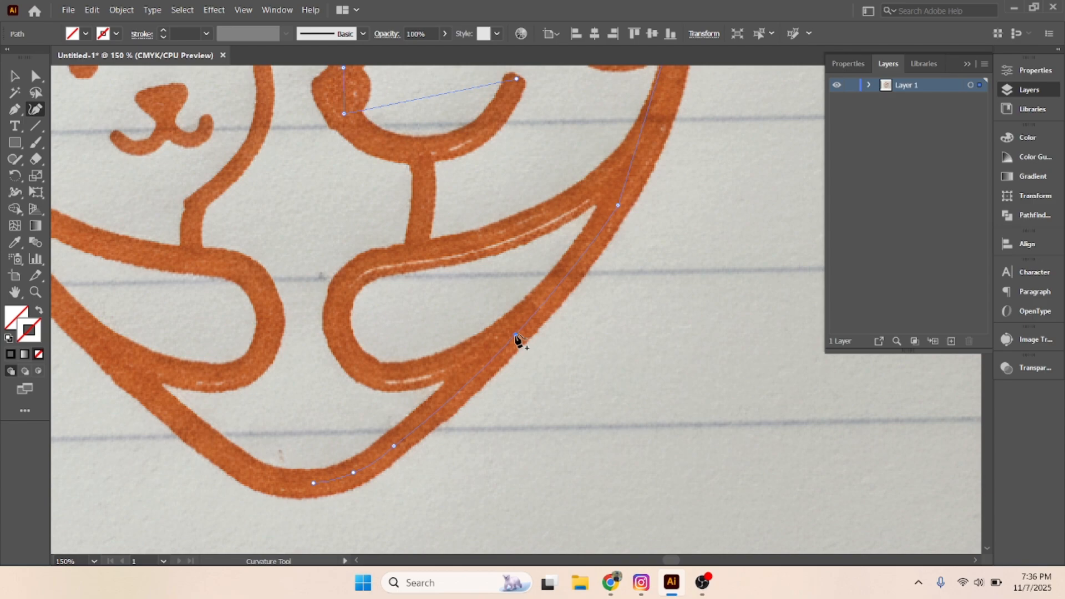
pyautogui.scroll(3, 532, 327)
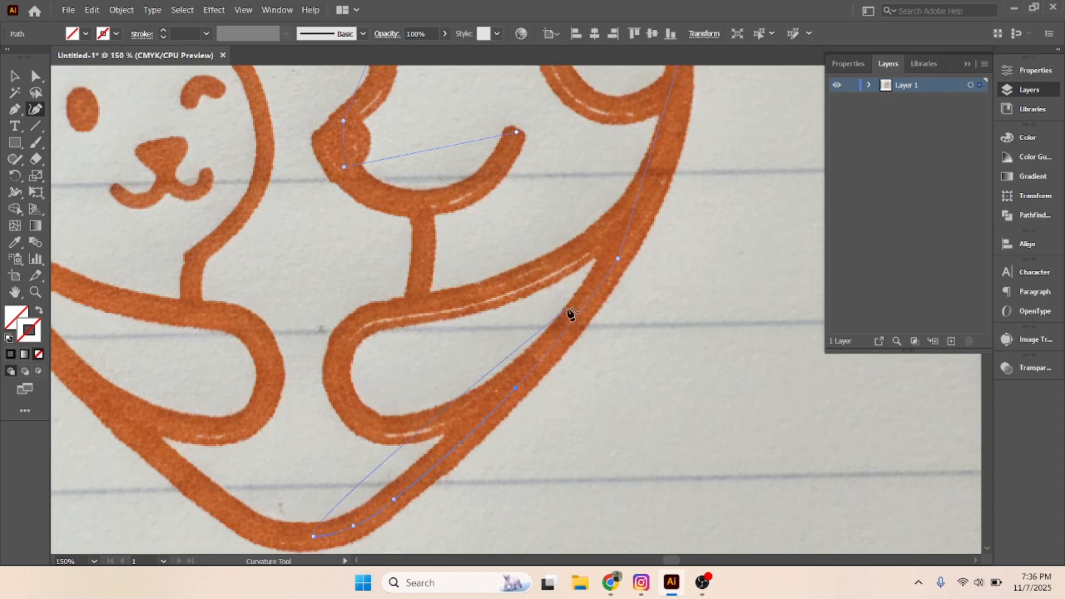
pyautogui.click(659, 225)
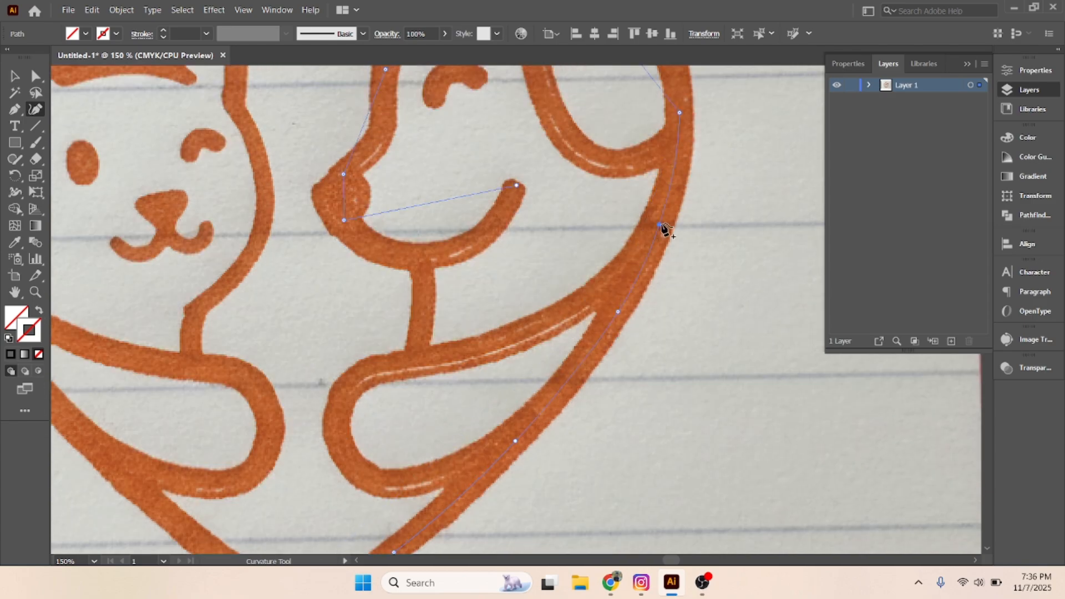
# - Curve the path segments over the back and front of the dog's head to match the sketched outline
pyautogui.scroll(5, 664, 227)
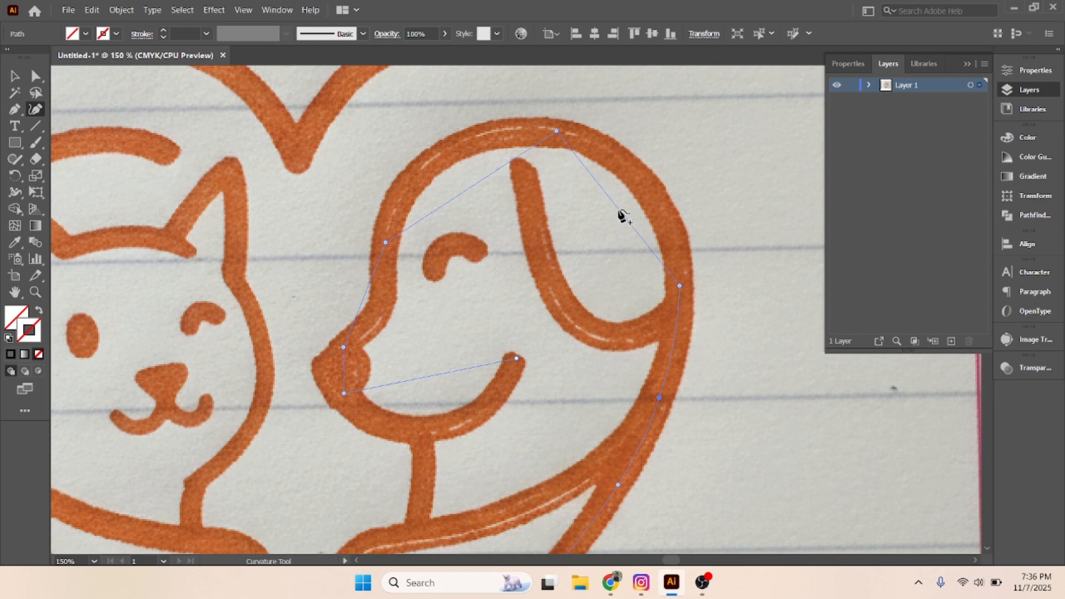
pyautogui.moveTo(621, 213); pyautogui.dragTo(644, 191)
pyautogui.moveTo(476, 185); pyautogui.dragTo(442, 150)
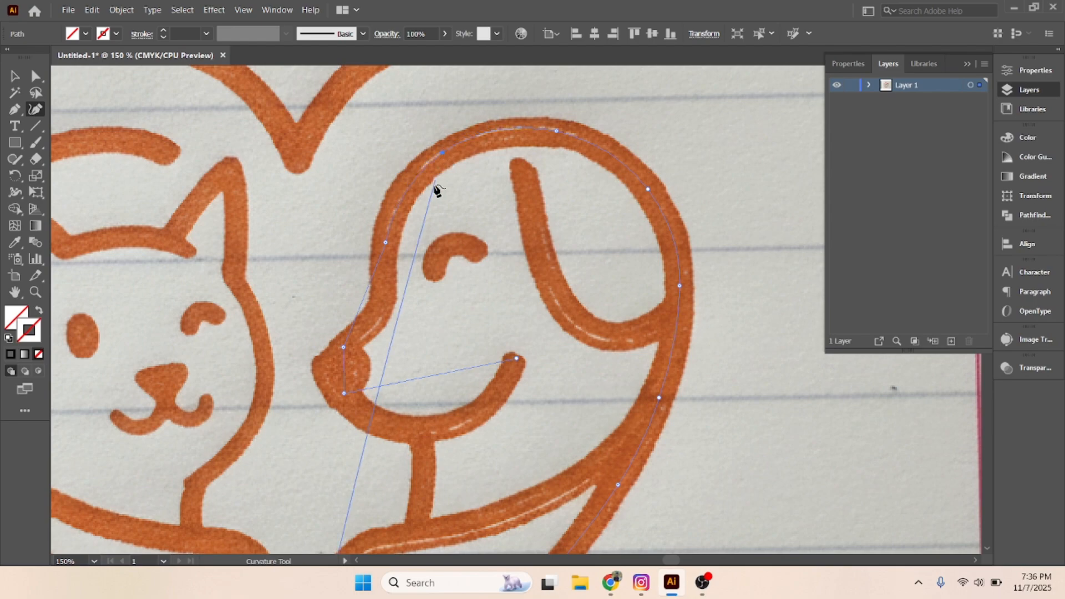
# - Shape the path from the dog's forehead down to the bridge of the snout with added curvature points
pyautogui.scroll(-1, 372, 289)
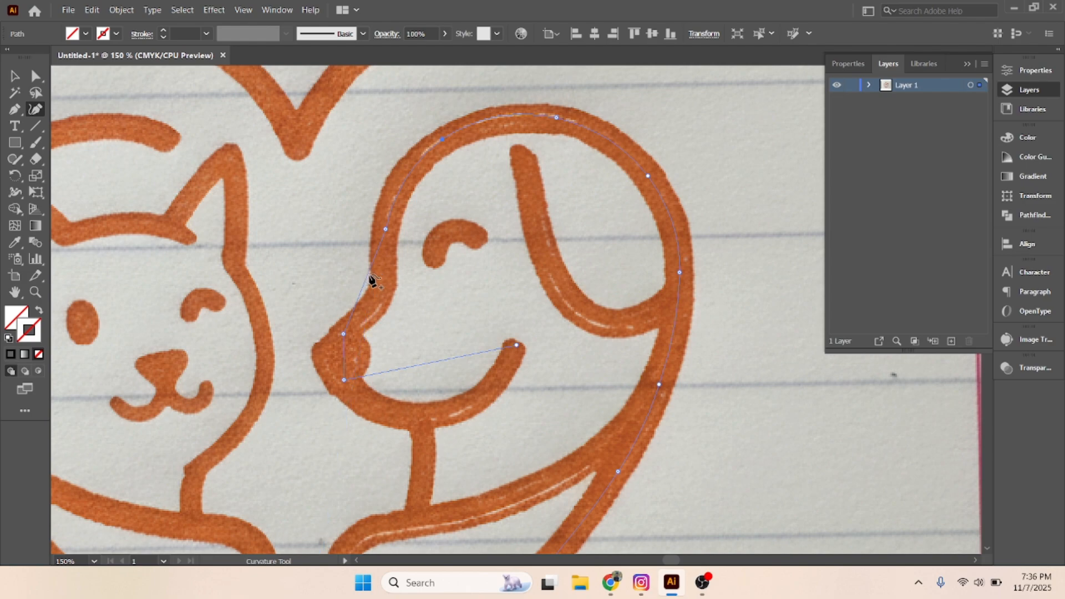
pyautogui.moveTo(369, 275); pyautogui.dragTo(377, 295)
pyautogui.scroll(4, 393, 251)
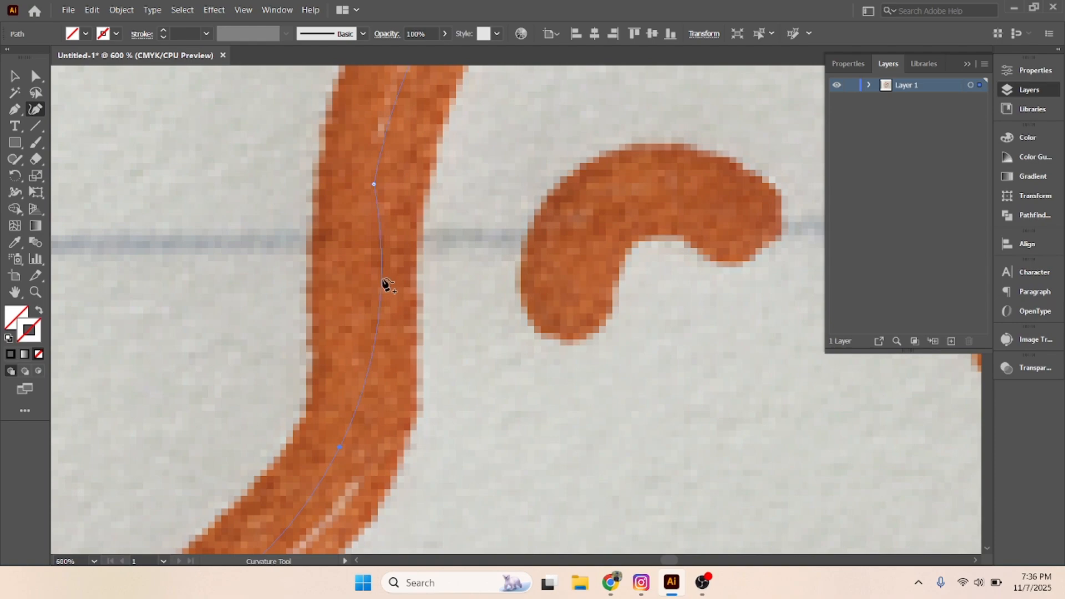
pyautogui.moveTo(381, 279); pyautogui.dragTo(370, 282)
pyautogui.scroll(-4, 370, 285)
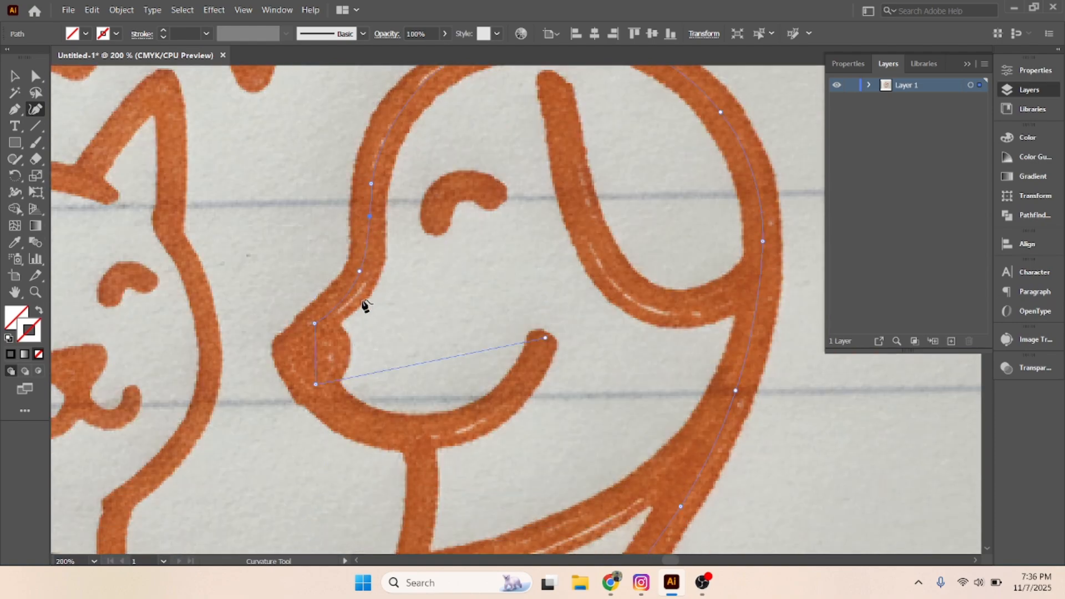
# - Curve the path outward around the tip of the dog's nose and refine its upper edge with another point
pyautogui.scroll(1, 316, 355)
pyautogui.moveTo(316, 357); pyautogui.dragTo(279, 352)
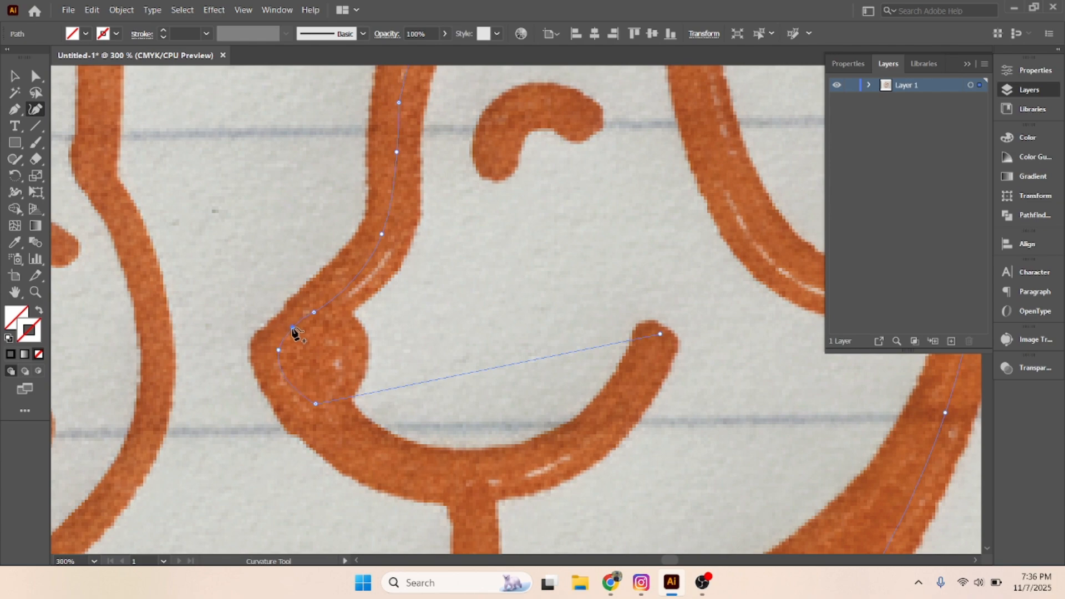
pyautogui.click(293, 329)
pyautogui.moveTo(296, 333); pyautogui.dragTo(291, 330)
pyautogui.scroll(-1, 393, 359)
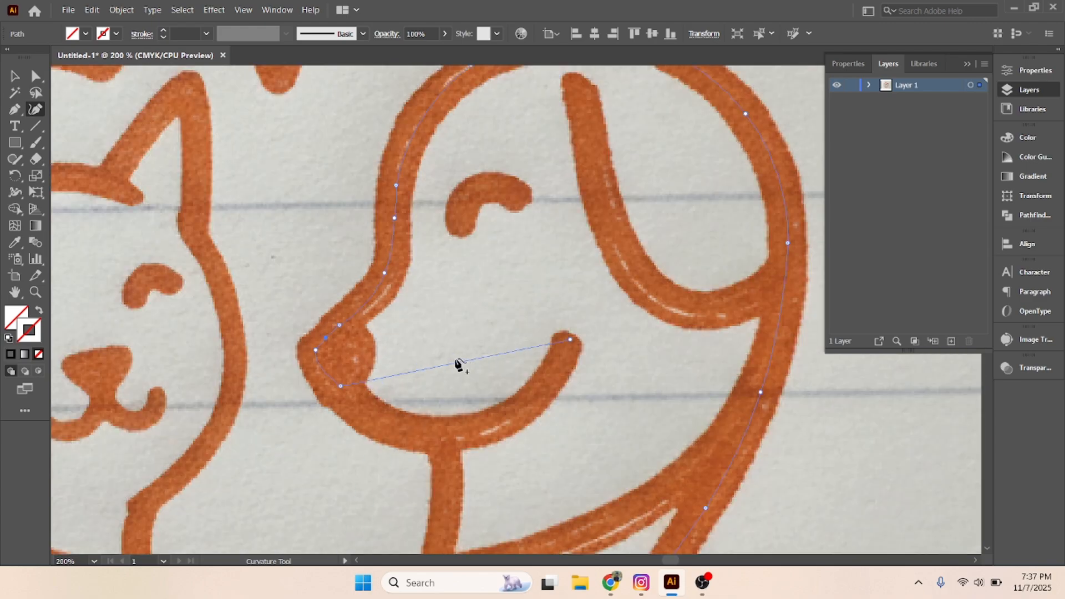
# - Bend the straight mouth segment down into the dog's smile along the sketched jaw line
pyautogui.moveTo(445, 434); pyautogui.dragTo(445, 440)
pyautogui.scroll(-4, 449, 425)
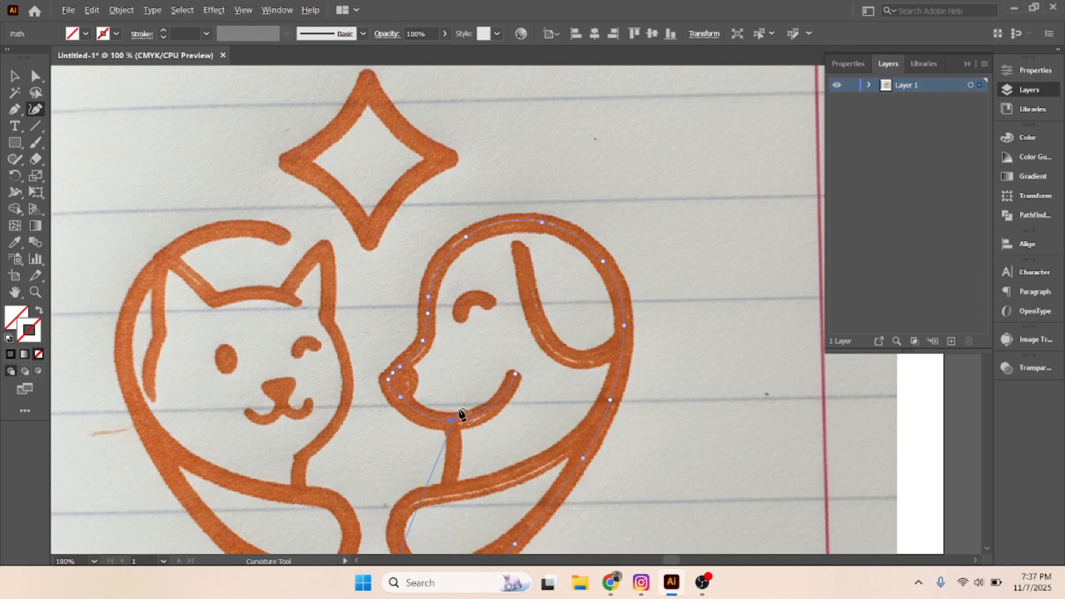
pyautogui.scroll(1, 460, 415)
pyautogui.scroll(-2, 460, 413)
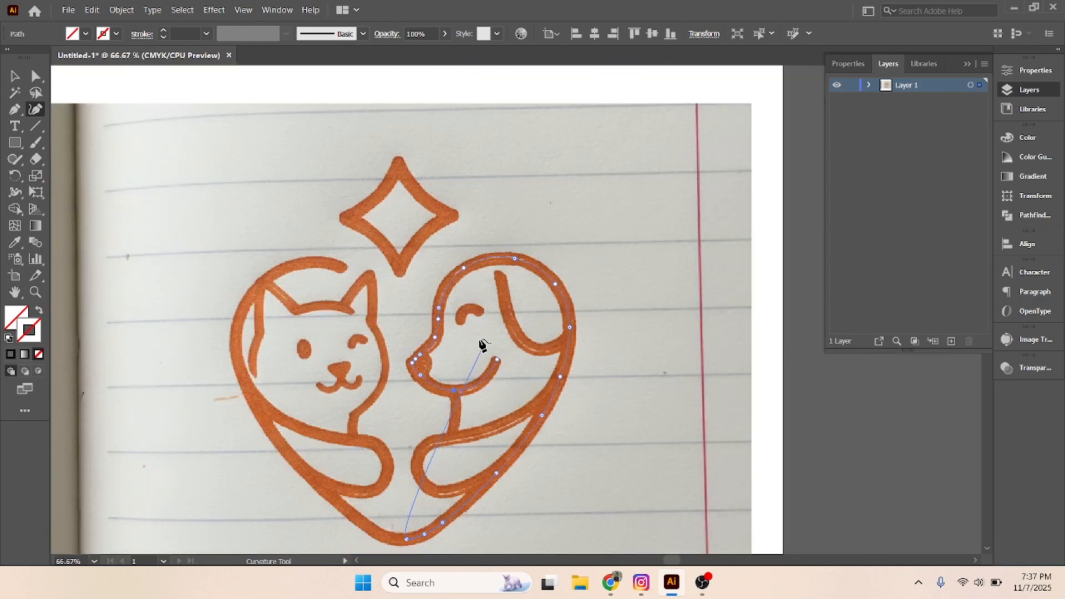
# - Give the traced dog outline a solid black stroke with a weight of 15 pt
pyautogui.click(11, 355)
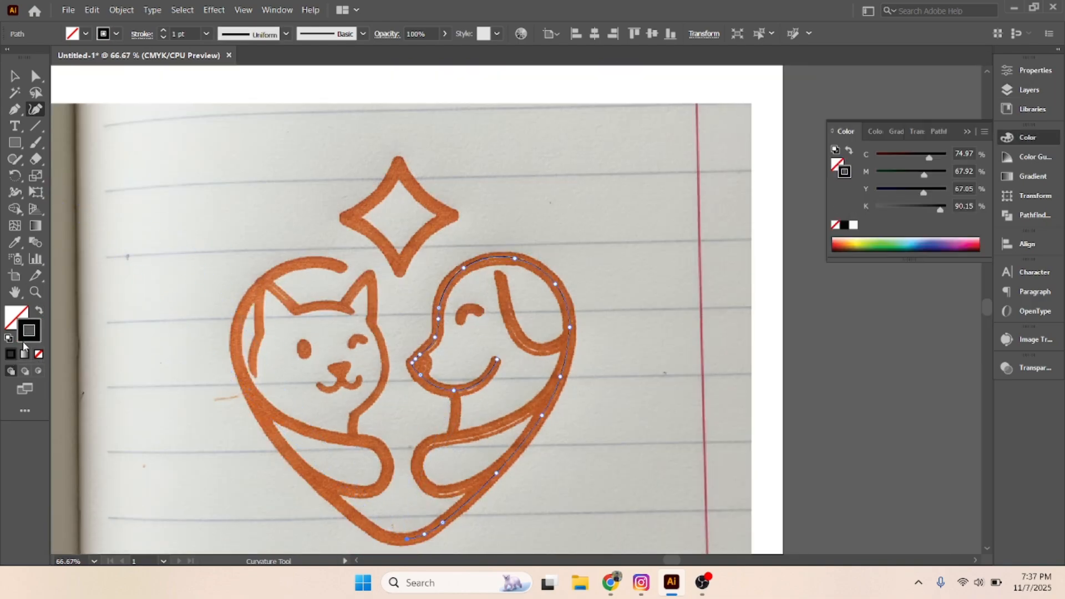
pyautogui.click(164, 32)
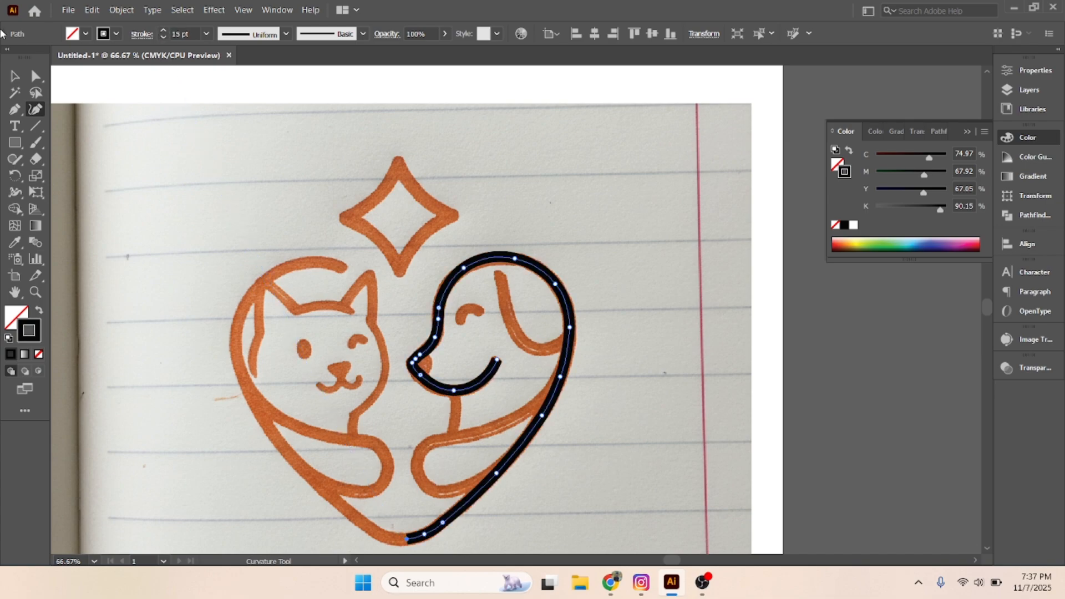
pyautogui.click(14, 76)
pyautogui.click(681, 273)
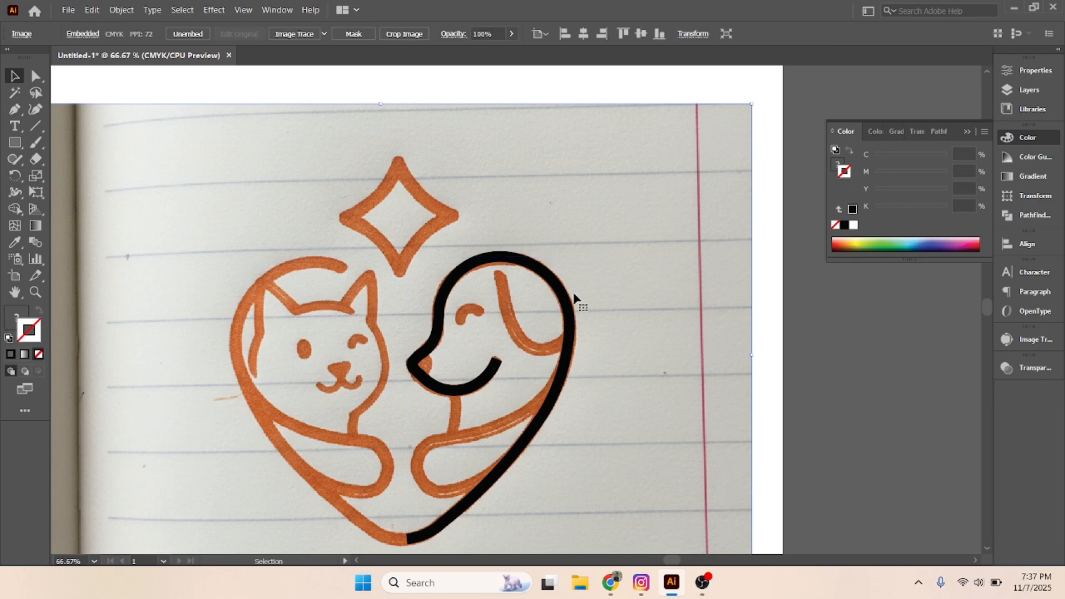
pyautogui.scroll(1, 518, 309)
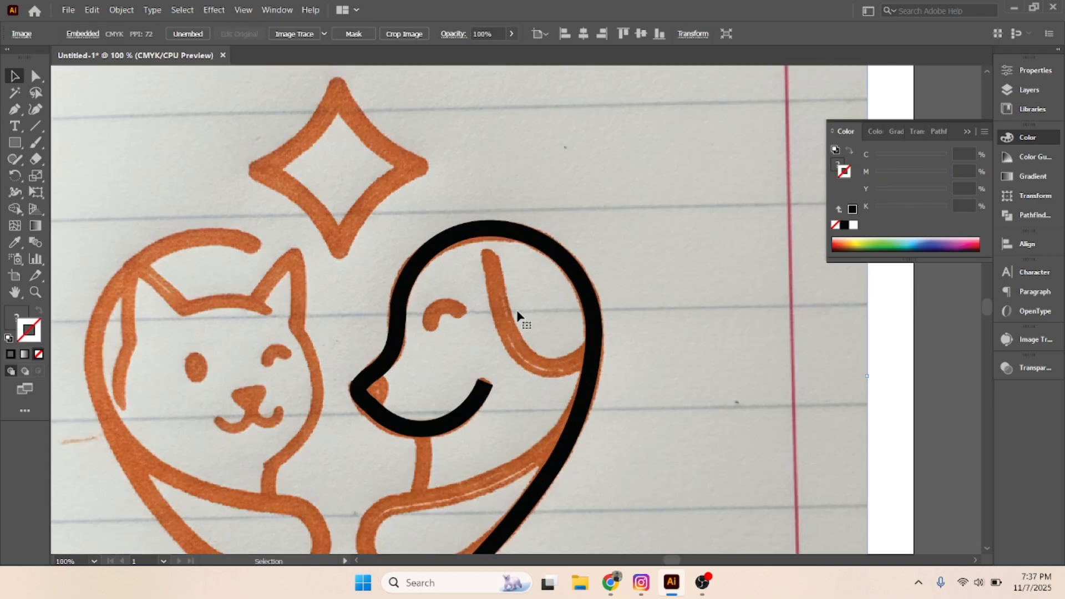
pyautogui.scroll(1, 488, 316)
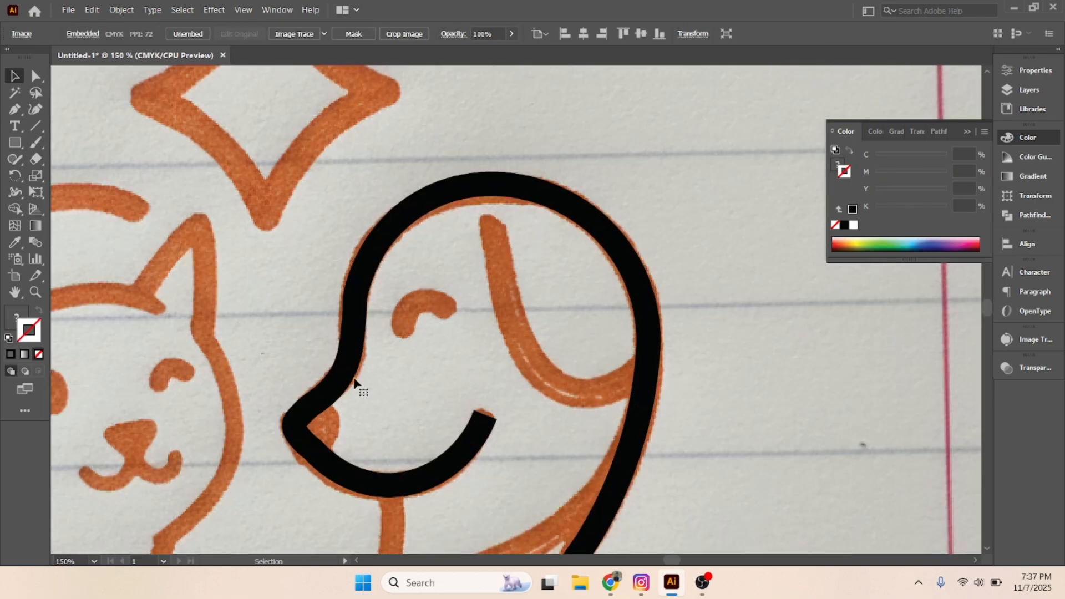
pyautogui.scroll(-1, 460, 341)
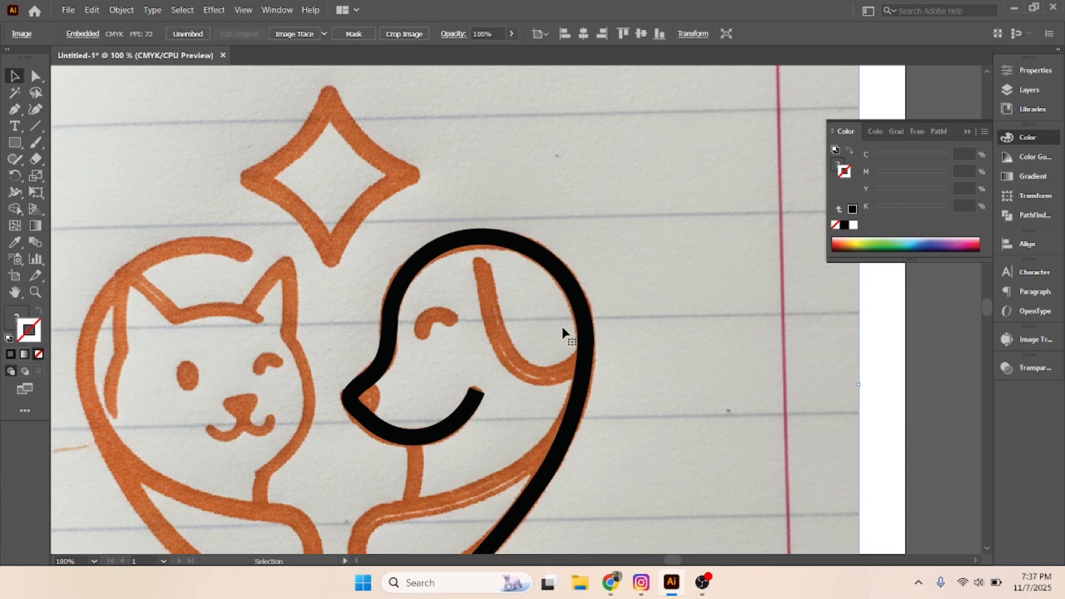
# - Set the dog outline's stroke ends to round caps
pyautogui.click(579, 304)
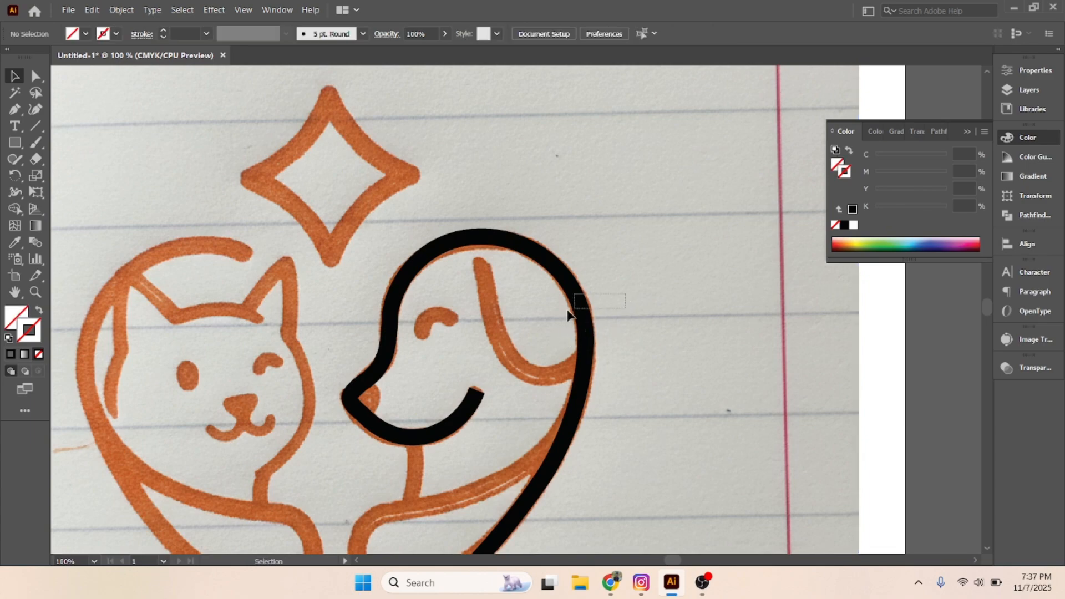
pyautogui.click(1032, 71)
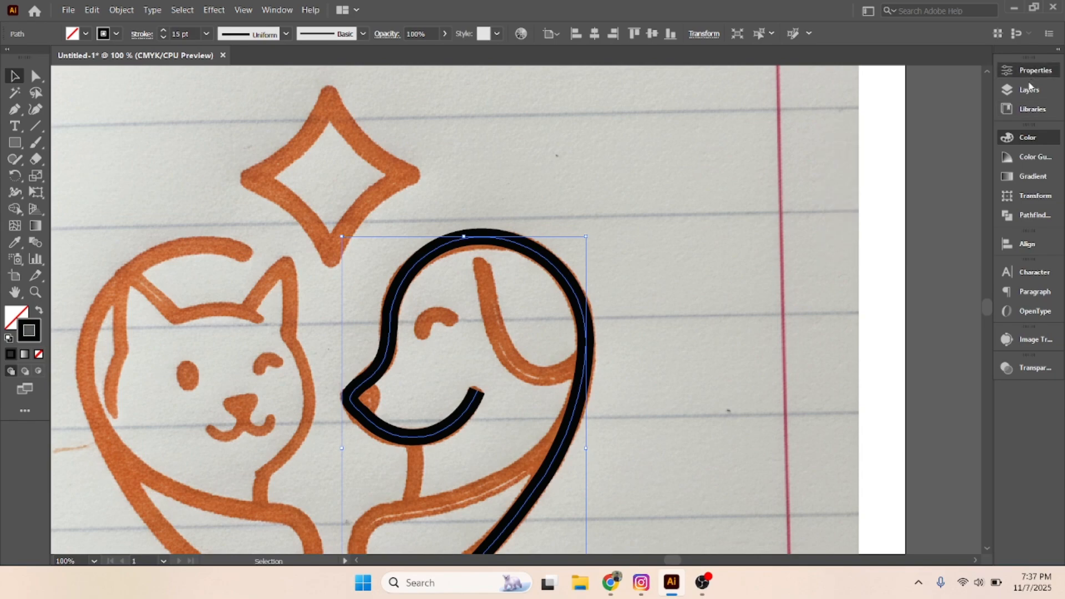
pyautogui.click(856, 236)
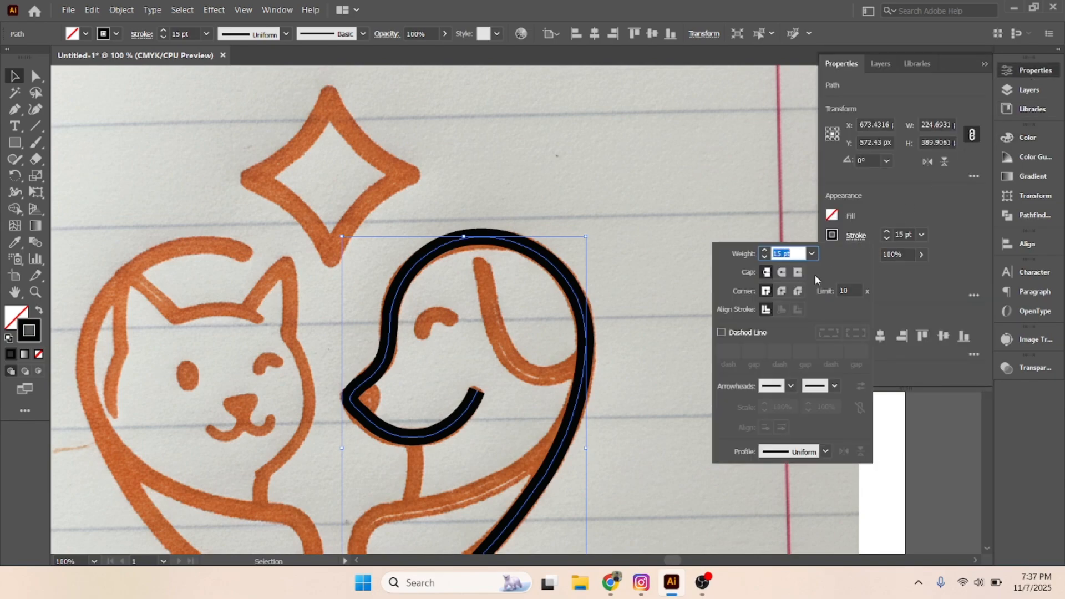
pyautogui.click(781, 272)
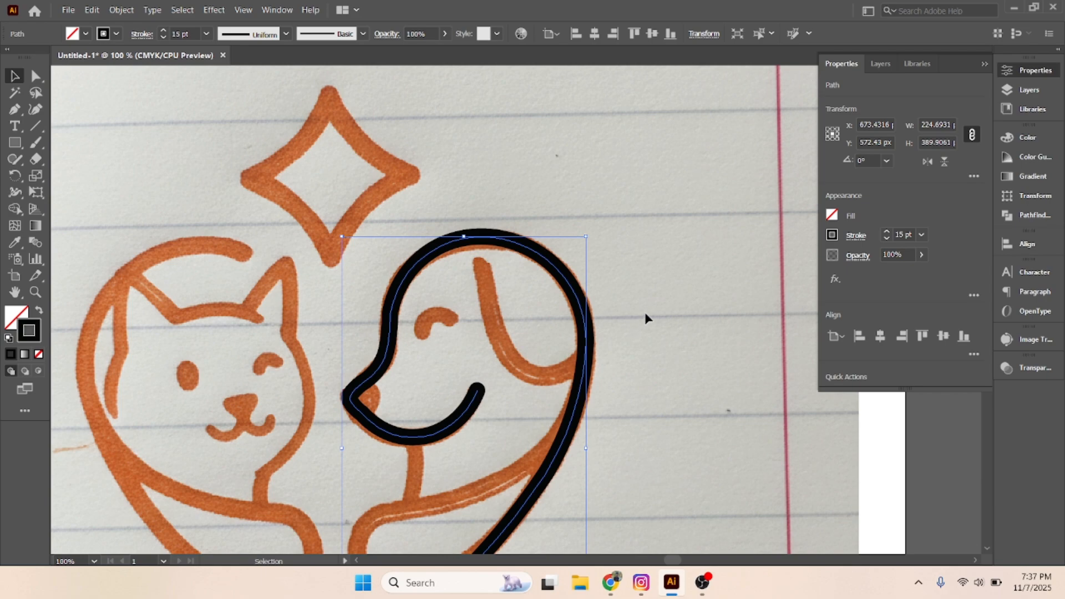
pyautogui.scroll(-5, 647, 314)
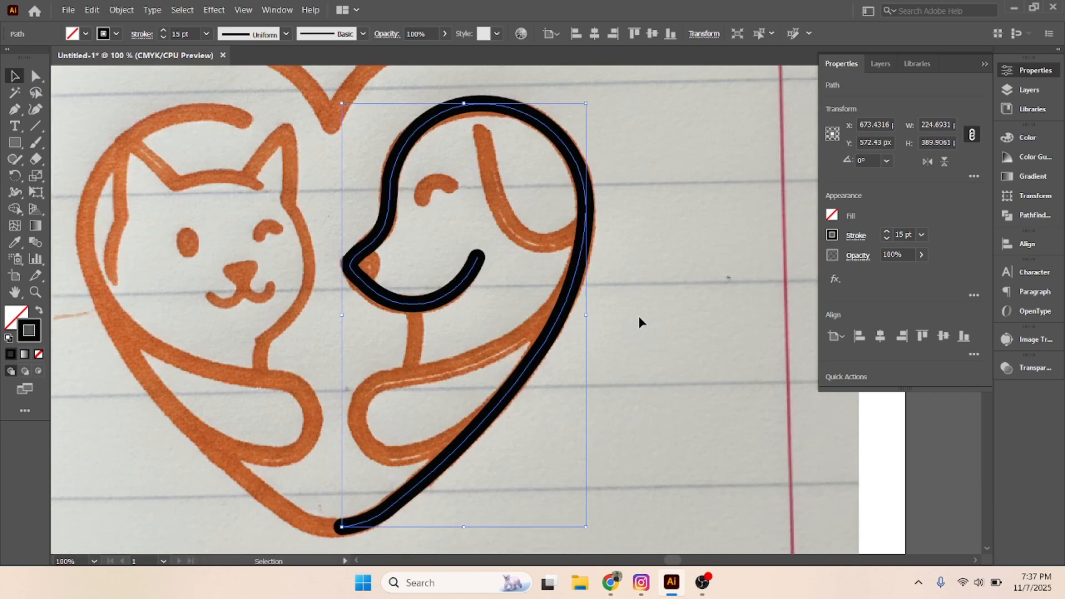
pyautogui.scroll(-2, 638, 314)
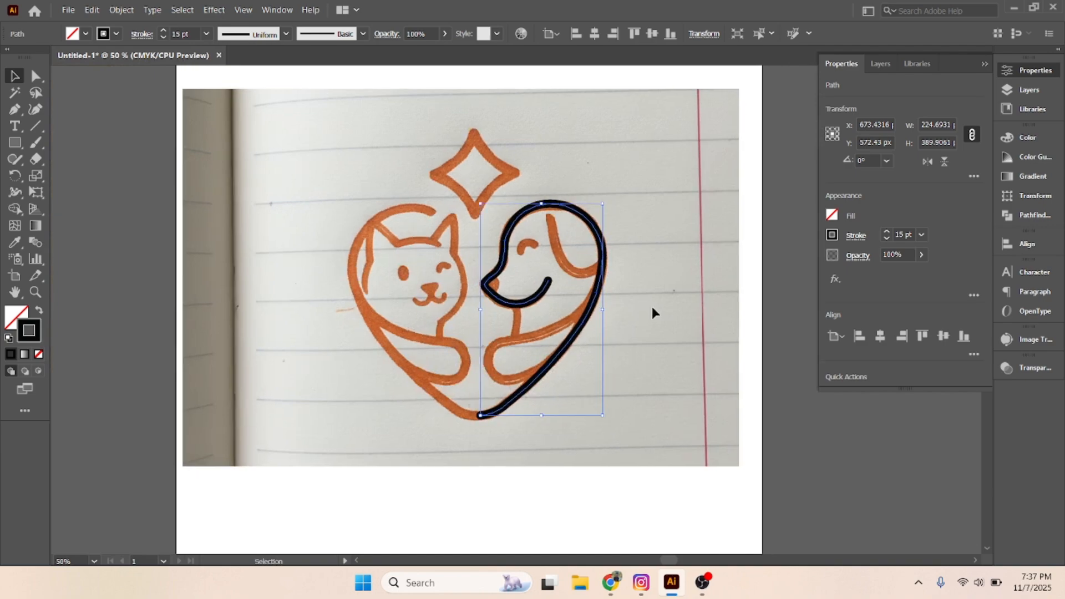
# - Move the sketch photo off the artboard to its left so the traced dog outline stands alone
pyautogui.press('a')
pyautogui.press('v')
pyautogui.click(709, 372)
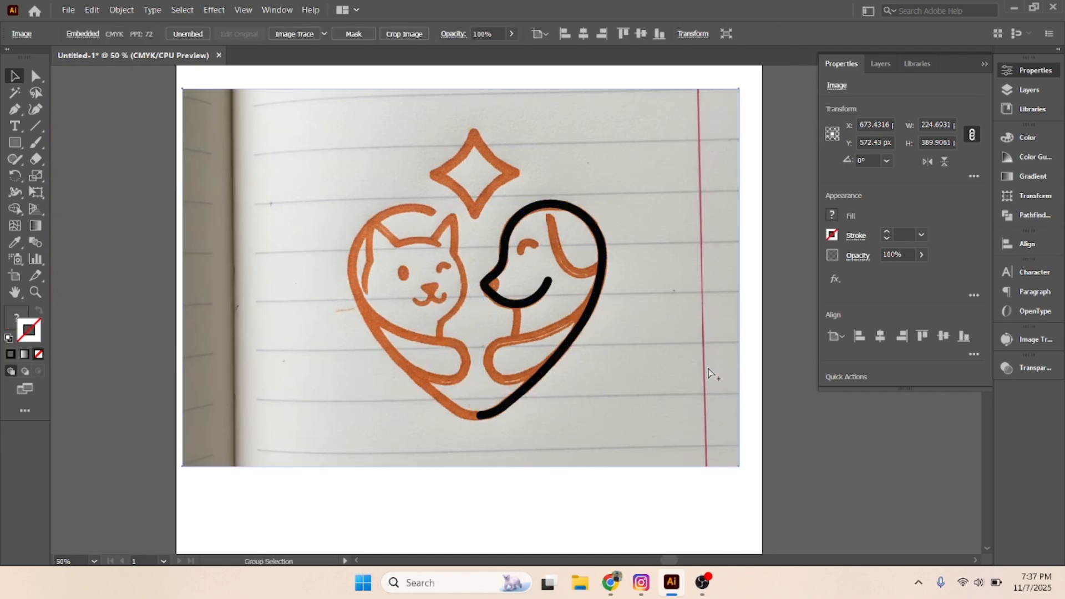
pyautogui.click(769, 423)
pyautogui.scroll(-1, 751, 400)
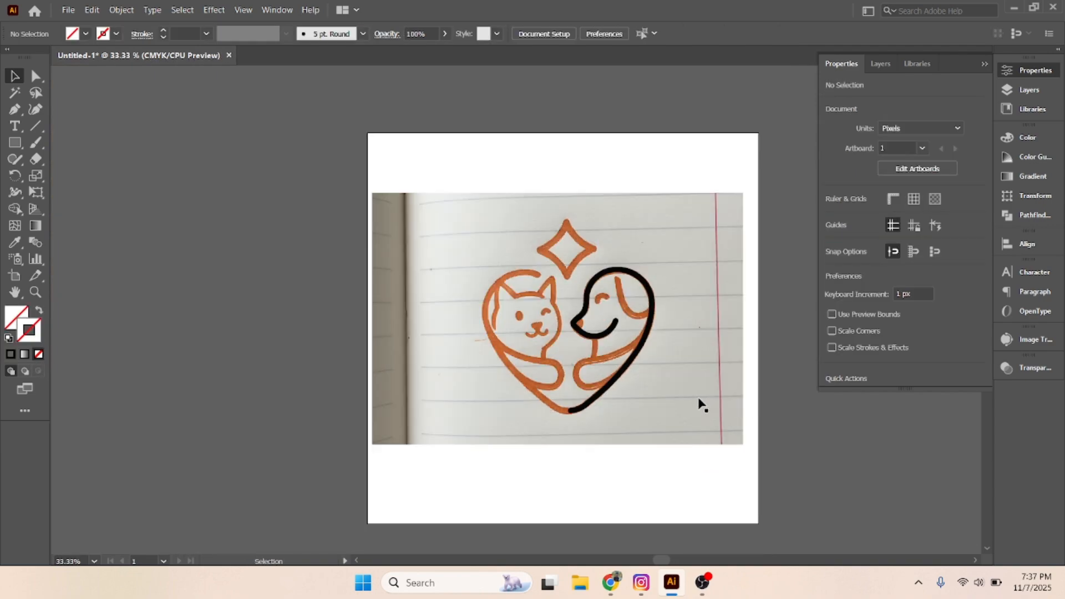
pyautogui.moveTo(699, 404); pyautogui.dragTo(294, 414)
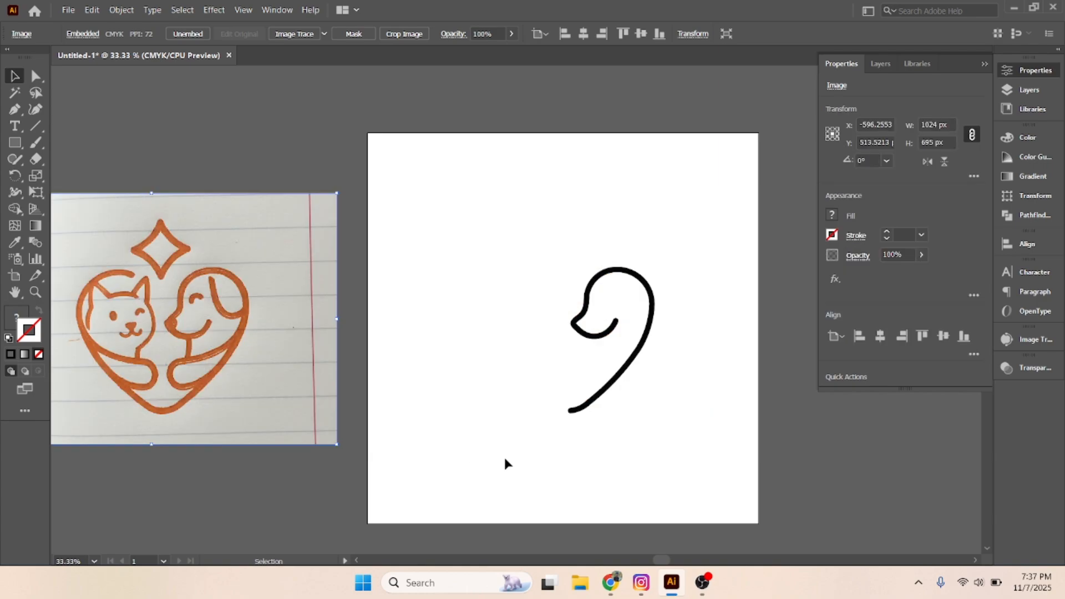
pyautogui.click(547, 374)
pyautogui.scroll(1, 600, 291)
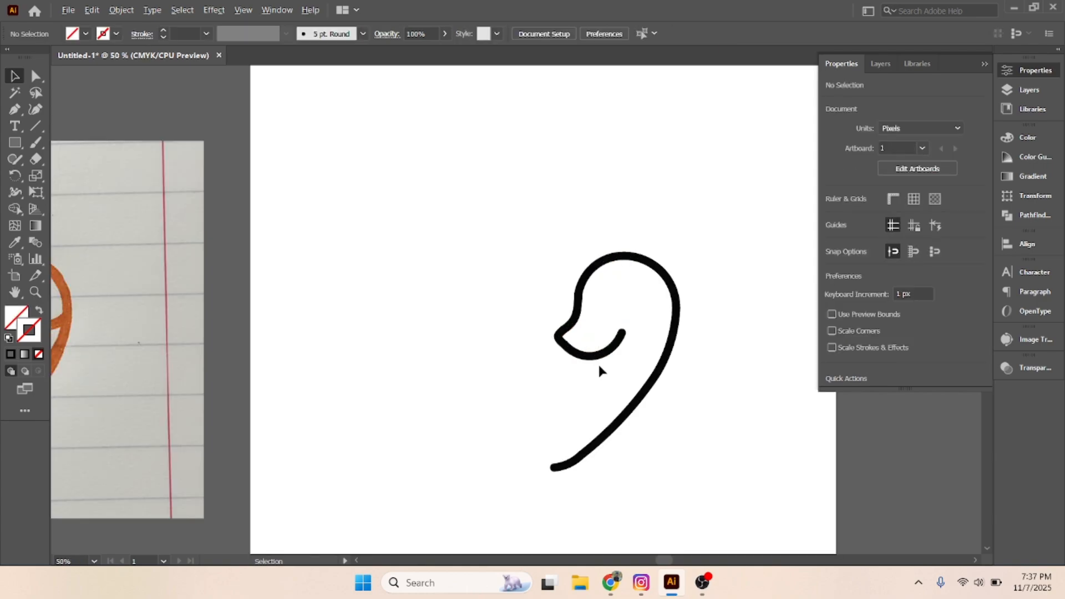
pyautogui.scroll(-1, 597, 366)
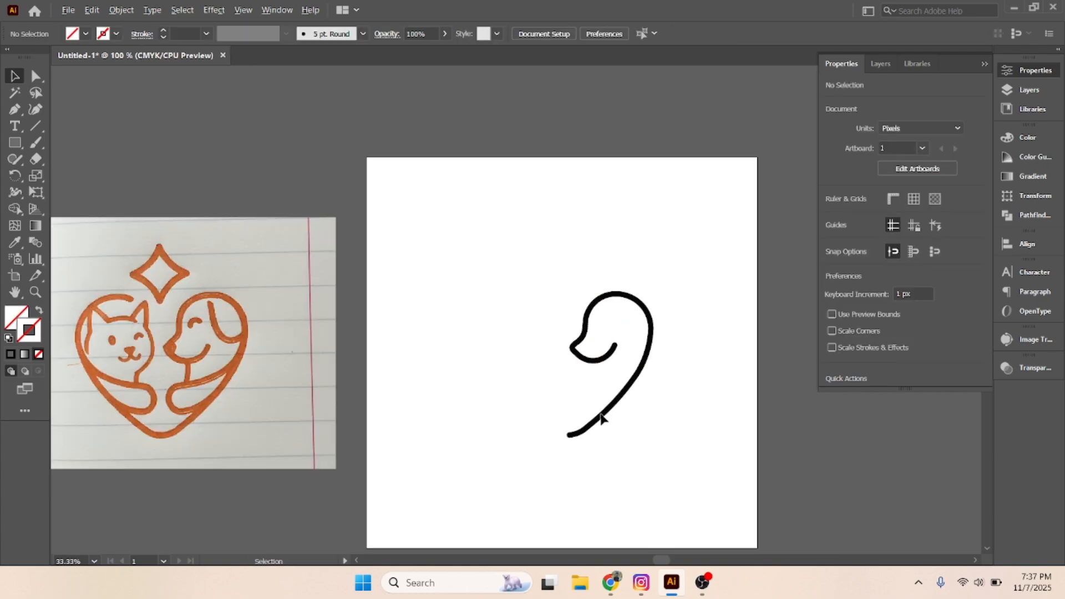
# - Round the kinked anchor point near the lower end of the dog's back line with a corner radius of about 335 px
pyautogui.scroll(4, 599, 377)
pyautogui.click(36, 76)
pyautogui.scroll(-5, 599, 373)
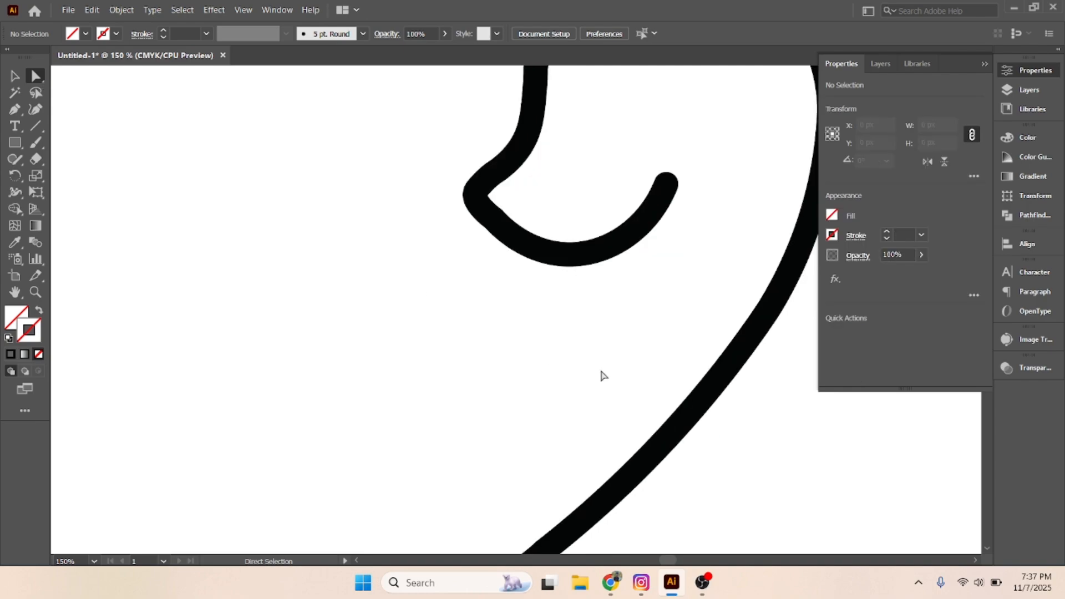
pyautogui.scroll(-1, 597, 395)
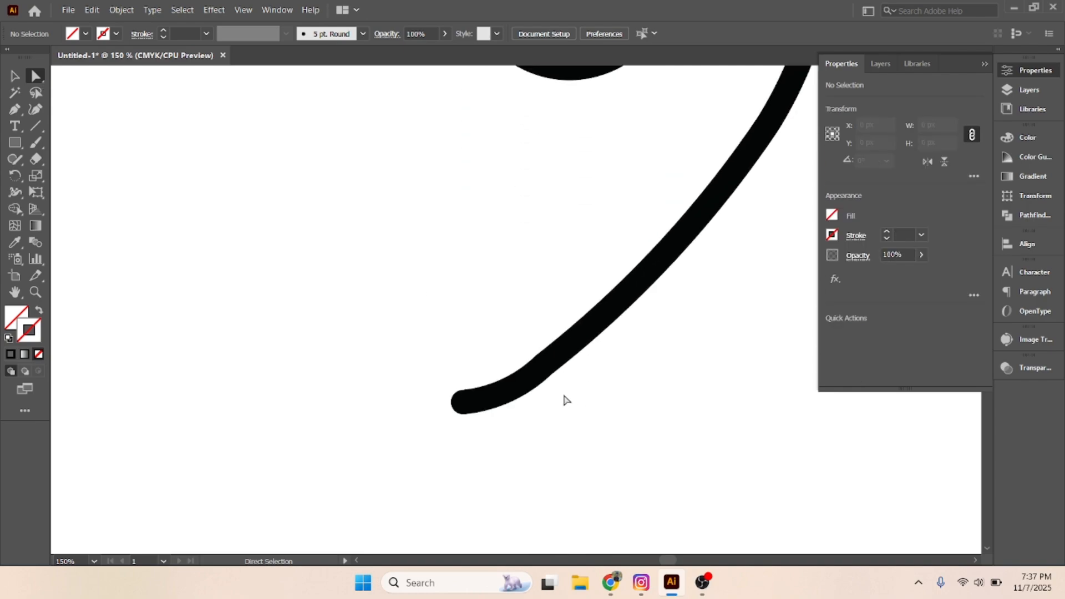
pyautogui.click(543, 364)
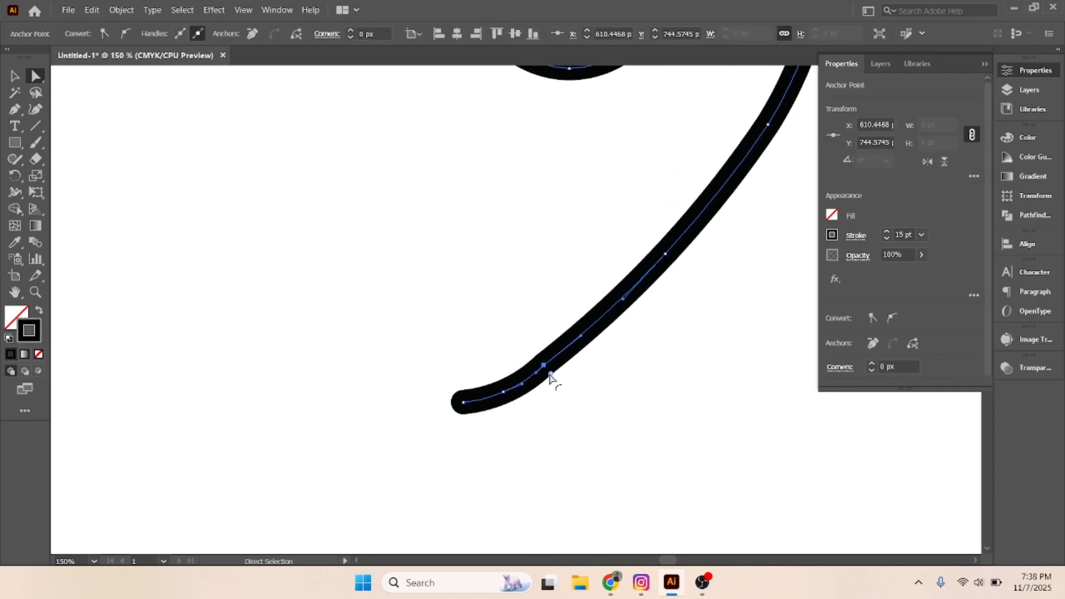
pyautogui.moveTo(551, 377); pyautogui.dragTo(816, 469)
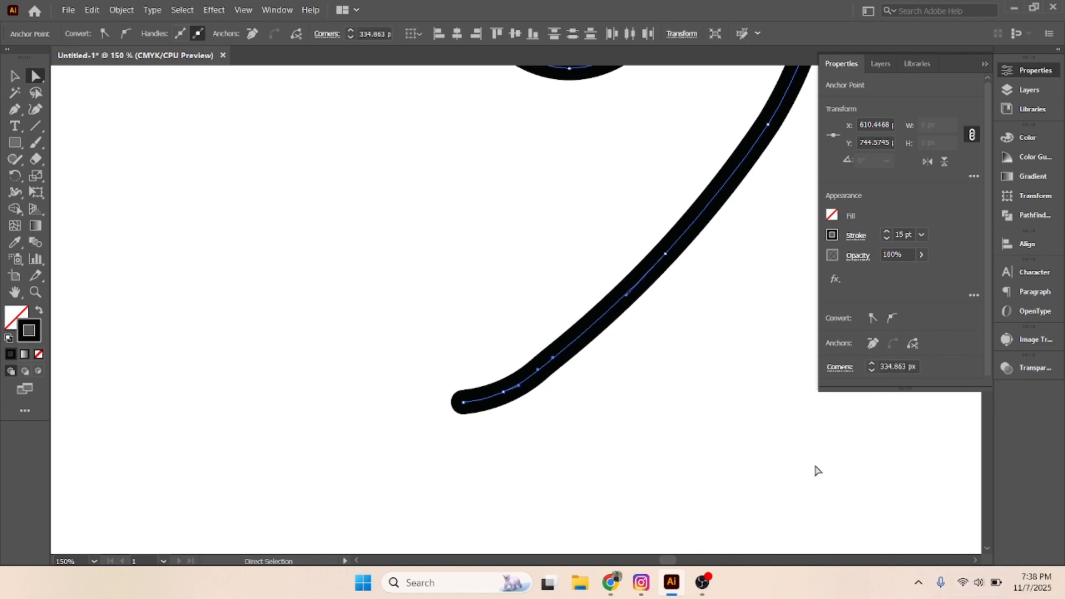
pyautogui.click(621, 406)
pyautogui.hotkey('ctrl', '-')
pyautogui.hotkey('ctrl', '-')
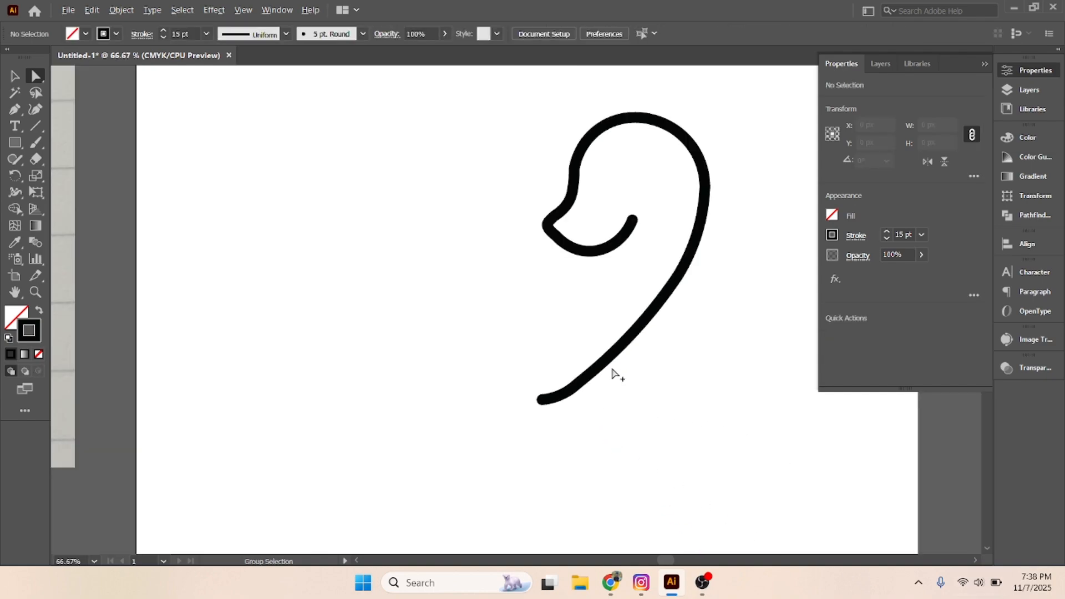
# - Smooth the kink just below the dog's nose tip by rounding that anchor point on the jaw line
pyautogui.scroll(1, 616, 319)
pyautogui.click(15, 76)
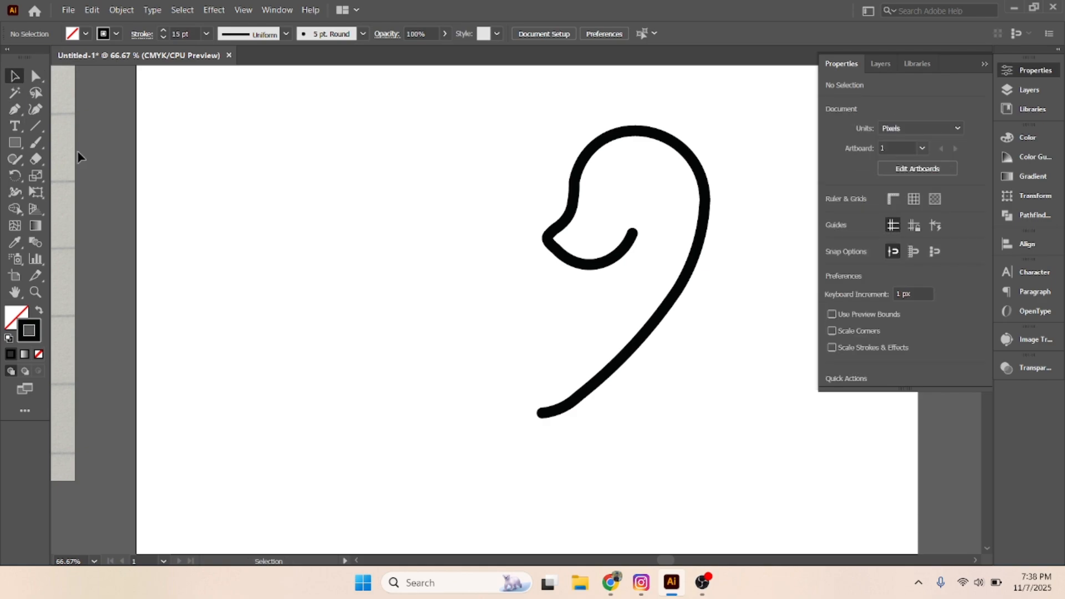
pyautogui.scroll(3, 548, 237)
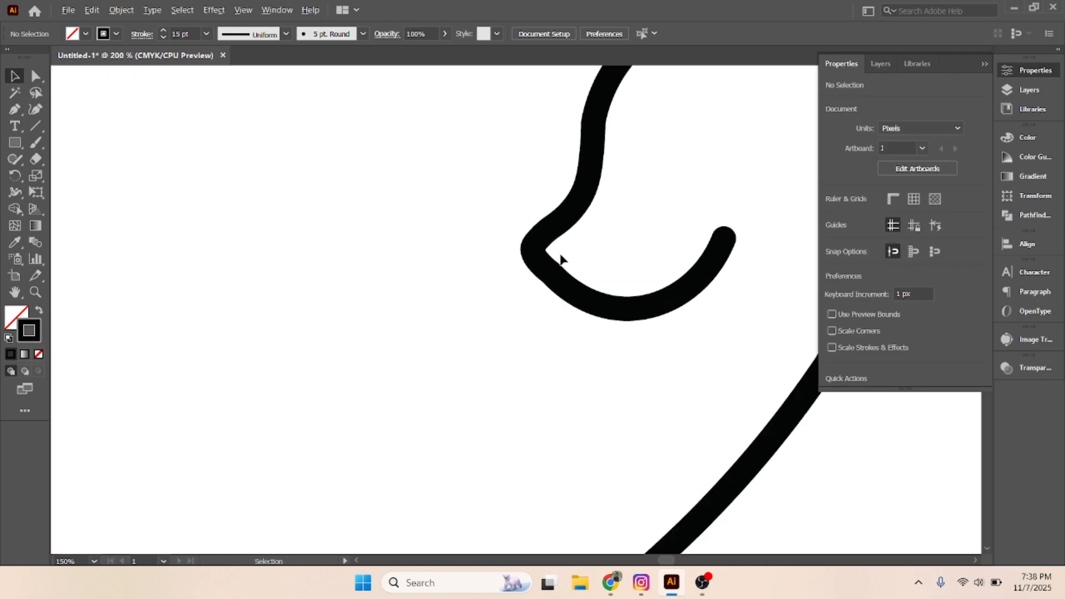
pyautogui.scroll(2, 561, 267)
pyautogui.moveTo(523, 338); pyautogui.dragTo(589, 268)
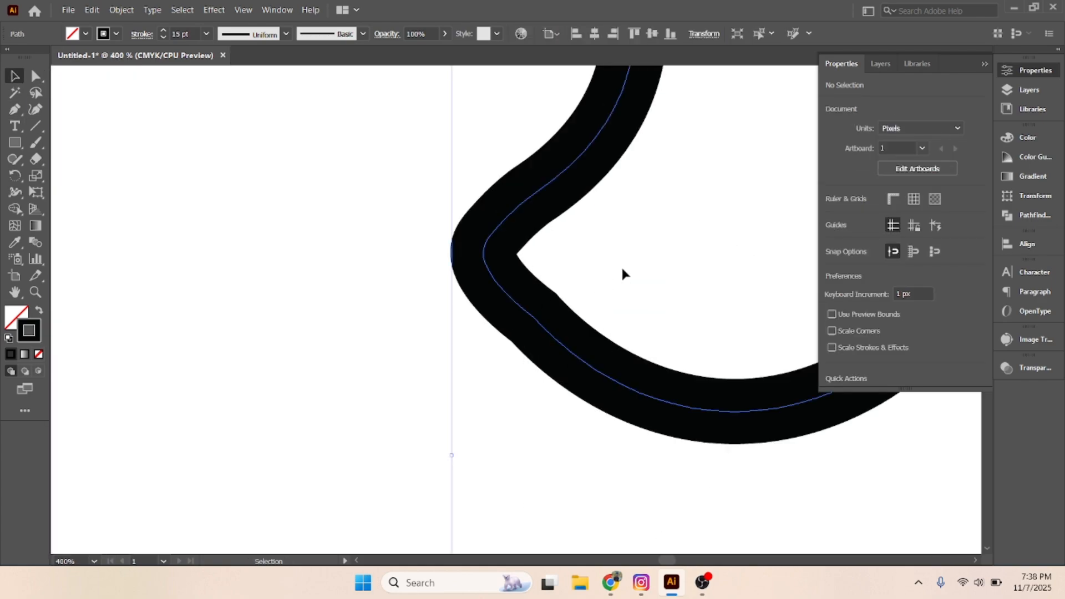
pyautogui.scroll(-2, 548, 322)
pyautogui.click(495, 387)
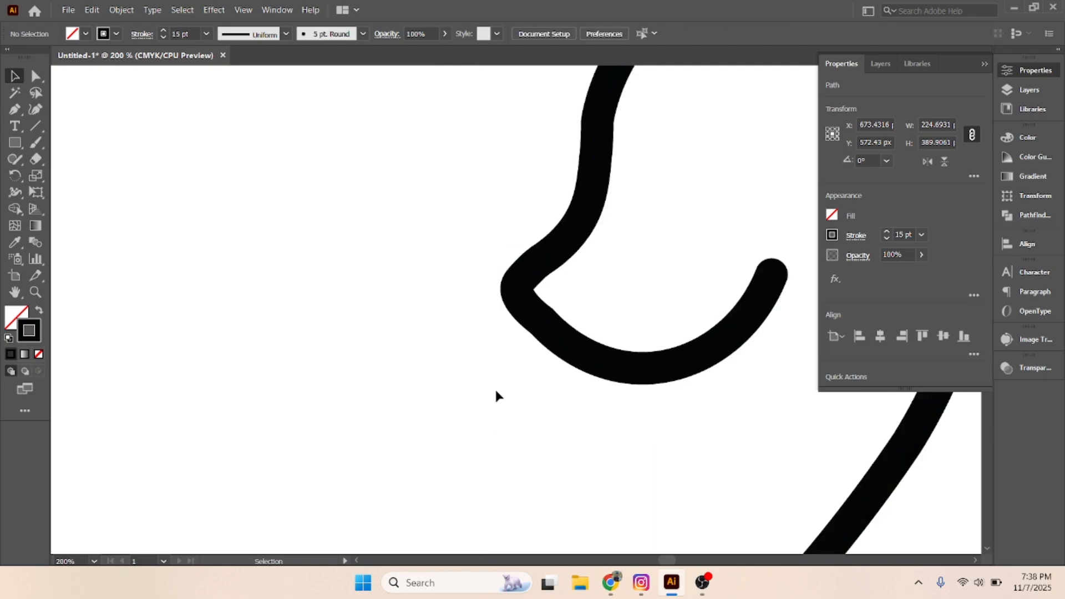
pyautogui.moveTo(561, 297); pyautogui.dragTo(534, 334)
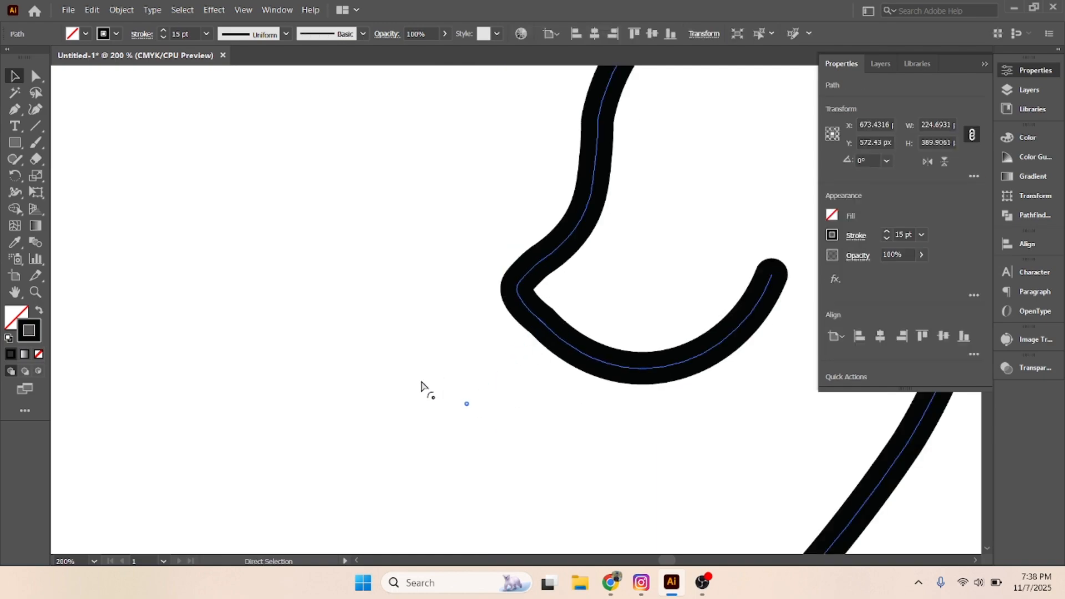
pyautogui.press('v')
pyautogui.click(273, 353)
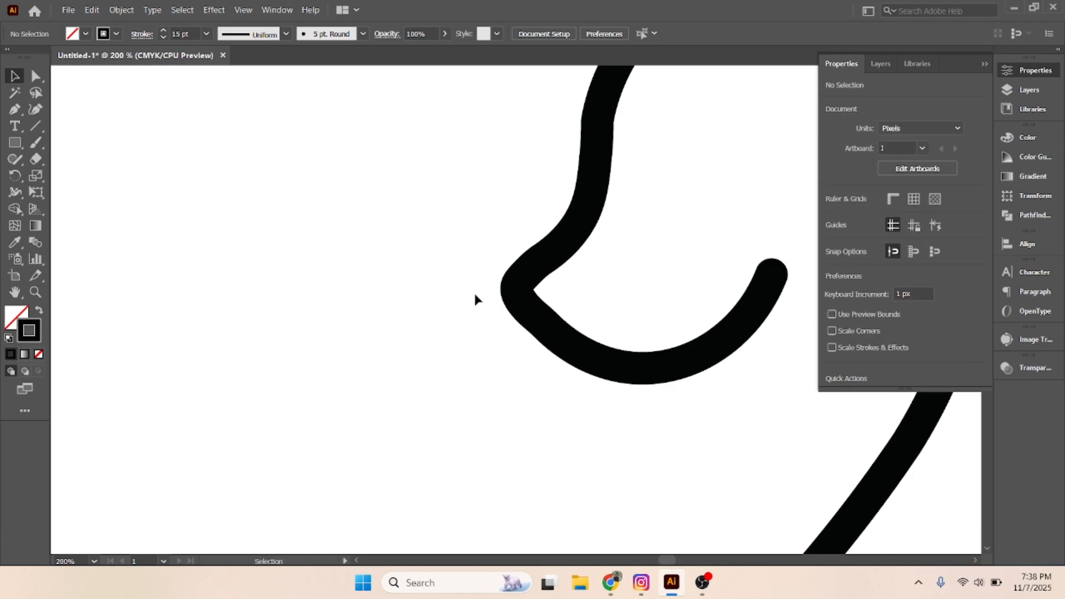
# - Round the anchor point where the dog's forehead meets the snout to smooth the profile
pyautogui.scroll(-1, 541, 275)
pyautogui.scroll(3, 558, 280)
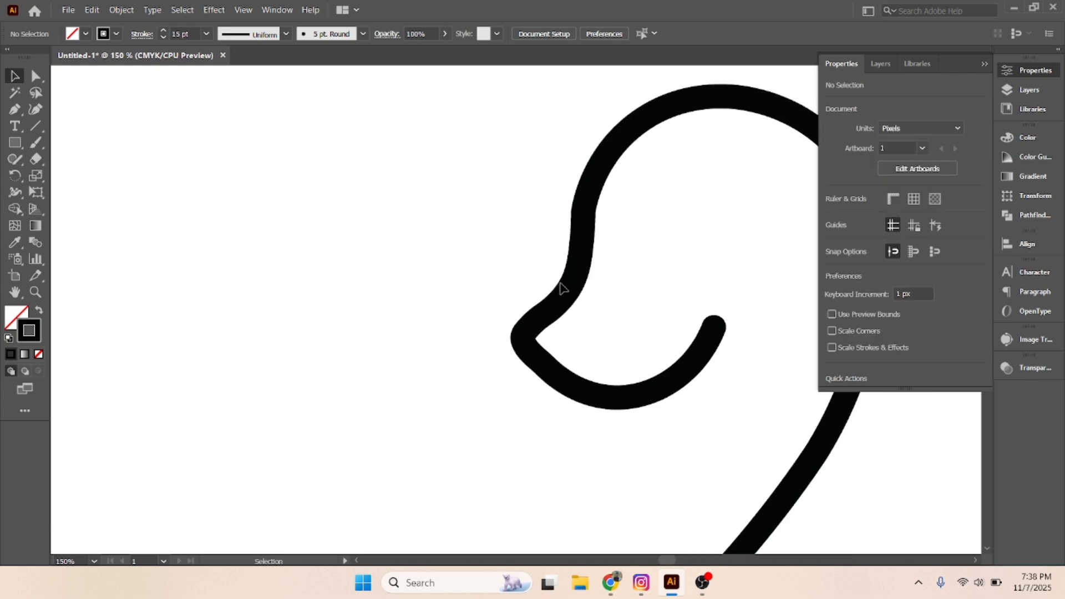
pyautogui.click(580, 197)
pyautogui.press('a')
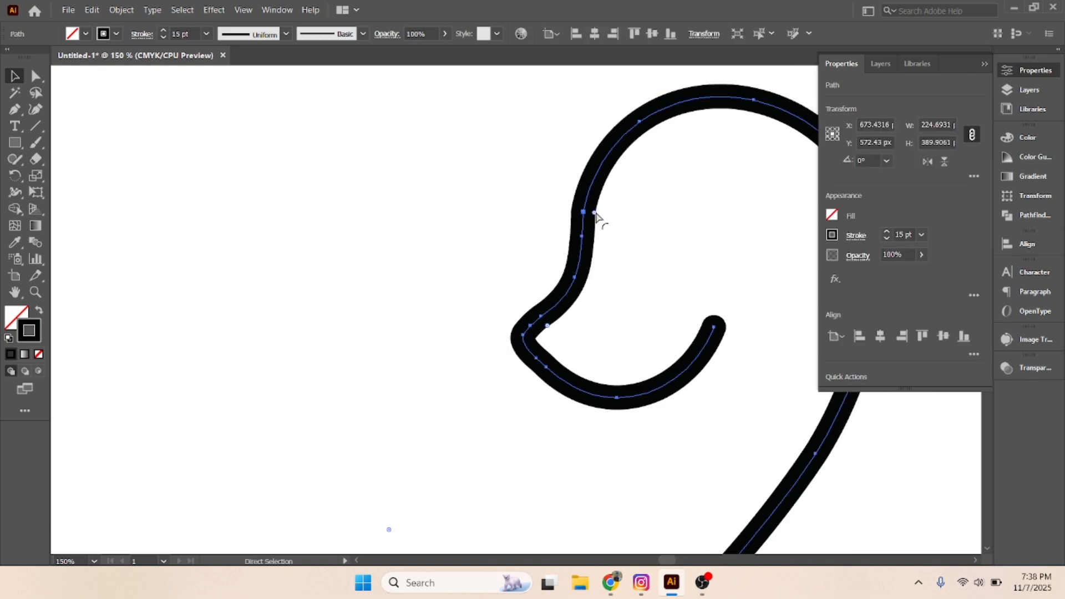
pyautogui.press('v')
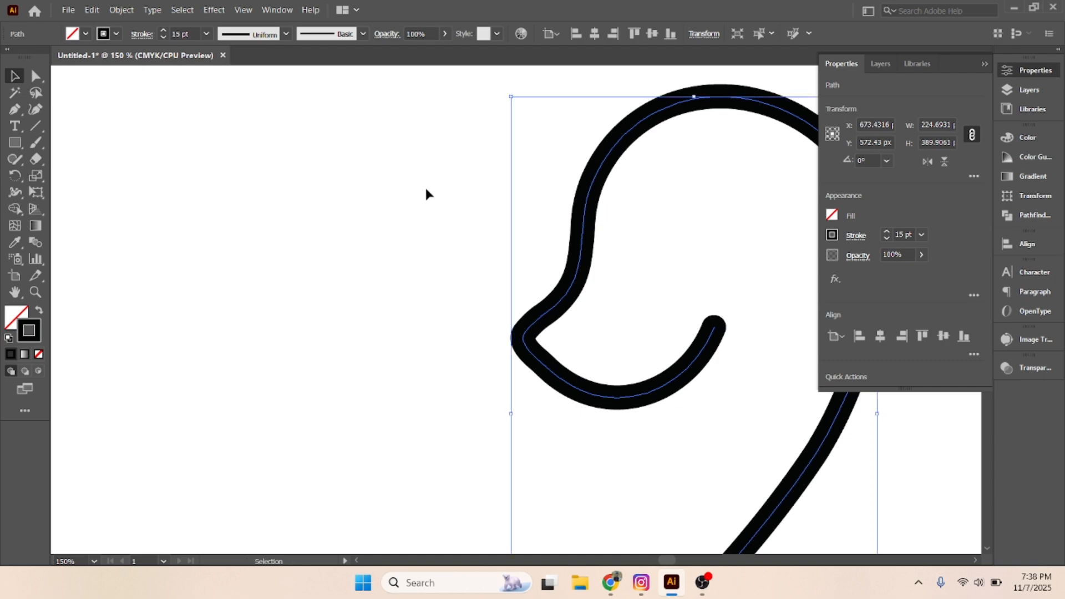
pyautogui.click(426, 194)
pyautogui.scroll(-1, 427, 203)
pyautogui.moveTo(611, 261); pyautogui.dragTo(573, 261)
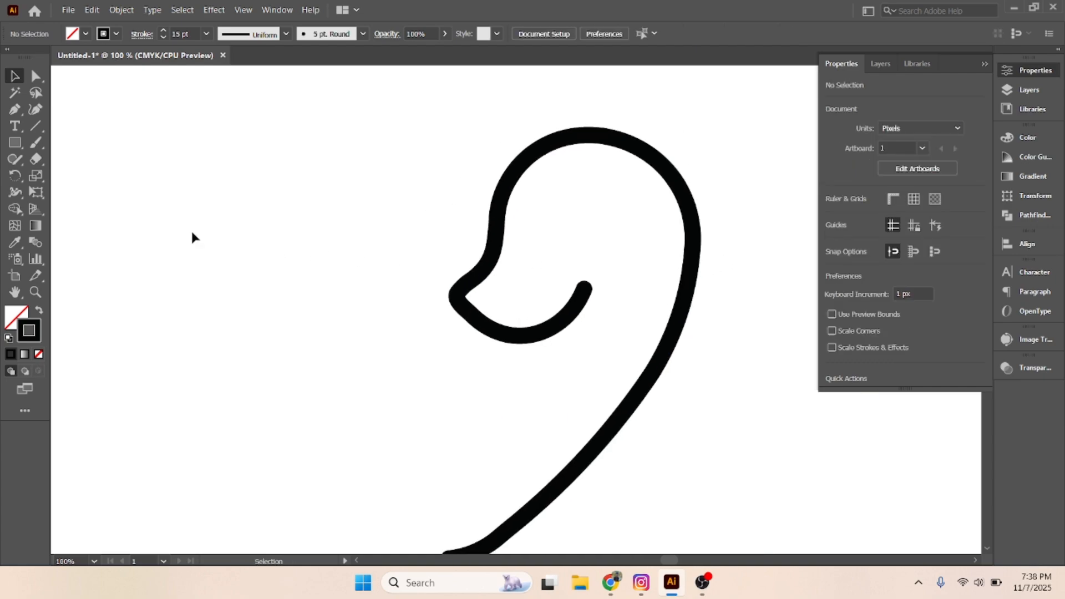
# - In Outline view, draw a straight Pen segment across the snout from its upper edge down to the jaw line
pyautogui.click(14, 109)
pyautogui.scroll(1, 495, 273)
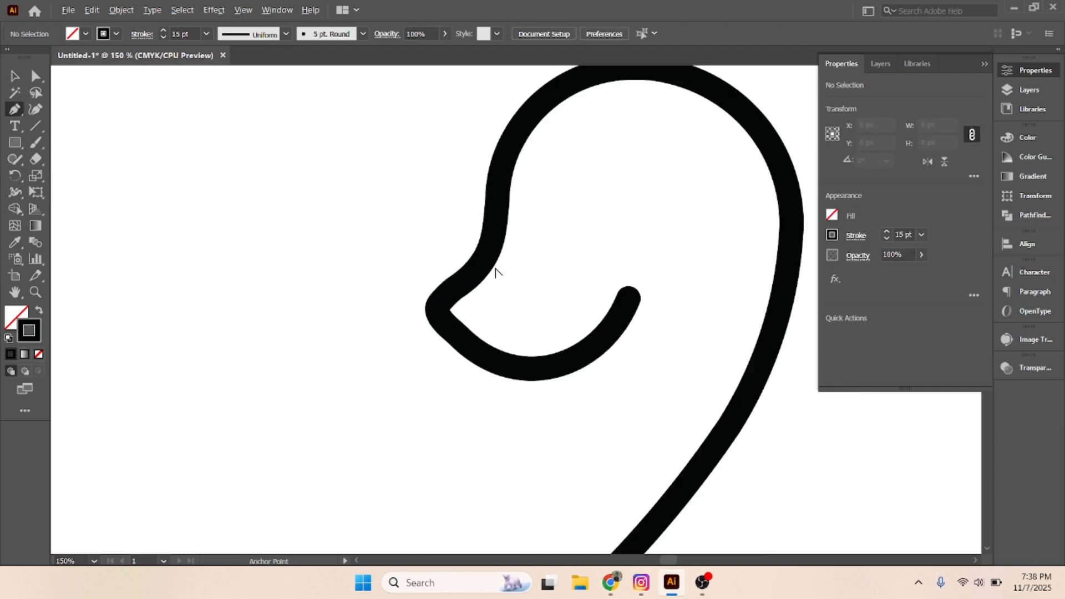
pyautogui.scroll(1, 460, 302)
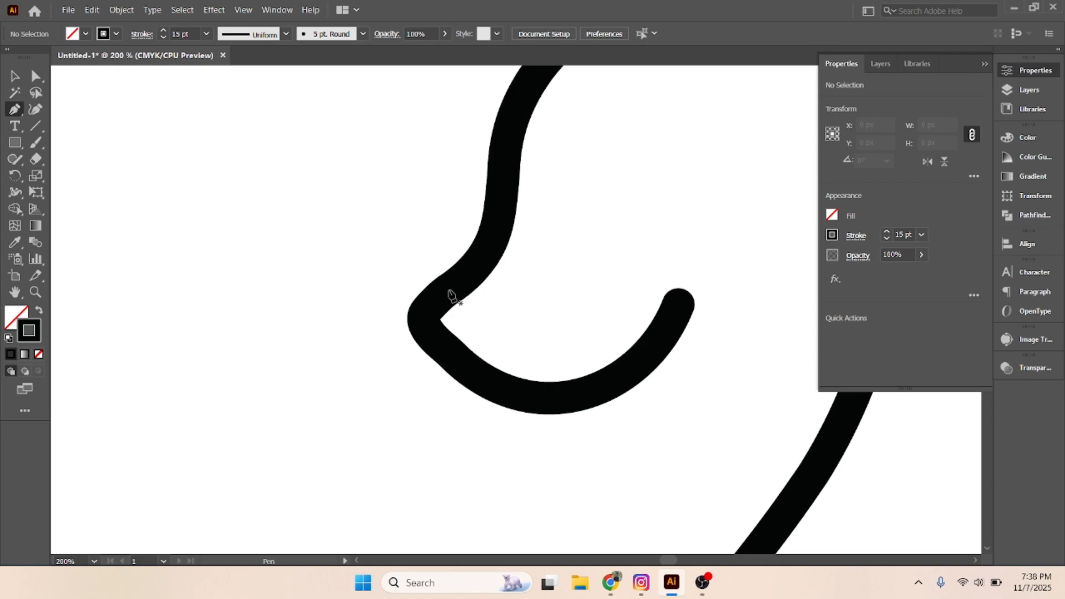
pyautogui.hotkey('ctrl', 'y')
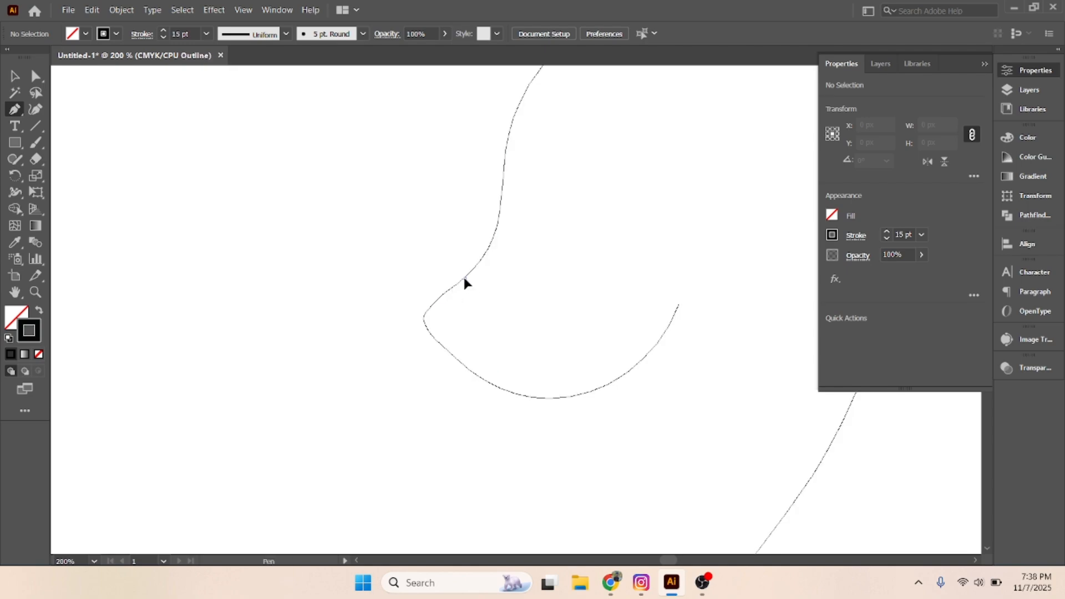
pyautogui.click(464, 278)
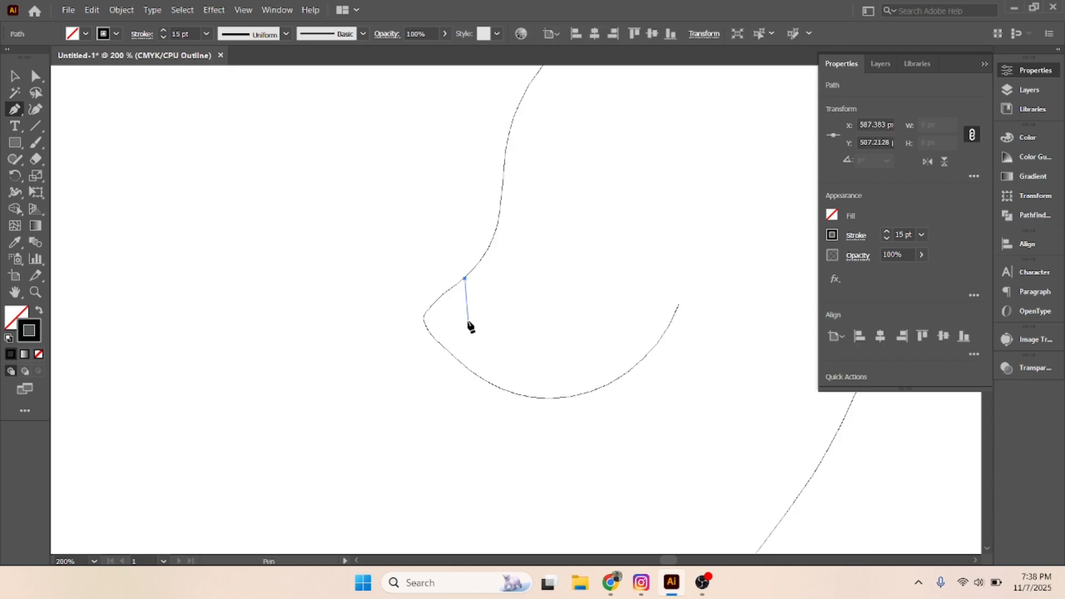
pyautogui.click(460, 362)
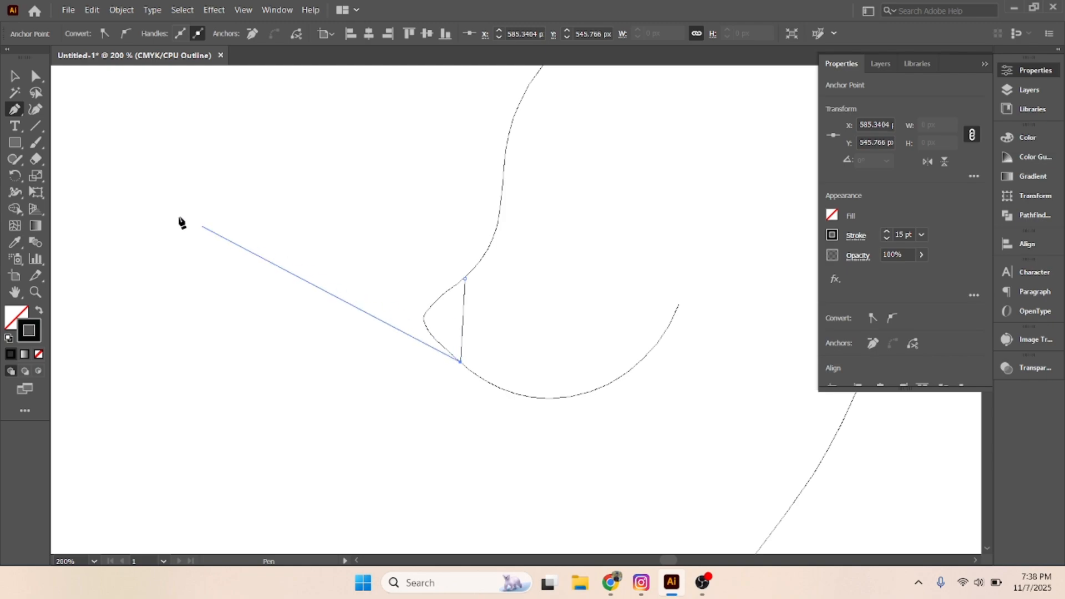
# - Bow the nose segment inward toward the face with the Curvature tool, return to Preview and deselect it
pyautogui.click(38, 110)
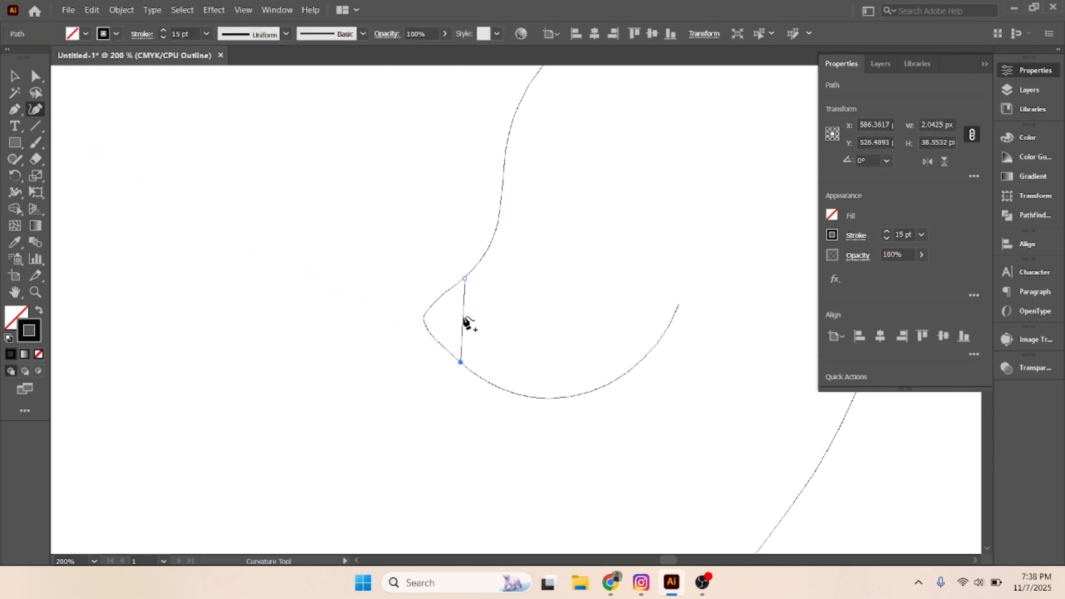
pyautogui.moveTo(468, 318); pyautogui.dragTo(481, 322)
pyautogui.hotkey('ctrl', 'y')
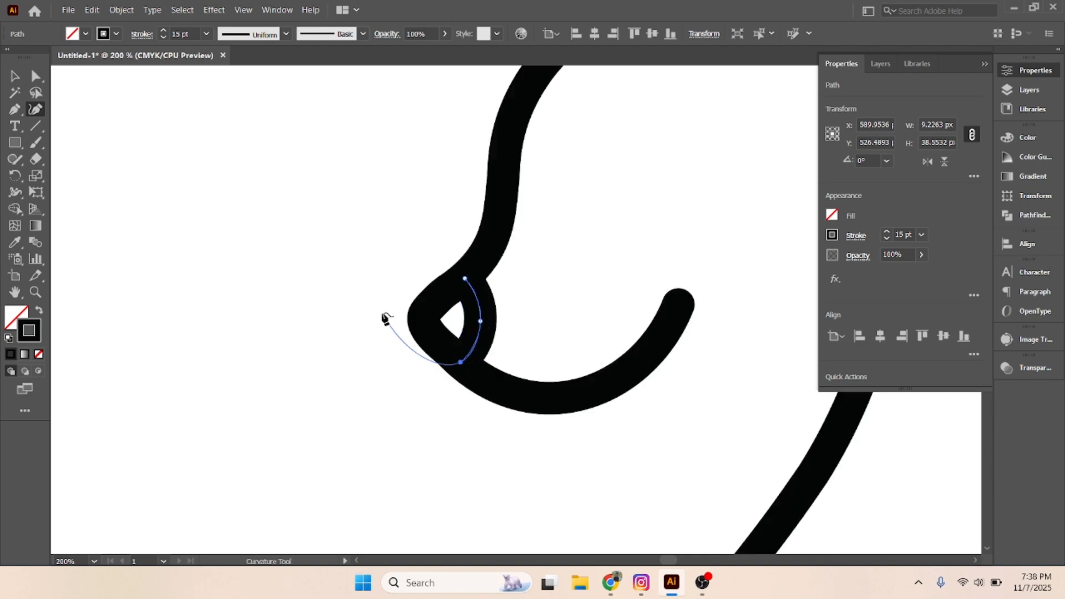
pyautogui.click(15, 76)
pyautogui.click(298, 173)
# - Move the sketch photo back onto the artboard beneath the traced dog outline
pyautogui.scroll(-4, 449, 336)
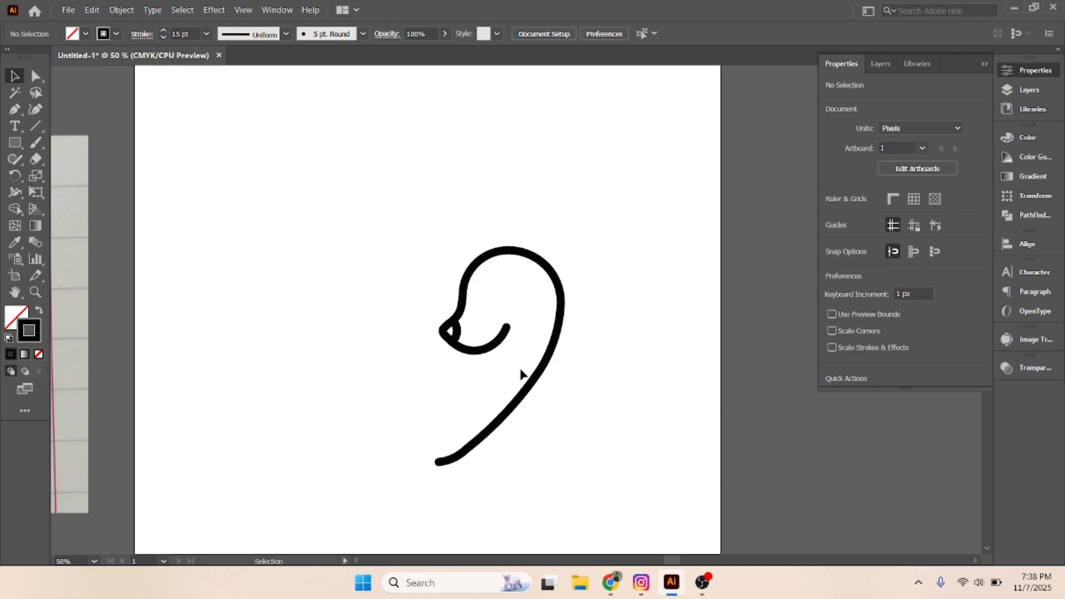
pyautogui.scroll(-2, 518, 361)
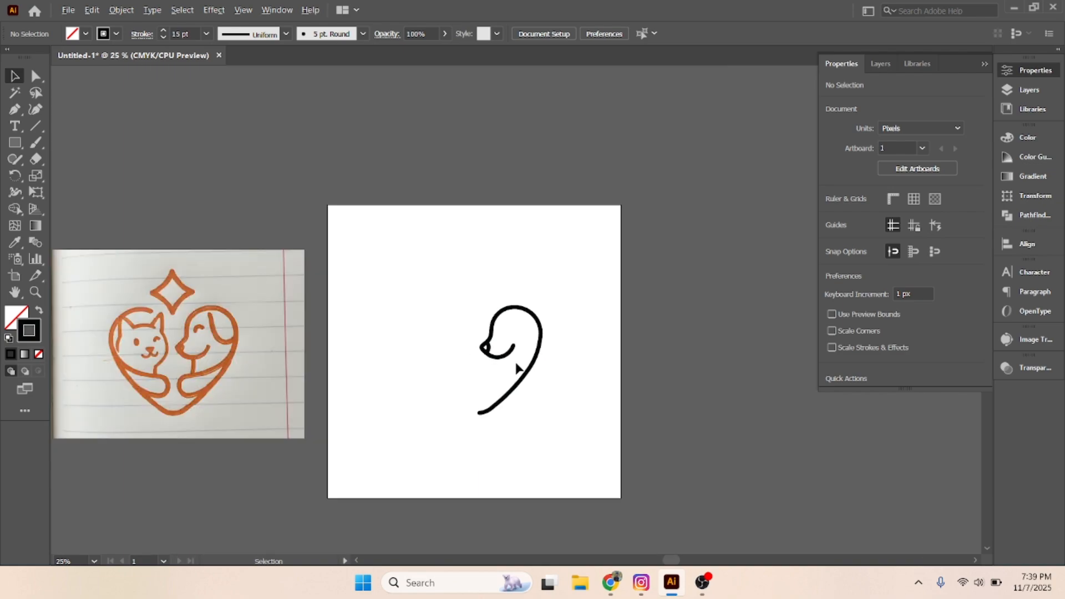
pyautogui.scroll(3, 516, 368)
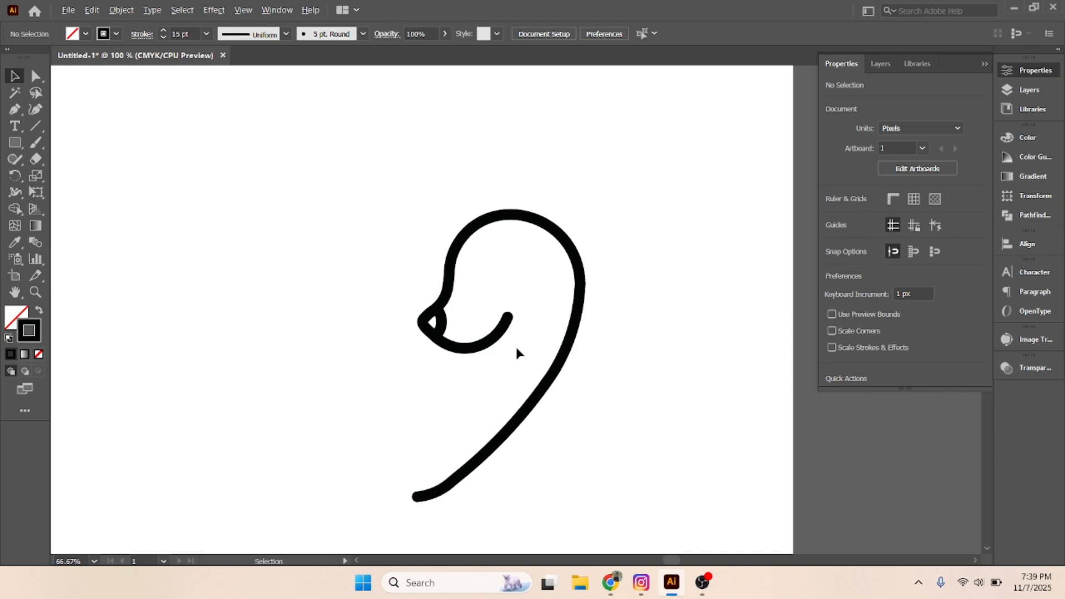
pyautogui.scroll(1, 516, 347)
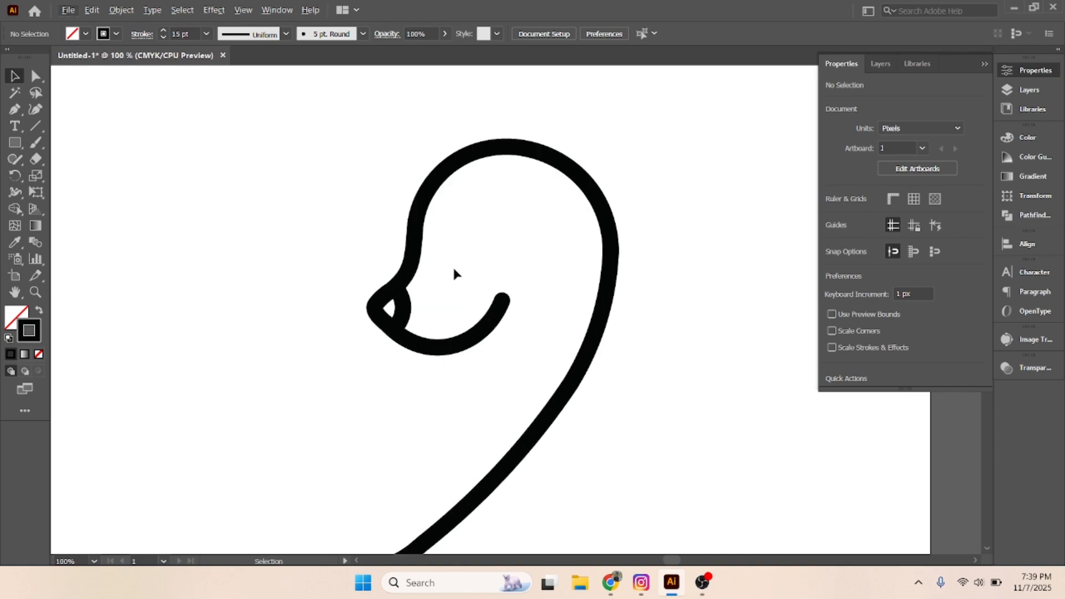
pyautogui.scroll(1, 451, 265)
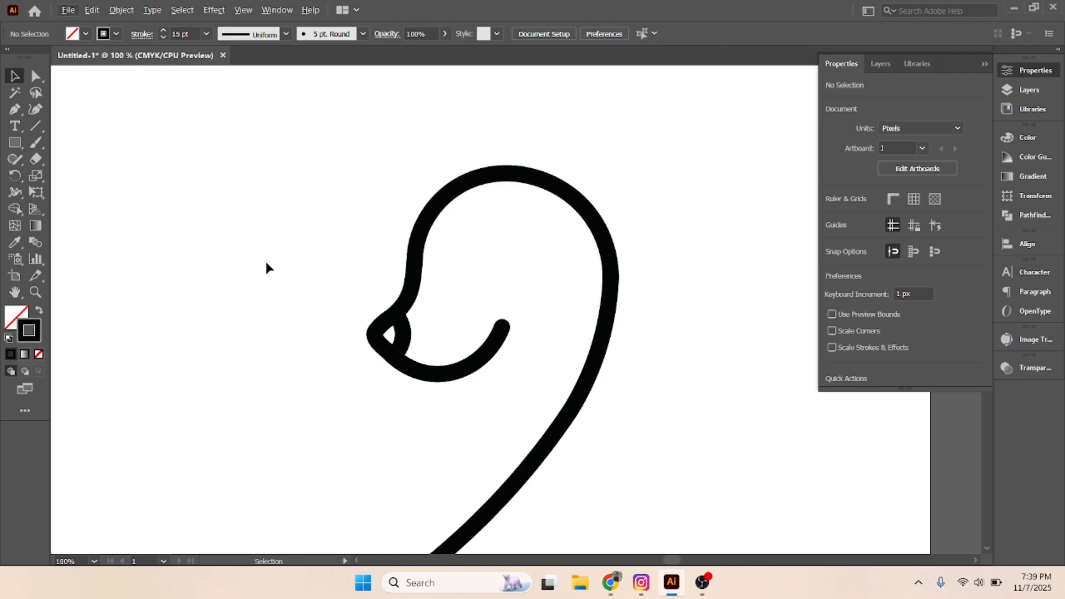
pyautogui.scroll(-3, 266, 264)
pyautogui.moveTo(266, 280); pyautogui.dragTo(605, 290)
pyautogui.moveTo(366, 302); pyautogui.dragTo(647, 320)
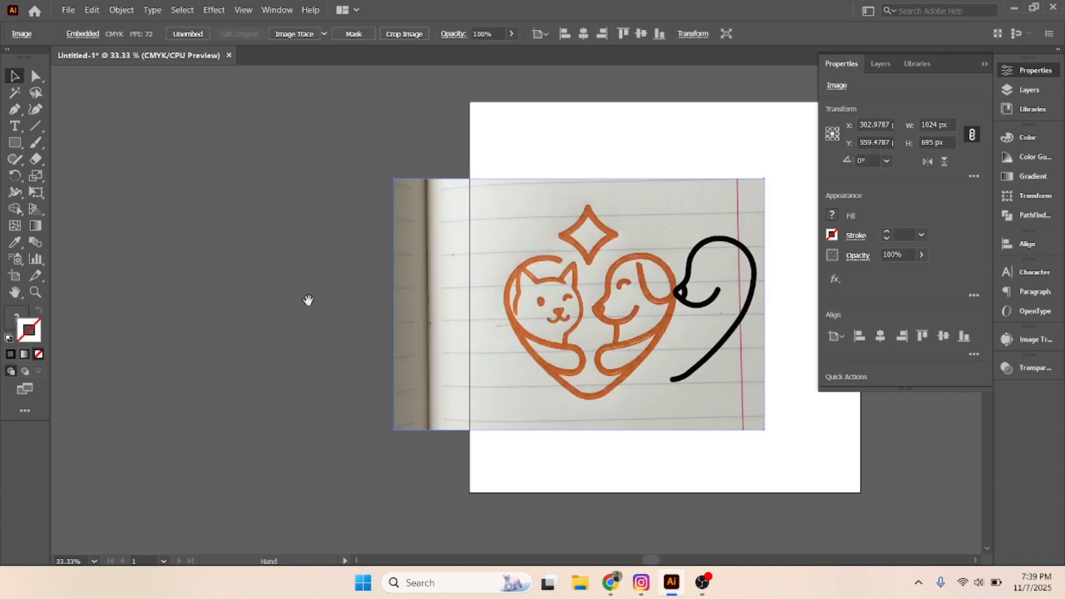
pyautogui.hscroll(5, 307, 299)
pyautogui.moveTo(298, 333); pyautogui.dragTo(366, 320)
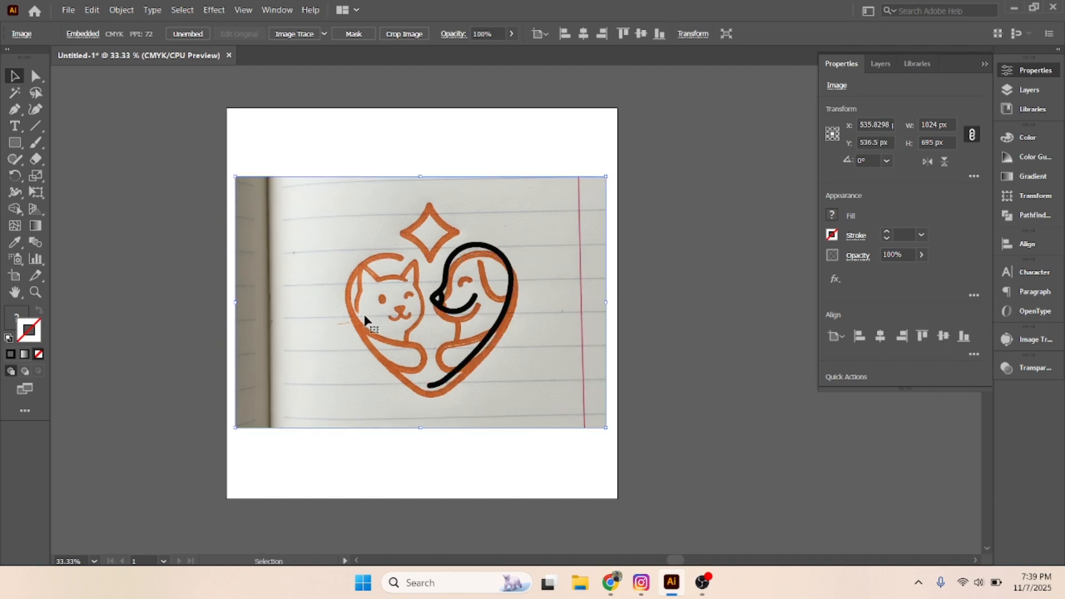
# - Nudge the sketch photo up and left to X about 525 px, Y 510.5 px, aligning it with the traced dog outline
pyautogui.press('Up')
pyautogui.press('Up')
pyautogui.press('Up')
pyautogui.press('Up')
pyautogui.press('Up')
pyautogui.press('Up')
pyautogui.press('Up')
pyautogui.press('Up')
pyautogui.press('Up')
pyautogui.press('Up')
pyautogui.press('Up')
pyautogui.press('Up')
pyautogui.press('Left')
pyautogui.press('Left')
pyautogui.press('Left')
pyautogui.press('Left')
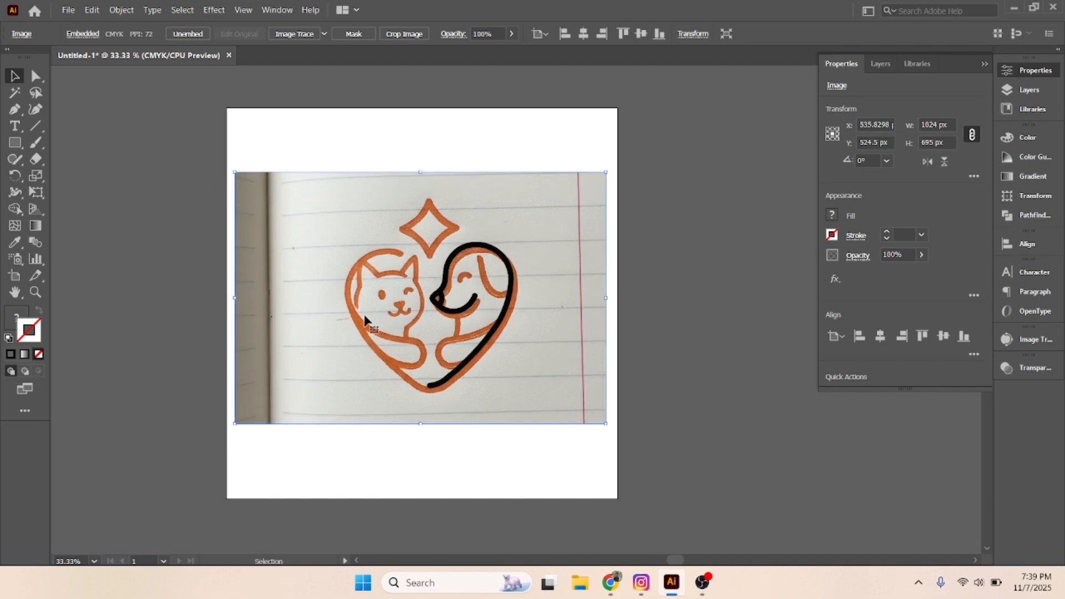
pyautogui.press('Left')
pyautogui.press('Left')
pyautogui.press('Left')
pyautogui.press('Left')
pyautogui.press('Left')
pyautogui.press('Left')
pyautogui.press('Left')
pyautogui.press('Up')
pyautogui.press('Up')
pyautogui.press('Up')
pyautogui.press('Up')
pyautogui.press('Up')
pyautogui.press('Up')
pyautogui.press('Up')
pyautogui.press('Up')
pyautogui.press('Up')
pyautogui.press('Up')
pyautogui.press('Up')
pyautogui.press('Up')
pyautogui.press('Up')
pyautogui.press('Up')
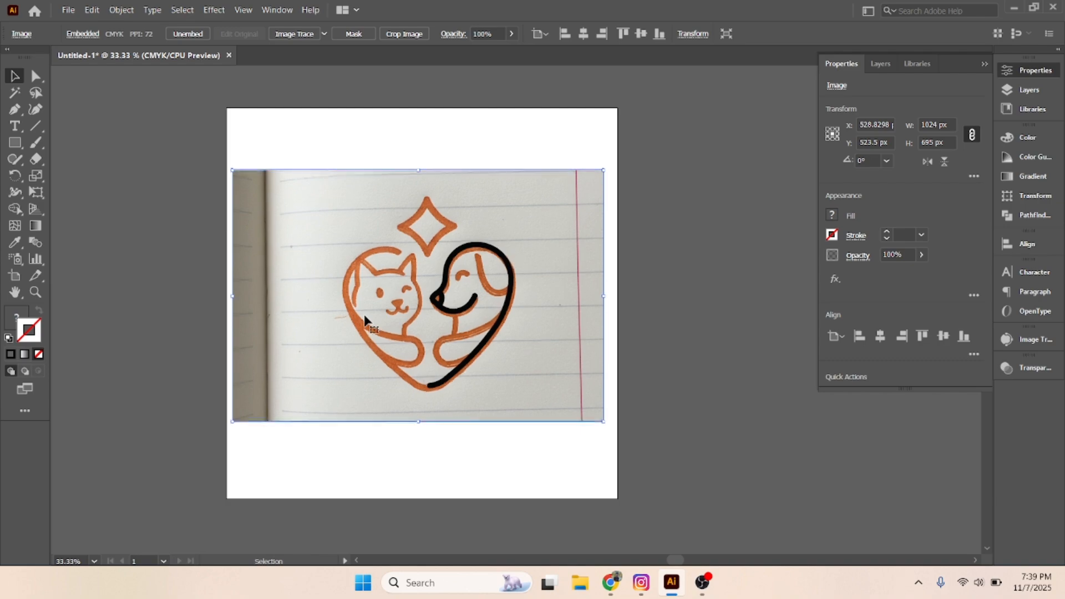
pyautogui.press('Left')
pyautogui.press('Left')
pyautogui.press('Left')
pyautogui.press('Left')
pyautogui.press('Left')
pyautogui.press('Left')
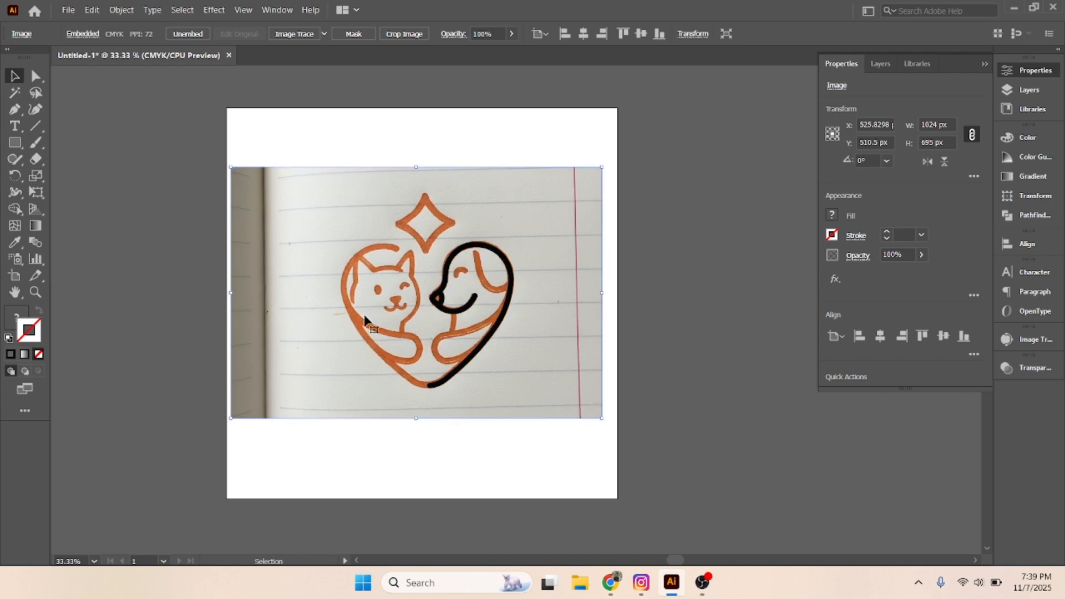
pyautogui.press('Right')
pyautogui.press('Right')
# - Trace the dog's winking eye with a two-point Pen path, bowed upward with the Curvature tool, about 26 px wide and 18 px high
pyautogui.scroll(5, 381, 345)
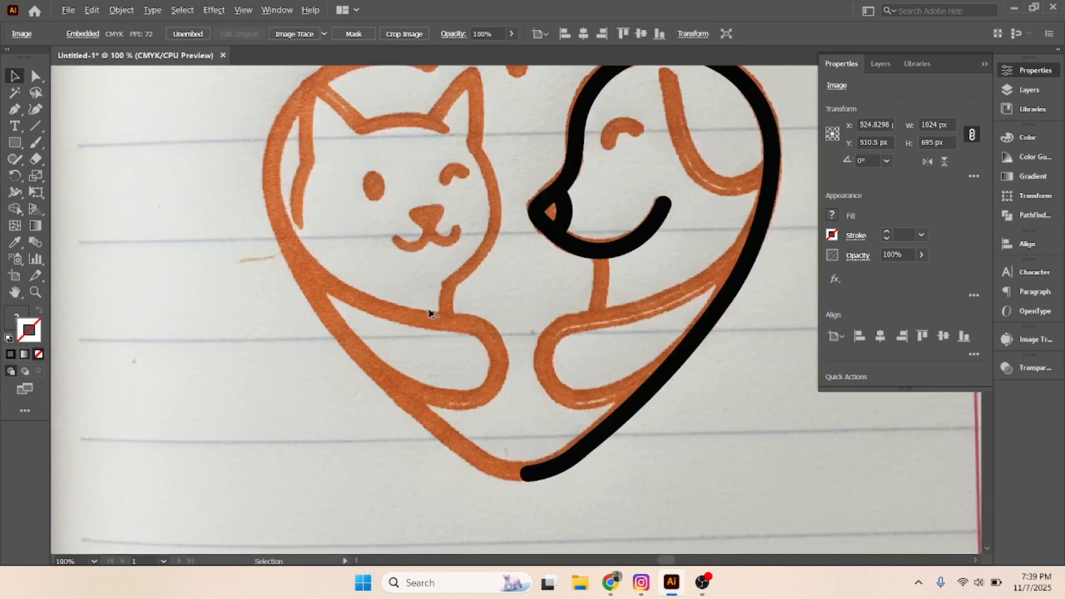
pyautogui.moveTo(579, 277); pyautogui.dragTo(319, 435)
pyautogui.scroll(-2, 402, 383)
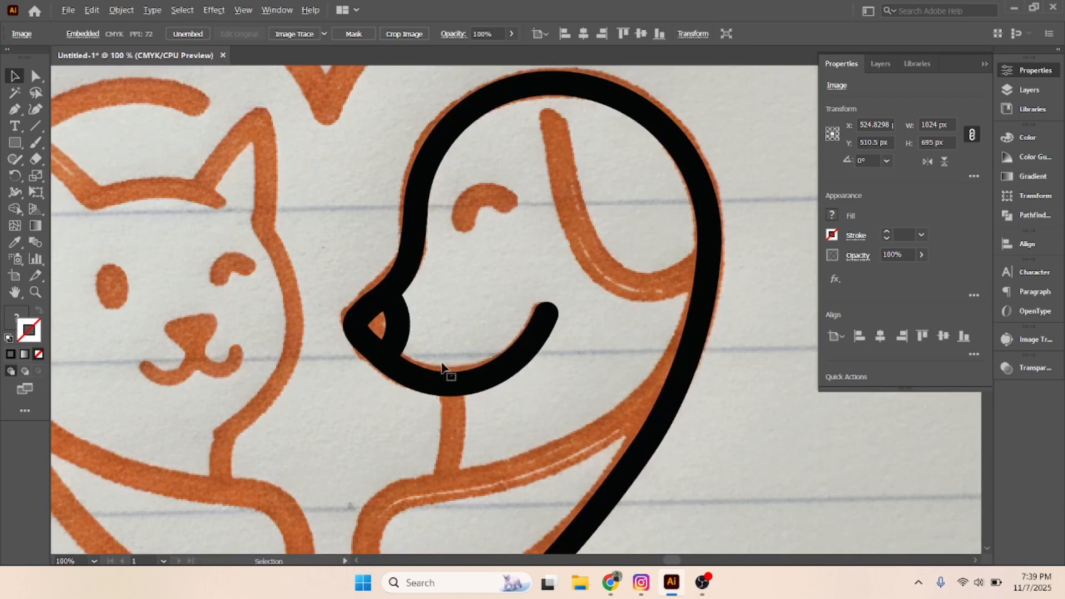
pyautogui.moveTo(476, 322); pyautogui.dragTo(440, 259)
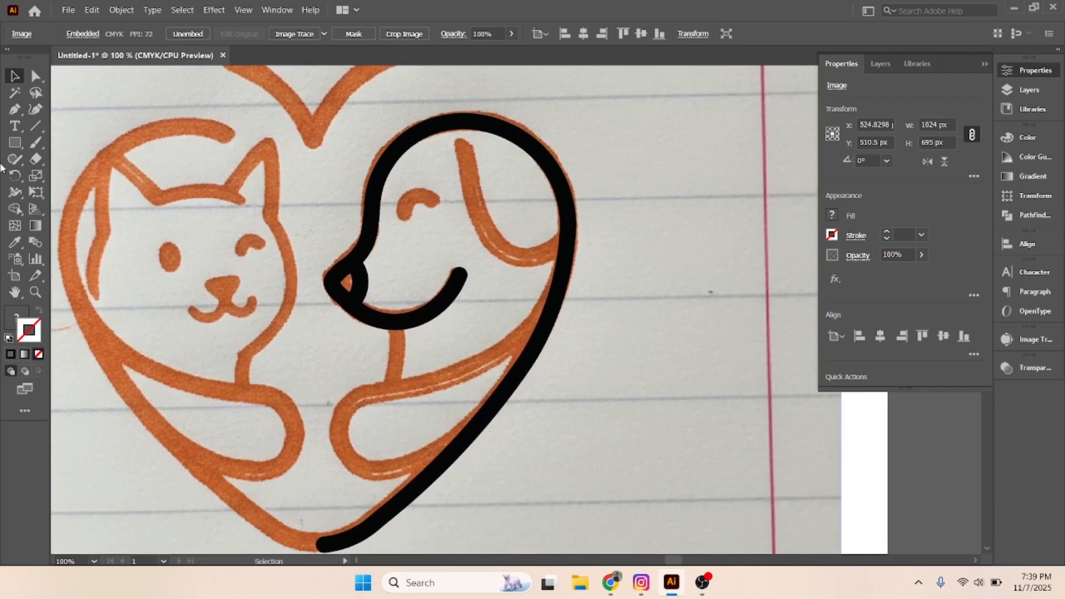
pyautogui.click(15, 110)
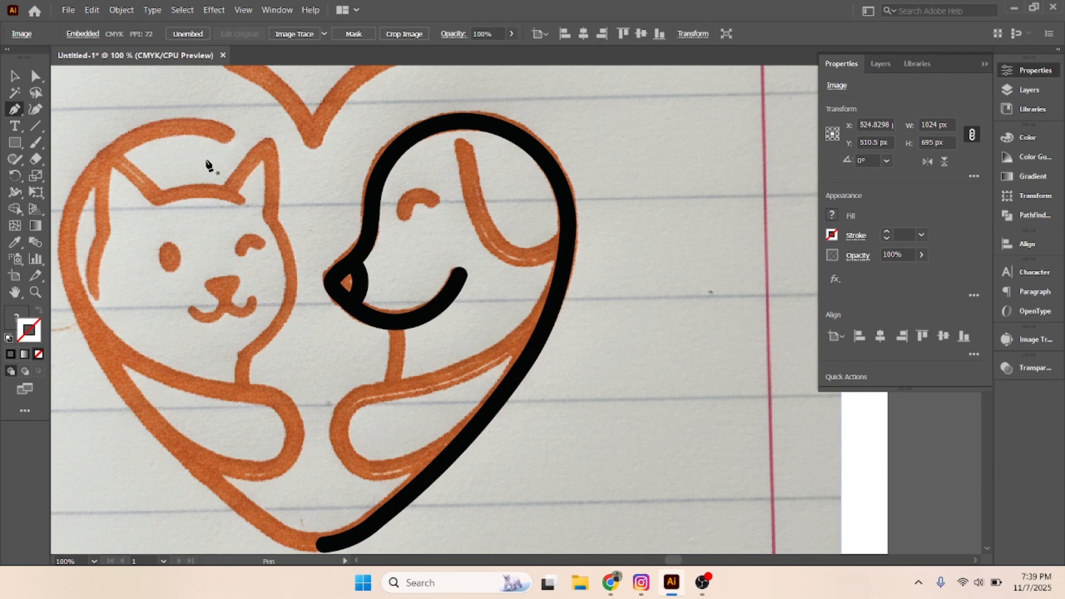
pyautogui.click(404, 215)
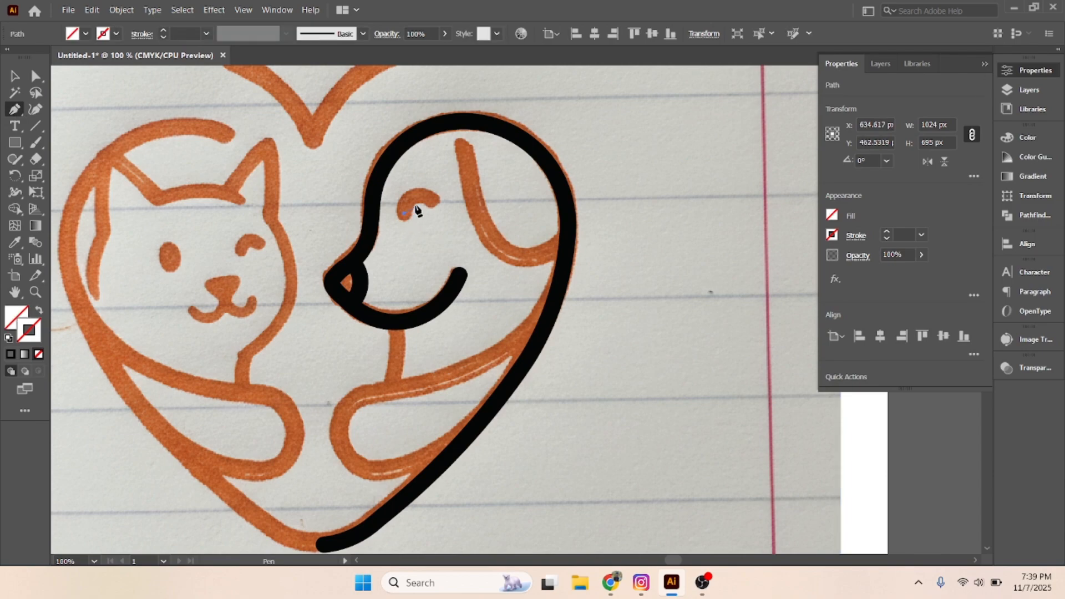
pyautogui.click(433, 200)
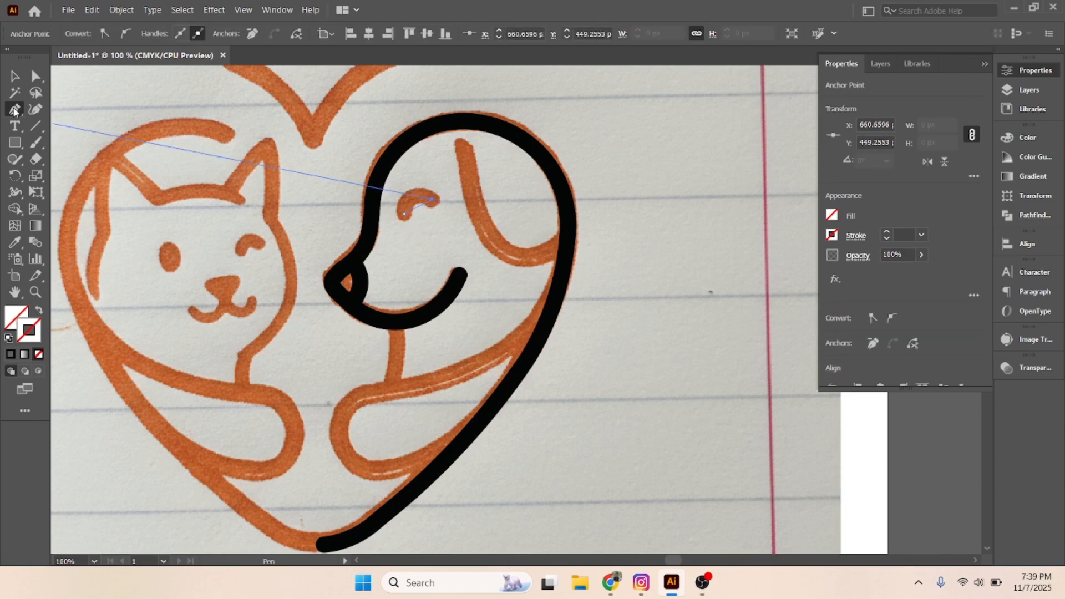
pyautogui.click(35, 109)
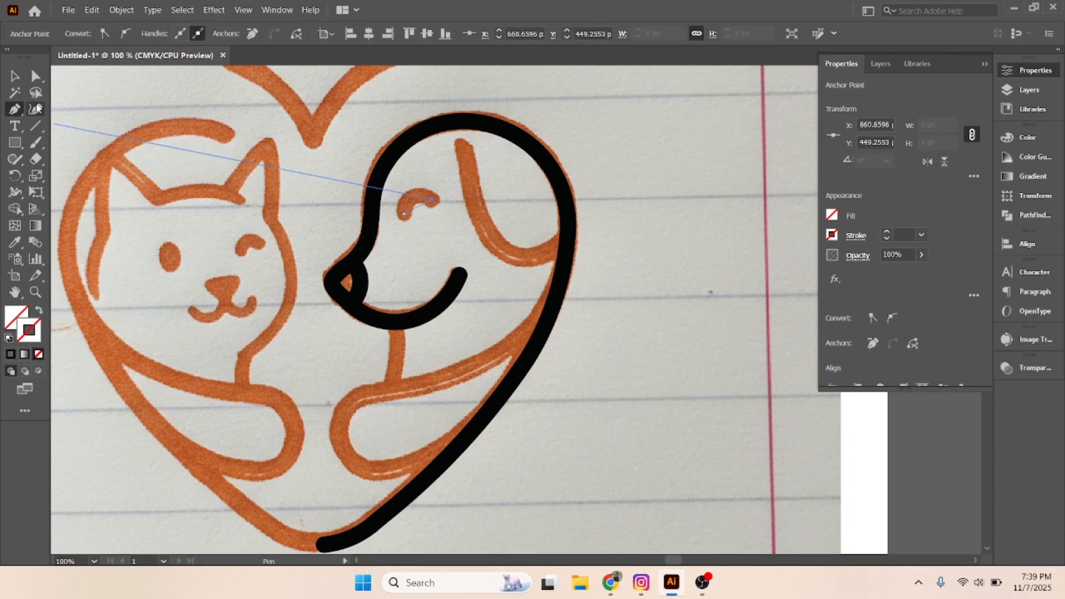
pyautogui.click(410, 199)
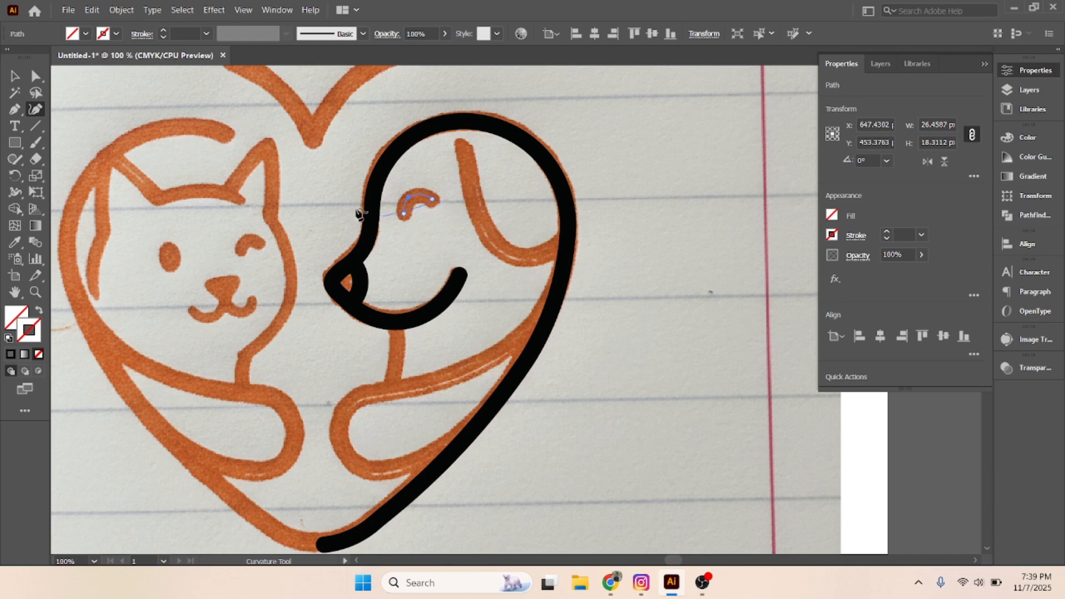
# - Give the dog's eye arc a solid black stroke with a weight of 11 pt
pyautogui.click(14, 76)
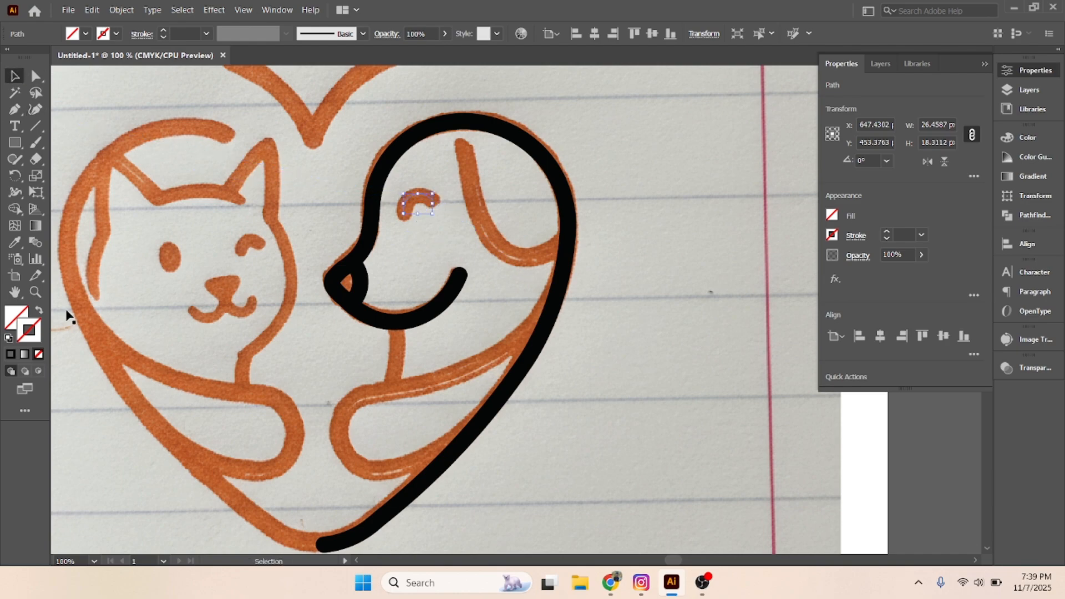
pyautogui.click(10, 354)
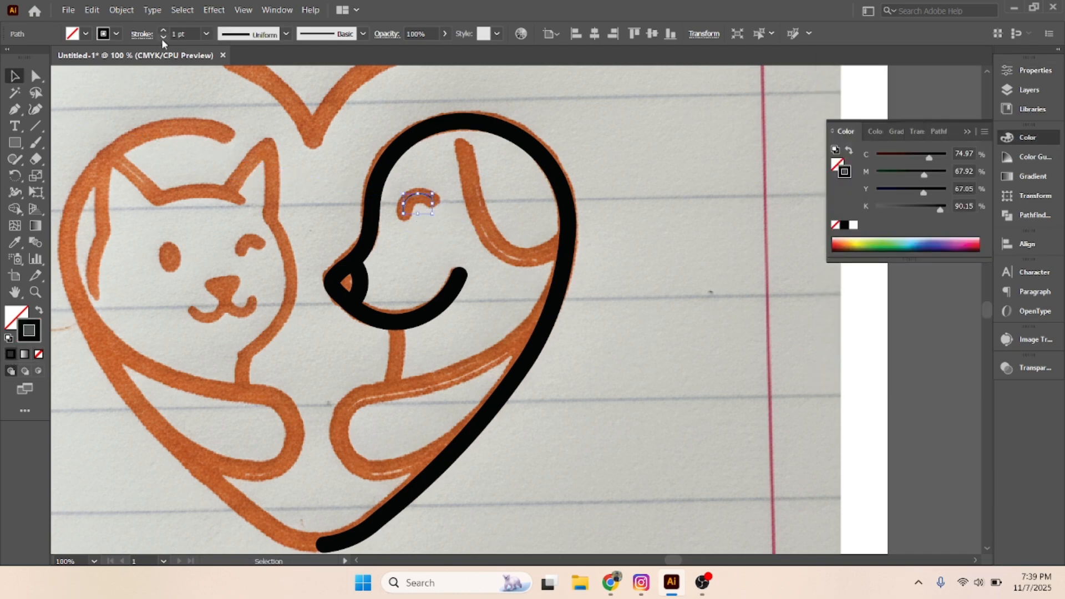
pyautogui.click(163, 30)
pyautogui.click(163, 30)
pyautogui.click(163, 31)
pyautogui.click(163, 30)
pyautogui.click(163, 31)
pyautogui.click(163, 30)
pyautogui.click(163, 31)
pyautogui.click(163, 31)
pyautogui.click(163, 31)
pyautogui.click(163, 30)
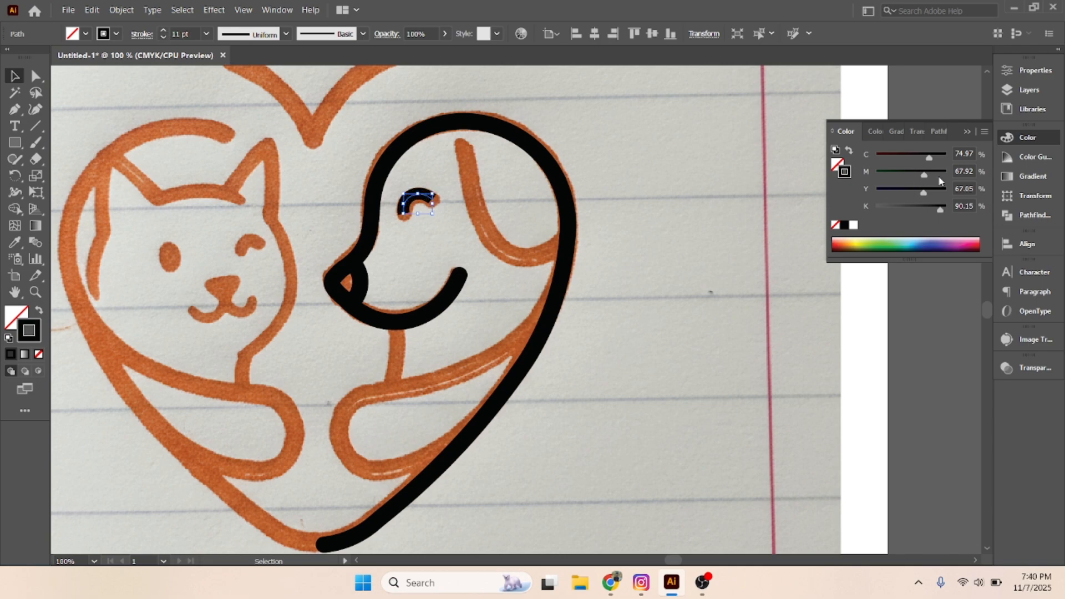
# - Apply round caps to the ends of the dog's eye stroke and deselect it
pyautogui.click(1037, 70)
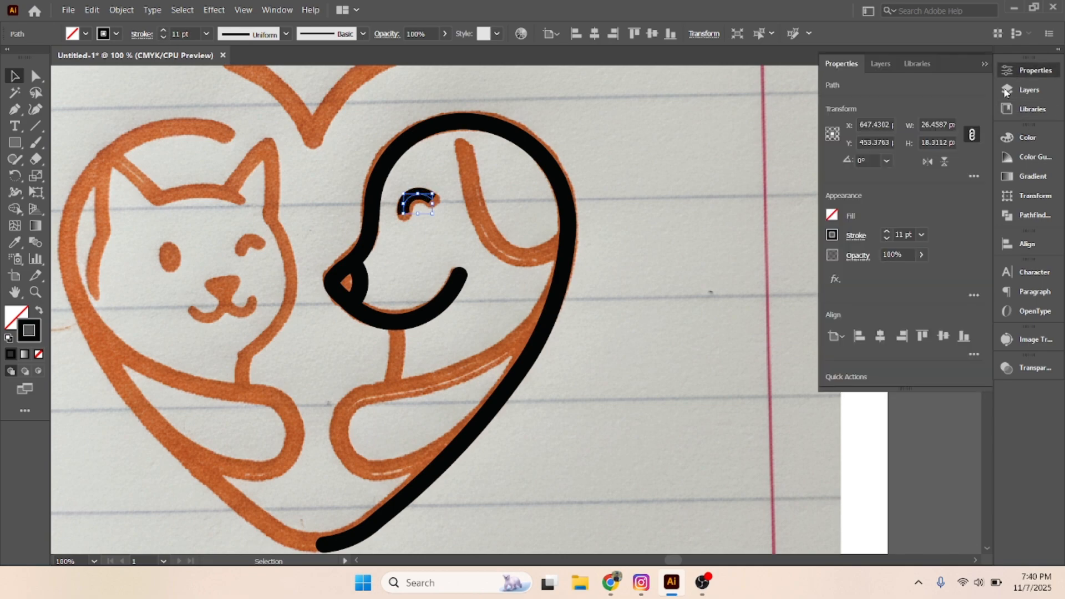
pyautogui.click(856, 237)
pyautogui.click(781, 275)
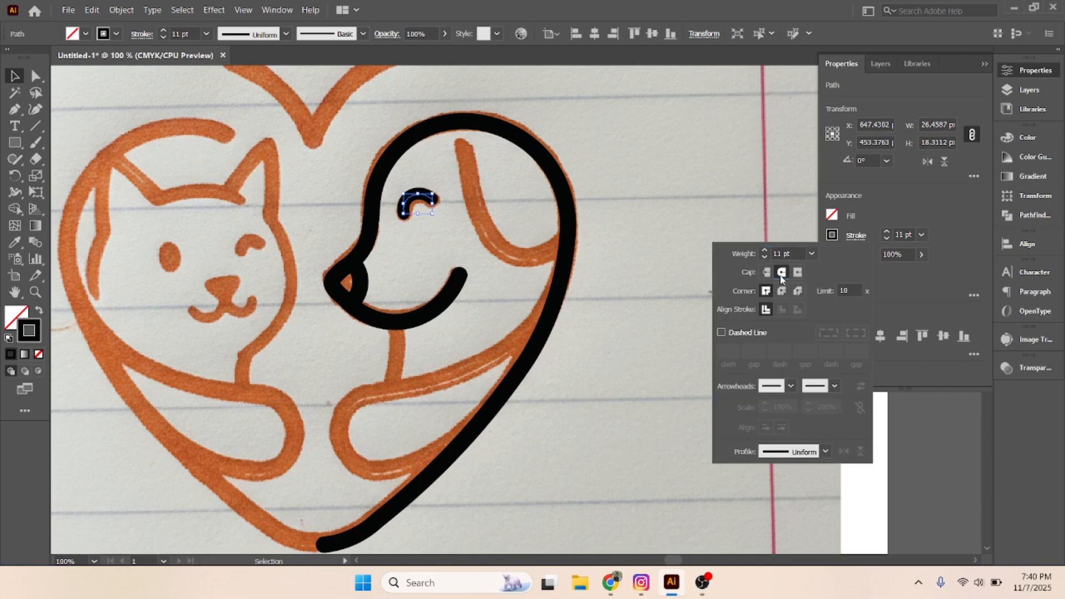
pyautogui.click(624, 238)
pyautogui.click(624, 238)
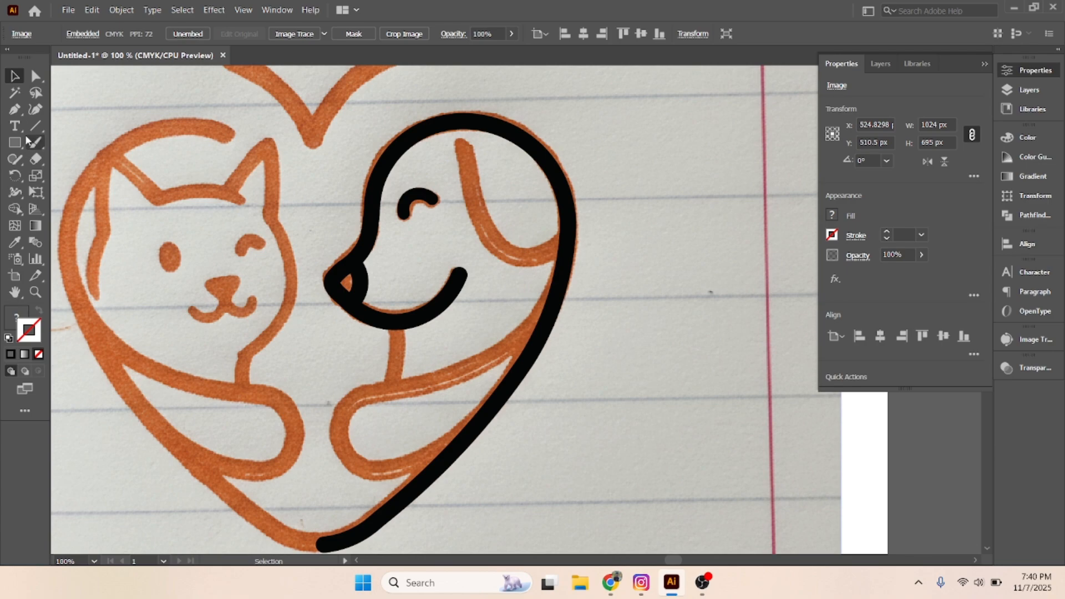
# - Trace the dog's ear from its top to the back outline with the Pen and Curvature tools, about 97 px wide and 106 px high
pyautogui.click(15, 111)
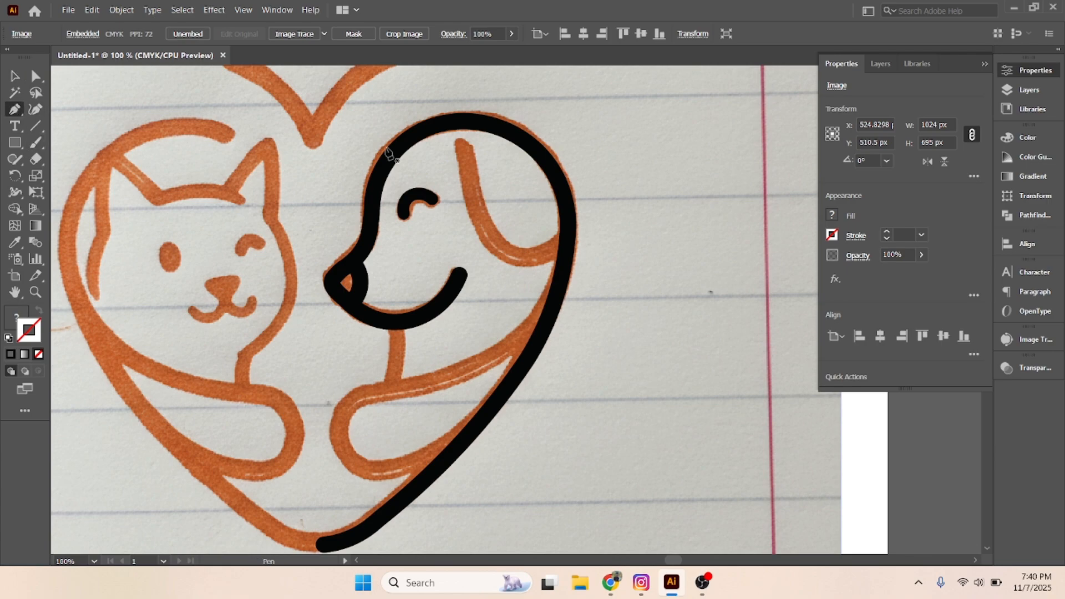
pyautogui.click(460, 142)
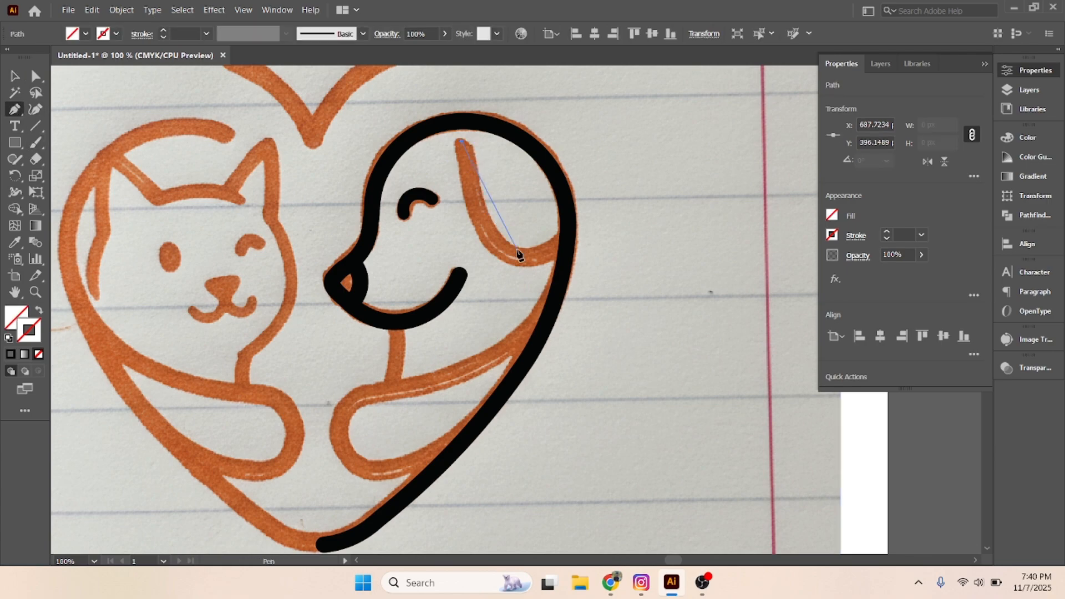
pyautogui.click(564, 243)
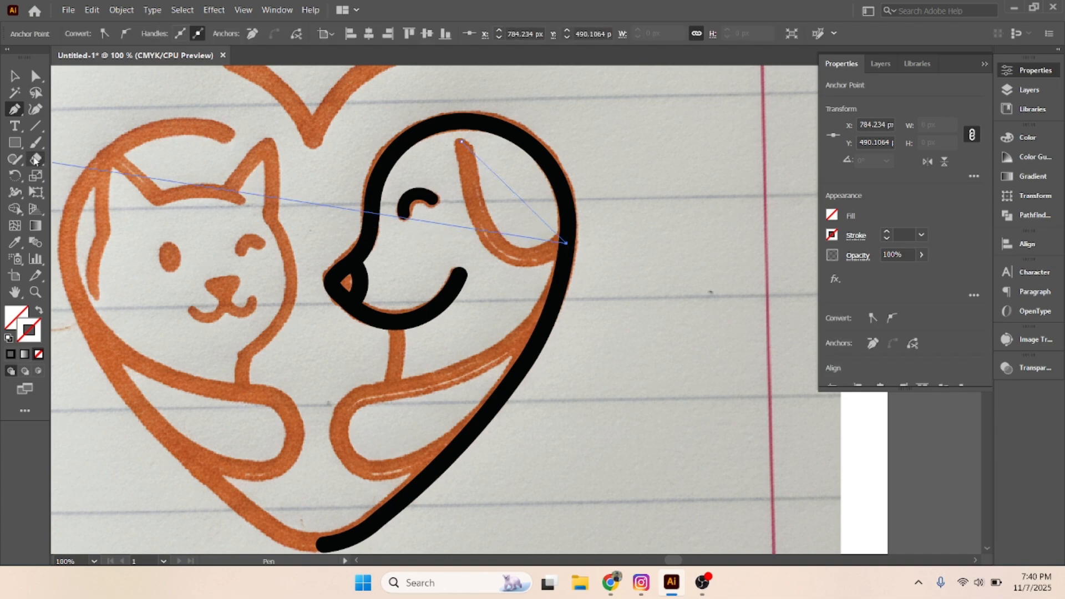
pyautogui.click(34, 111)
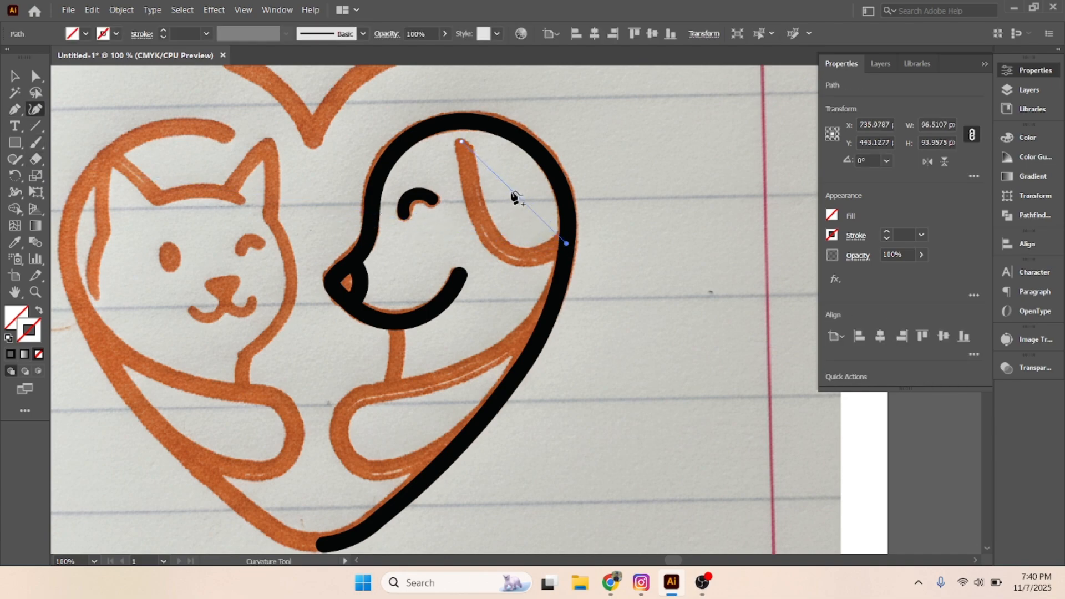
pyautogui.moveTo(514, 197); pyautogui.dragTo(516, 255)
pyautogui.click(477, 201)
pyautogui.moveTo(477, 203); pyautogui.dragTo(476, 208)
pyautogui.click(467, 171)
pyautogui.click(565, 243)
# - Give the ear path a solid black stroke of 15 pt to match the dog's outline
pyautogui.click(14, 76)
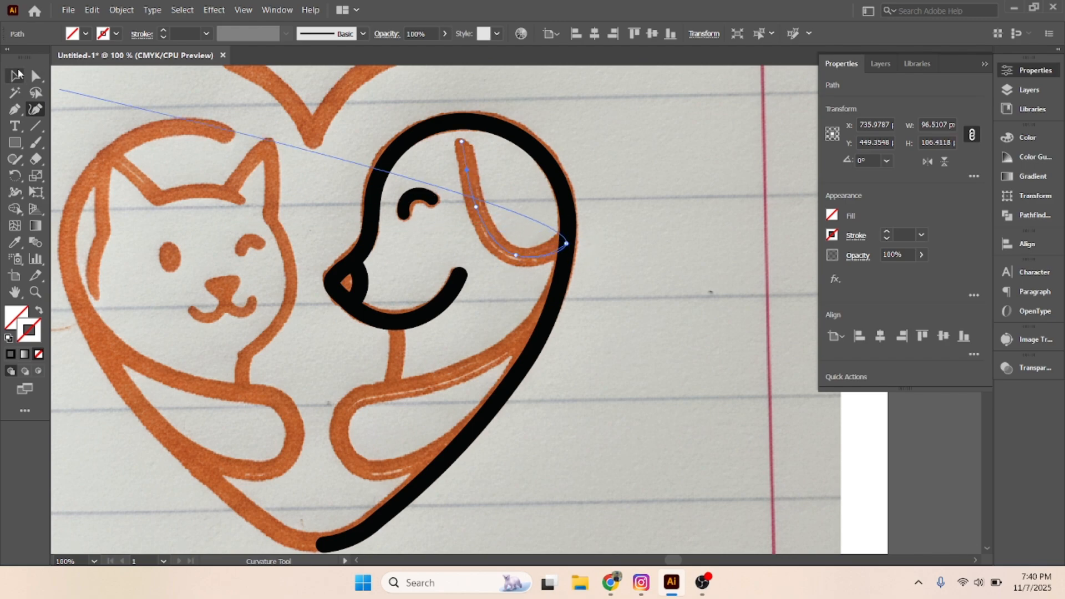
pyautogui.click(11, 354)
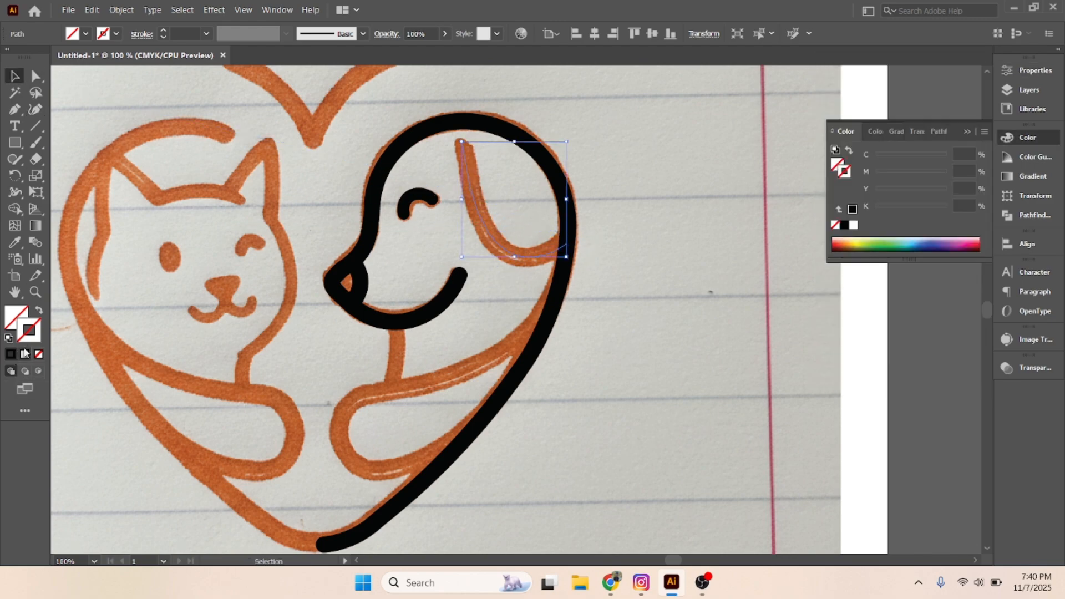
pyautogui.click(349, 305)
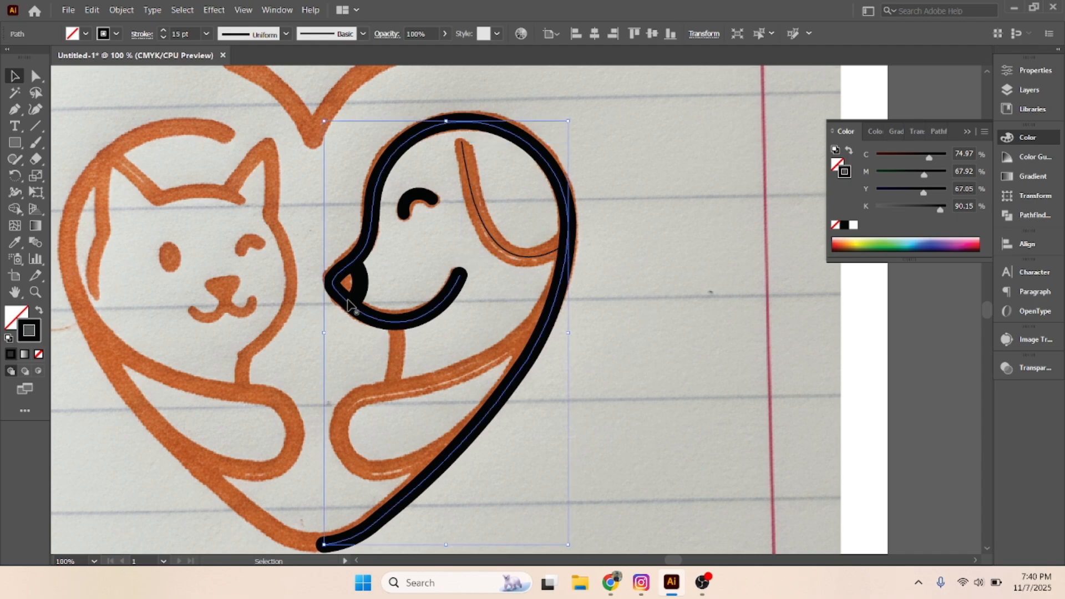
pyautogui.click(528, 258)
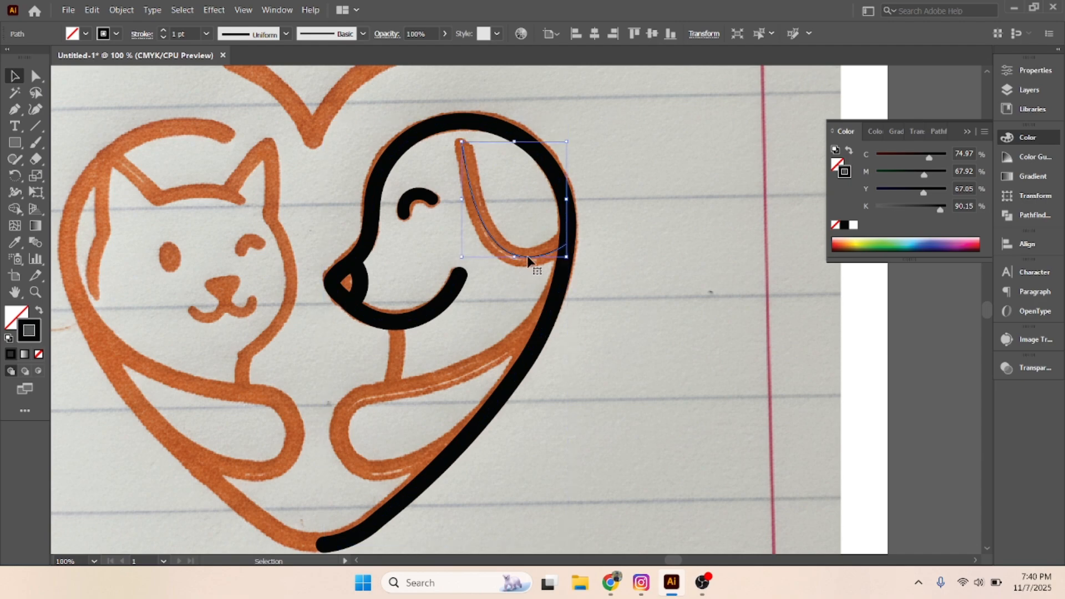
pyautogui.click(173, 33)
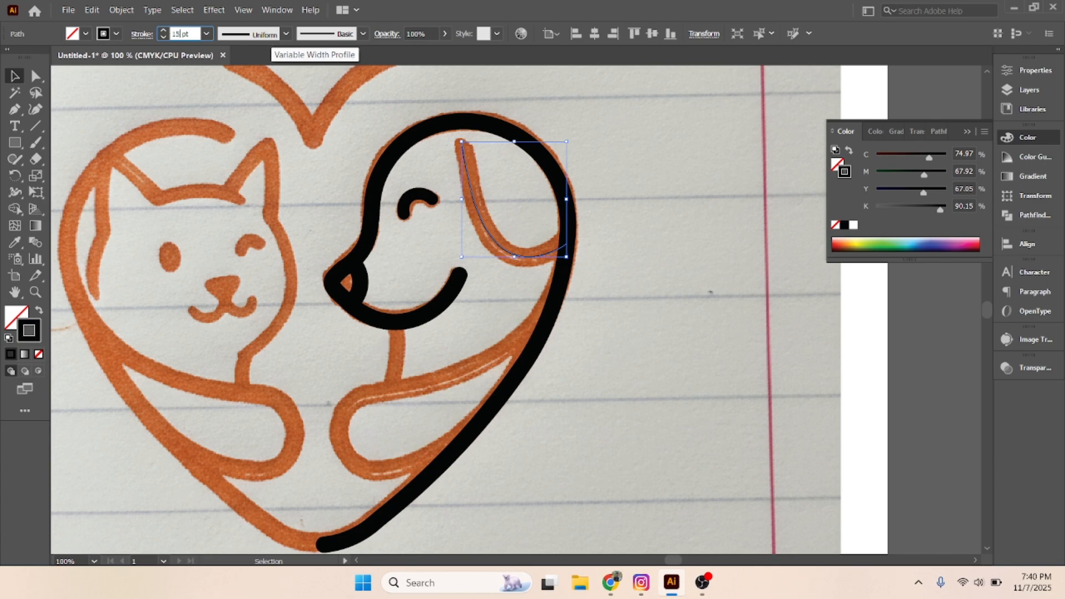
pyautogui.press('Return')
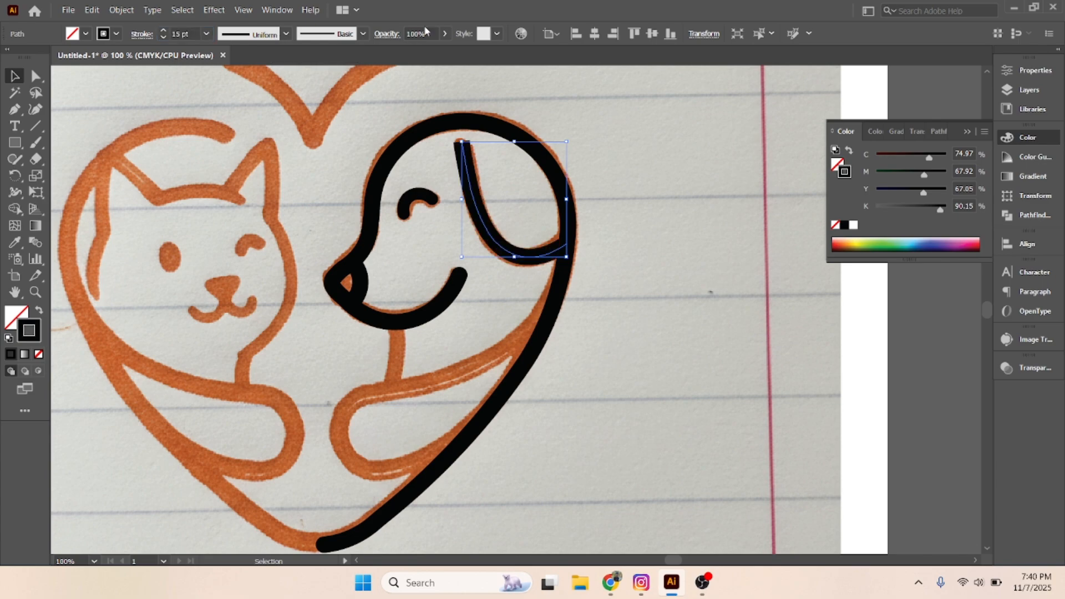
# - Apply round caps to the ends of the dog's ear stroke
pyautogui.click(1013, 89)
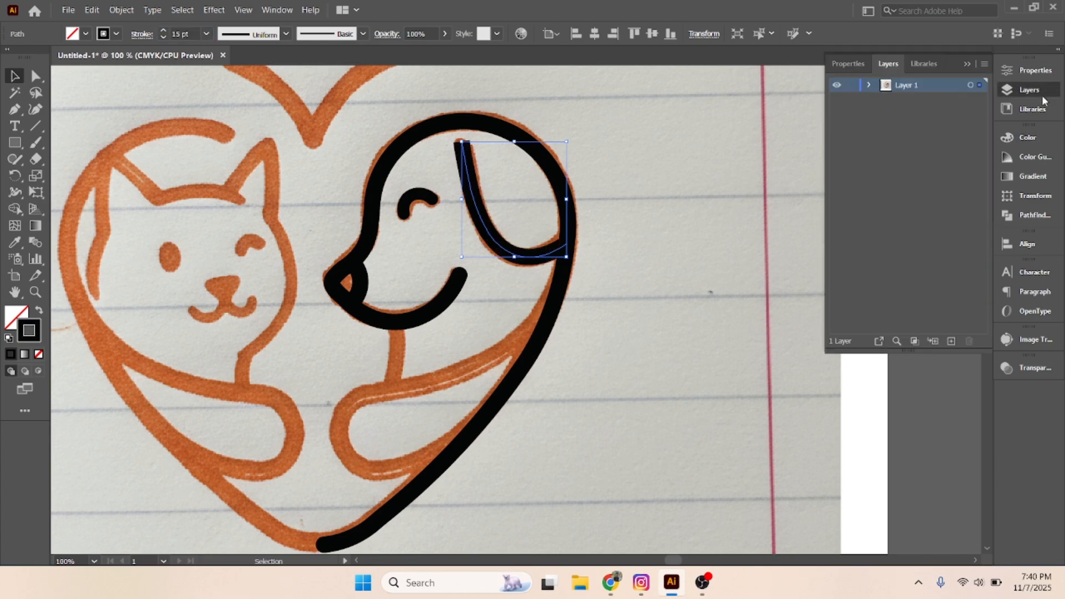
pyautogui.click(1031, 71)
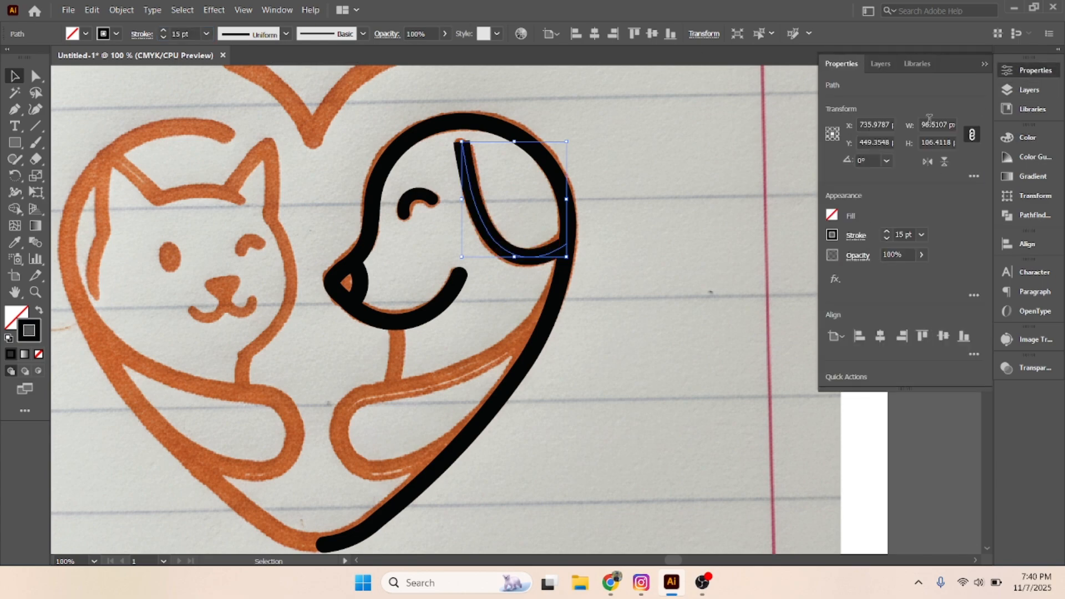
pyautogui.click(856, 235)
pyautogui.click(781, 272)
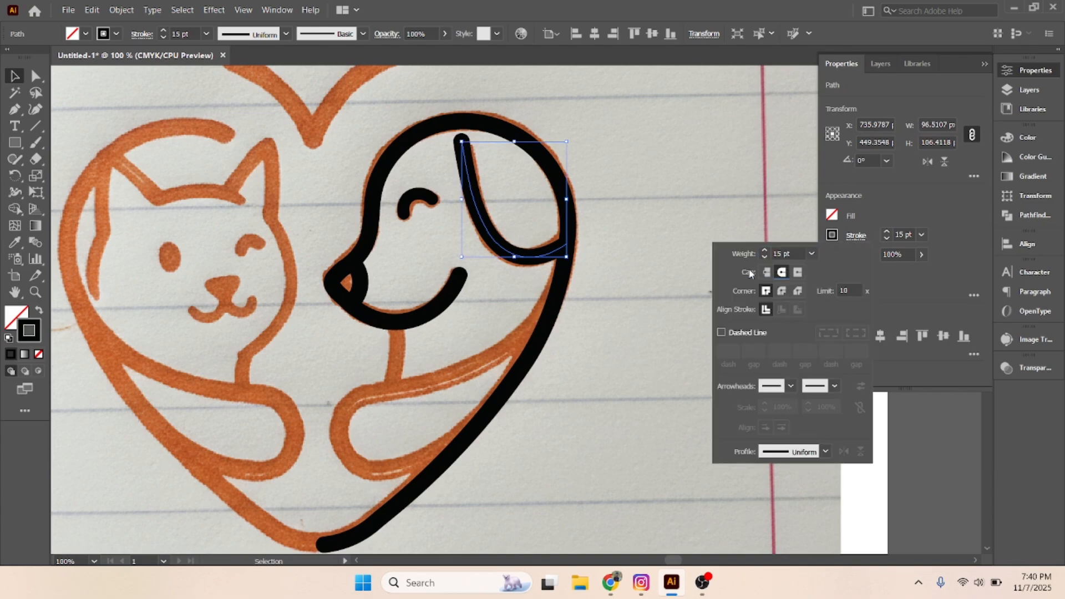
pyautogui.click(661, 243)
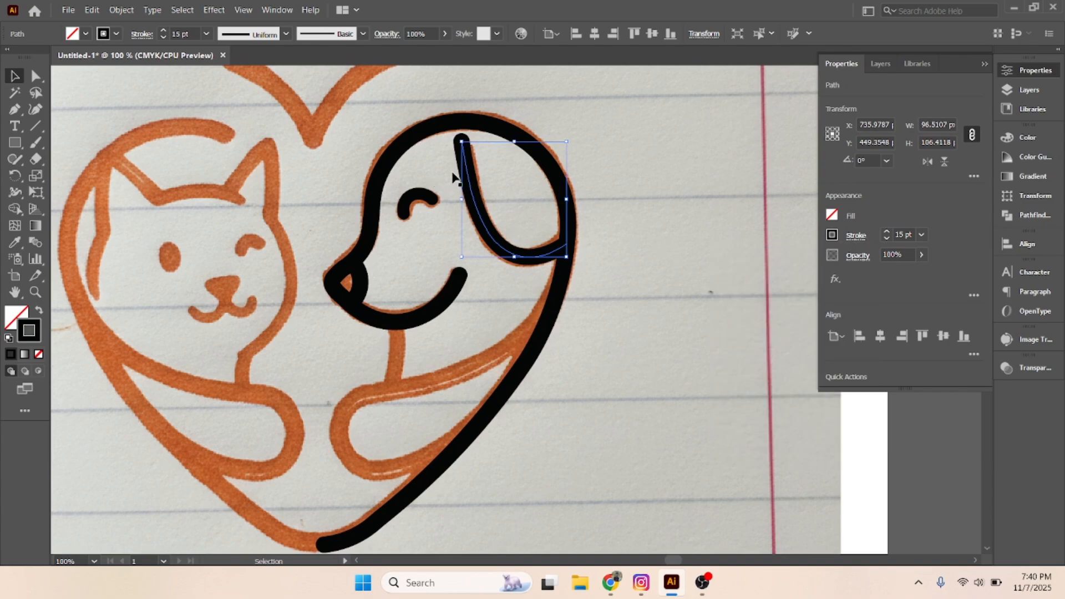
# - Move the ear's top anchor point slightly down and inward to follow the sketch, then deselect the path
pyautogui.click(36, 76)
pyautogui.scroll(2, 484, 169)
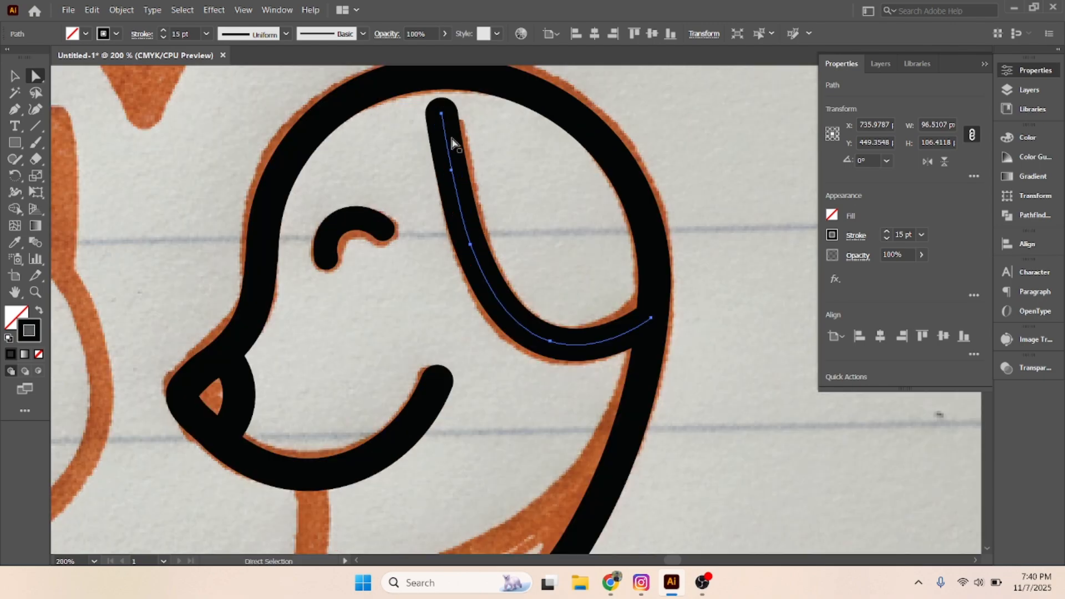
pyautogui.moveTo(442, 114); pyautogui.dragTo(445, 124)
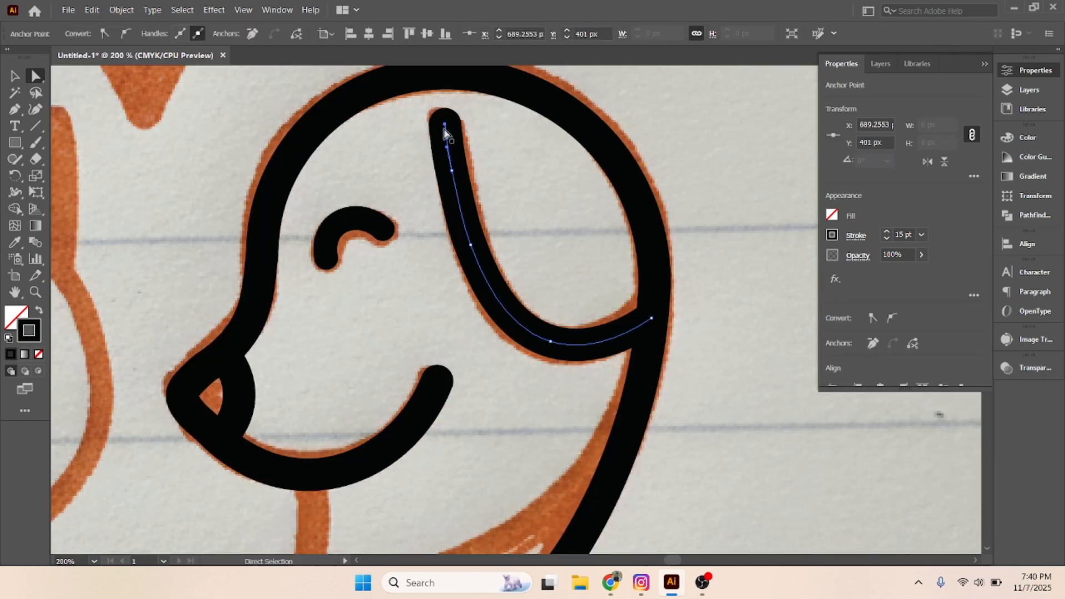
pyautogui.moveTo(445, 125); pyautogui.dragTo(445, 127)
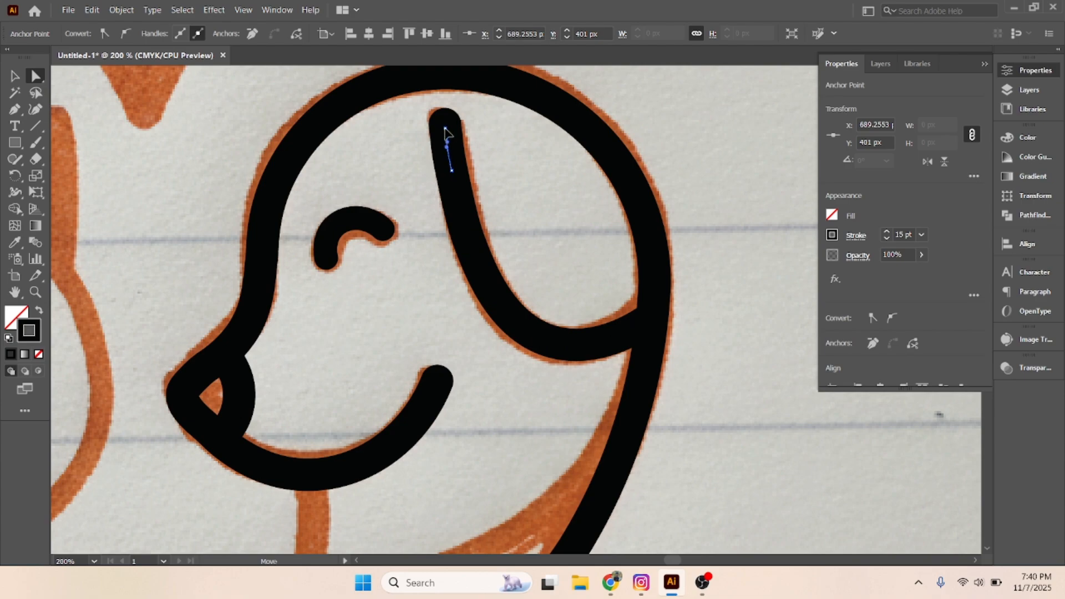
pyautogui.click(660, 182)
pyautogui.scroll(-1, 613, 221)
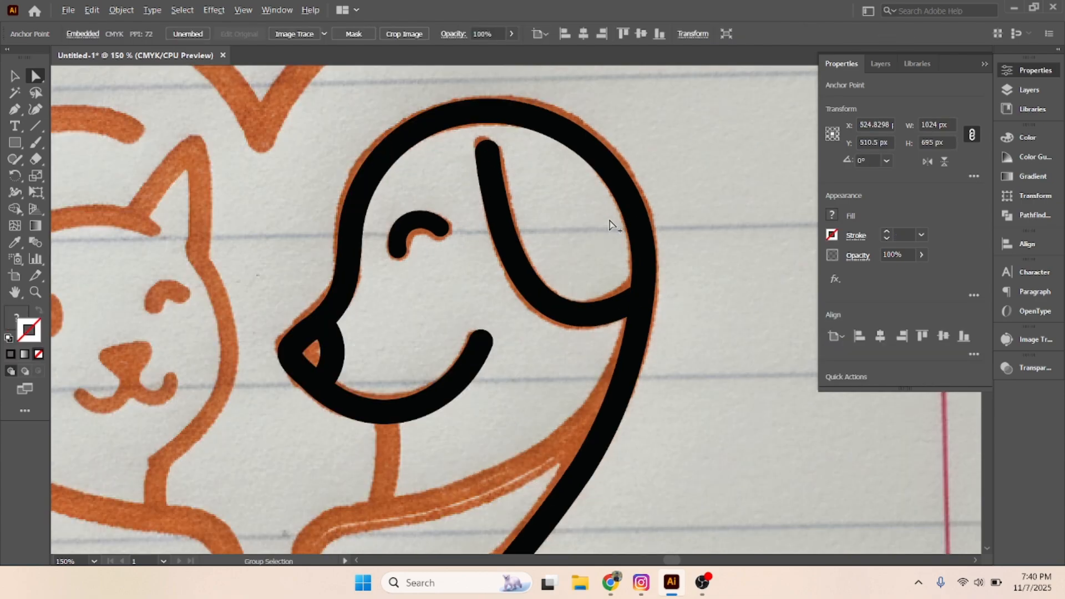
pyautogui.scroll(-1, 590, 272)
pyautogui.scroll(-2, 585, 315)
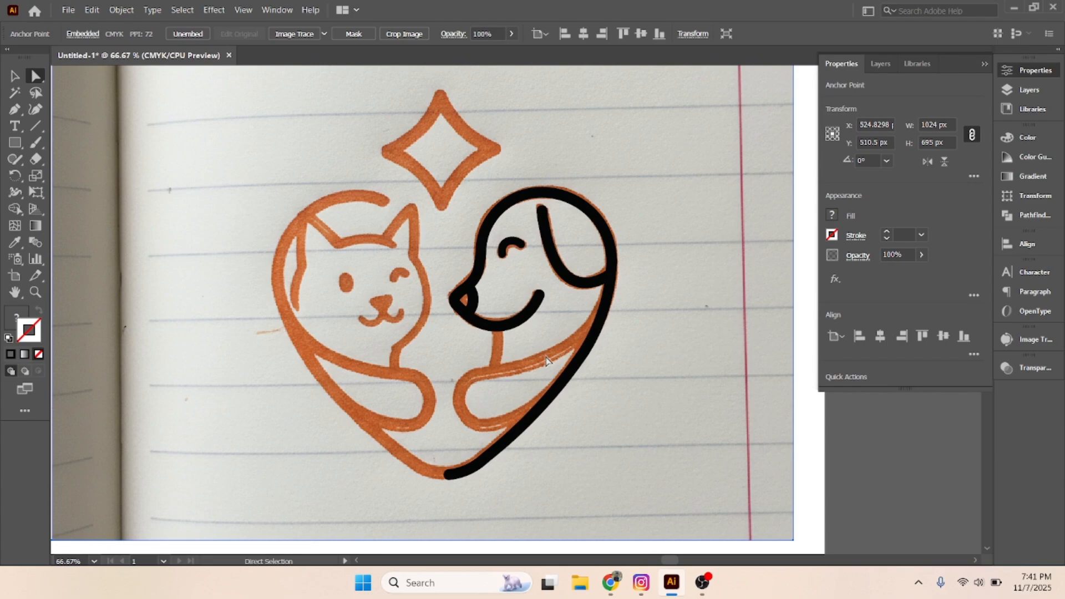
pyautogui.keyDown('ctrl'); pyautogui.click(616, 346); pyautogui.keyUp('ctrl')
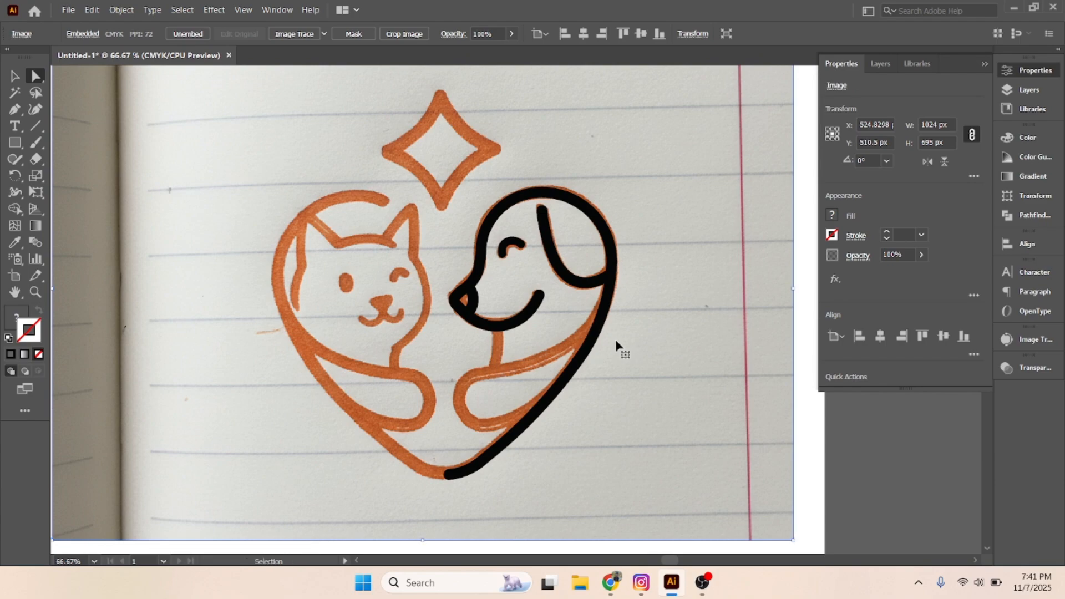
pyautogui.hotkey('ctrl', 't')
pyautogui.press('ctrl')
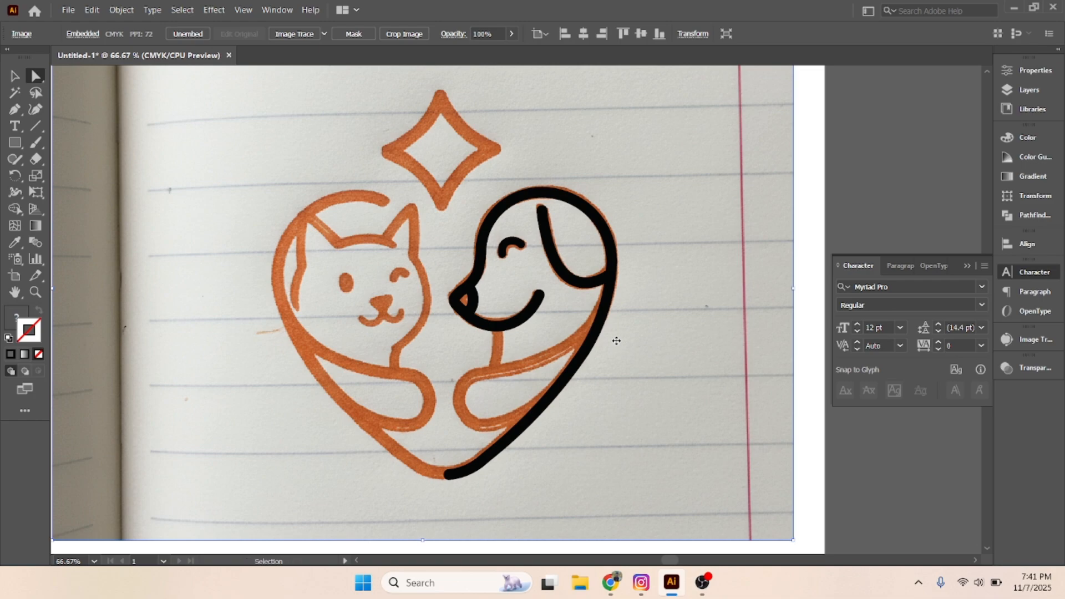
# - In outline view, draw an open four-point Pen path for the dog's arm, starting and ending on the back outline, and return to preview
pyautogui.hotkey('ctrl', 'y')
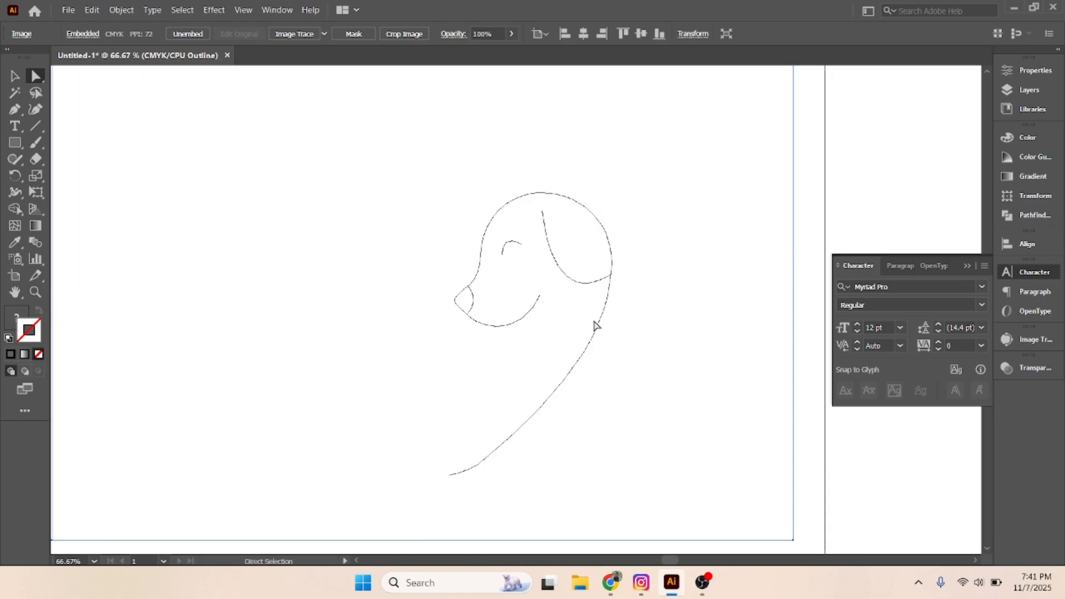
pyautogui.press('alt')
pyautogui.scroll(2, 593, 336)
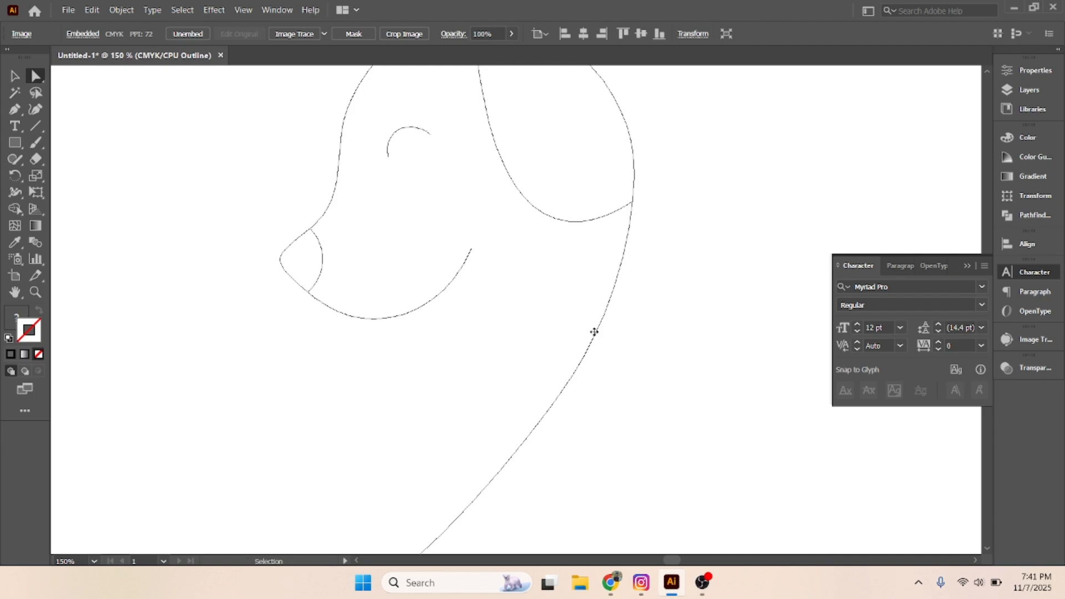
pyautogui.hotkey('ctrl', 'y')
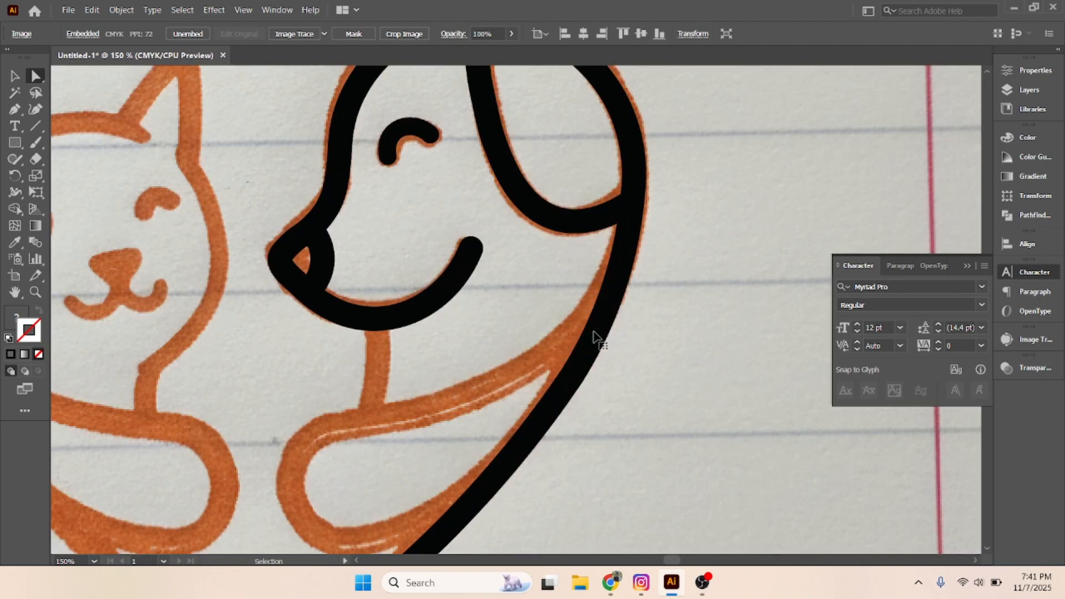
pyautogui.hotkey('ctrl', 'y')
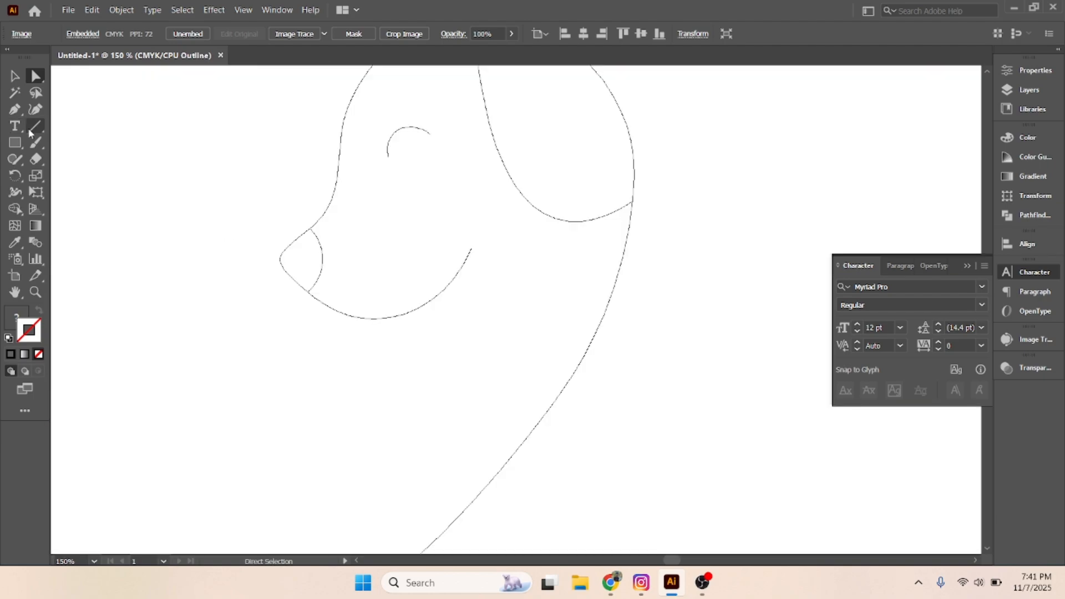
pyautogui.click(15, 109)
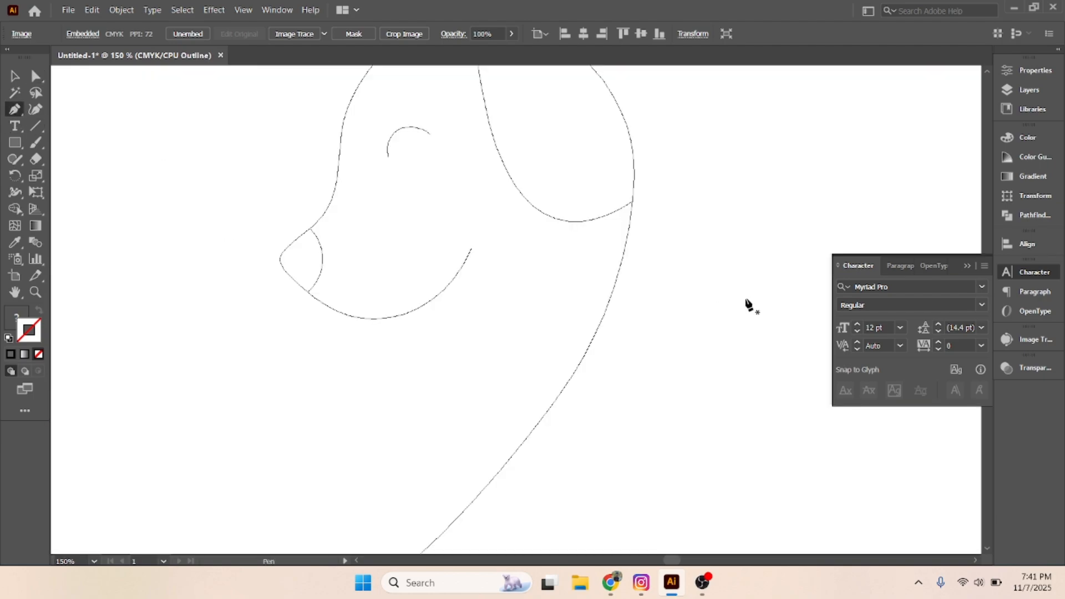
pyautogui.click(614, 281)
pyautogui.scroll(-1, 606, 292)
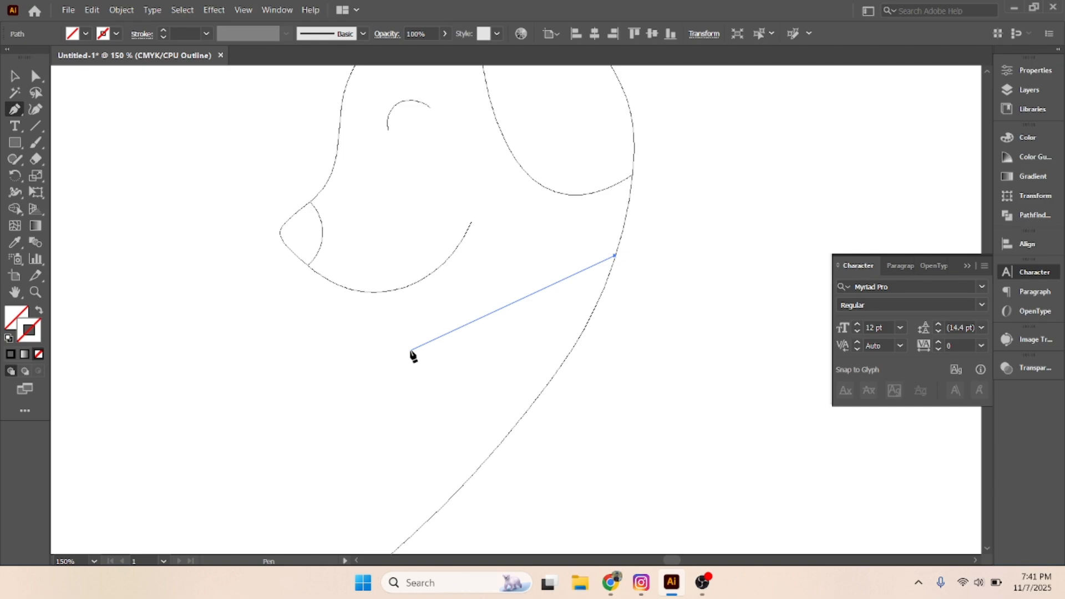
pyautogui.click(410, 352)
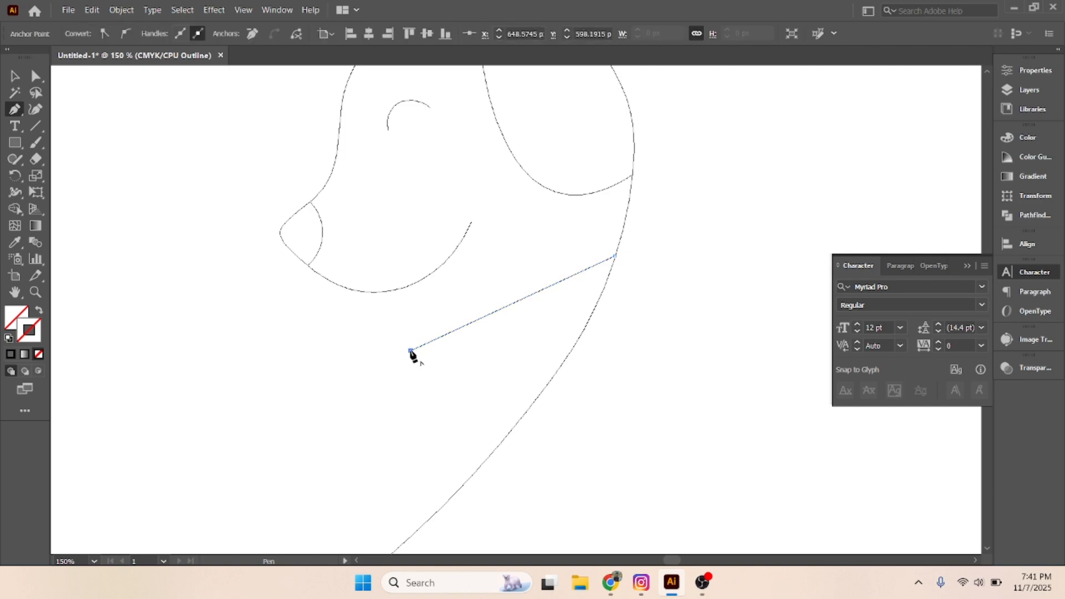
pyautogui.click(368, 418)
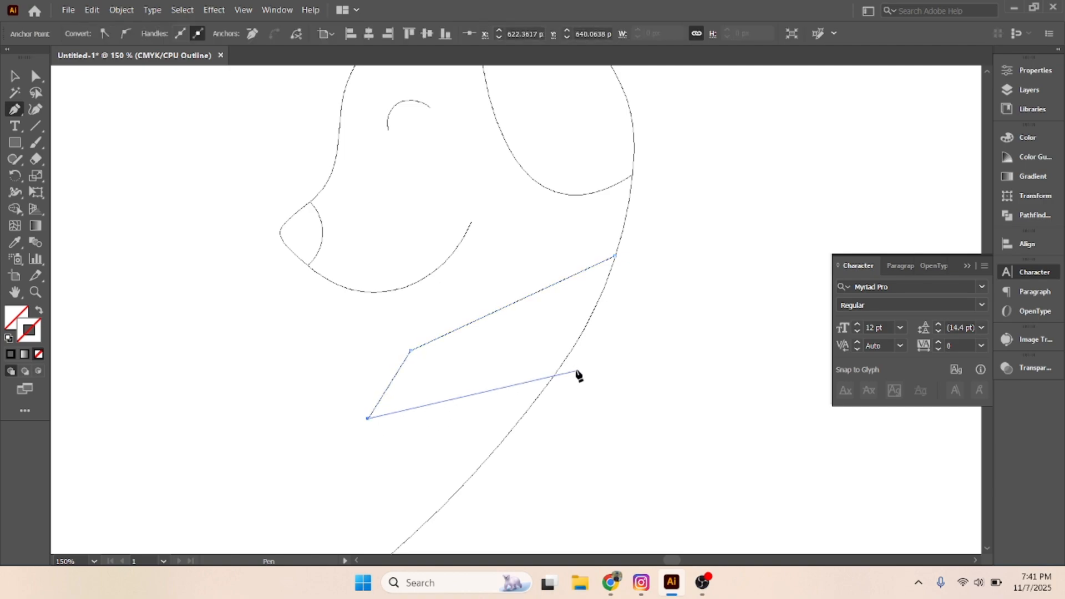
pyautogui.click(586, 326)
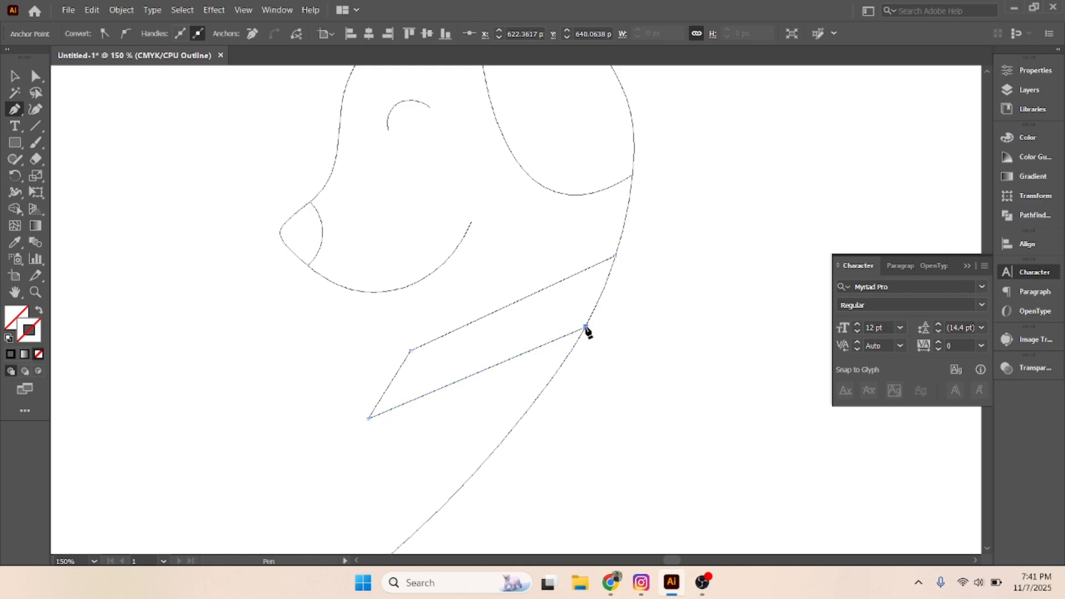
pyautogui.click(586, 327)
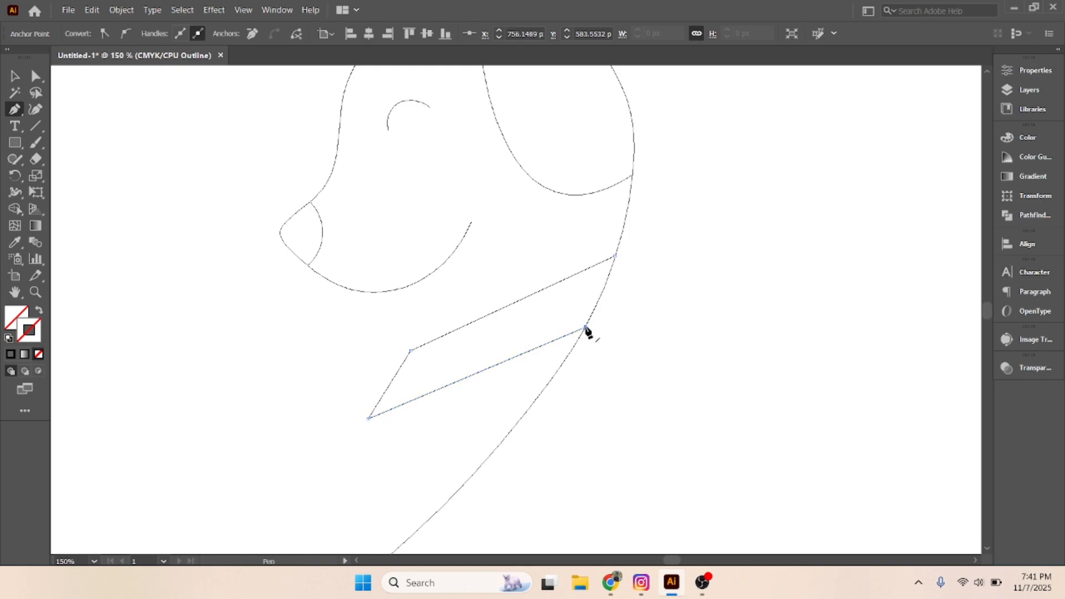
pyautogui.hotkey('ctrl', 'y')
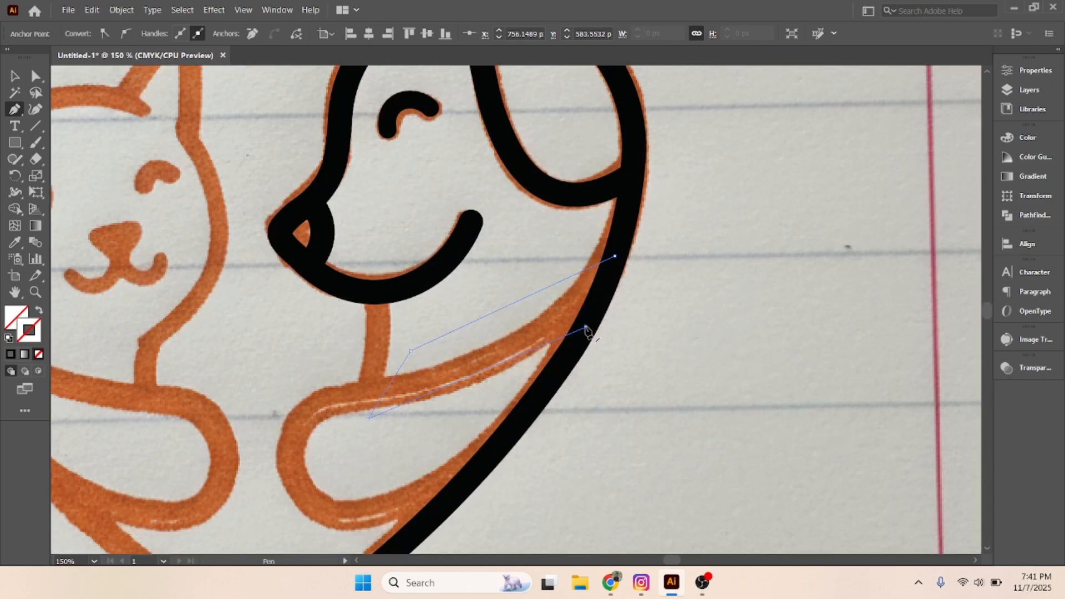
# - Move the arm path's lower end anchor and two inner corner anchors onto the sketched arm's lower edge and rounded paw
pyautogui.scroll(-3, 438, 341)
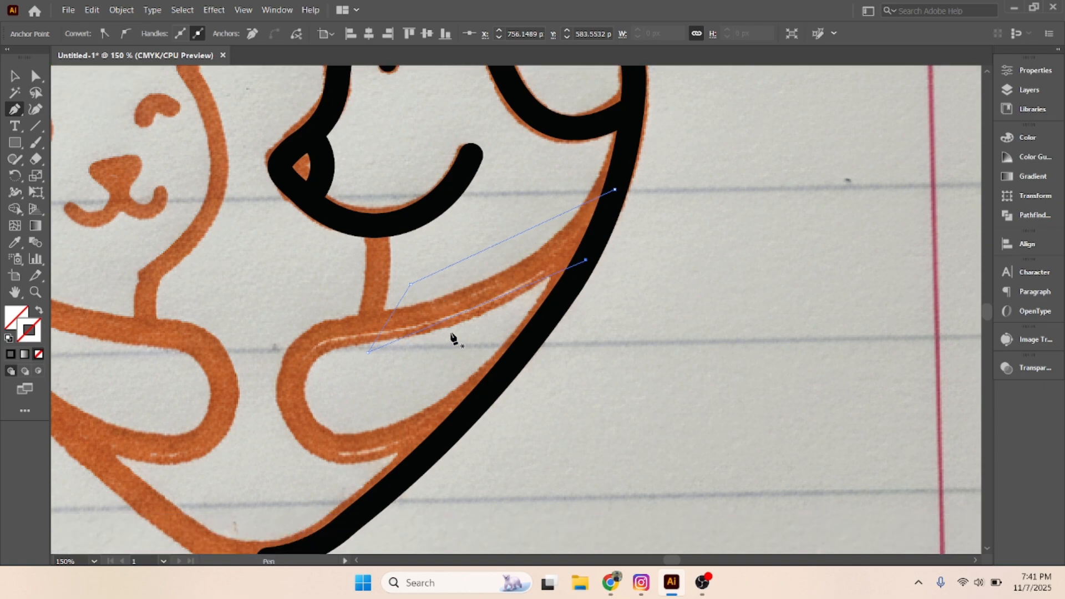
pyautogui.click(35, 76)
pyautogui.moveTo(587, 262); pyautogui.dragTo(464, 415)
pyautogui.moveTo(367, 355); pyautogui.dragTo(321, 441)
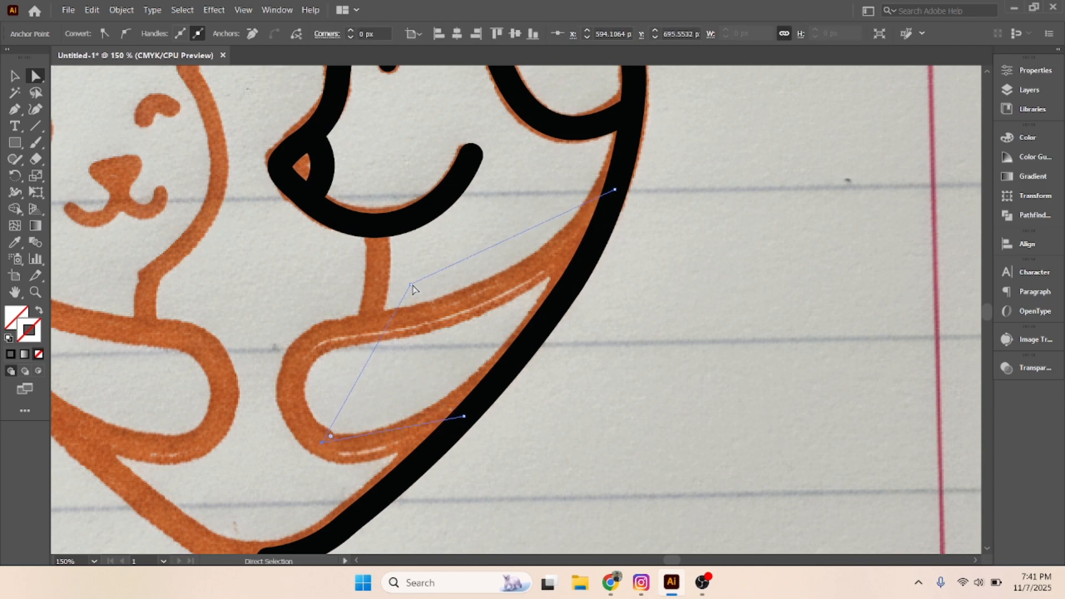
pyautogui.moveTo(411, 285); pyautogui.dragTo(299, 354)
# - Curve the arm's upper edge along the sketch with the Curvature tool, adding two points and removing the extra one near the paw
pyautogui.click(36, 110)
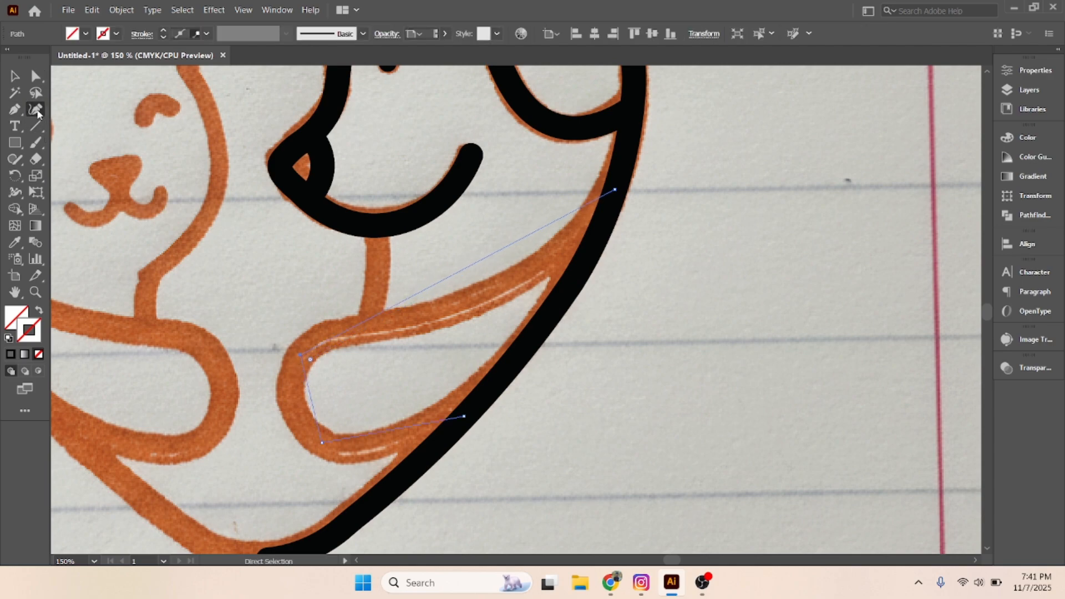
pyautogui.click(463, 415)
pyautogui.press('Escape')
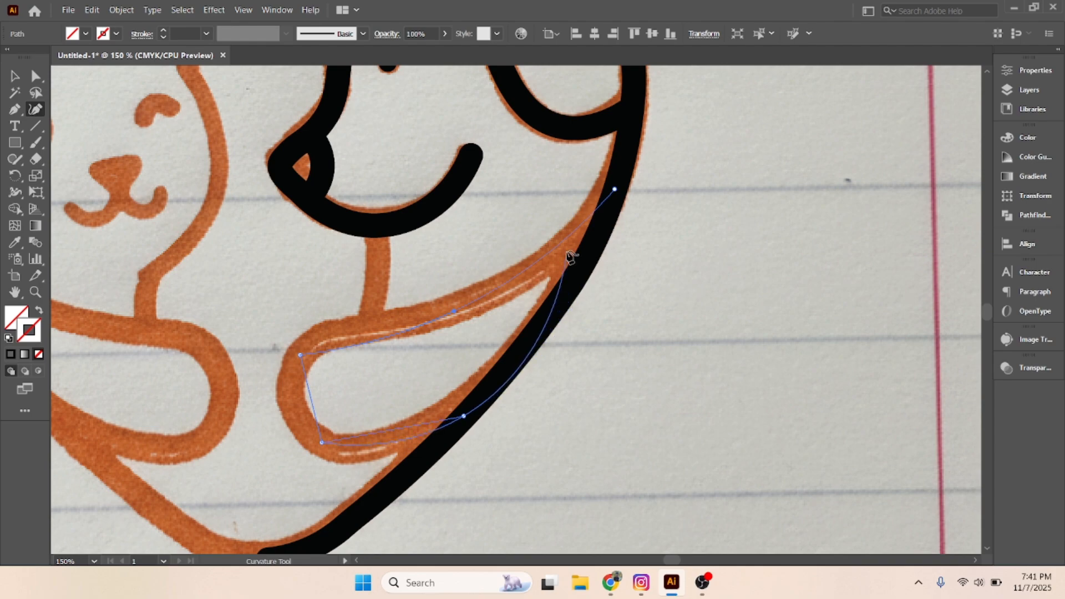
pyautogui.click(490, 288)
pyautogui.click(550, 255)
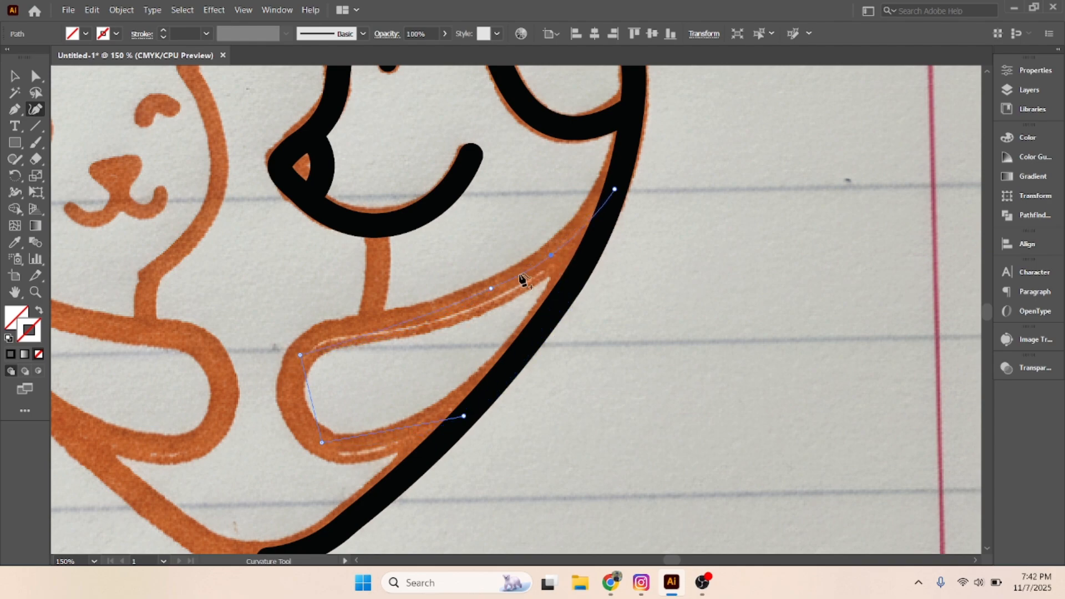
pyautogui.click(333, 332)
pyautogui.moveTo(490, 288); pyautogui.dragTo(445, 312)
pyautogui.click(333, 332)
pyautogui.press('Delete')
# - Shape the arm's rounded paw and lower edge along the sketch with curvature points, making the path about 200 px wide and 156 px high
pyautogui.moveTo(299, 355); pyautogui.dragTo(353, 331)
pyautogui.moveTo(342, 373); pyautogui.dragTo(288, 384)
pyautogui.click(389, 439)
pyautogui.moveTo(464, 416); pyautogui.dragTo(507, 373)
pyautogui.moveTo(376, 442)
pyautogui.mouseDown()
pyautogui.moveTo(361, 448)
pyautogui.moveTo(374, 441)
pyautogui.mouseUp()
pyautogui.moveTo(506, 373); pyautogui.dragTo(525, 344)
pyautogui.moveTo(376, 441); pyautogui.dragTo(391, 433)
pyautogui.moveTo(322, 443); pyautogui.dragTo(340, 442)
pyautogui.moveTo(524, 345); pyautogui.dragTo(505, 373)
pyautogui.moveTo(389, 432); pyautogui.dragTo(395, 435)
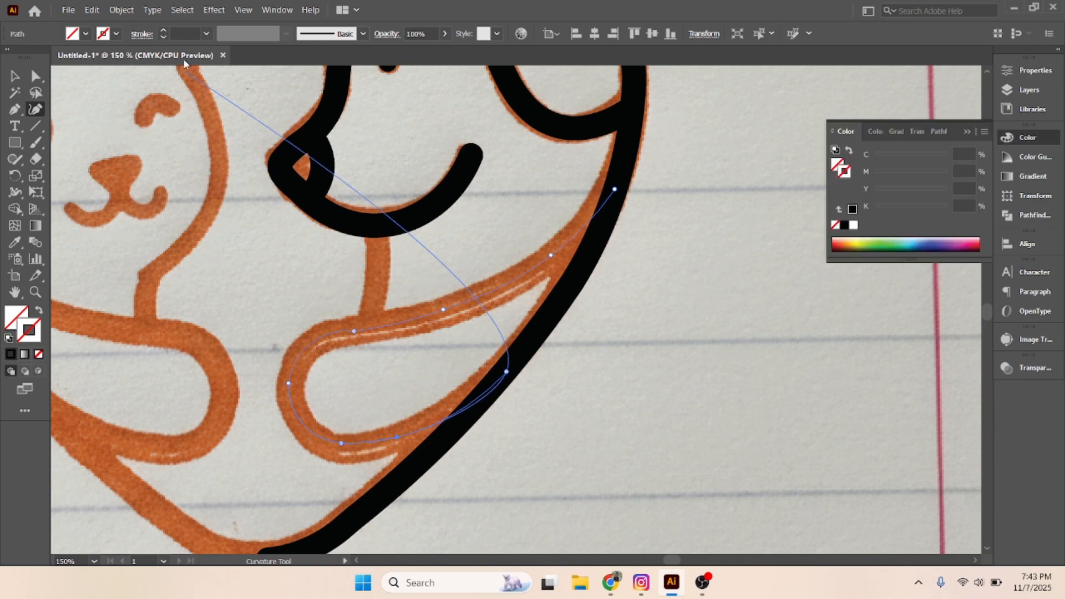
# - Give the dog's arm path a black 15 pt stroke and deselect it
pyautogui.click(197, 33)
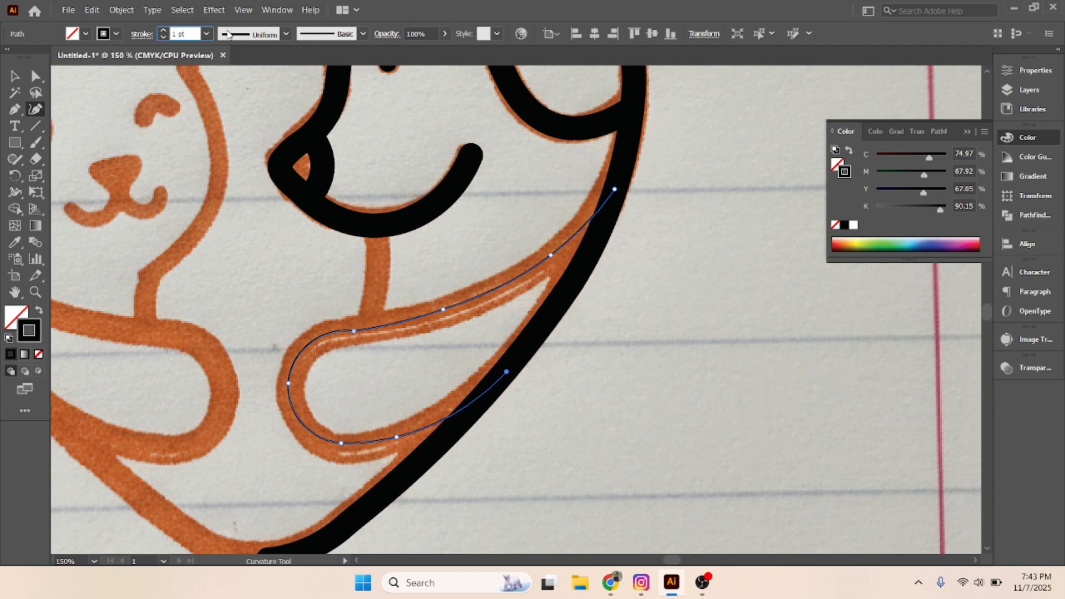
pyautogui.write('15')
pyautogui.press('Return')
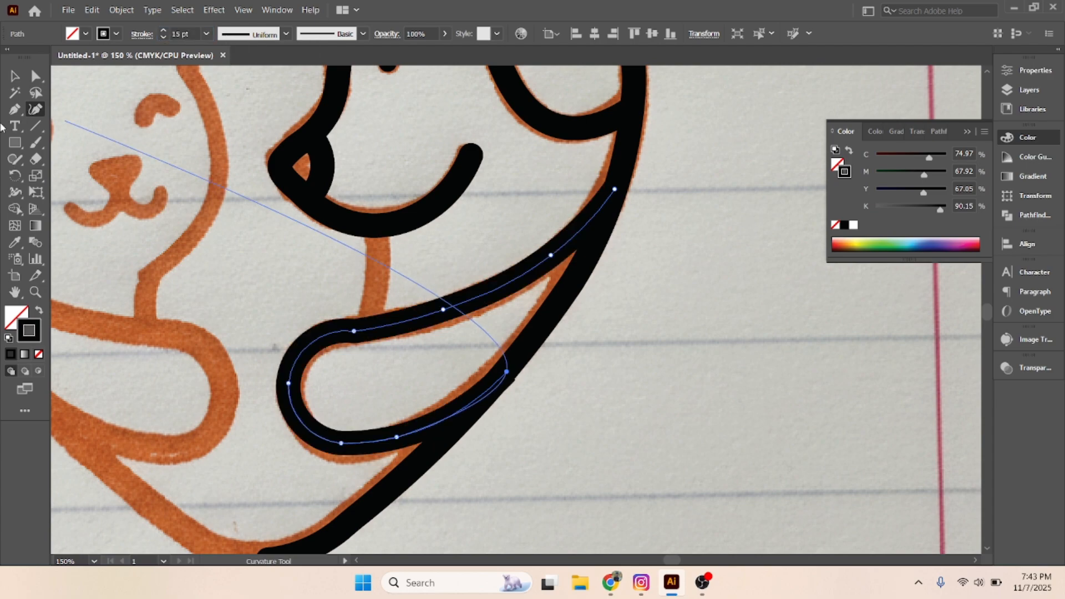
pyautogui.click(19, 81)
pyautogui.click(666, 356)
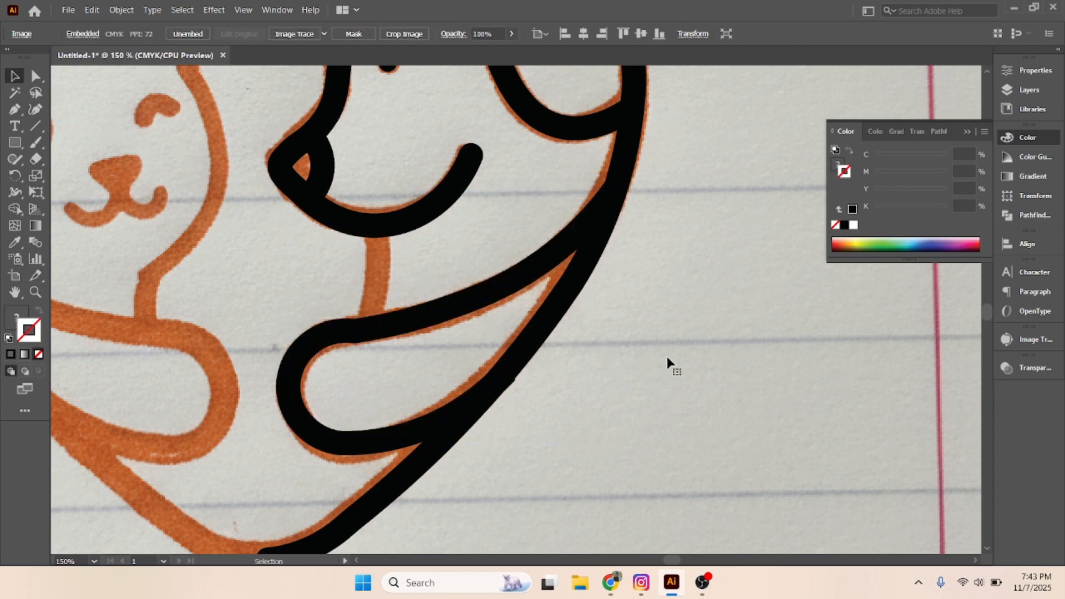
# - In outline view, move the arm path's lower end anchor exactly onto the dog's back outline and deselect the path
pyautogui.hotkey('ctrl', 'y')
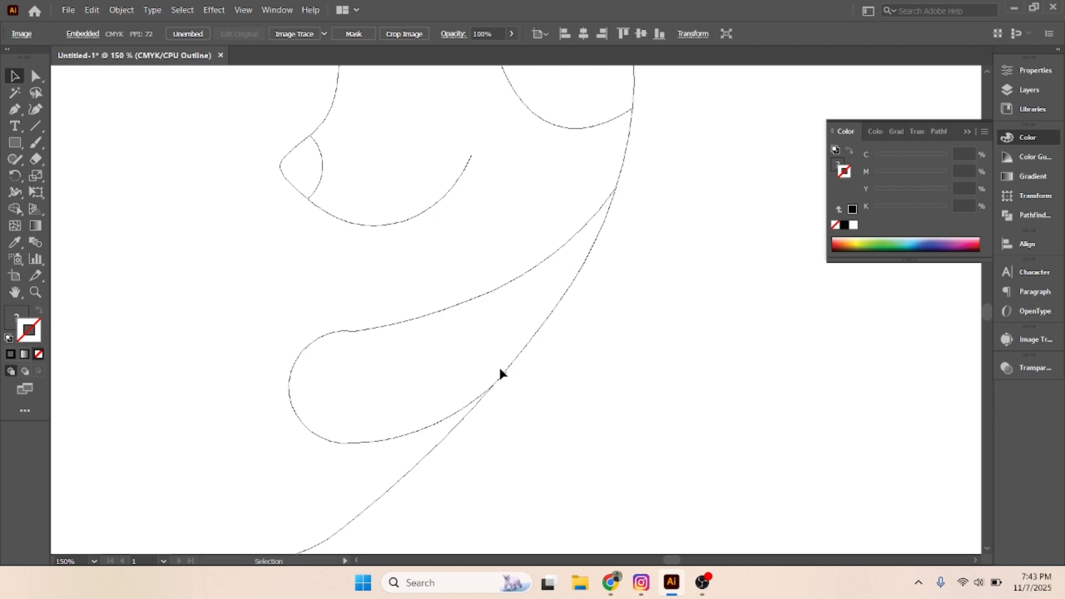
pyautogui.scroll(2, 501, 373)
pyautogui.scroll(3, 522, 388)
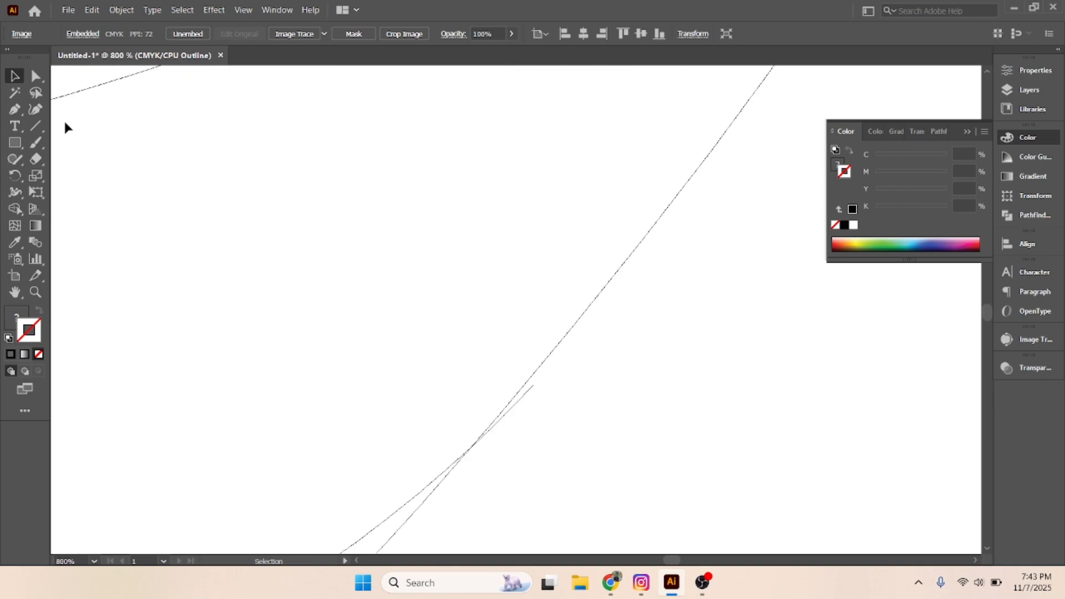
pyautogui.press('a')
pyautogui.scroll(-1, 557, 422)
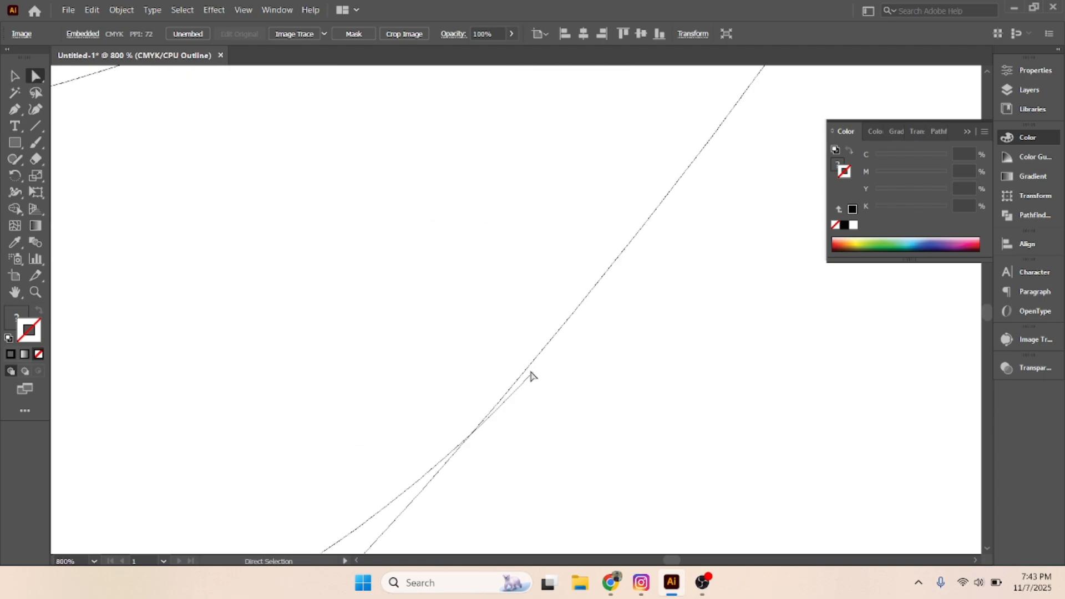
pyautogui.click(533, 374)
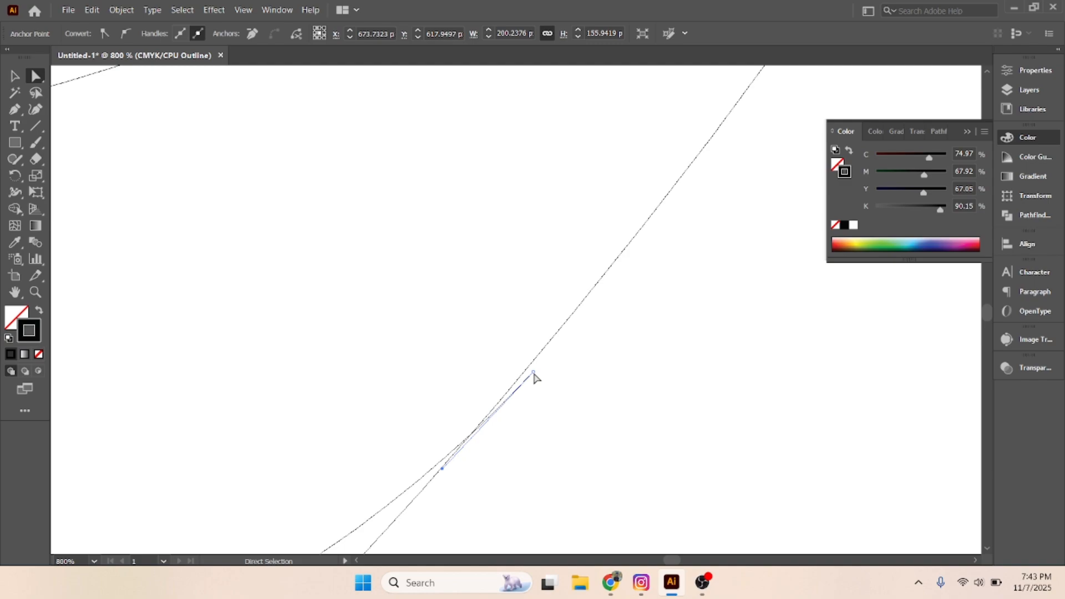
pyautogui.moveTo(533, 374); pyautogui.dragTo(513, 383)
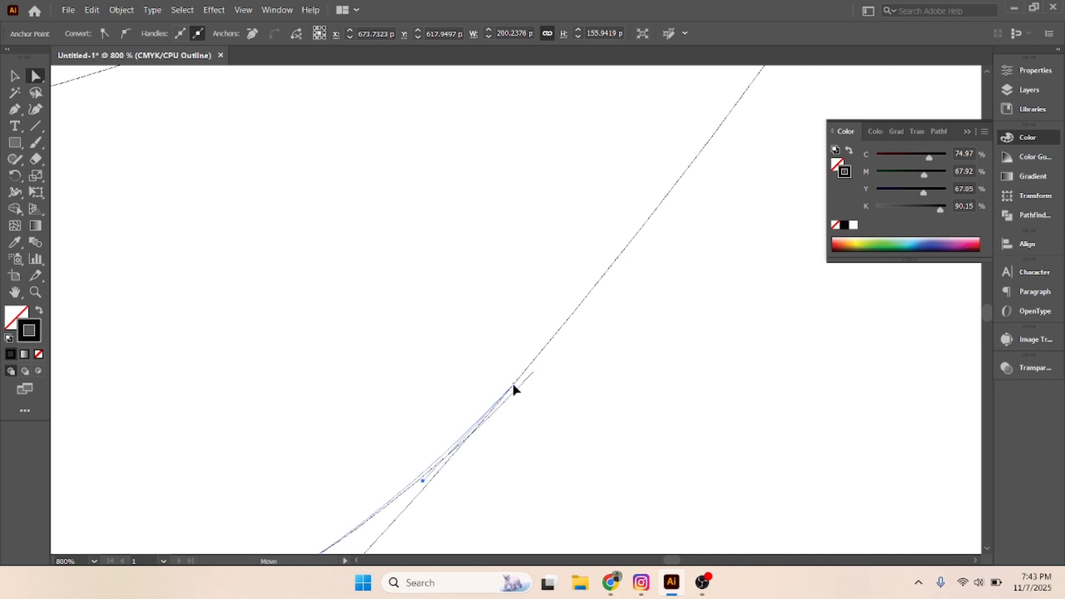
pyautogui.click(588, 407)
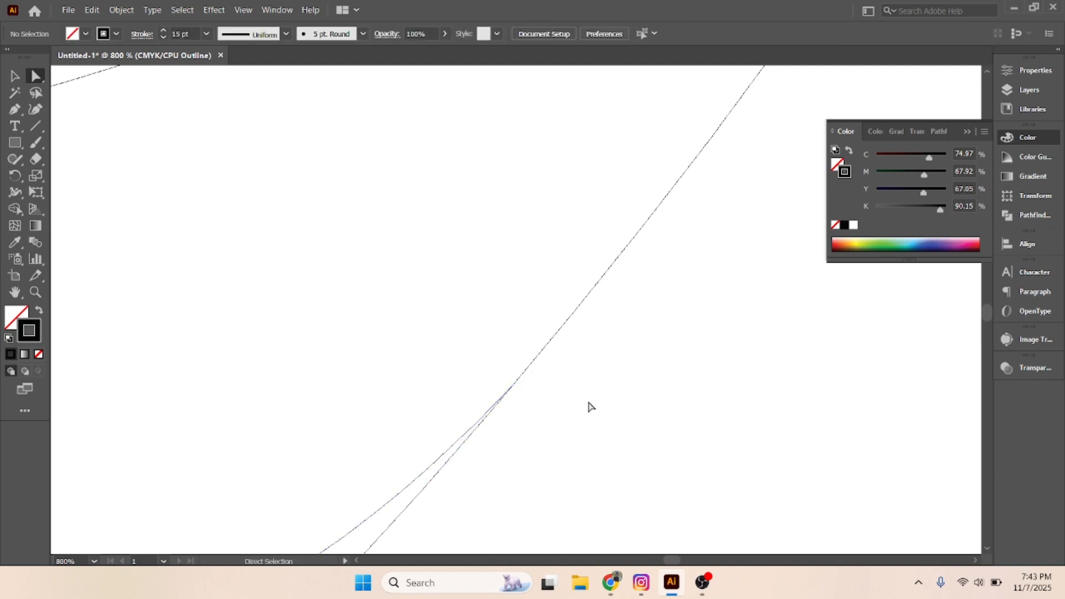
# - Move the arm path's upper end anchor exactly onto the dog's back outline below the ear
pyautogui.scroll(1, 589, 406)
pyautogui.scroll(-2, 590, 406)
pyautogui.scroll(4, 603, 404)
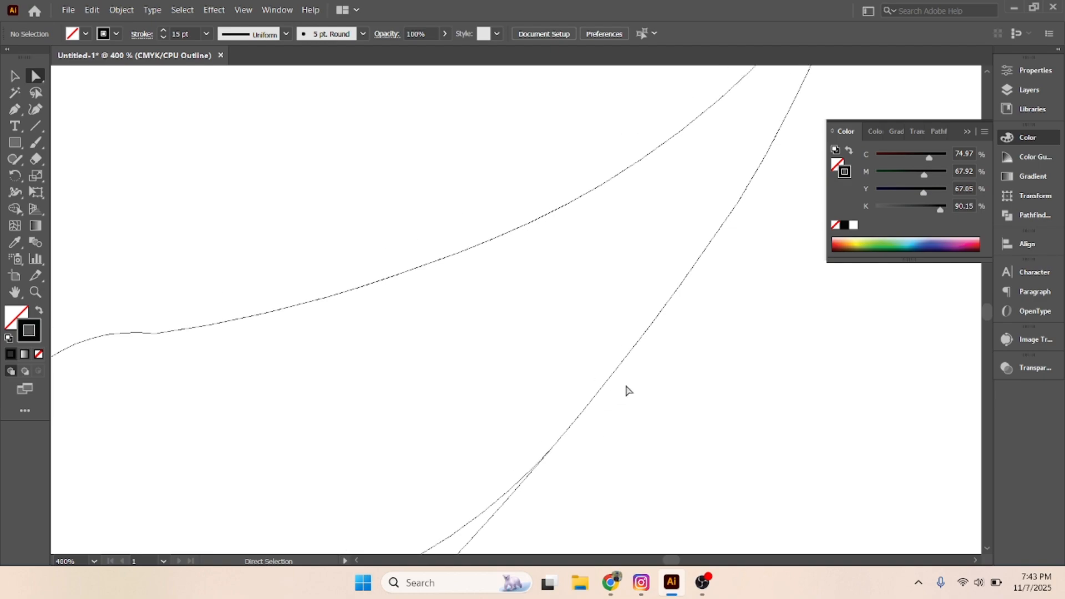
pyautogui.moveTo(687, 339); pyautogui.dragTo(336, 482)
pyautogui.scroll(7, 491, 354)
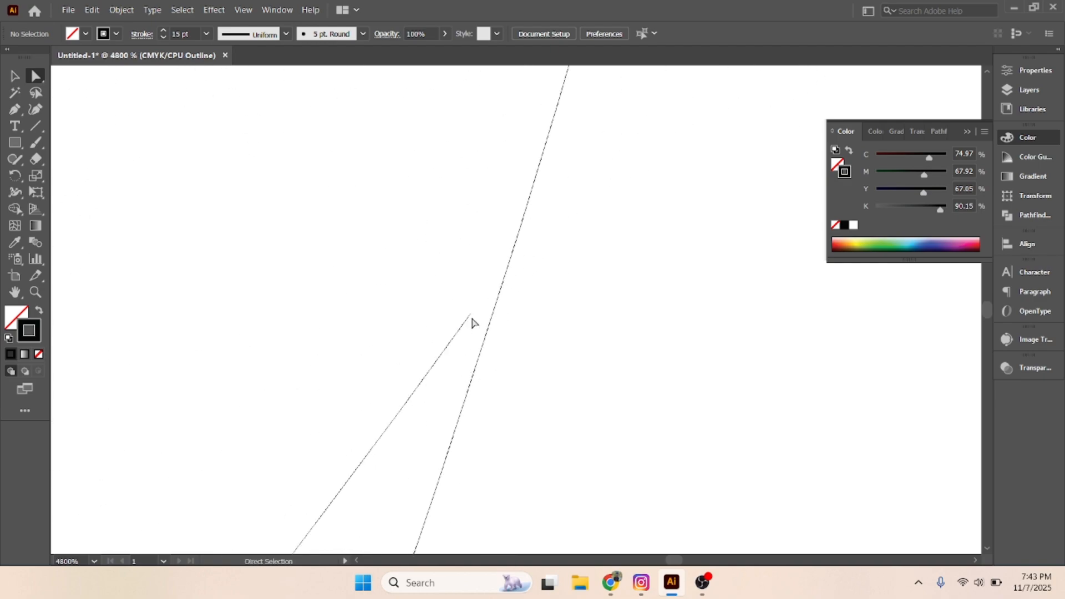
pyautogui.moveTo(471, 316); pyautogui.dragTo(508, 262)
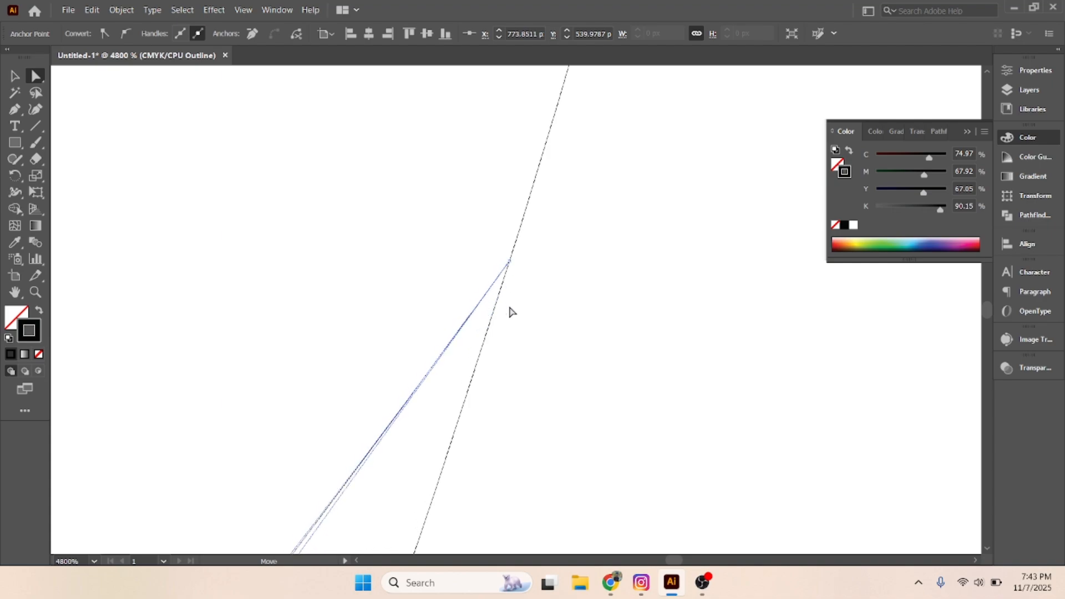
pyautogui.scroll(-3, 499, 327)
pyautogui.scroll(-3, 505, 355)
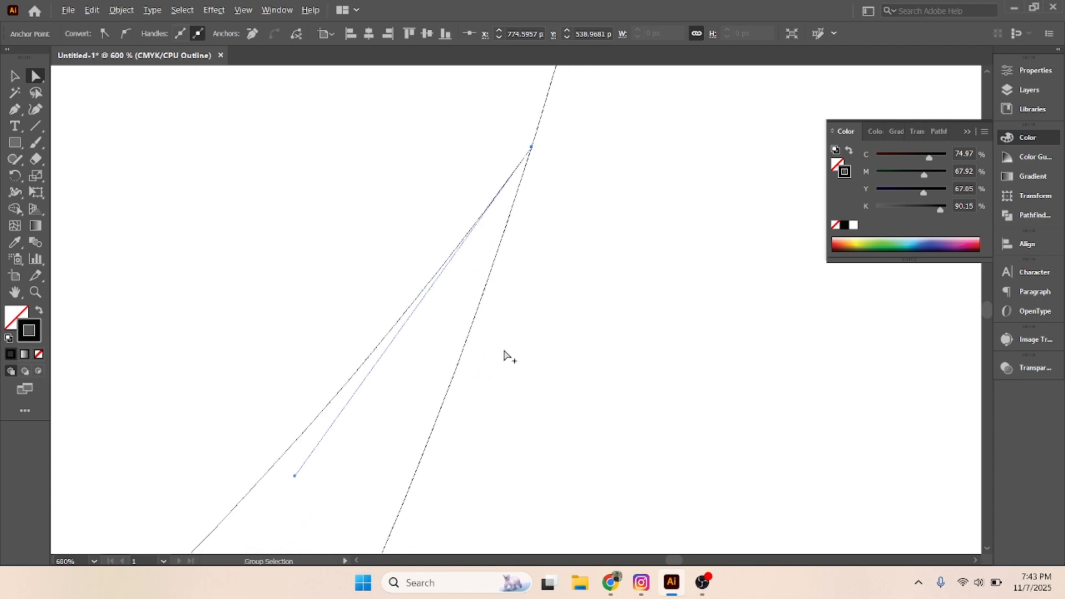
pyautogui.scroll(-3, 504, 354)
pyautogui.scroll(-2, 505, 356)
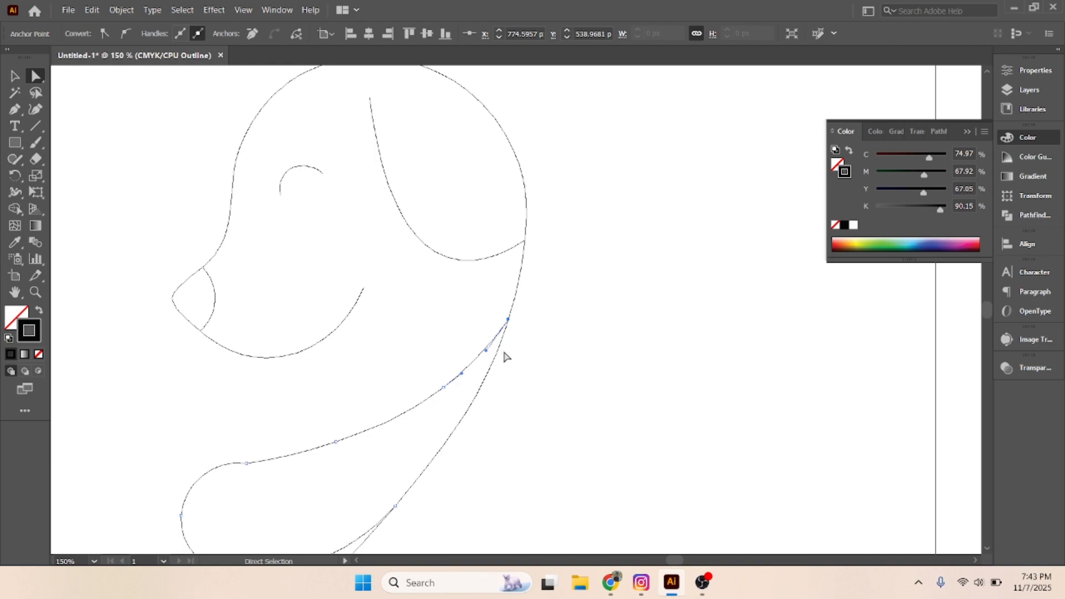
pyautogui.scroll(4, 255, 431)
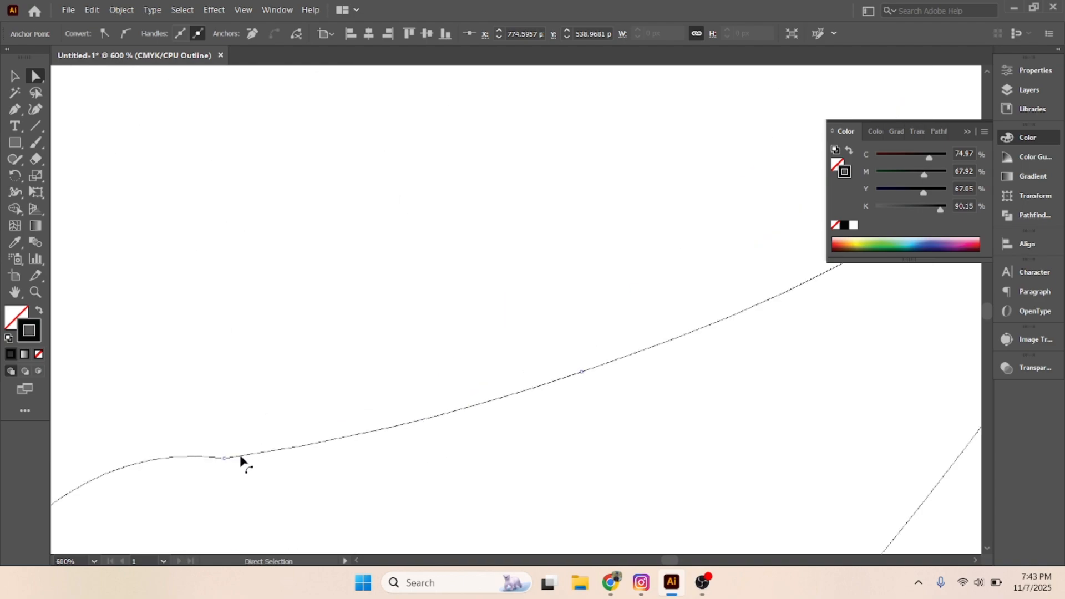
# - Smooth the kink where the dog's arm meets the paw by lowering the anchor's paw-side direction handle, and return to preview view
pyautogui.moveTo(284, 414); pyautogui.dragTo(285, 412)
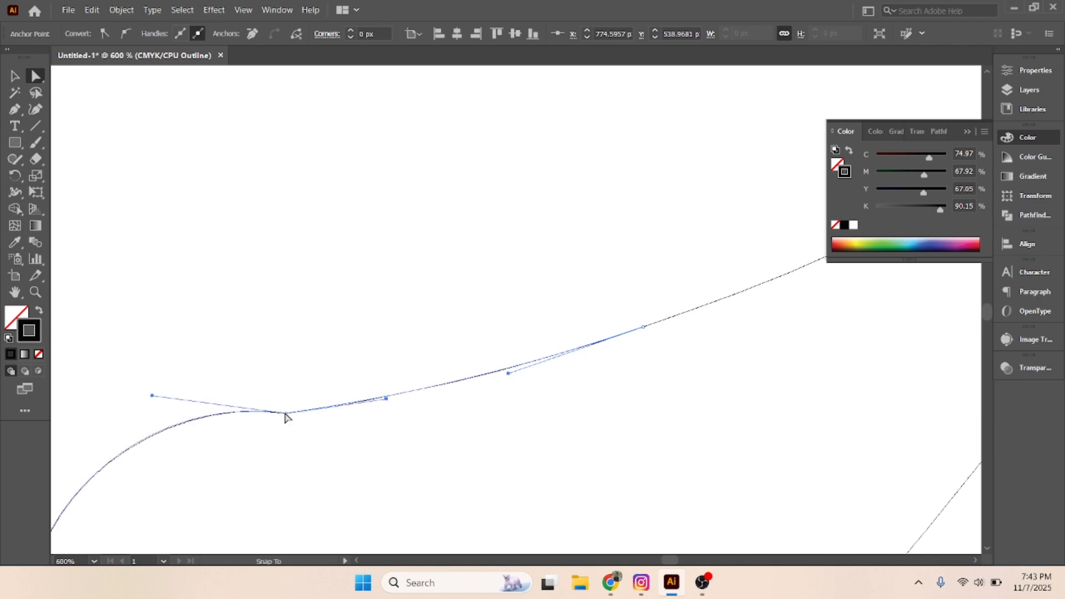
pyautogui.click(151, 398)
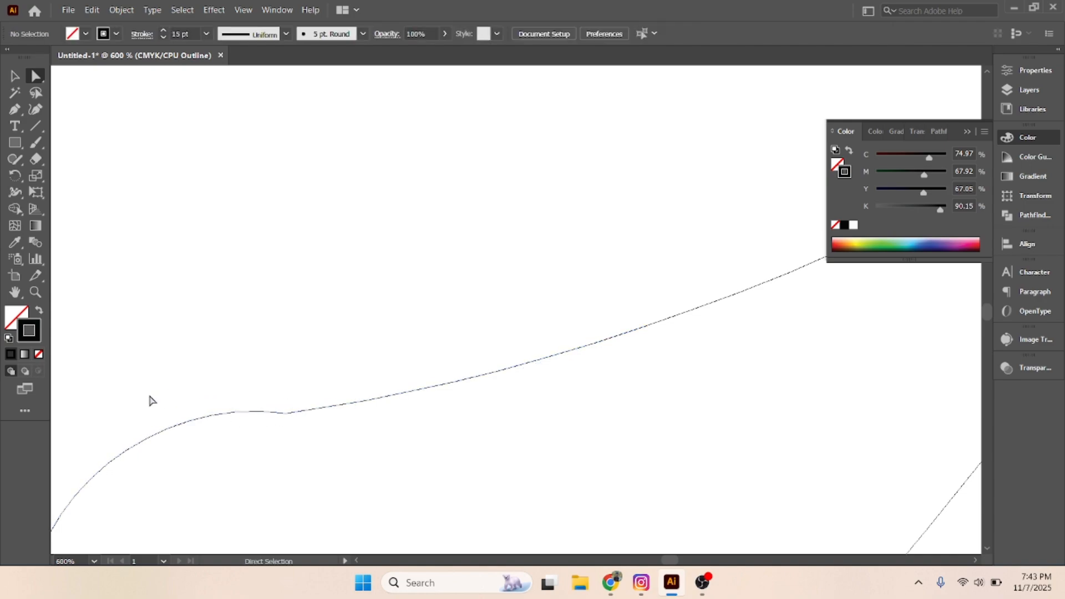
pyautogui.click(285, 413)
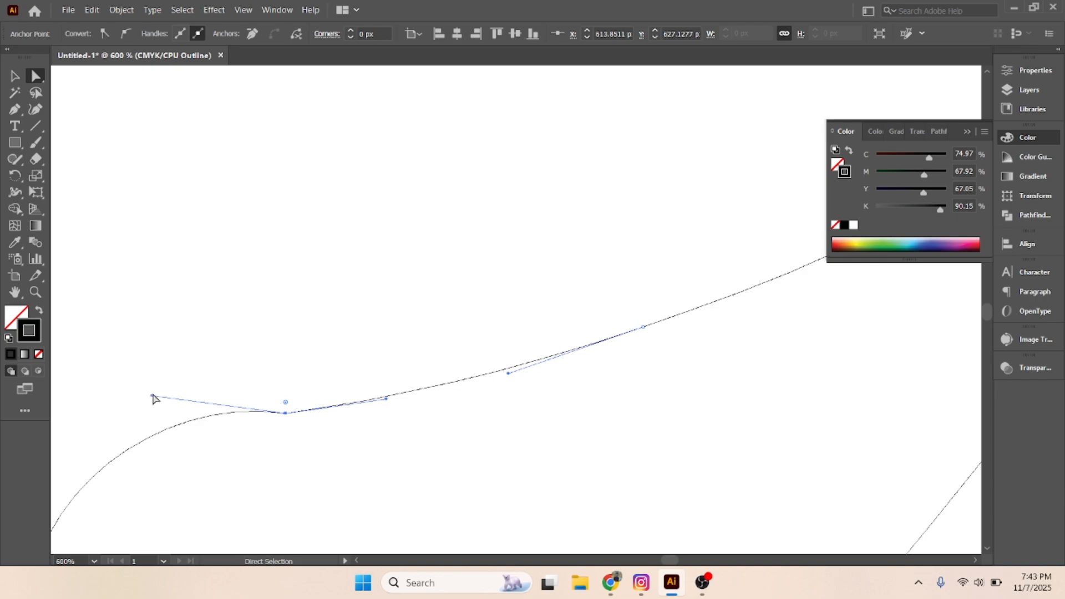
pyautogui.moveTo(152, 397); pyautogui.dragTo(153, 423)
pyautogui.scroll(-3, 210, 404)
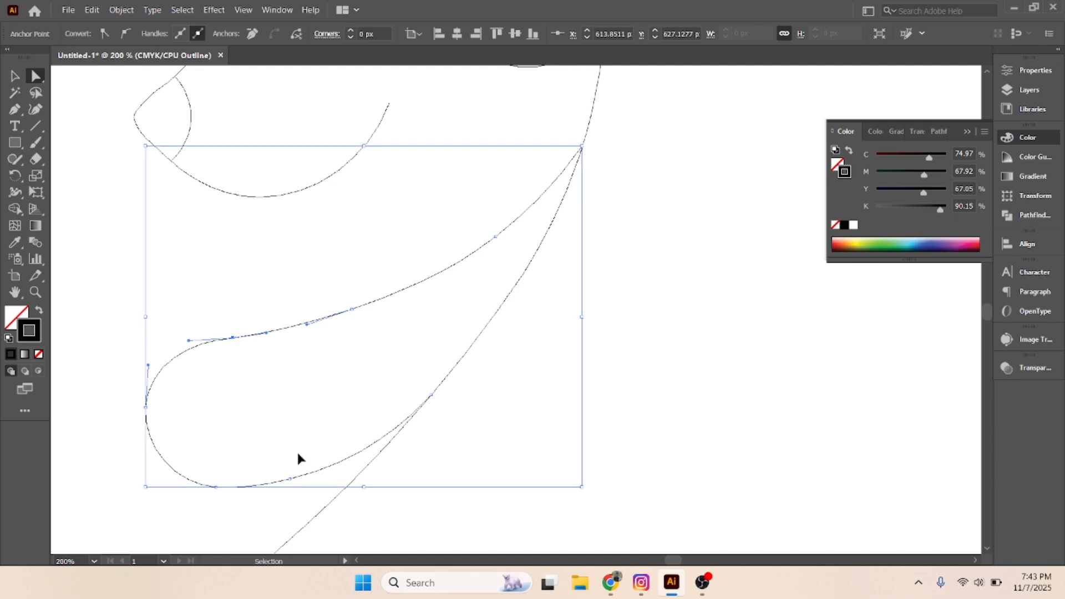
pyautogui.hotkey('ctrl', 'y')
pyautogui.click(581, 502)
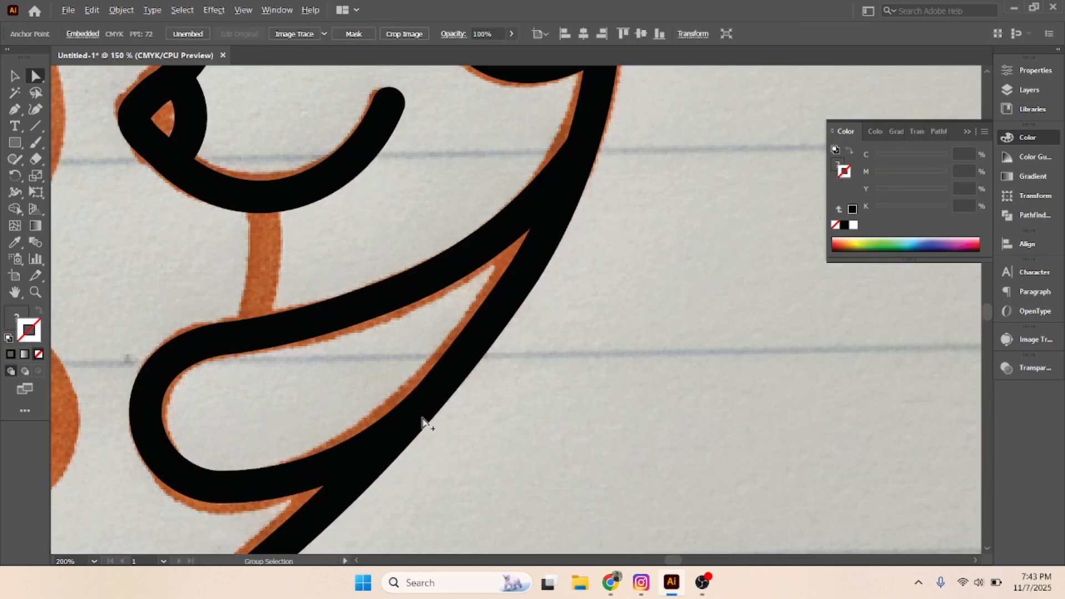
pyautogui.scroll(-2, 423, 423)
pyautogui.scroll(-2, 423, 423)
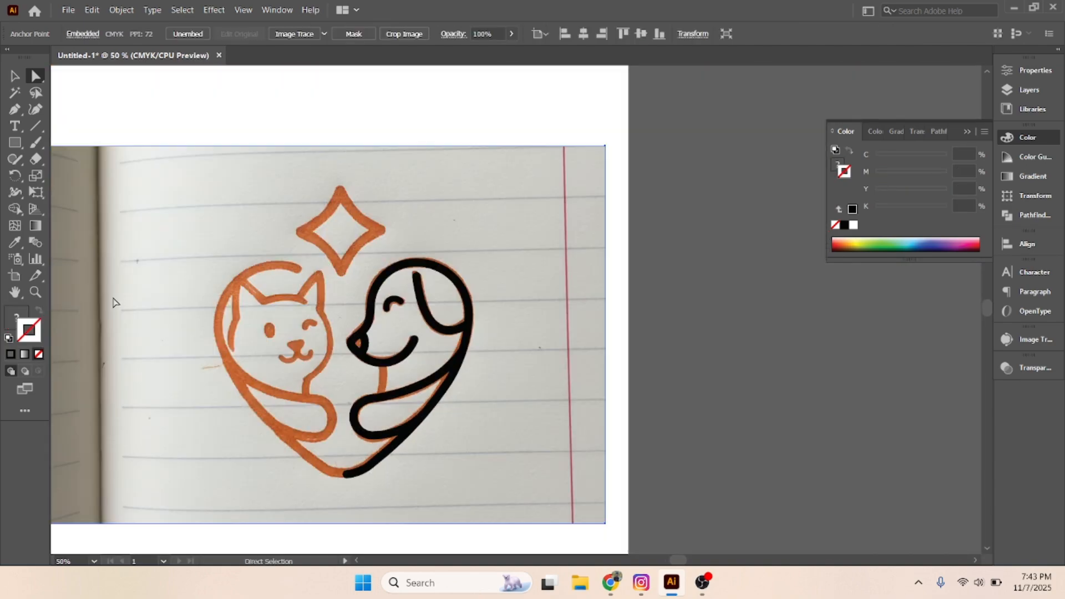
# - Draw the dog's neck line from the jaw to the arm's upper edge and bow it outward along the sketch with a curvature point
pyautogui.scroll(2, 356, 394)
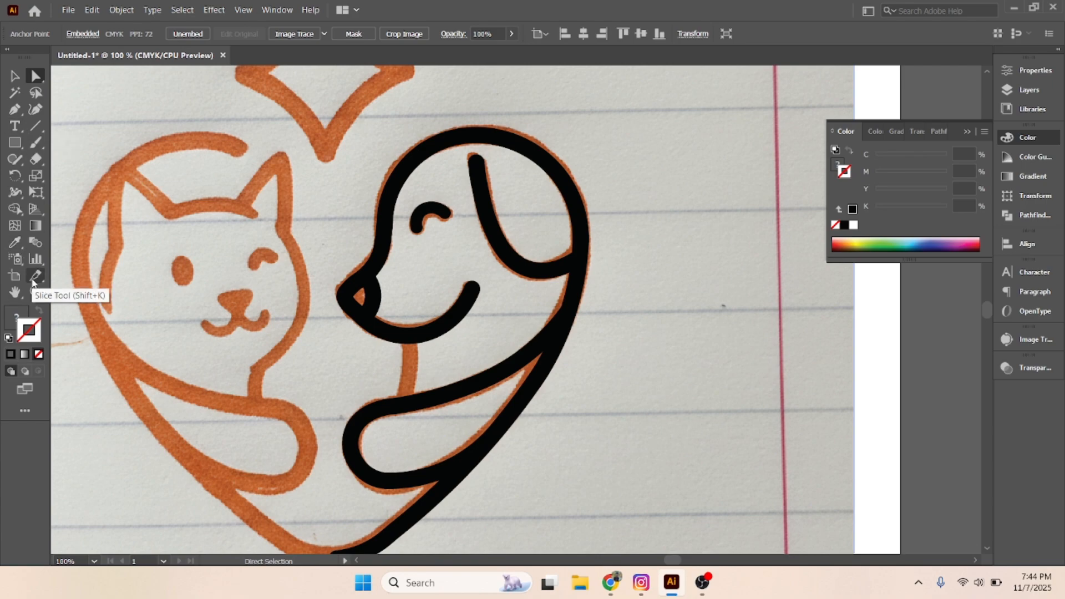
pyautogui.click(15, 109)
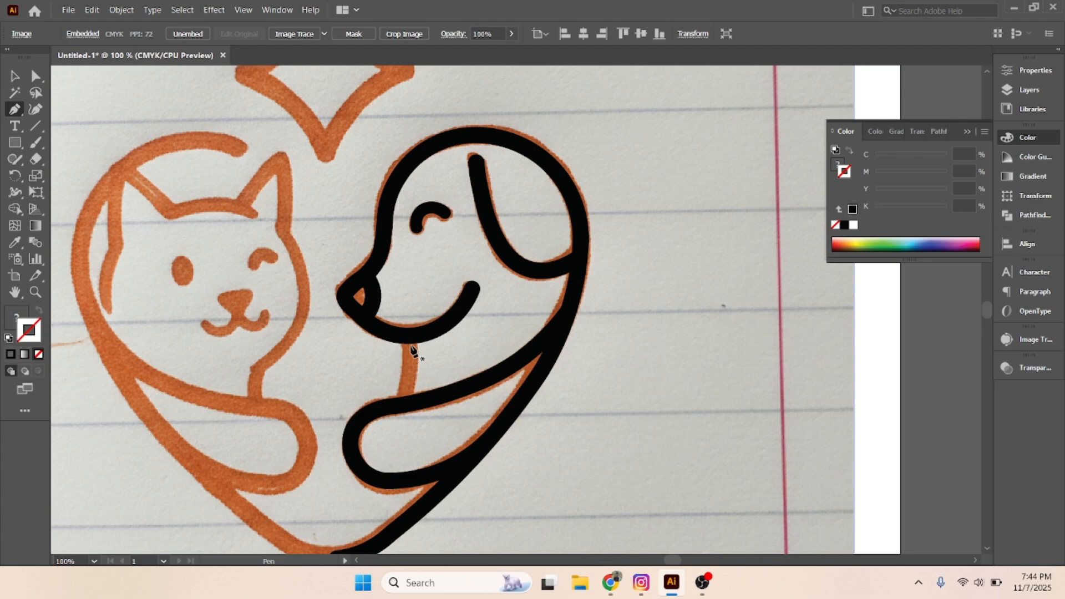
pyautogui.scroll(-1, 411, 348)
pyautogui.scroll(3, 407, 333)
pyautogui.click(399, 315)
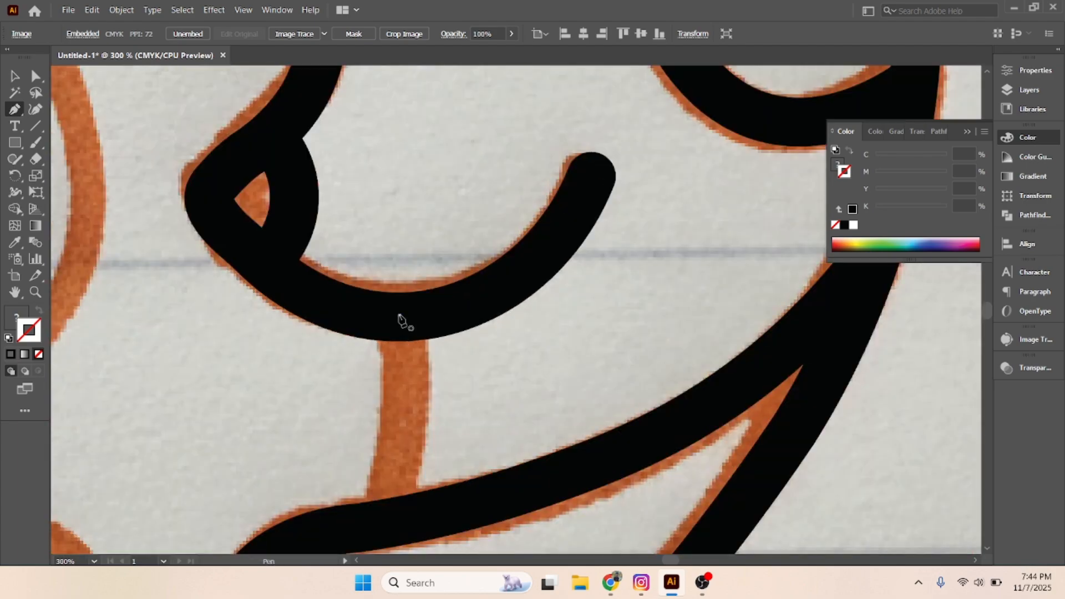
pyautogui.click(393, 521)
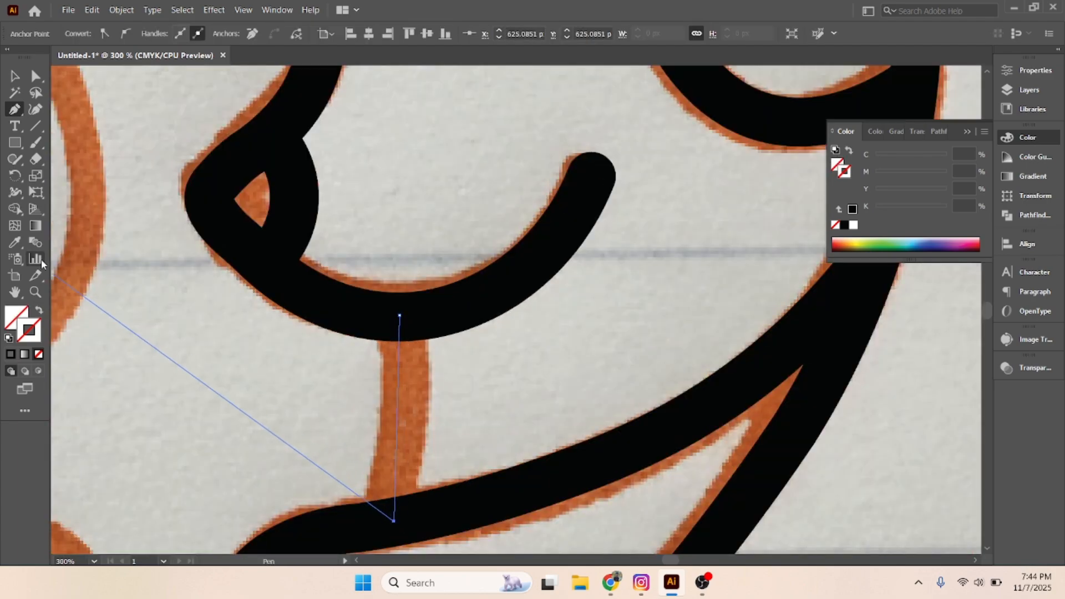
pyautogui.click(35, 109)
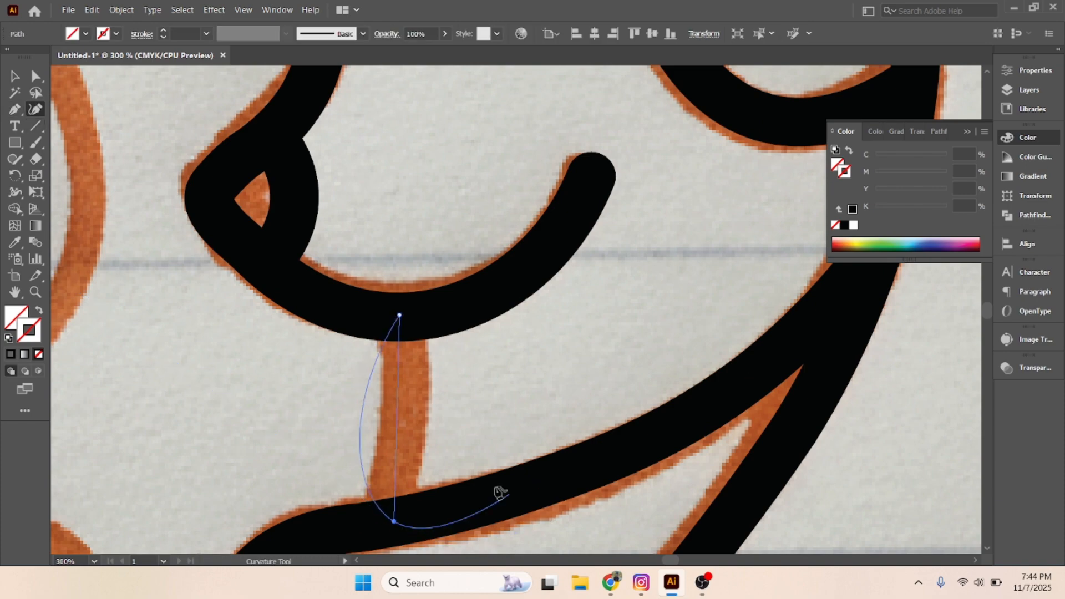
pyautogui.click(411, 413)
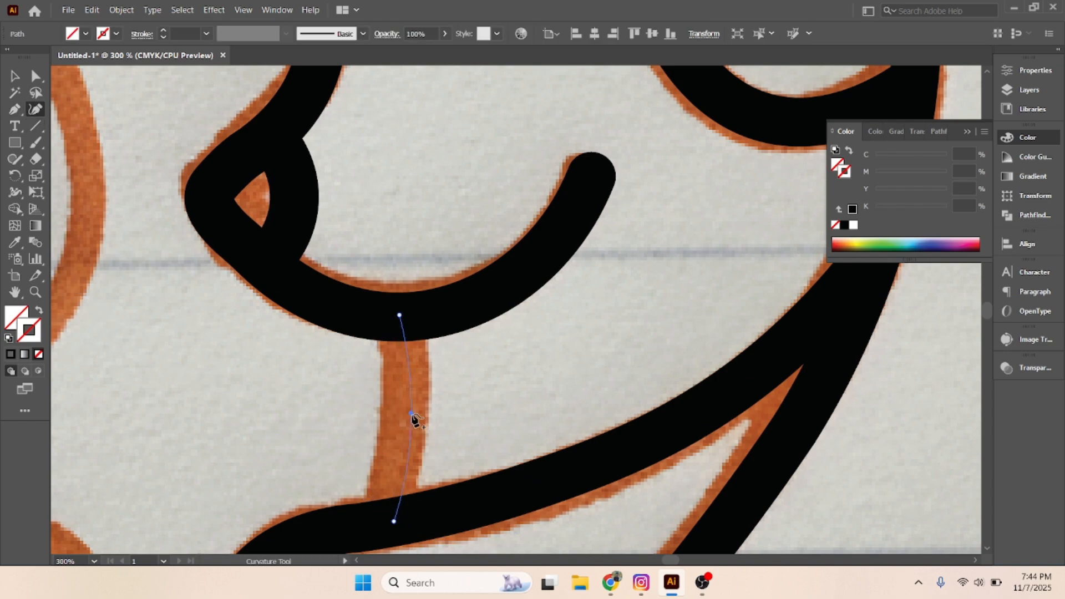
# - In outline view, move the neck line's lower end anchor exactly onto the arm's upper edge
pyautogui.hotkey('ctrl', 'y')
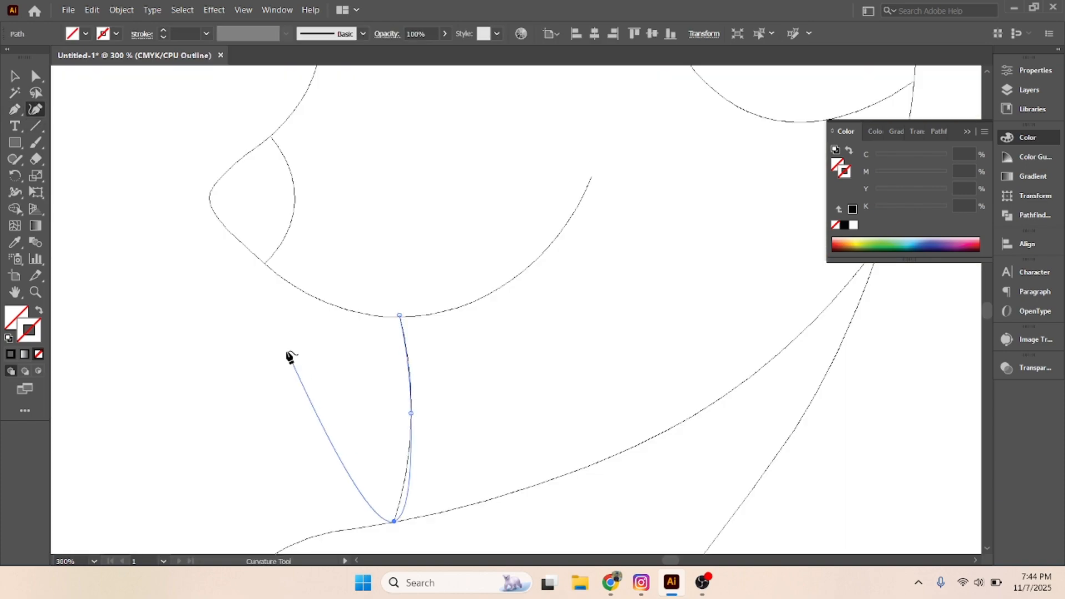
pyautogui.click(35, 76)
pyautogui.click(105, 105)
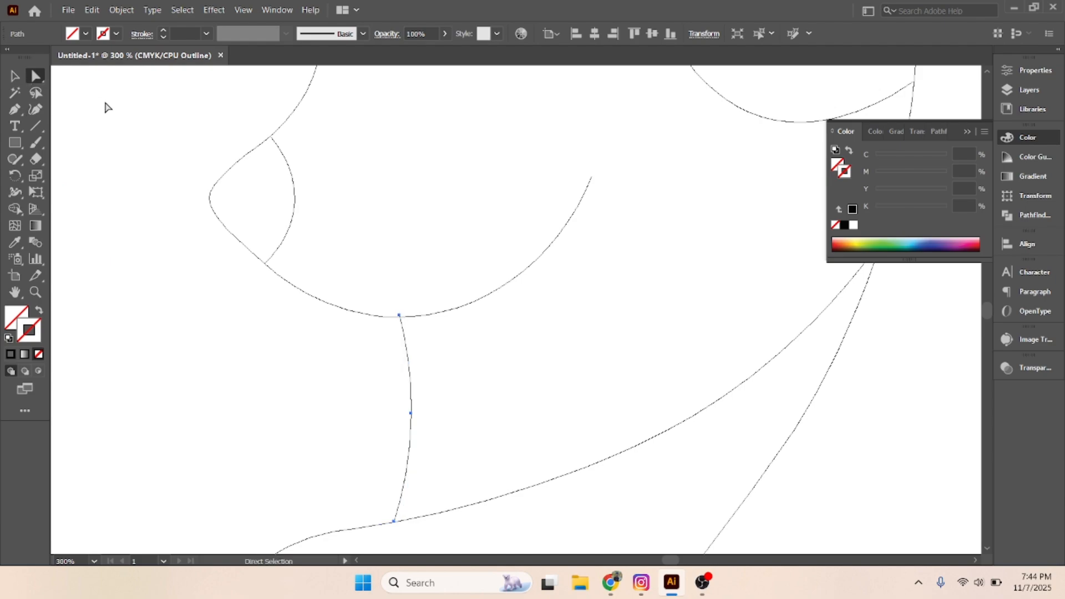
pyautogui.press('alt')
pyautogui.scroll(2, 388, 546)
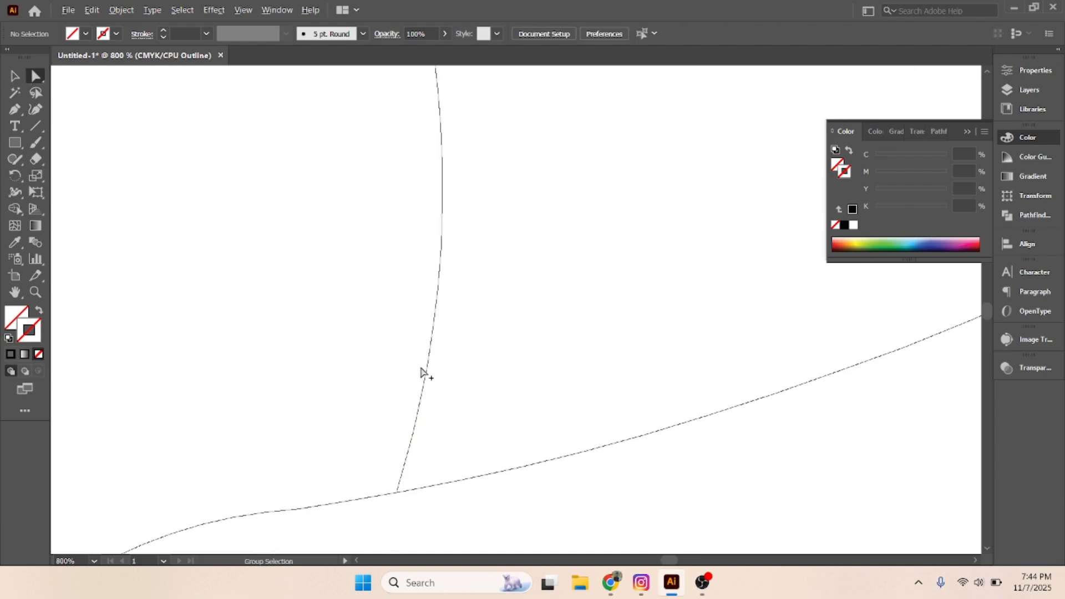
pyautogui.scroll(2, 397, 487)
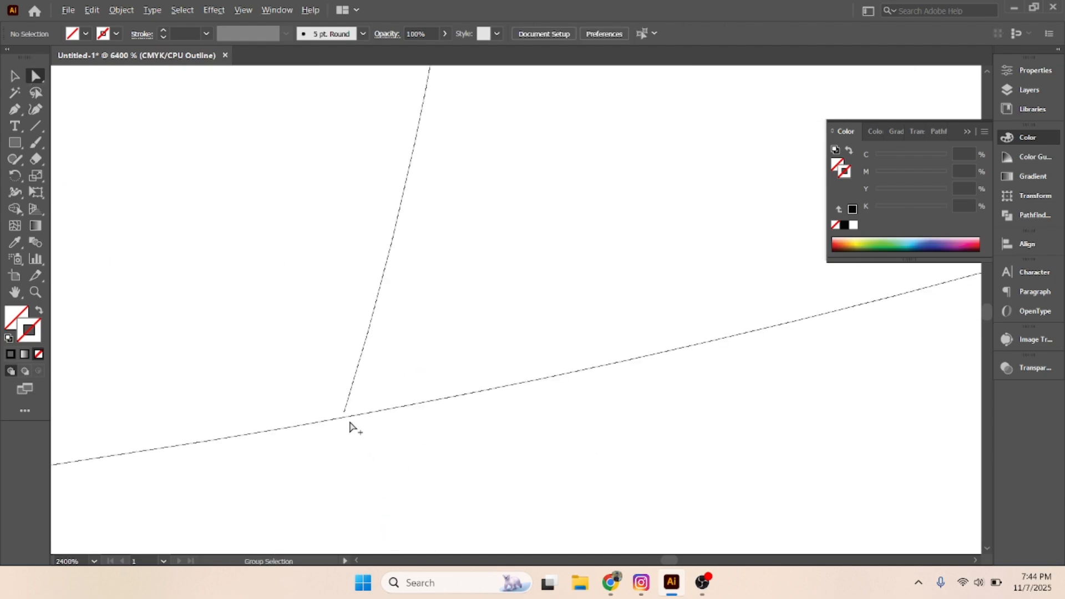
pyautogui.scroll(3, 261, 359)
pyautogui.scroll(4, 243, 349)
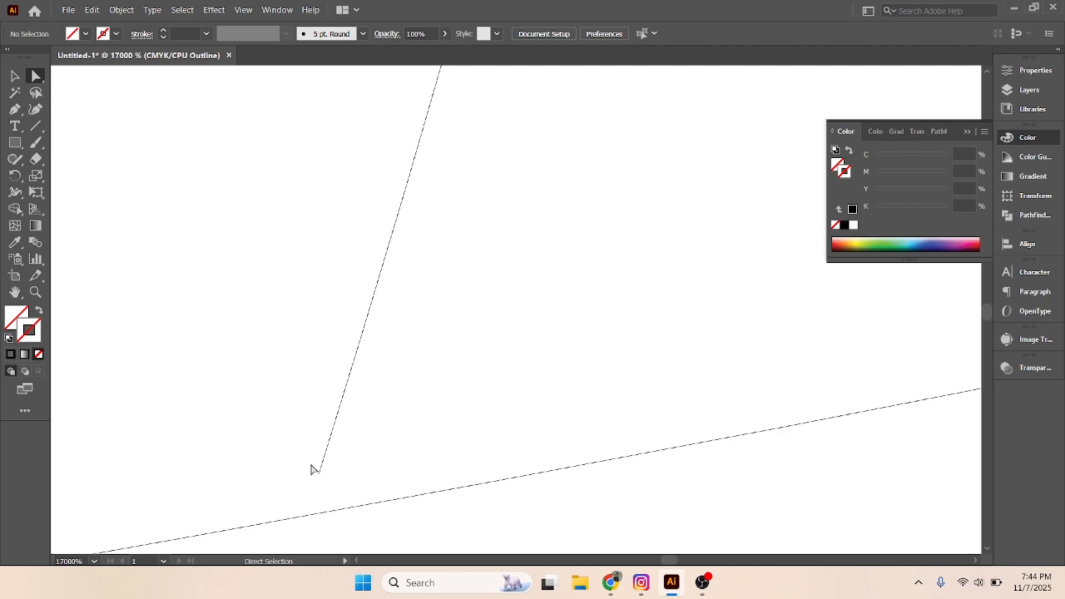
pyautogui.scroll(-4, 309, 468)
pyautogui.scroll(2, 312, 298)
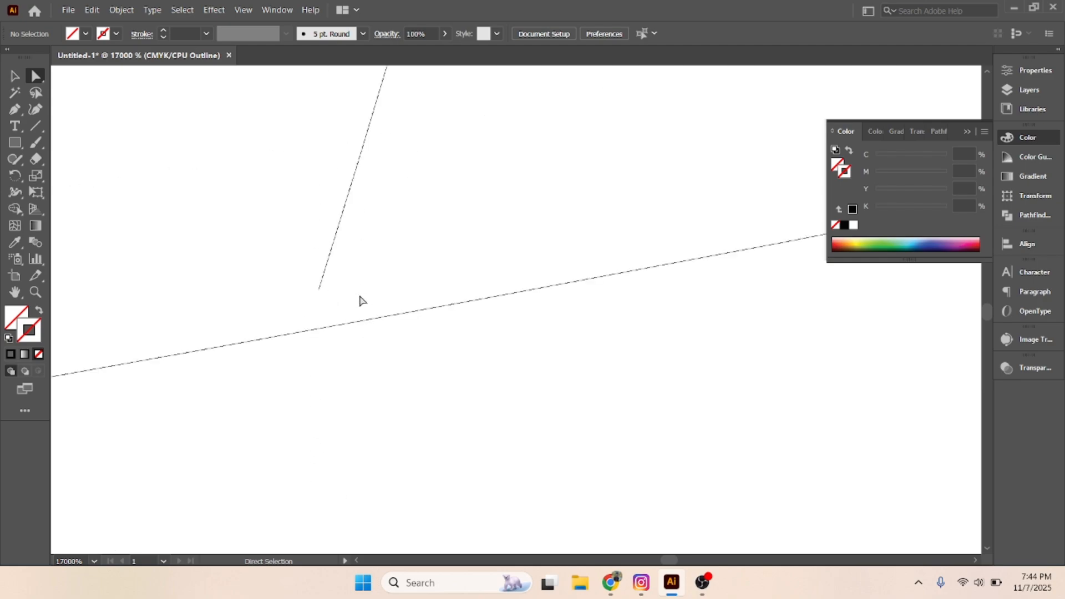
pyautogui.click(318, 289)
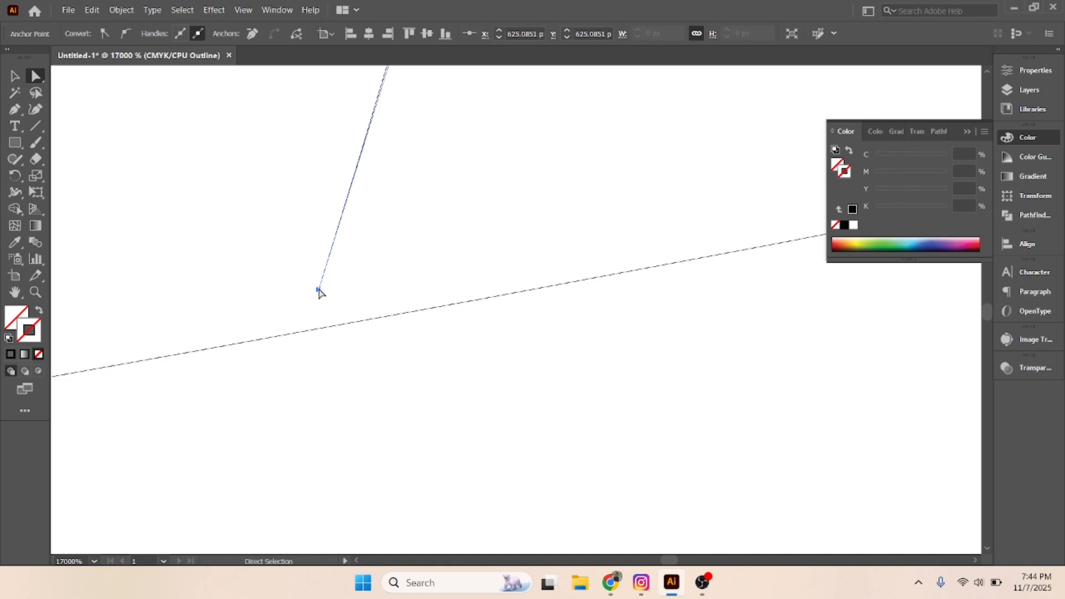
pyautogui.moveTo(318, 289); pyautogui.dragTo(312, 329)
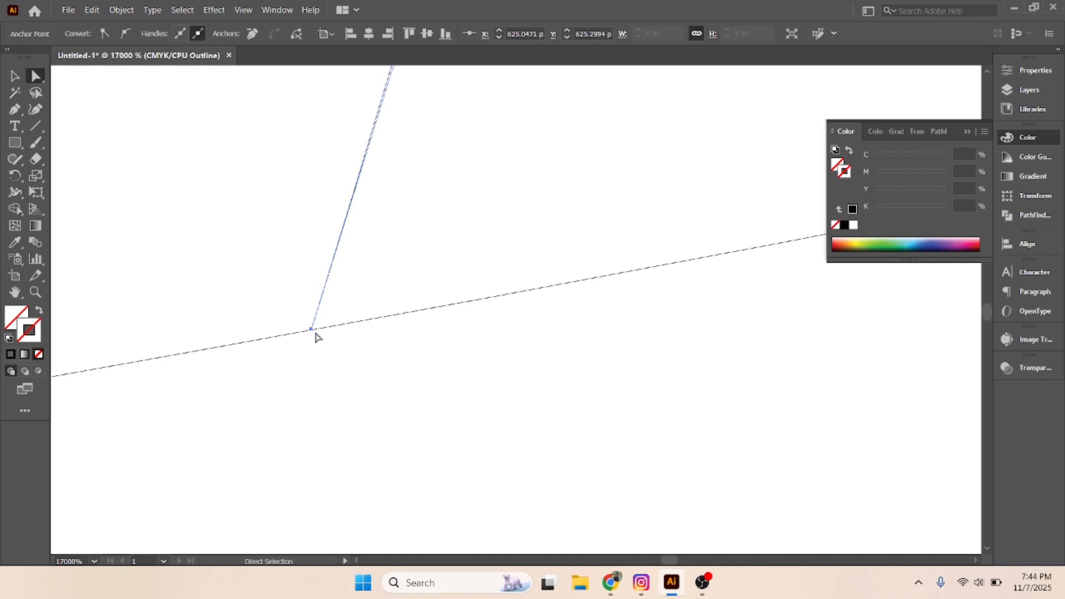
# - Move the neck line's upper end anchor exactly onto the dog's jaw curve
pyautogui.scroll(-3, 316, 333)
pyautogui.scroll(-3, 418, 276)
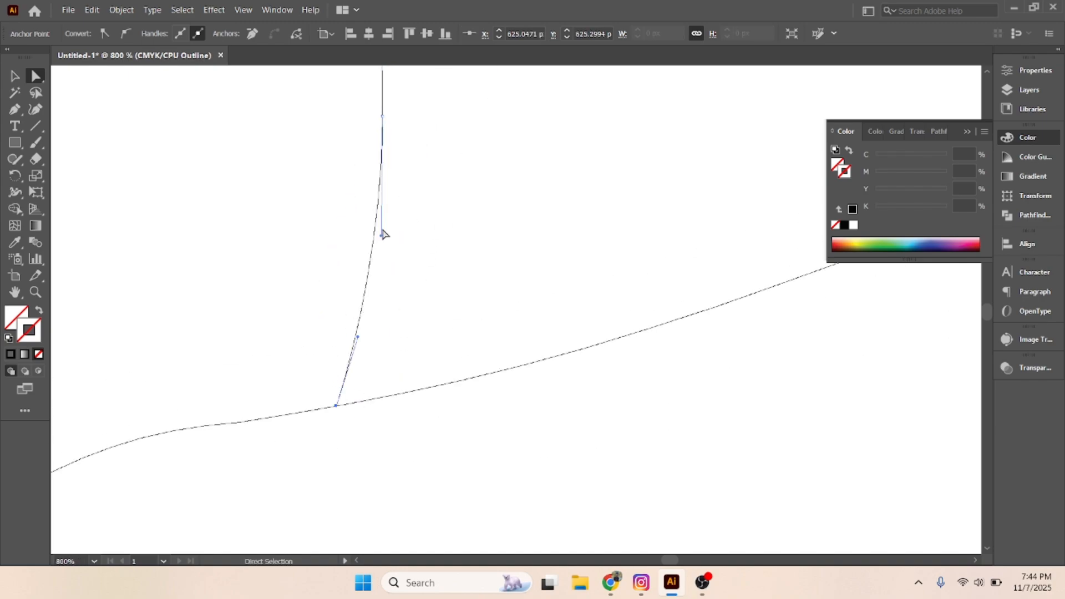
pyautogui.scroll(5, 383, 233)
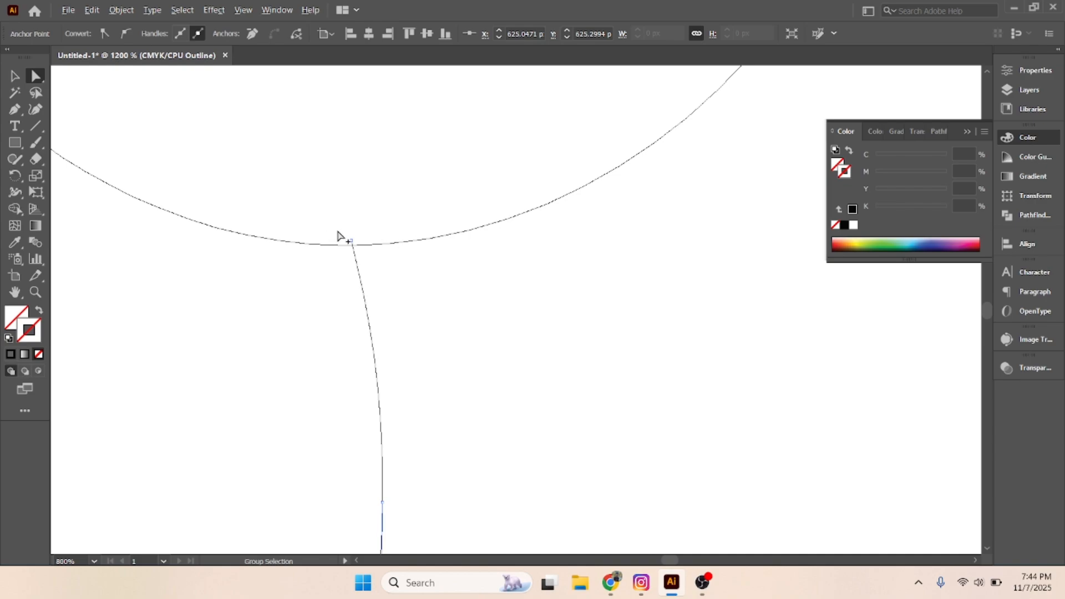
pyautogui.scroll(3, 339, 234)
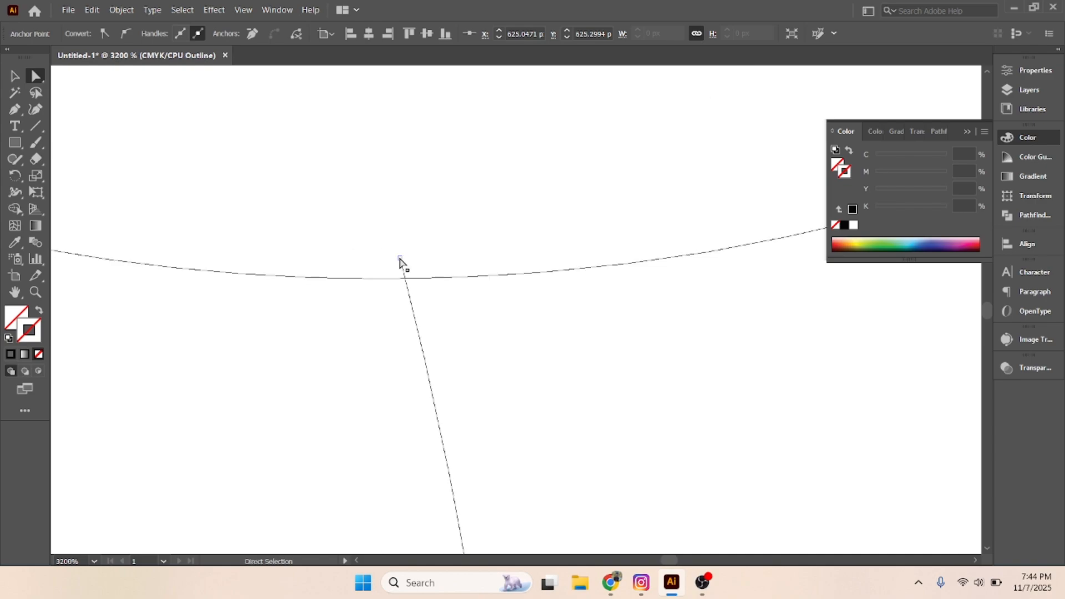
pyautogui.click(400, 275)
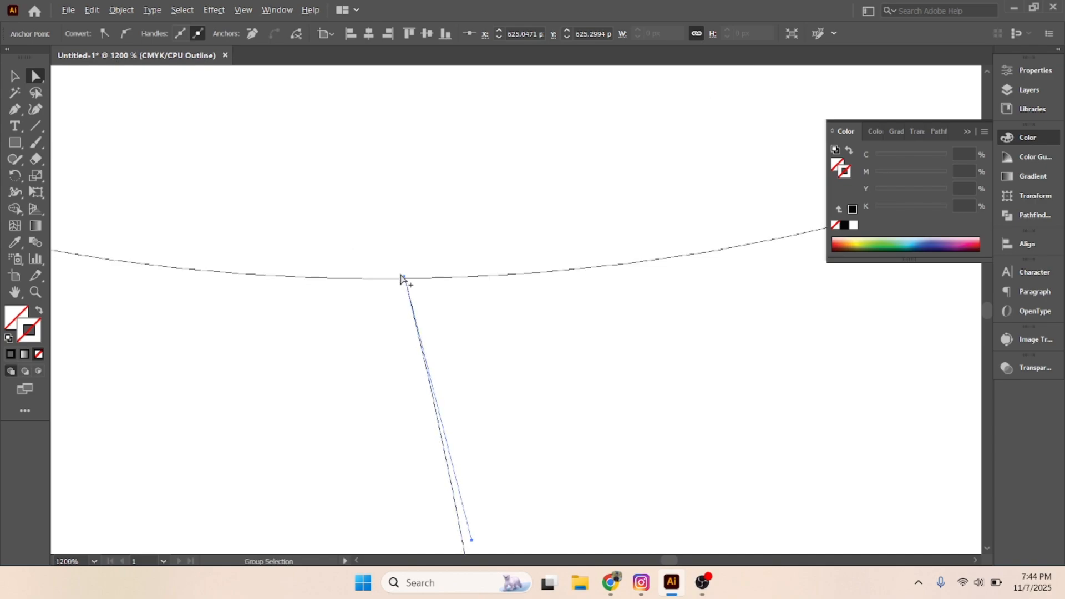
pyautogui.scroll(-2, 400, 277)
pyautogui.scroll(-12, 399, 271)
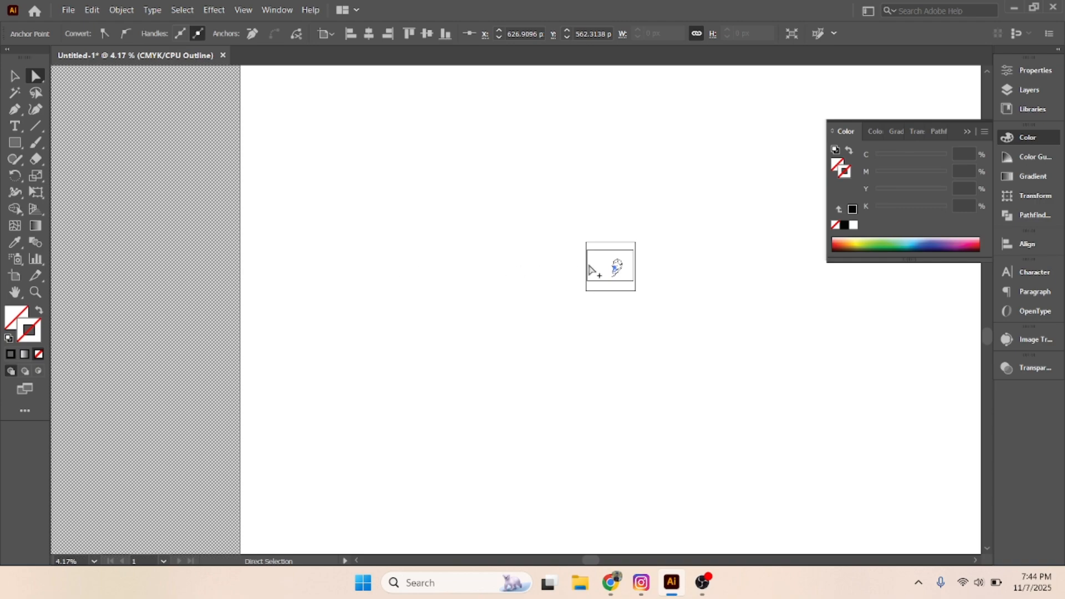
# - Try to join all of the dog's selected paths at once
pyautogui.moveTo(616, 267)
pyautogui.mouseDown()
pyautogui.moveTo(654, 278)
pyautogui.moveTo(586, 278)
pyautogui.mouseUp()
pyautogui.moveTo(349, 153)
pyautogui.mouseDown()
pyautogui.moveTo(390, 181)
pyautogui.moveTo(584, 409)
pyautogui.moveTo(586, 492)
pyautogui.mouseUp()
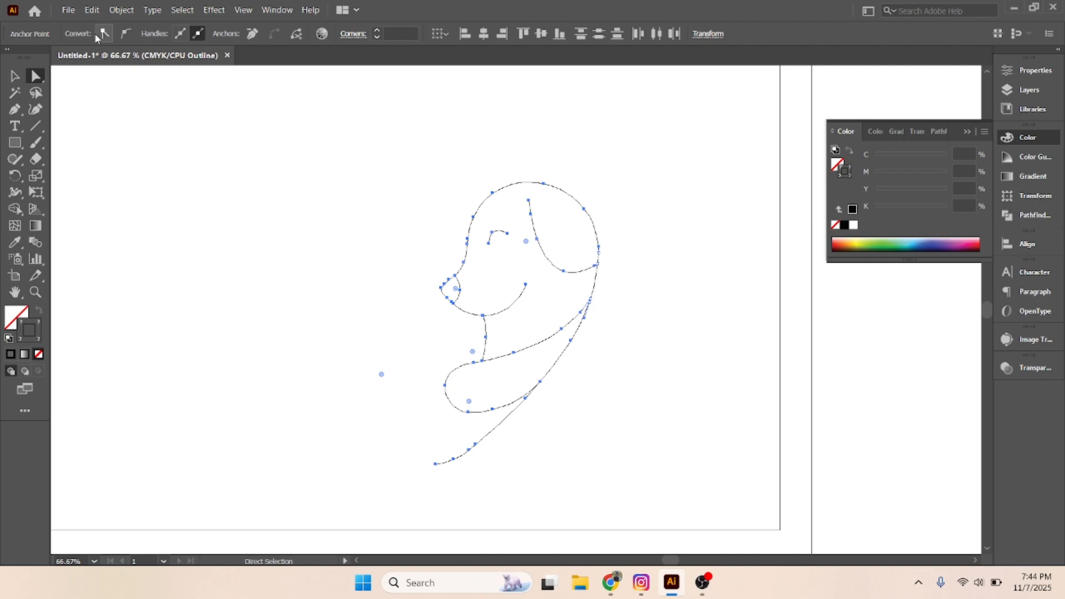
pyautogui.click(15, 76)
pyautogui.click(122, 9)
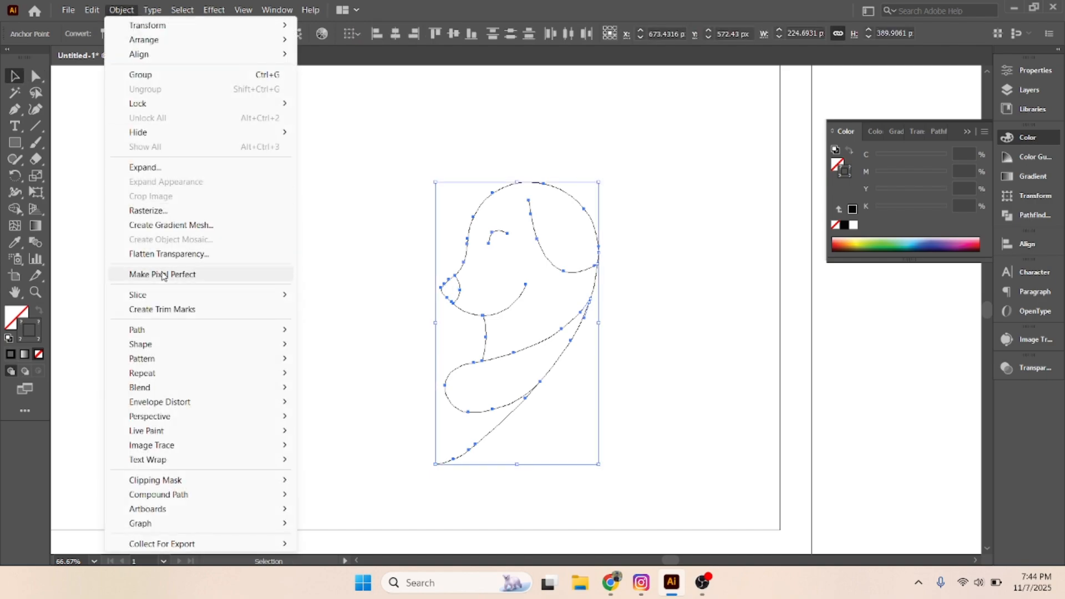
pyautogui.moveTo(149, 329)
pyautogui.click(349, 333)
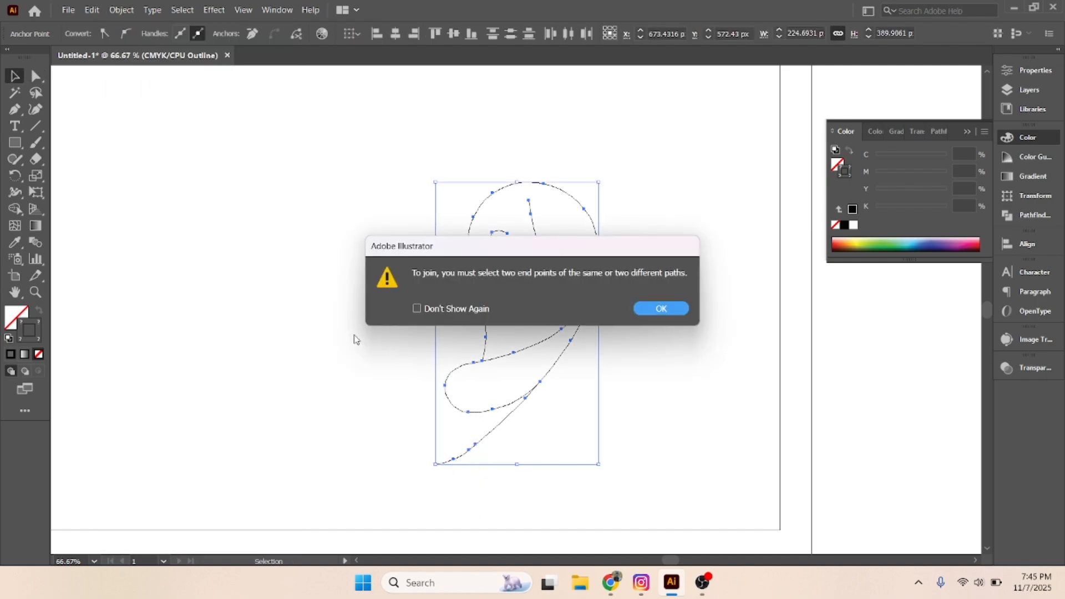
pyautogui.click(661, 309)
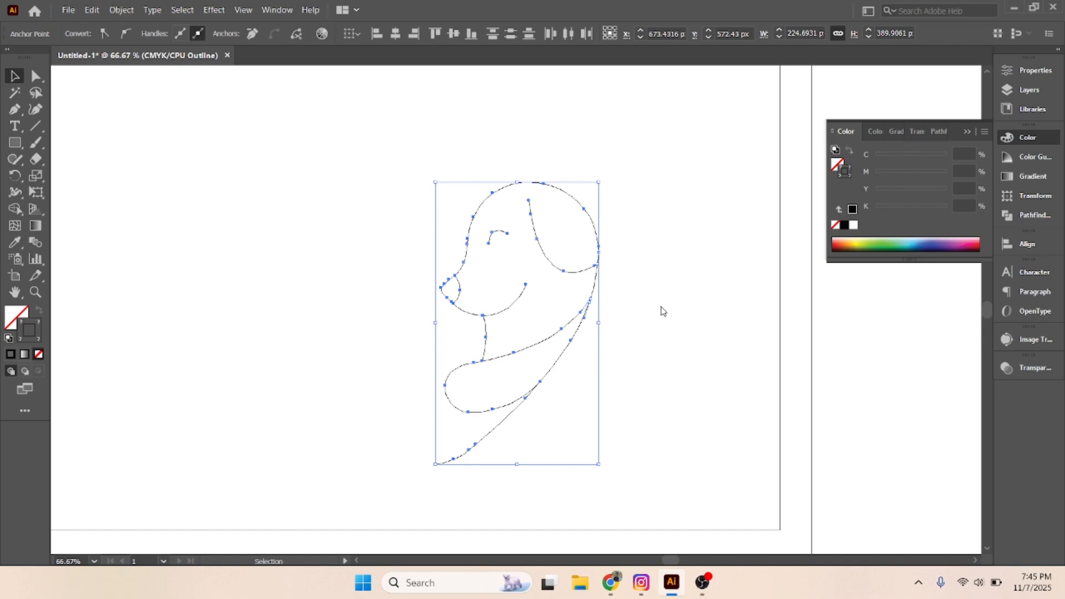
pyautogui.hotkey('ctrl', 'y')
pyautogui.click(615, 301)
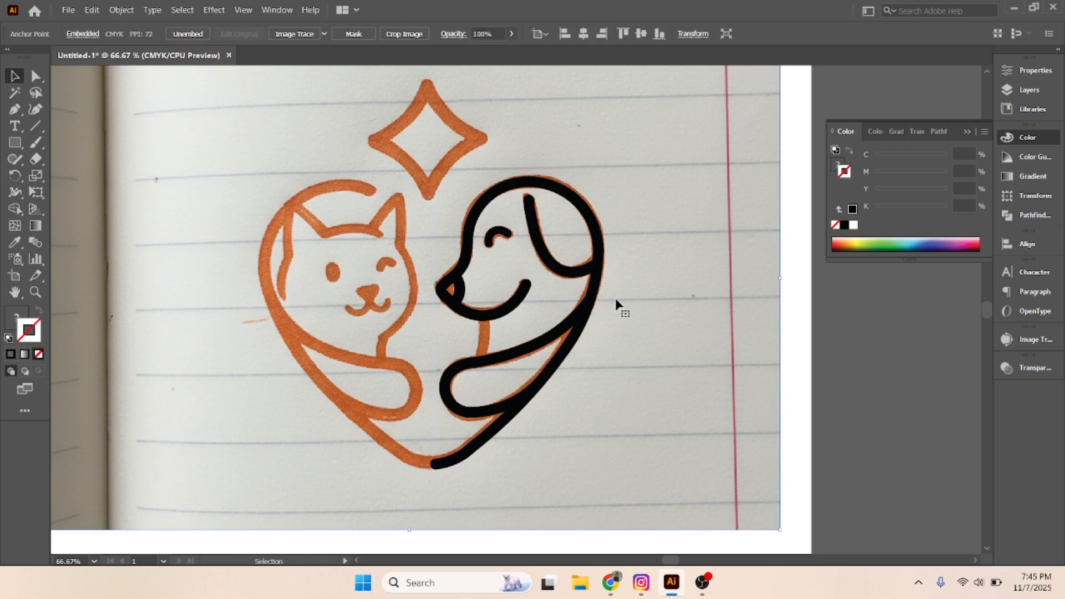
pyautogui.click(594, 305)
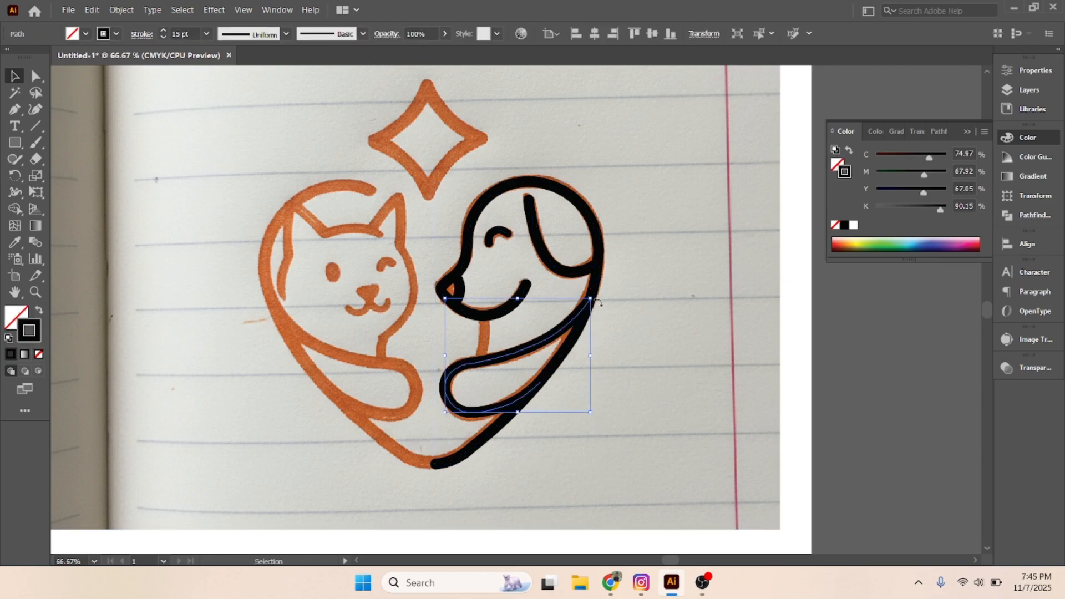
pyautogui.click(632, 302)
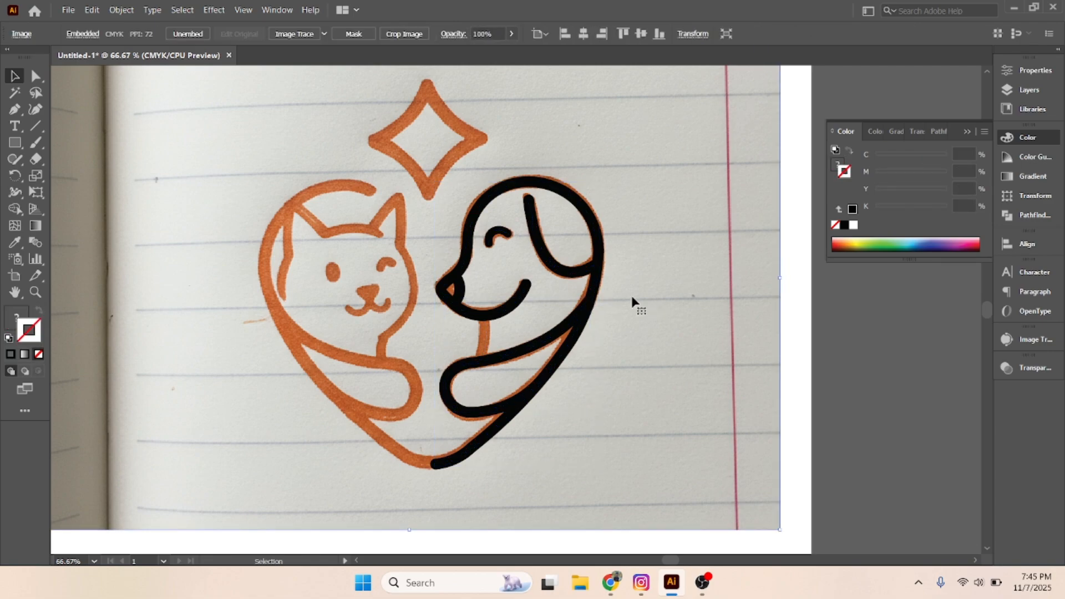
pyautogui.moveTo(476, 347); pyautogui.dragTo(506, 347)
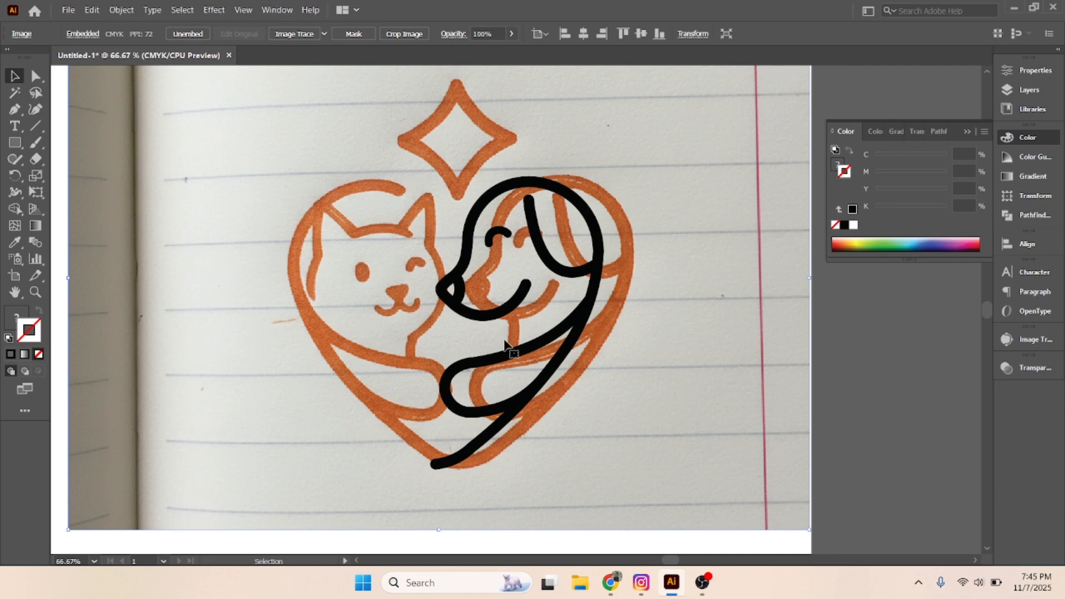
pyautogui.hotkey('ctrl', 'z')
# - Give the dog's neck line a black stroke with a weight of 15 pt
pyautogui.hotkey('ctrl', 'y')
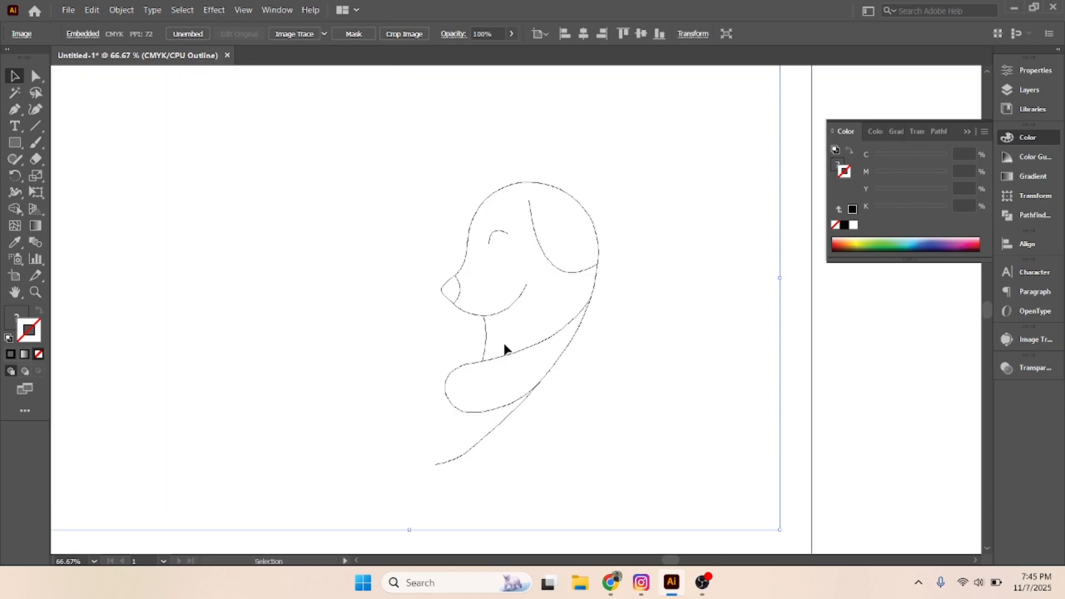
pyautogui.press('a')
pyautogui.click(486, 348)
pyautogui.hotkey('ctrl', 'y')
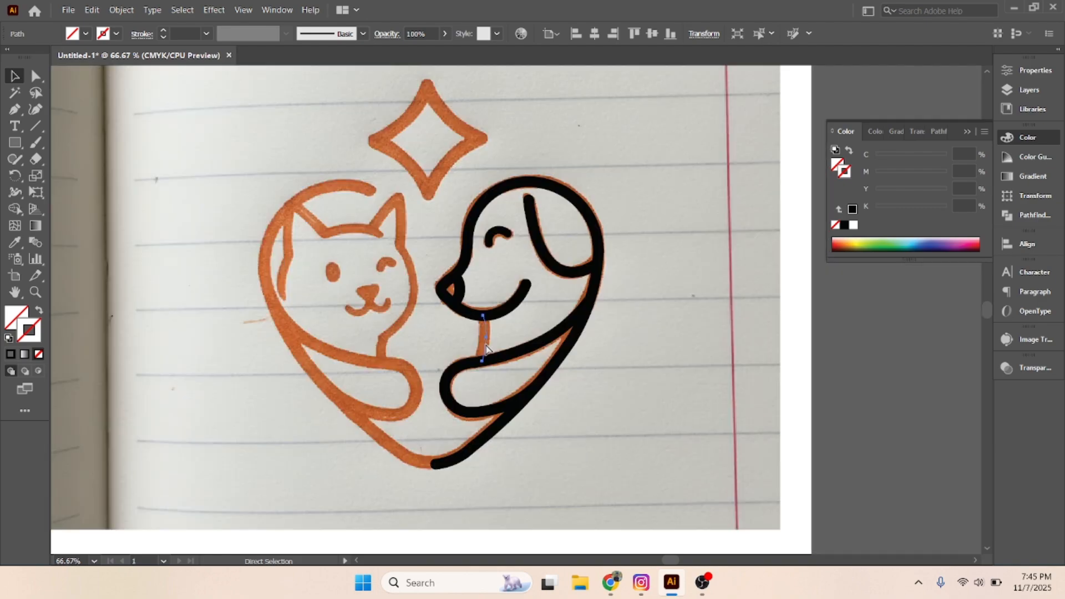
pyautogui.press('v')
pyautogui.click(172, 33)
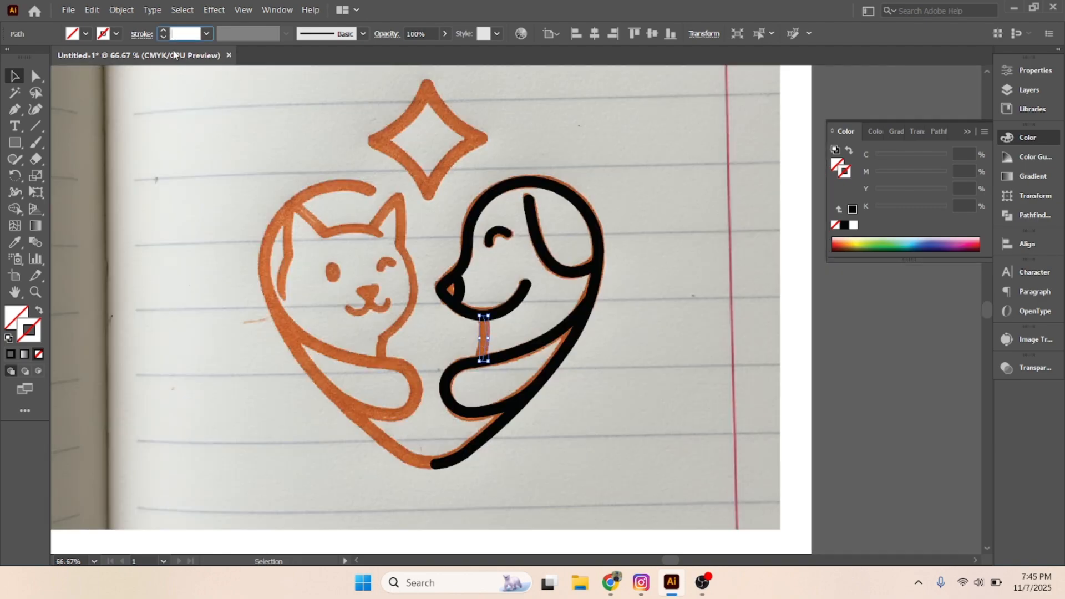
pyautogui.click(12, 355)
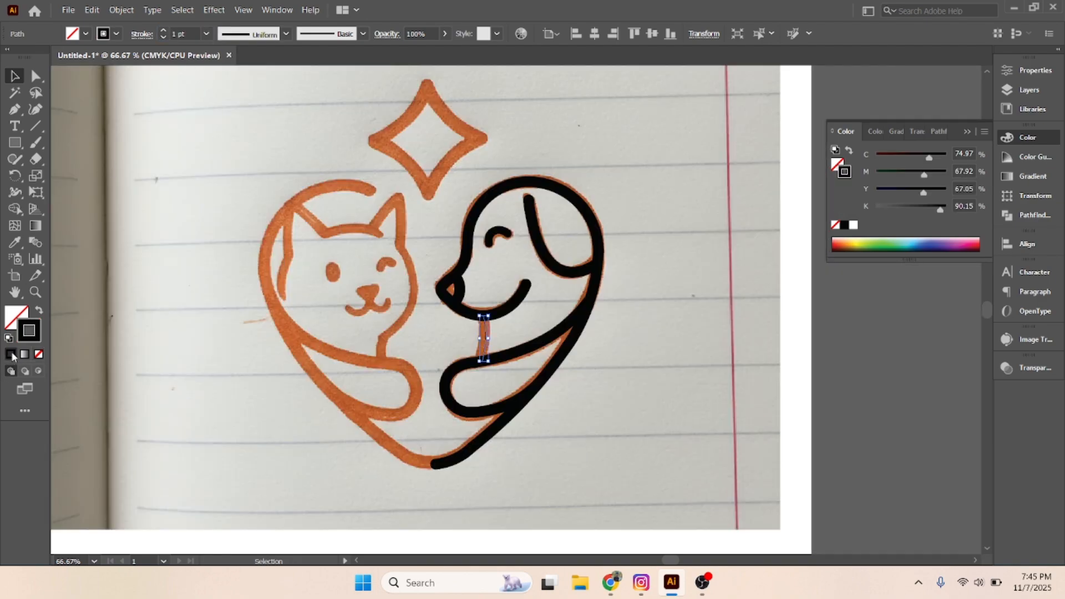
pyautogui.click(175, 34)
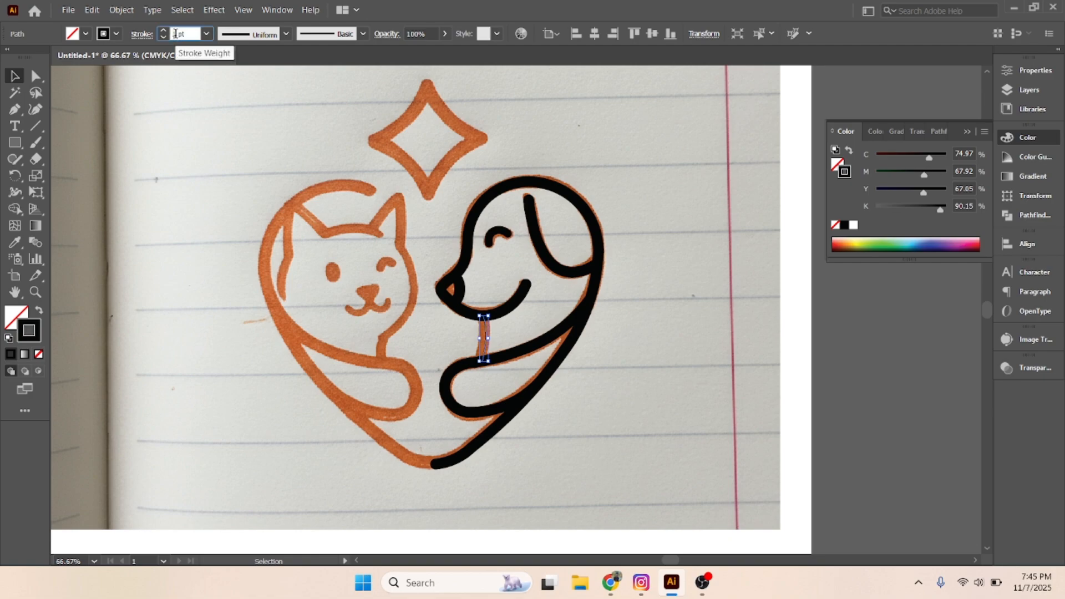
pyautogui.press('Return')
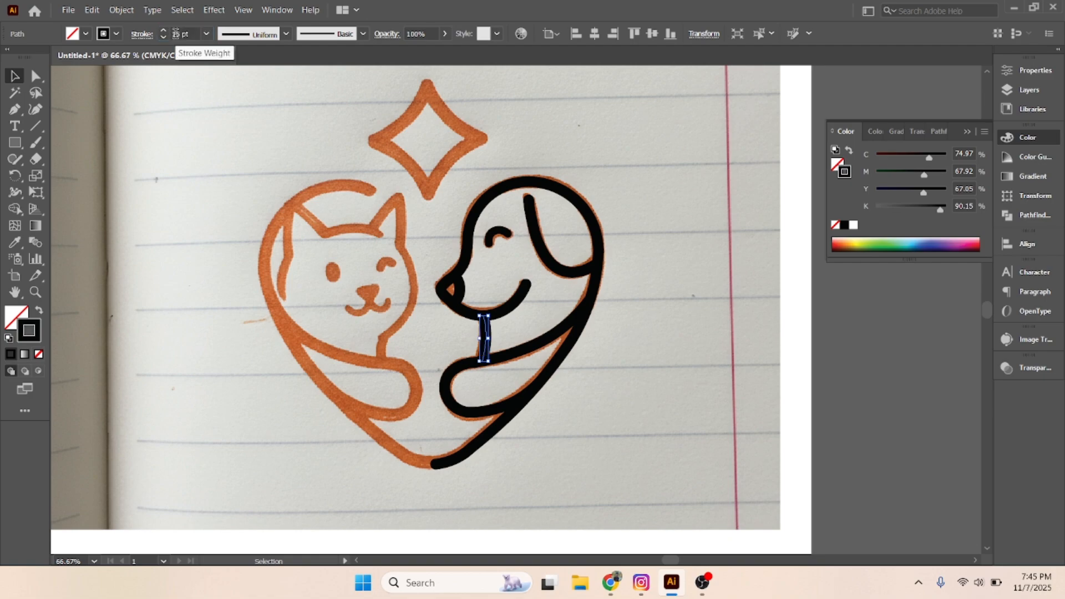
pyautogui.click(636, 279)
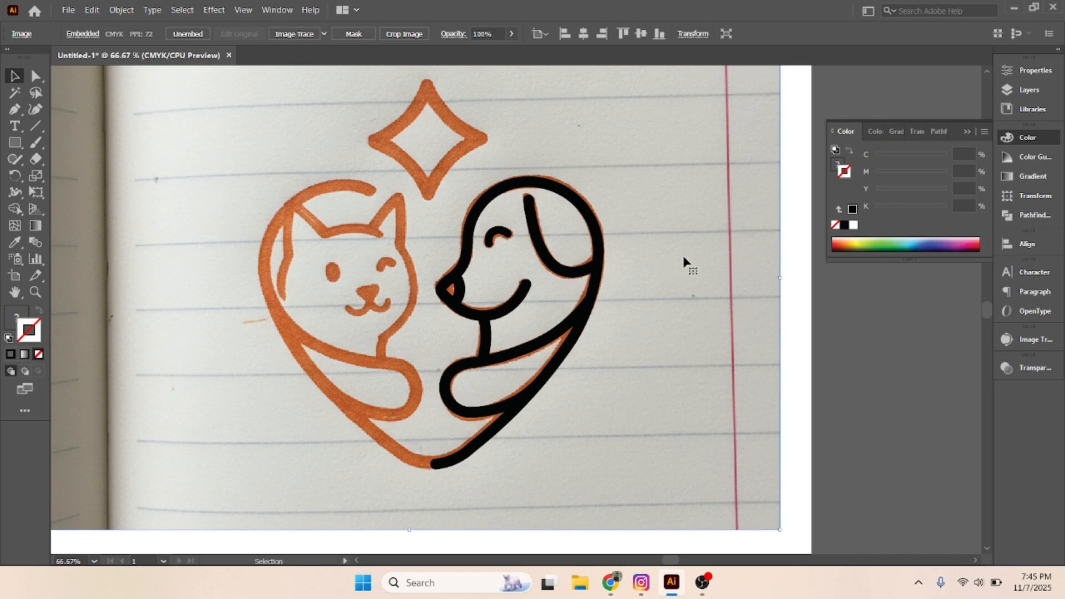
# - Delete the hand-drawn sketch image behind the dog's line art
pyautogui.moveTo(694, 245); pyautogui.dragTo(667, 290)
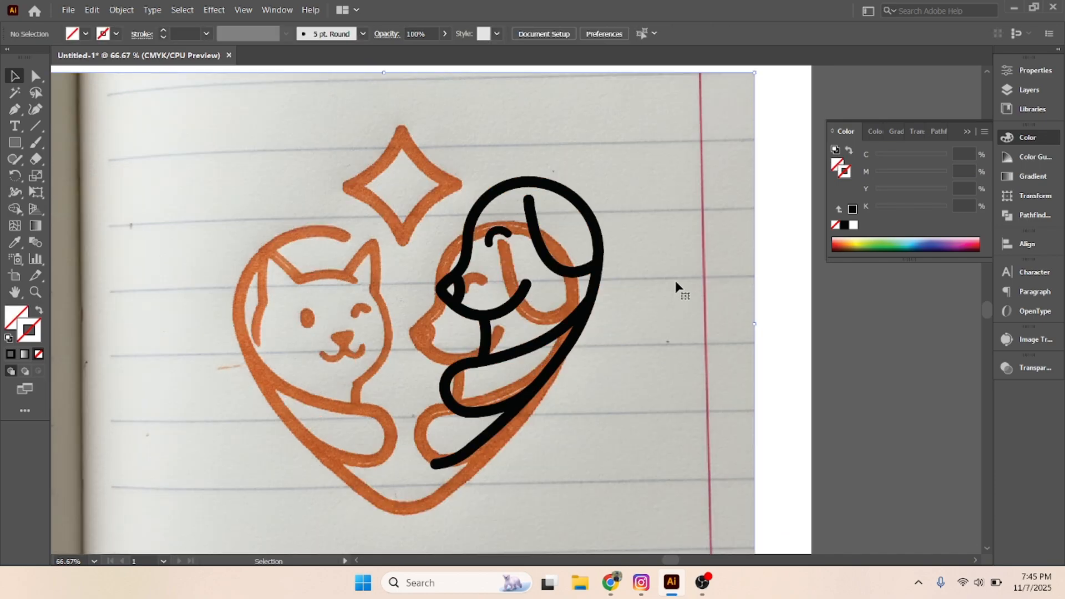
pyautogui.press('Delete')
pyautogui.moveTo(321, 141); pyautogui.dragTo(632, 513)
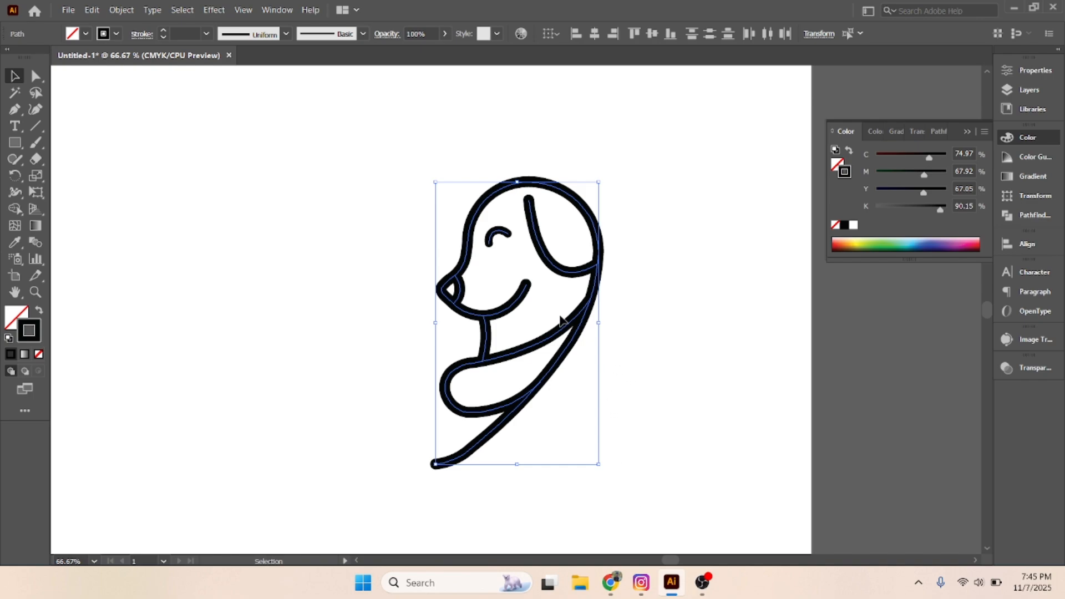
pyautogui.click(650, 311)
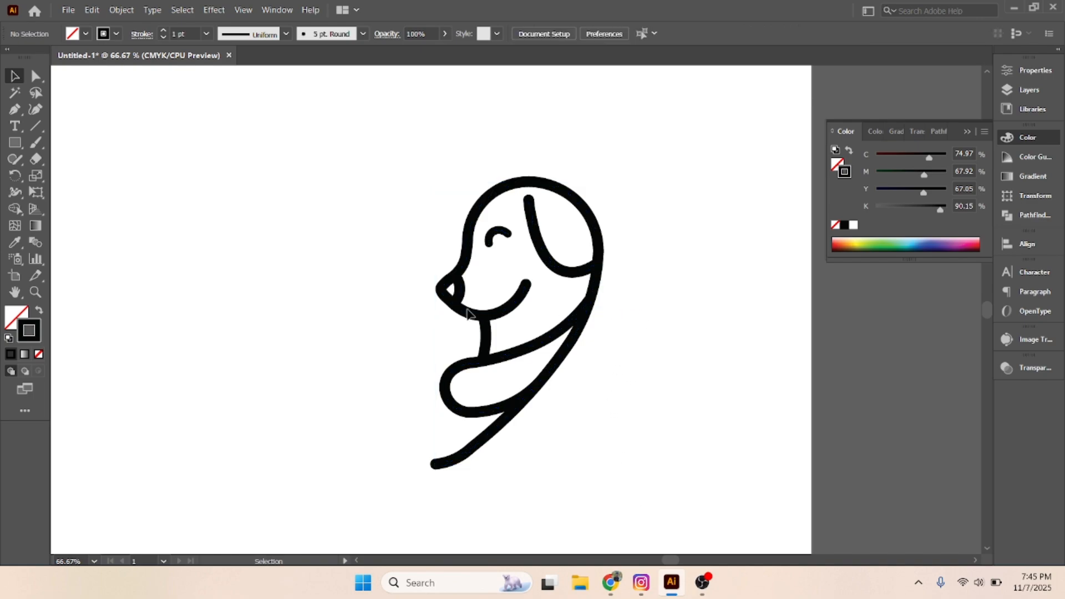
# - Expand the fill and stroke of all the dog's paths into filled shapes
pyautogui.scroll(5, 466, 314)
pyautogui.scroll(-2, 452, 306)
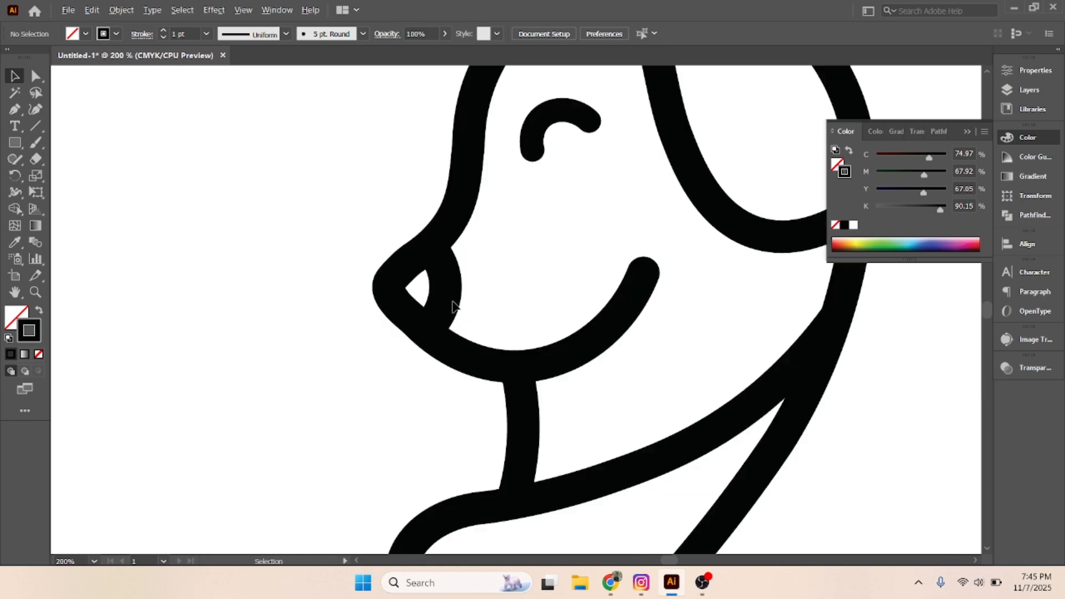
pyautogui.scroll(-2, 452, 306)
pyautogui.scroll(-1, 452, 306)
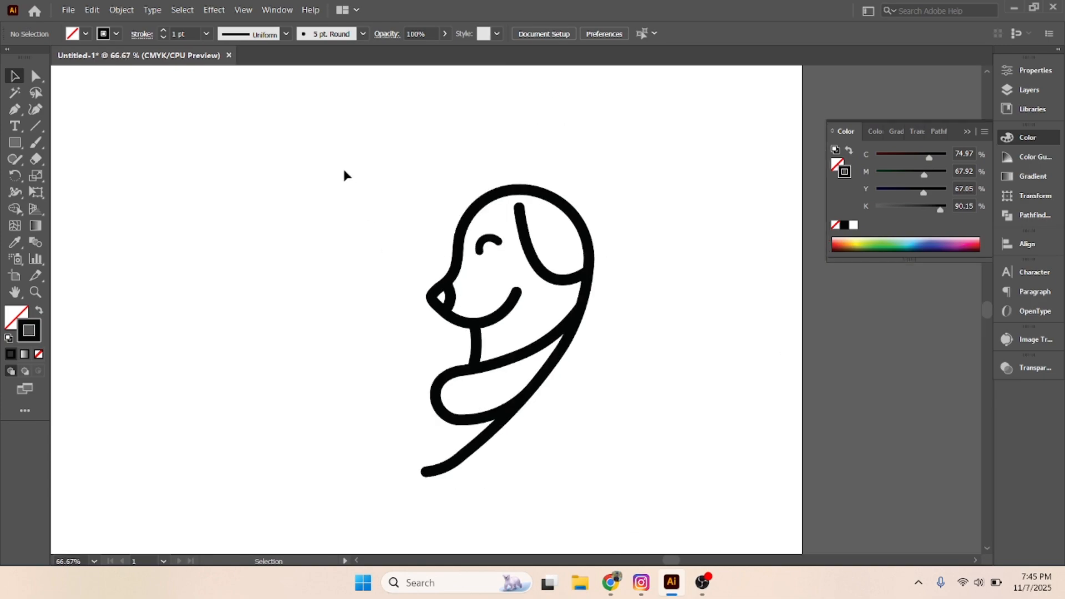
pyautogui.moveTo(564, 481); pyautogui.dragTo(610, 496)
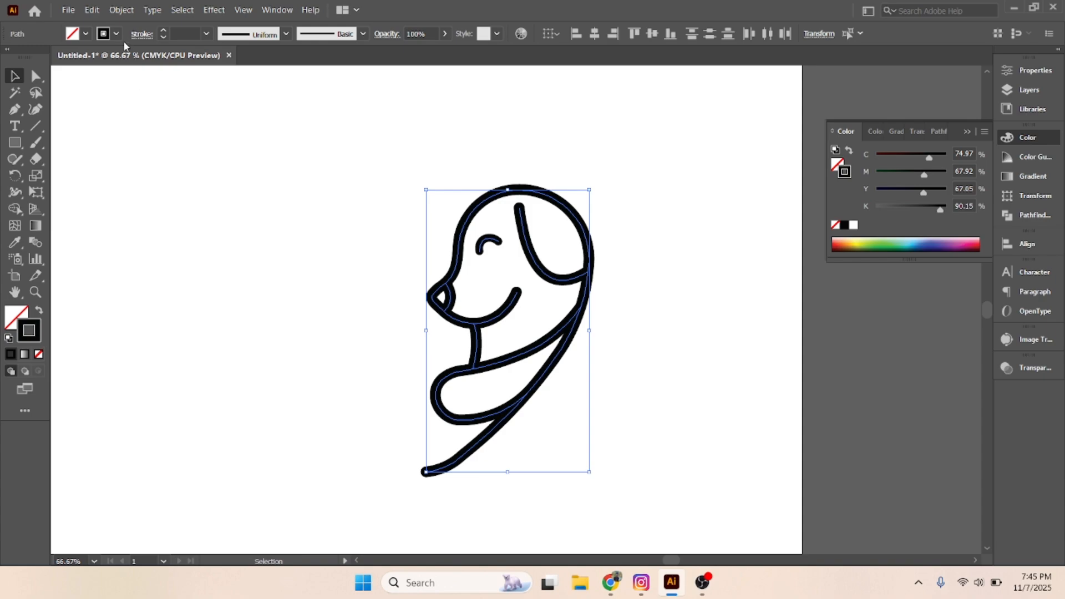
pyautogui.click(121, 9)
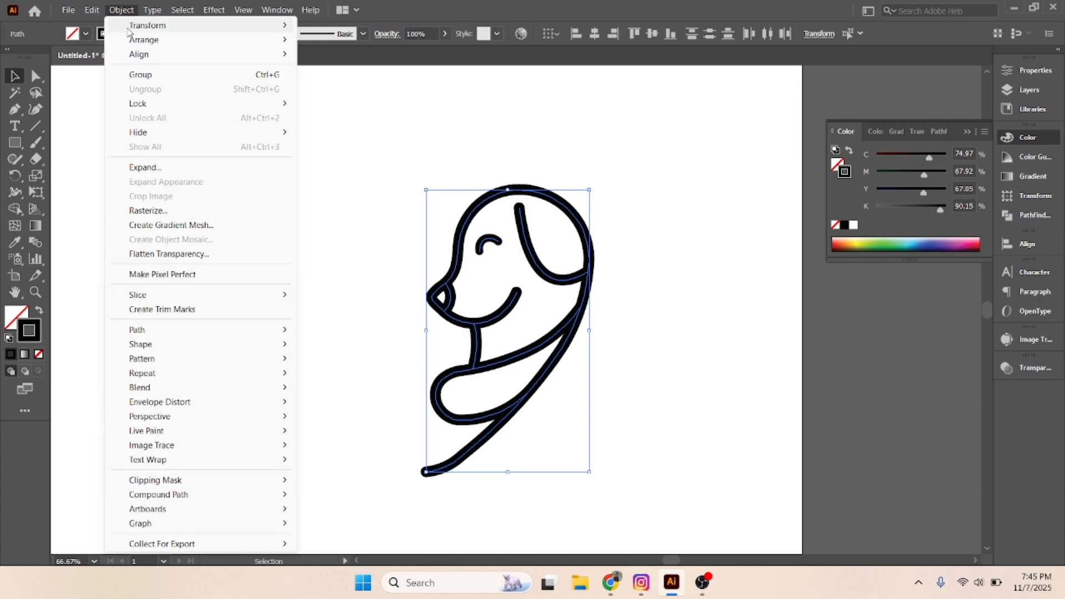
pyautogui.click(164, 168)
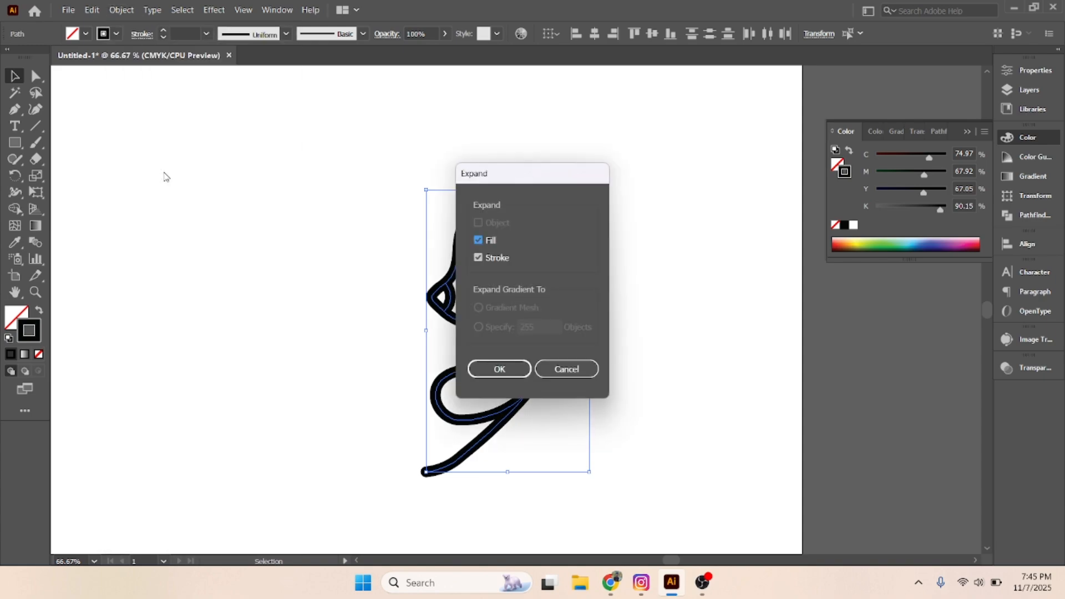
pyautogui.click(499, 369)
pyautogui.click(603, 377)
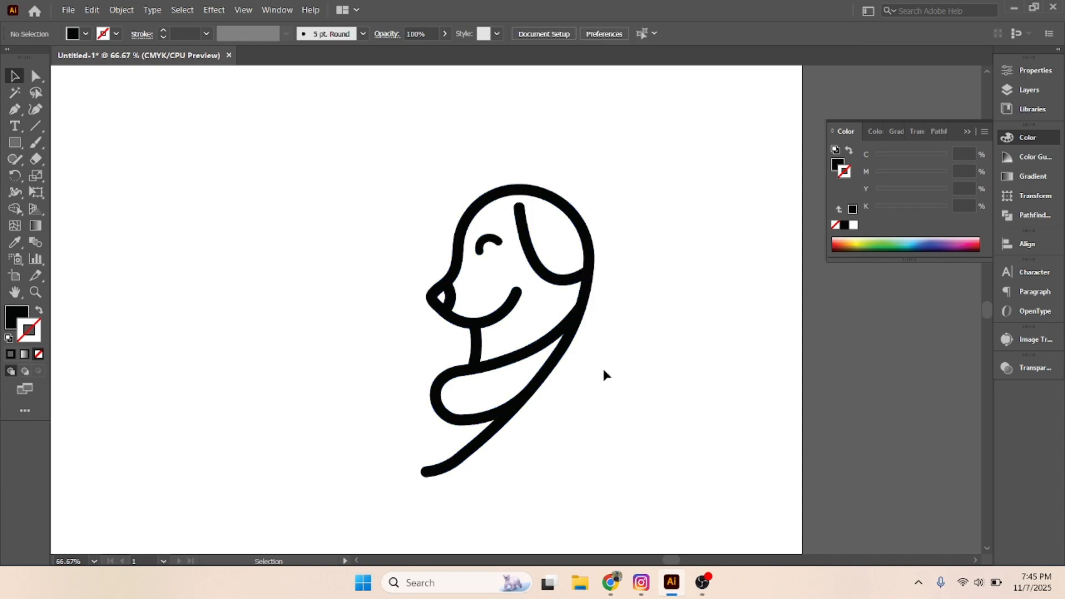
# - Unite all of the dog's expanded shapes with the Pathfinder
pyautogui.moveTo(306, 144); pyautogui.dragTo(672, 509)
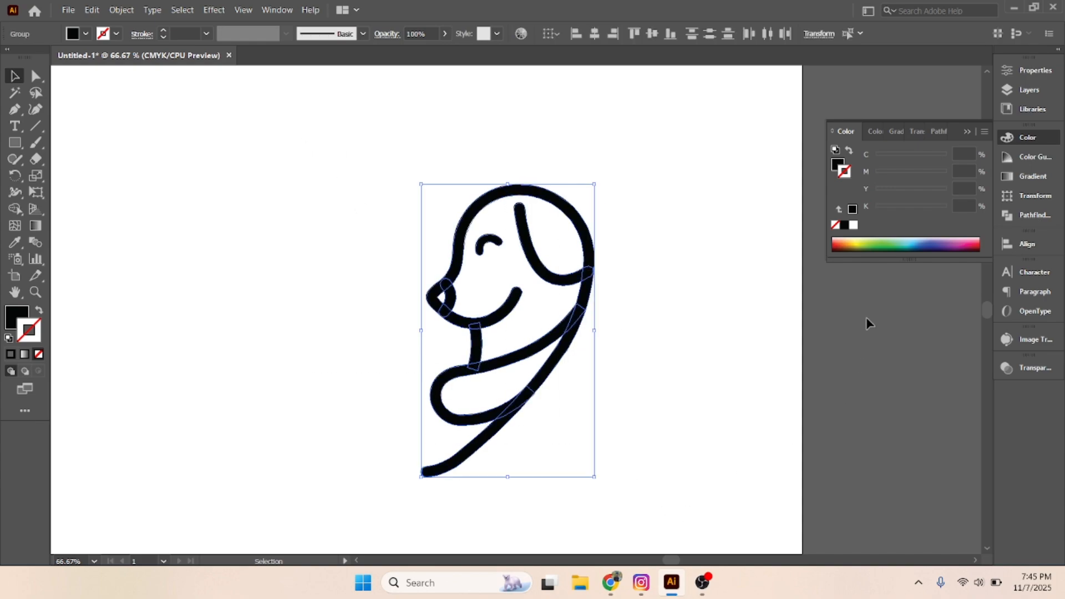
pyautogui.click(1023, 223)
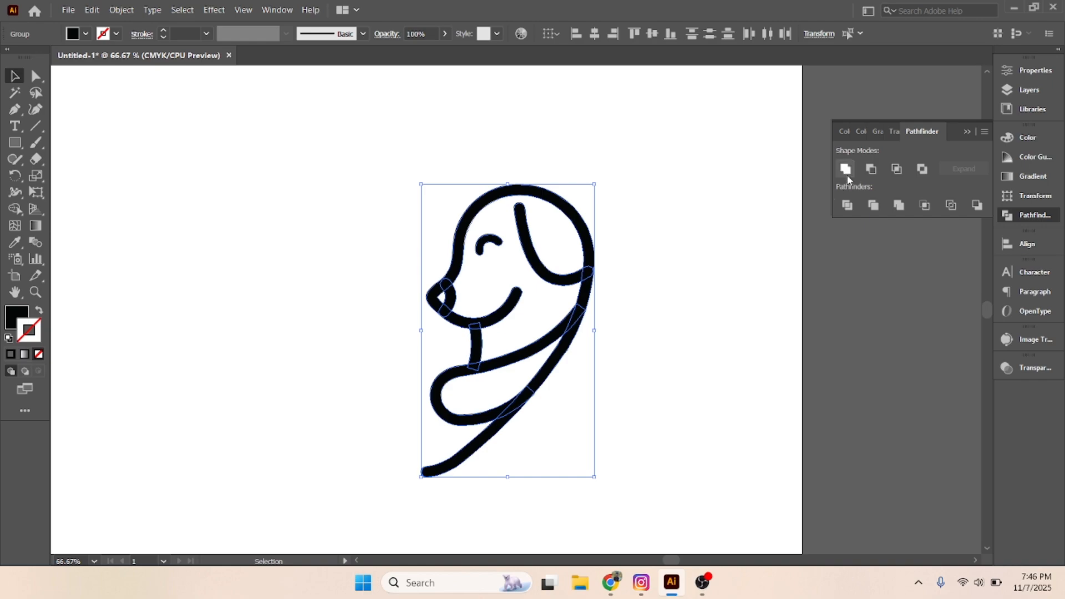
pyautogui.click(847, 169)
pyautogui.click(695, 266)
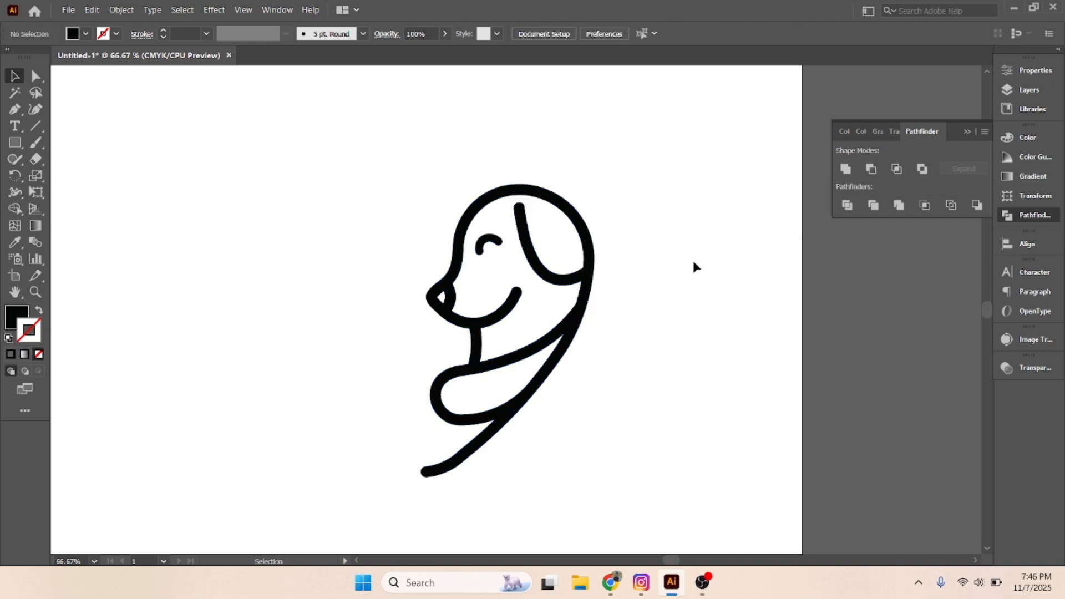
# - Remove the anchor points of the small white opening inside the dog's nose to make the nose solid black
pyautogui.scroll(1, 492, 336)
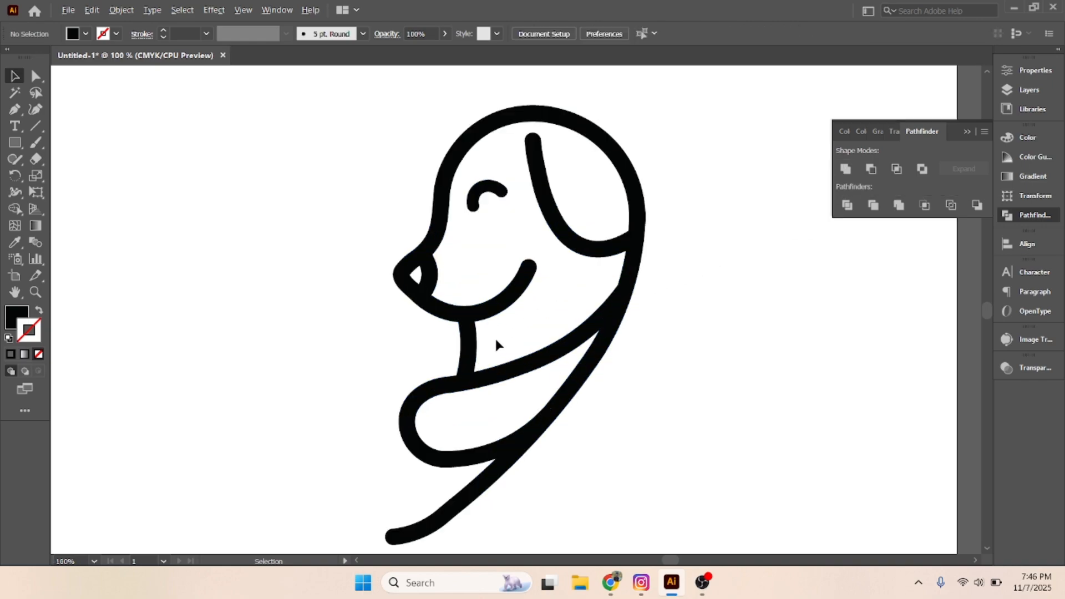
pyautogui.moveTo(338, 112); pyautogui.dragTo(647, 539)
pyautogui.press('a')
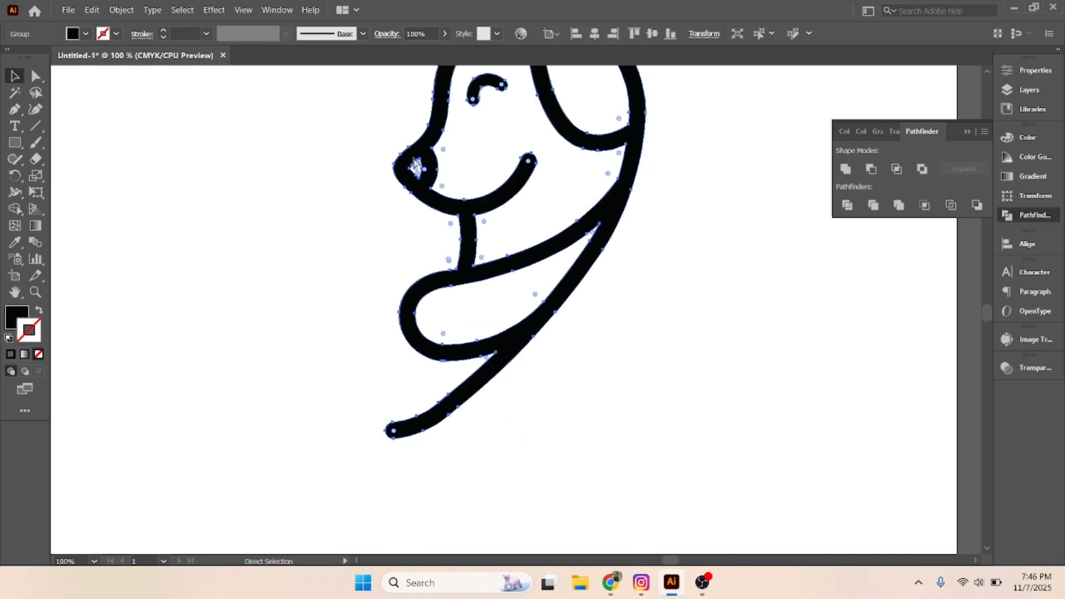
pyautogui.press('v')
pyautogui.scroll(3, 422, 161)
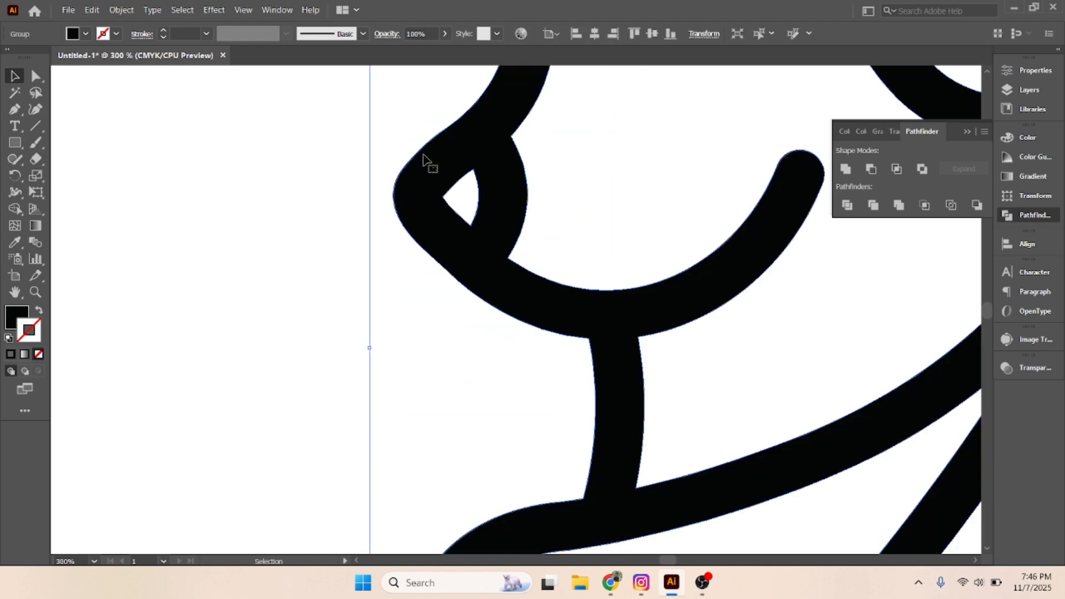
pyautogui.moveTo(453, 149); pyautogui.dragTo(305, 245)
pyautogui.click(199, 211)
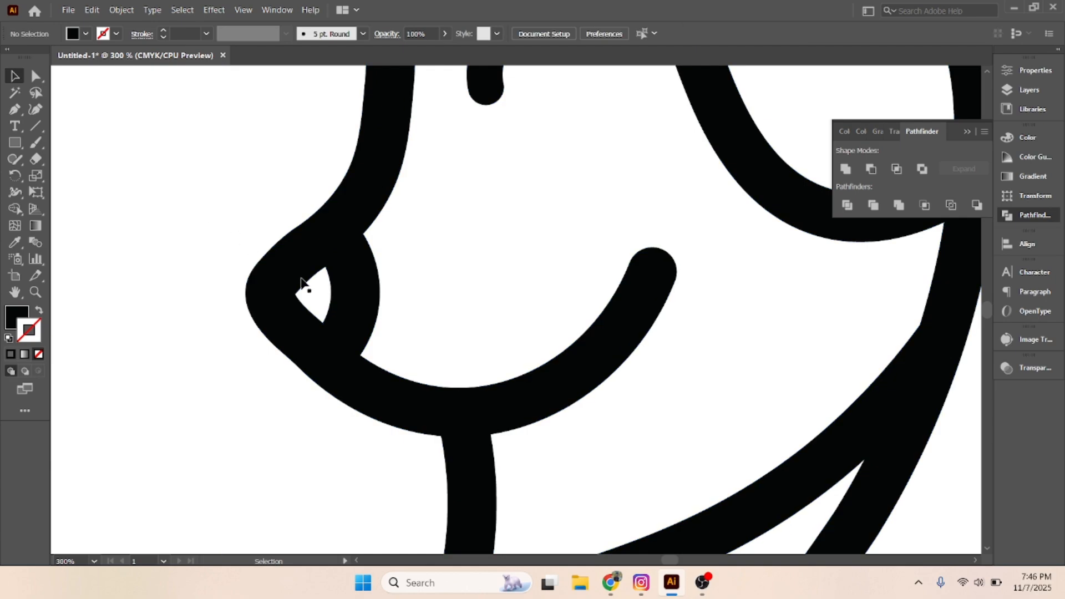
pyautogui.click(36, 78)
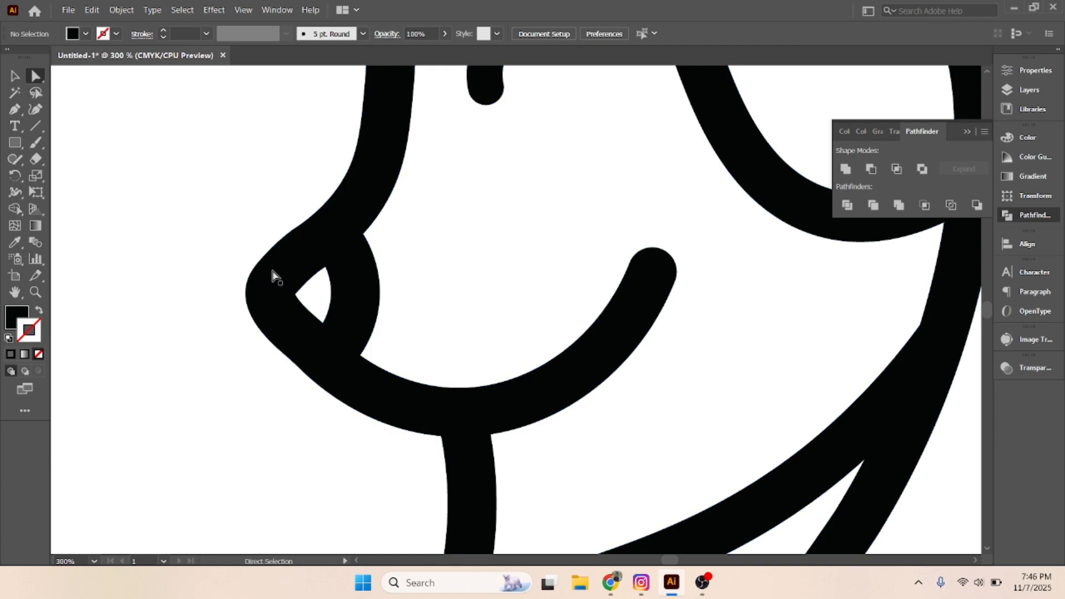
pyautogui.click(326, 269)
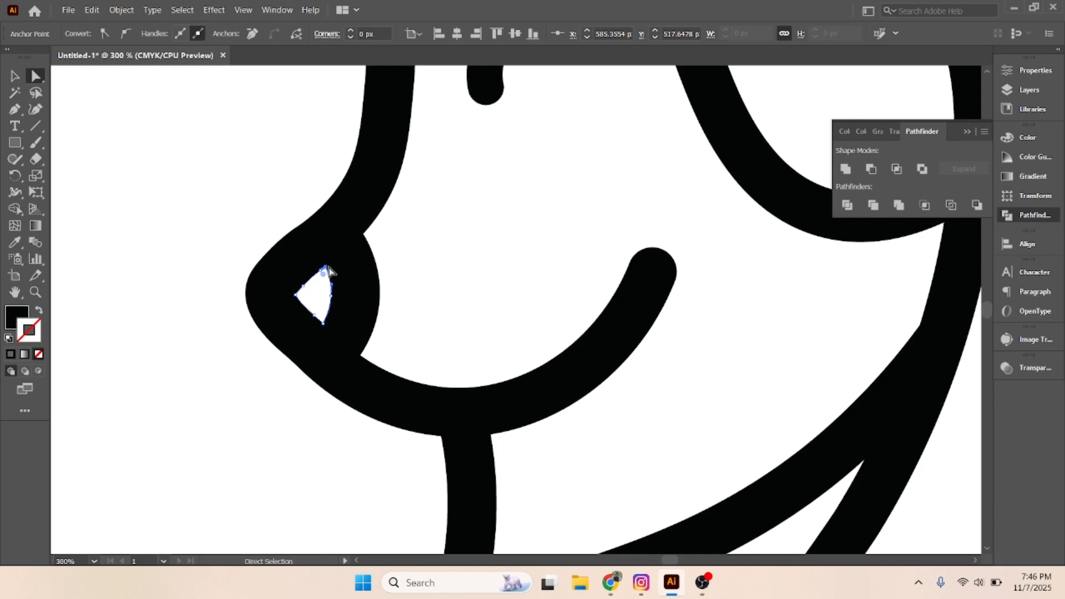
pyautogui.hotkey('ctrl', 'z')
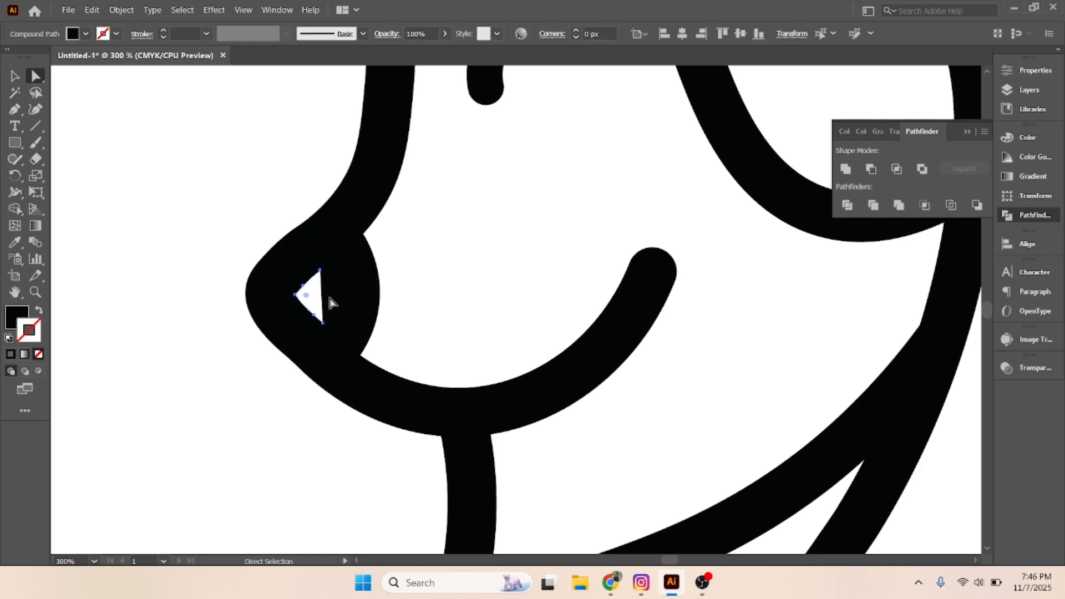
pyautogui.moveTo(333, 299); pyautogui.dragTo(325, 327)
pyautogui.click(323, 324)
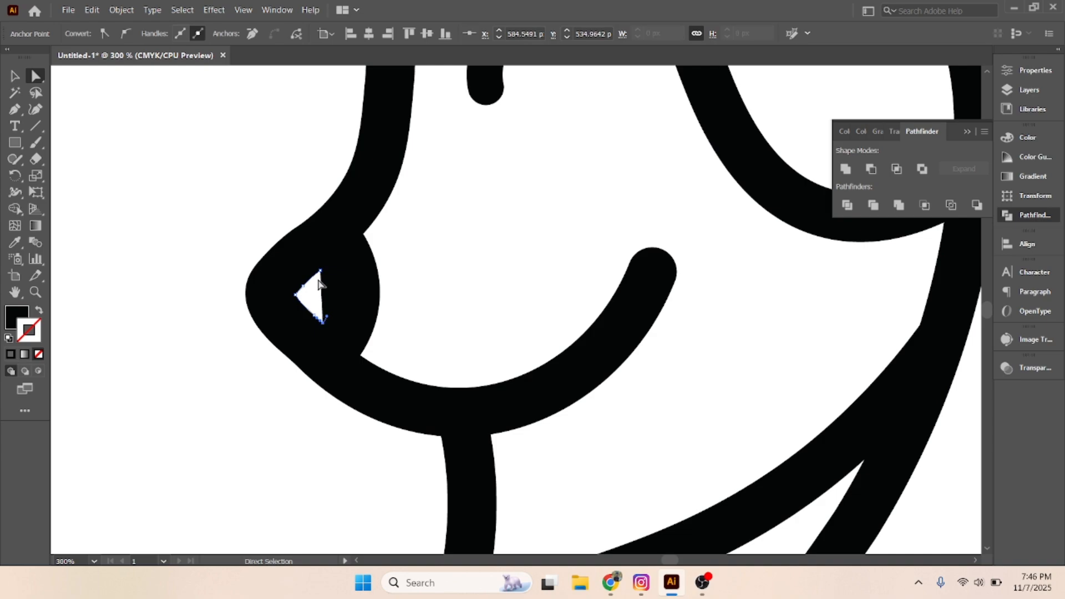
pyautogui.moveTo(319, 276); pyautogui.dragTo(296, 296)
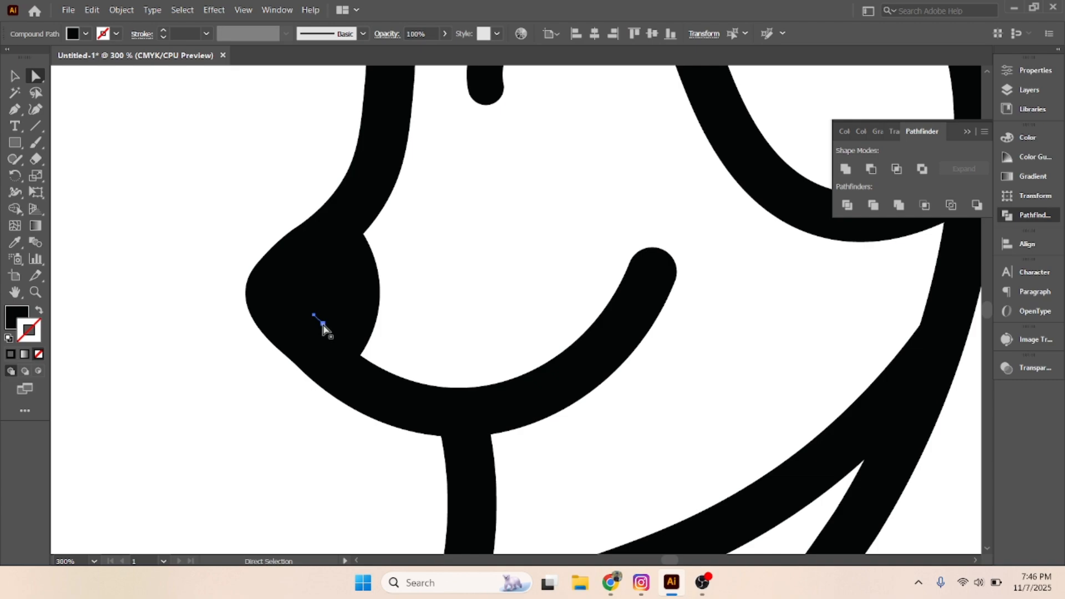
# - Try to delete the leftover path fragment inside the dog's nose, and undo the deletion
pyautogui.click(317, 323)
pyautogui.press('Delete')
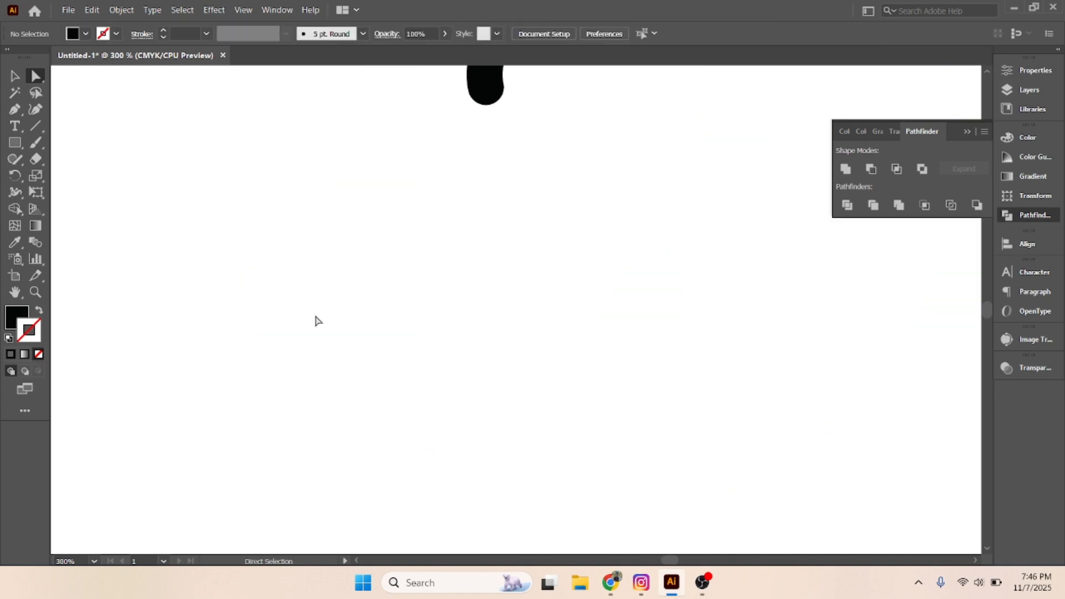
pyautogui.hotkey('ctrl', 'z')
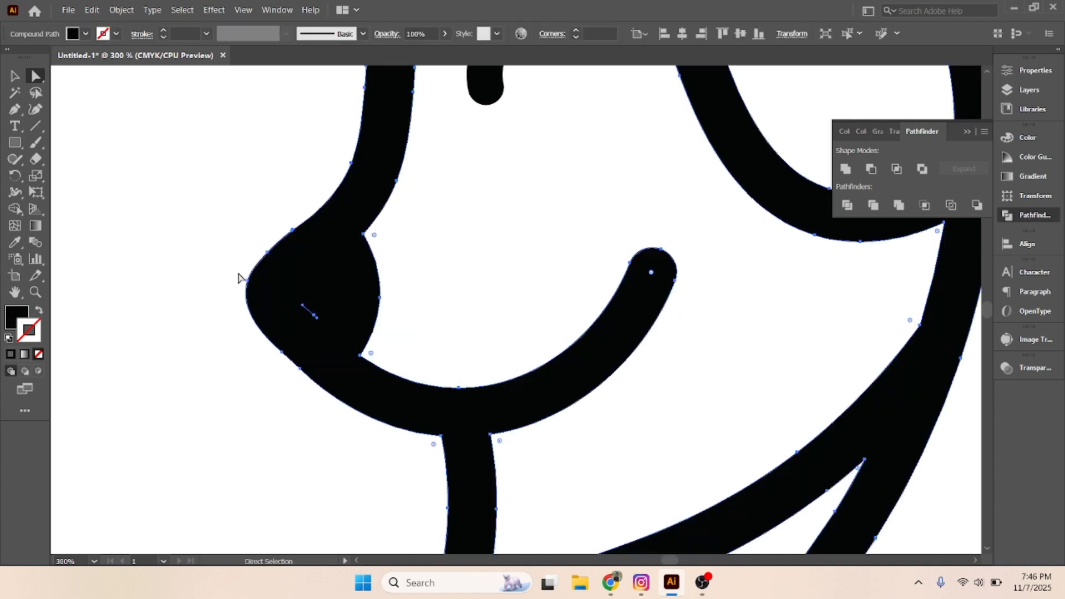
# - In outline view, select only the leftover path fragment inside the dog's nose and delete it
pyautogui.keyDown('ctrl'); pyautogui.click(224, 253); pyautogui.keyUp('ctrl')
pyautogui.hotkey('ctrl', 'y')
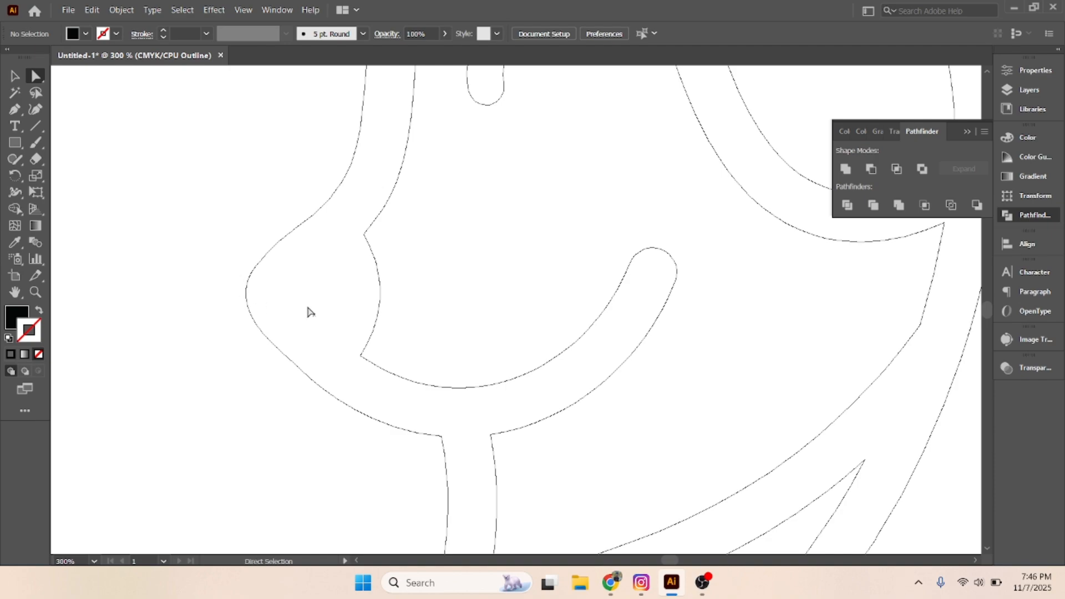
pyautogui.moveTo(309, 305); pyautogui.dragTo(325, 333)
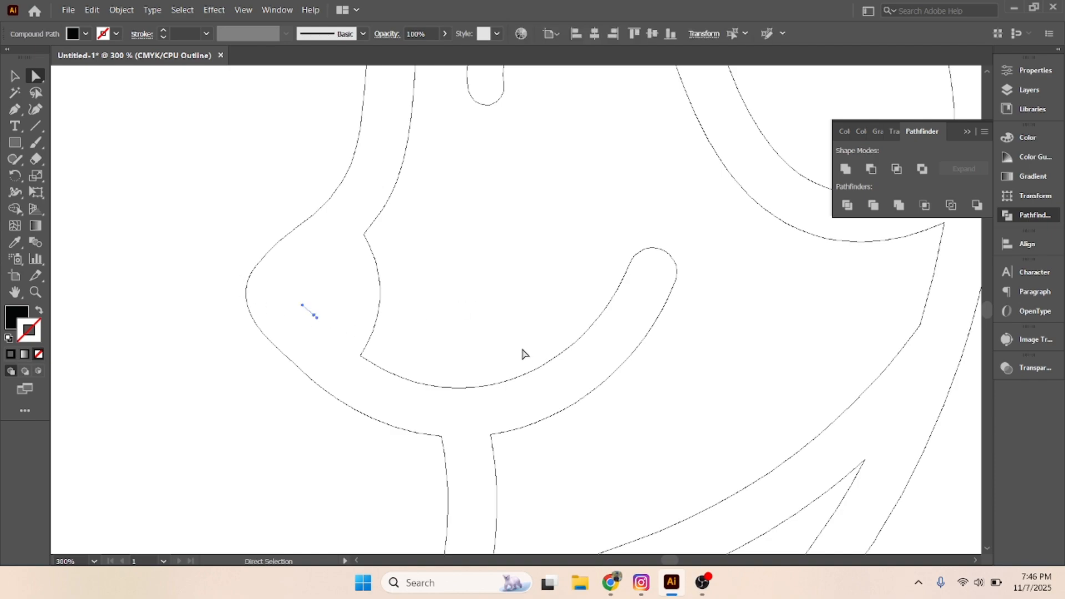
pyautogui.keyDown('alt'); pyautogui.scroll(-1, 523, 358); pyautogui.keyUp('alt')
pyautogui.press('Delete')
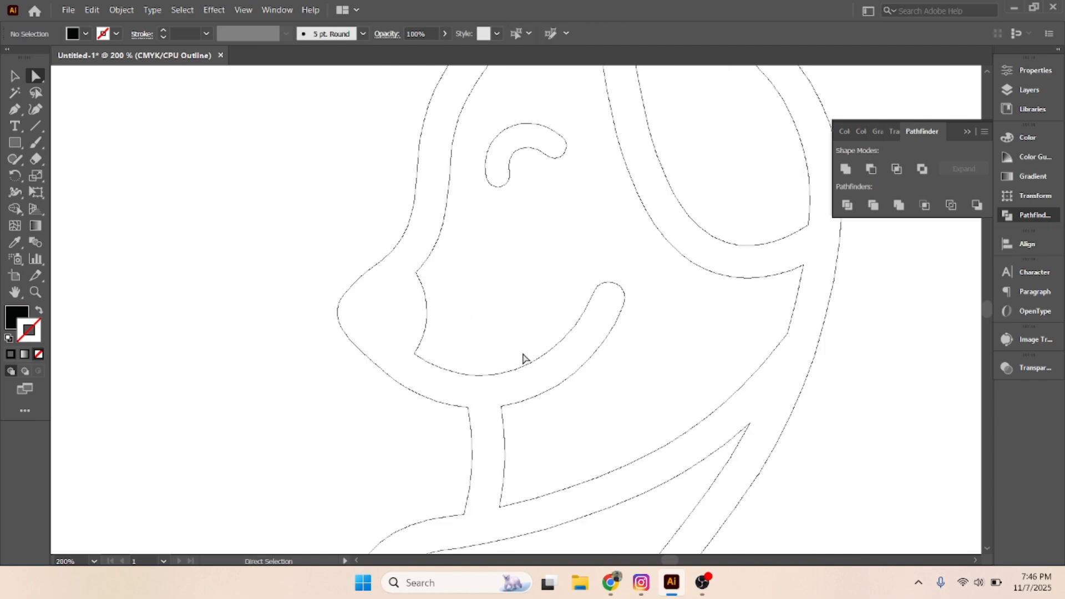
pyautogui.keyDown('alt'); pyautogui.scroll(-1, 523, 357); pyautogui.keyUp('alt')
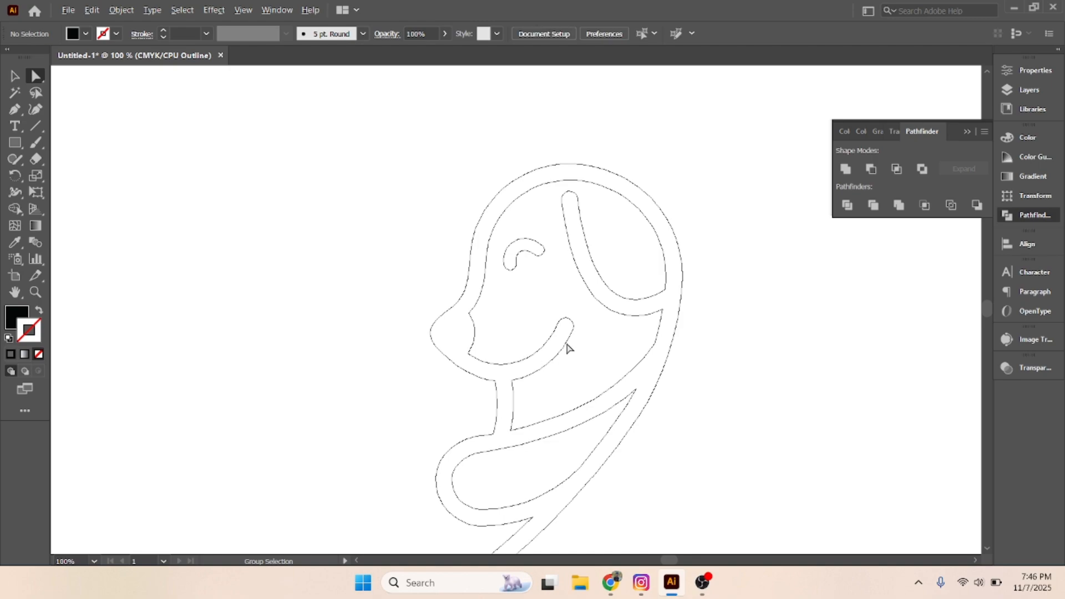
pyautogui.scroll(-3, 591, 341)
pyautogui.scroll(-2, 591, 354)
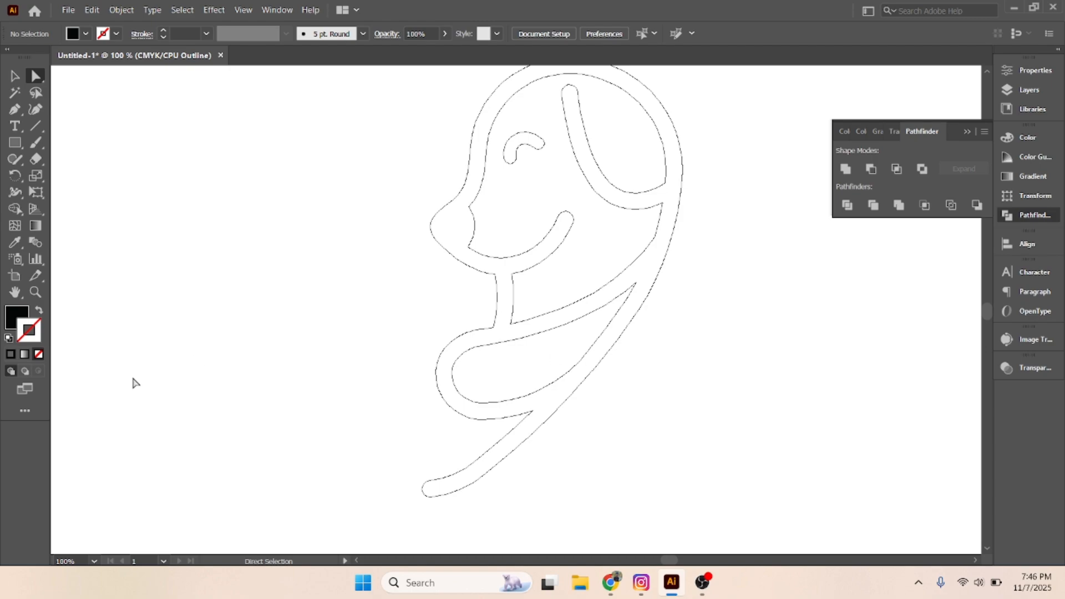
# - Return from outline view to the normal preview and check the whole cleaned-up dog artwork
pyautogui.scroll(2, 434, 327)
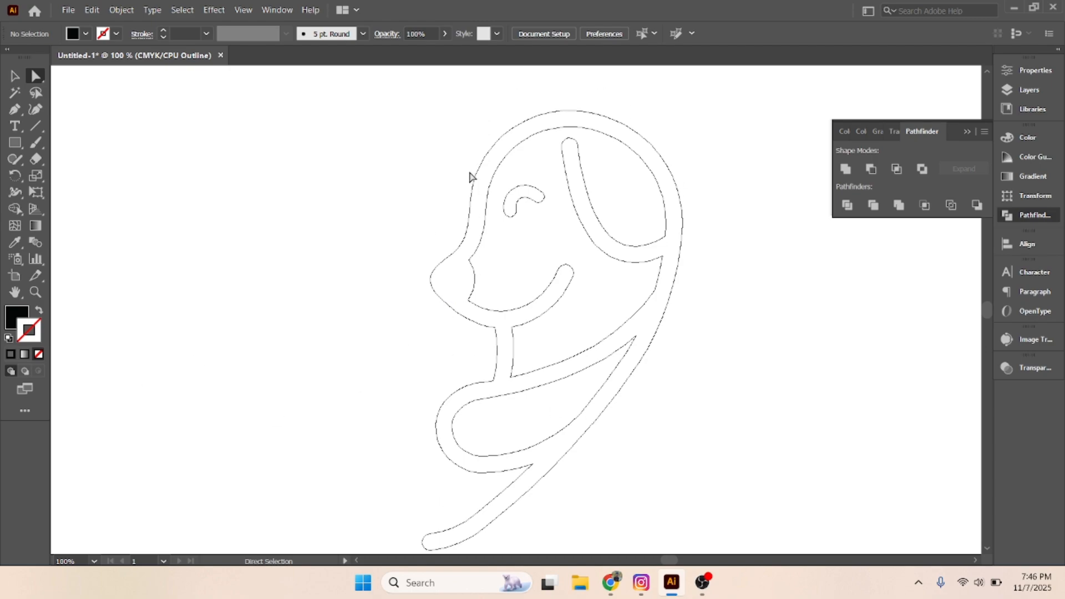
pyautogui.hotkey('ctrl', 'y')
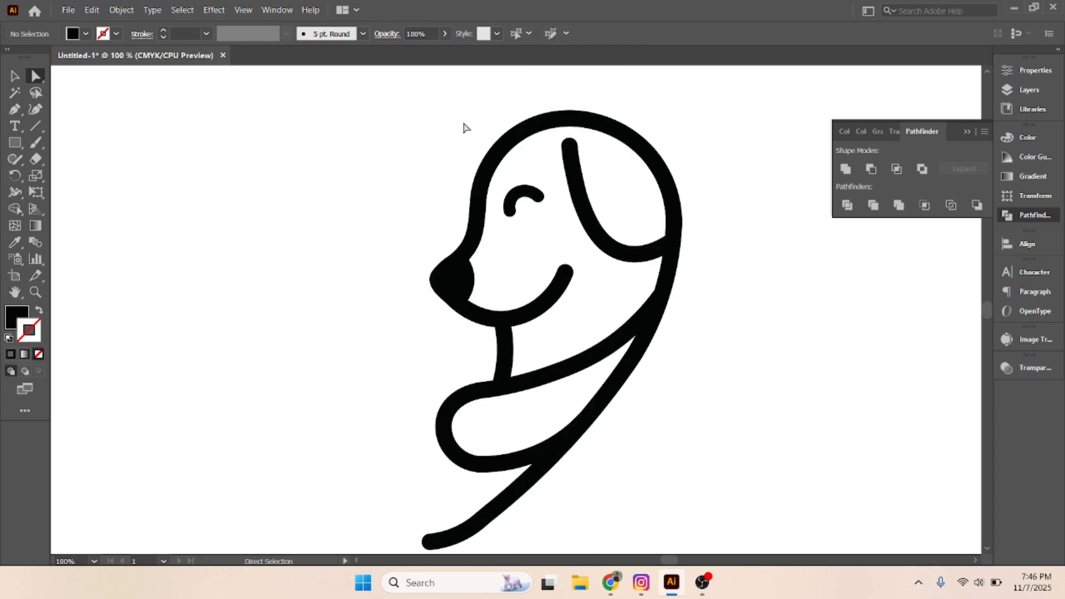
pyautogui.scroll(-1, 460, 150)
pyautogui.scroll(2, 502, 230)
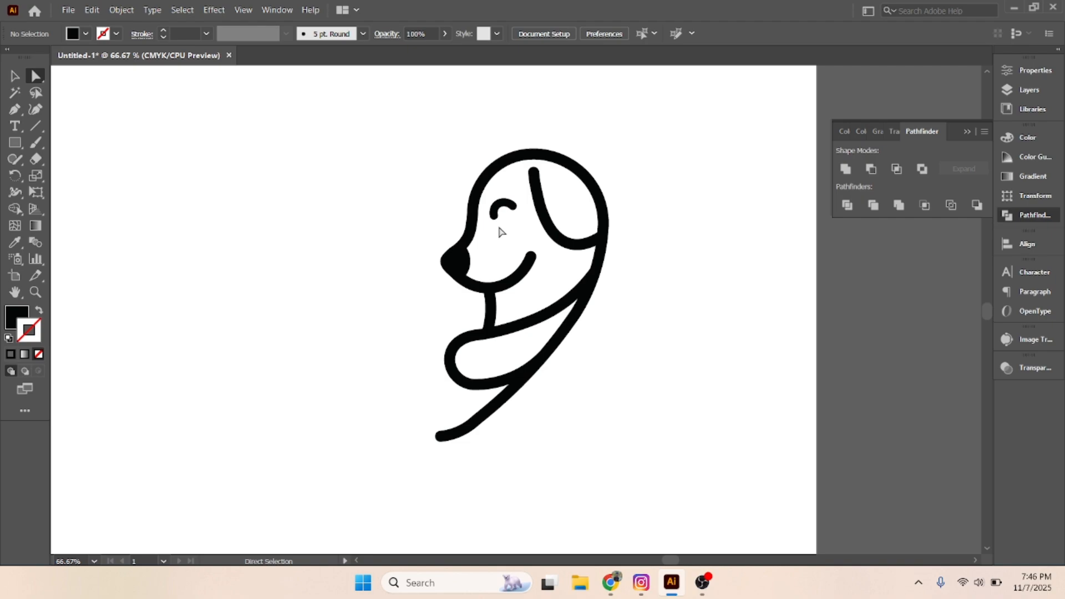
pyautogui.moveTo(350, 149); pyautogui.dragTo(763, 495)
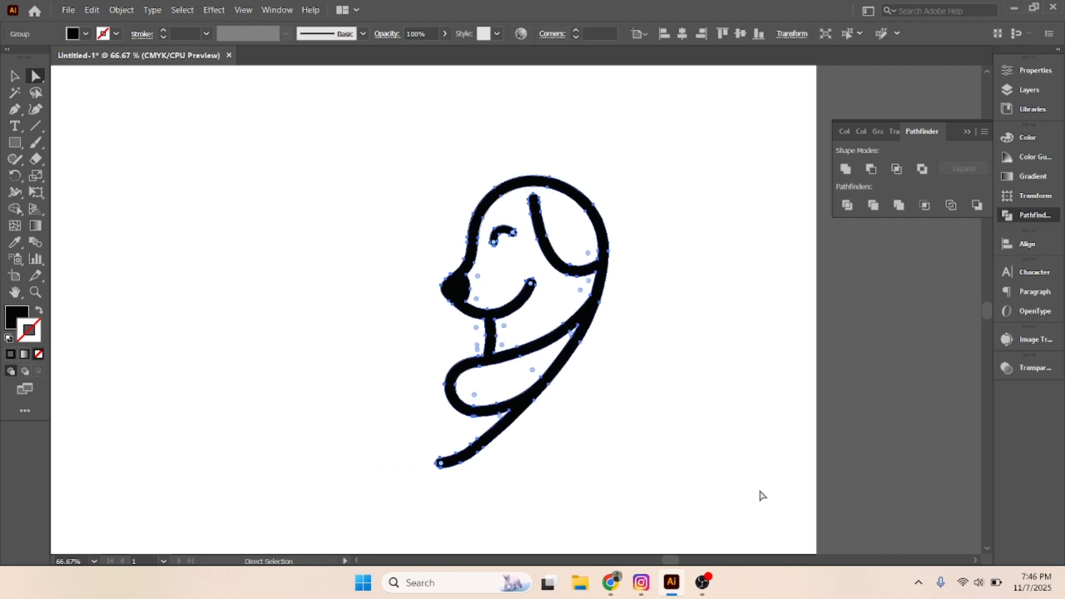
pyautogui.click(684, 439)
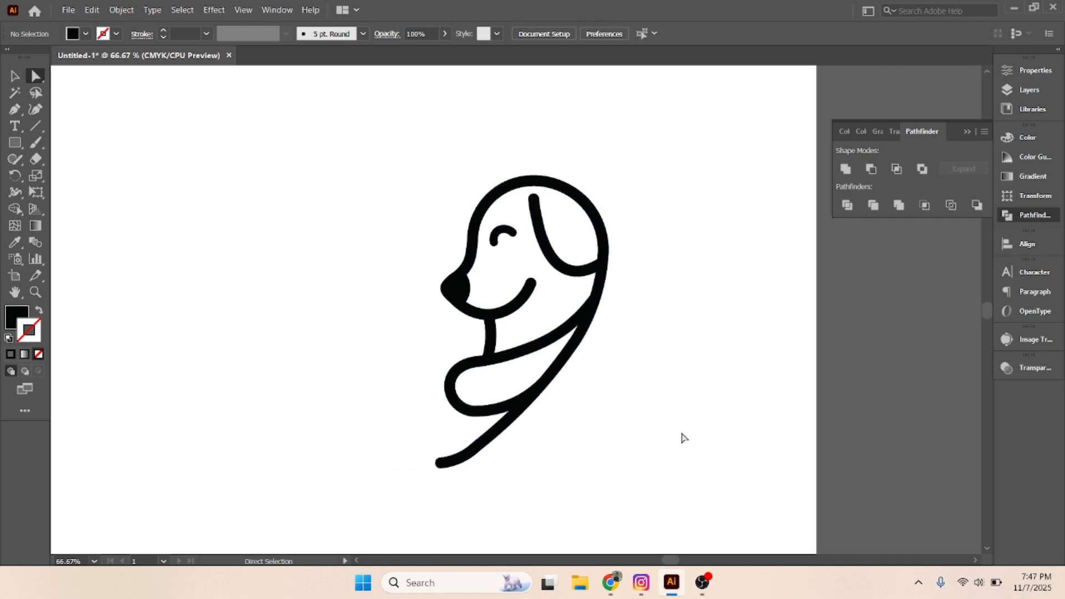
# - Make a mirrored copy of the whole dog group by reflecting it across the vertical axis
pyautogui.click(15, 76)
pyautogui.hotkey('ctrl', '-')
pyautogui.hotkey('ctrl', '-')
pyautogui.moveTo(281, 119); pyautogui.dragTo(501, 348)
pyautogui.hotkey('ctrl', '+')
pyautogui.hotkey('ctrl', '+')
pyautogui.hotkey('ctrl', 'y')
pyautogui.press('a')
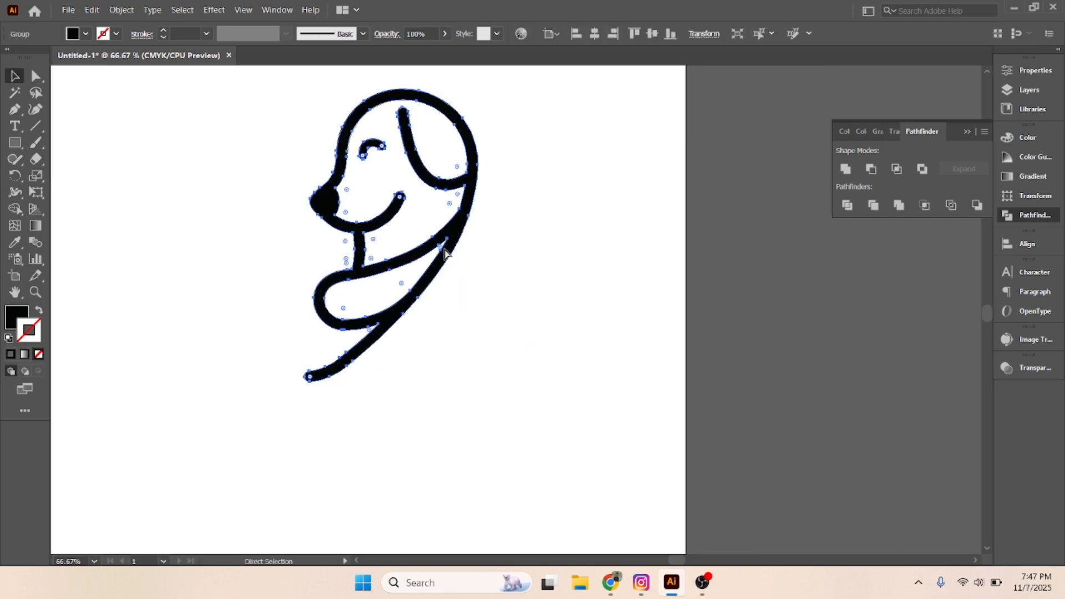
pyautogui.press('v')
pyautogui.press('a')
pyautogui.hotkey('ctrl', 'y')
pyautogui.press('v')
pyautogui.scroll(2, 527, 299)
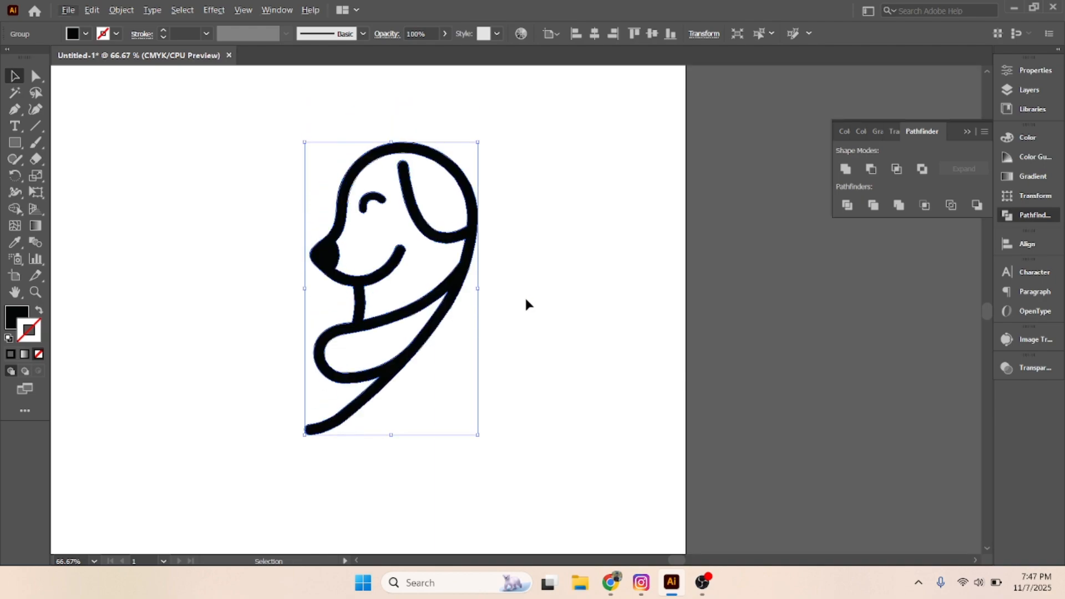
pyautogui.rightClick(436, 279)
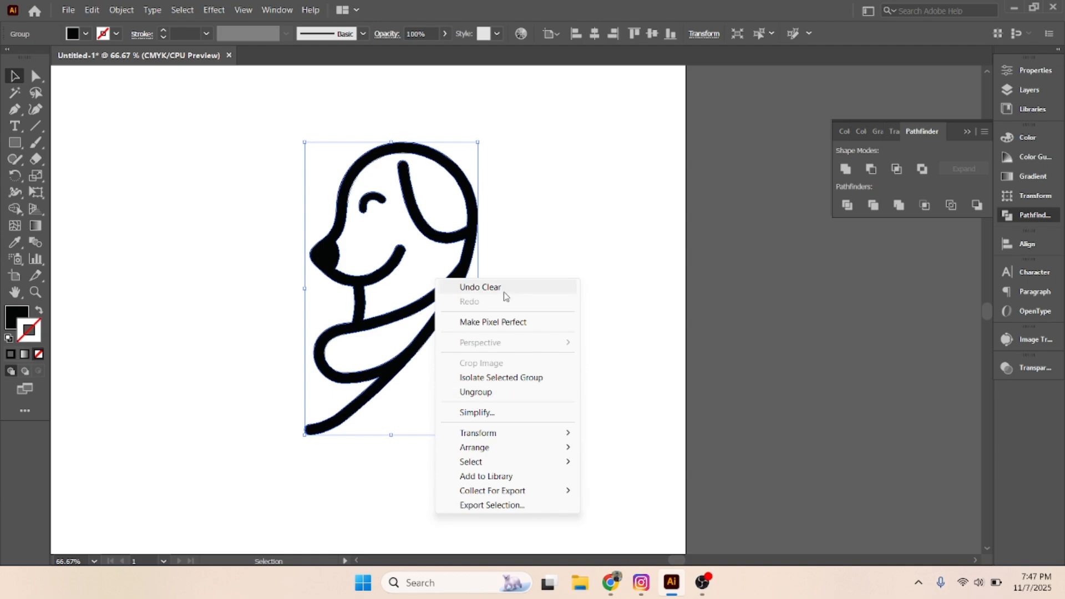
pyautogui.click(535, 238)
pyautogui.click(373, 200)
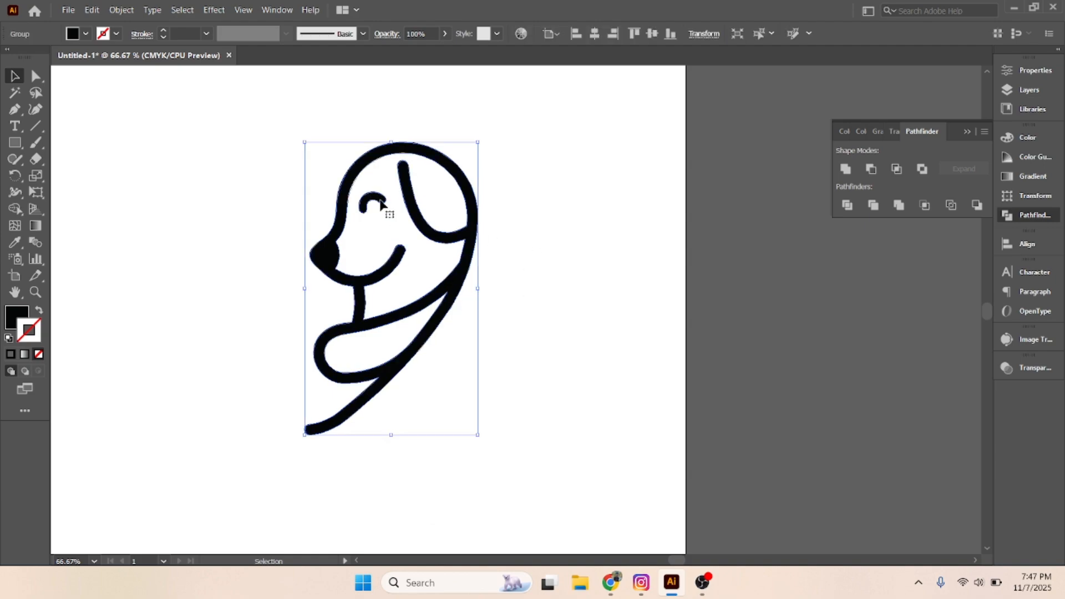
pyautogui.rightClick(443, 217)
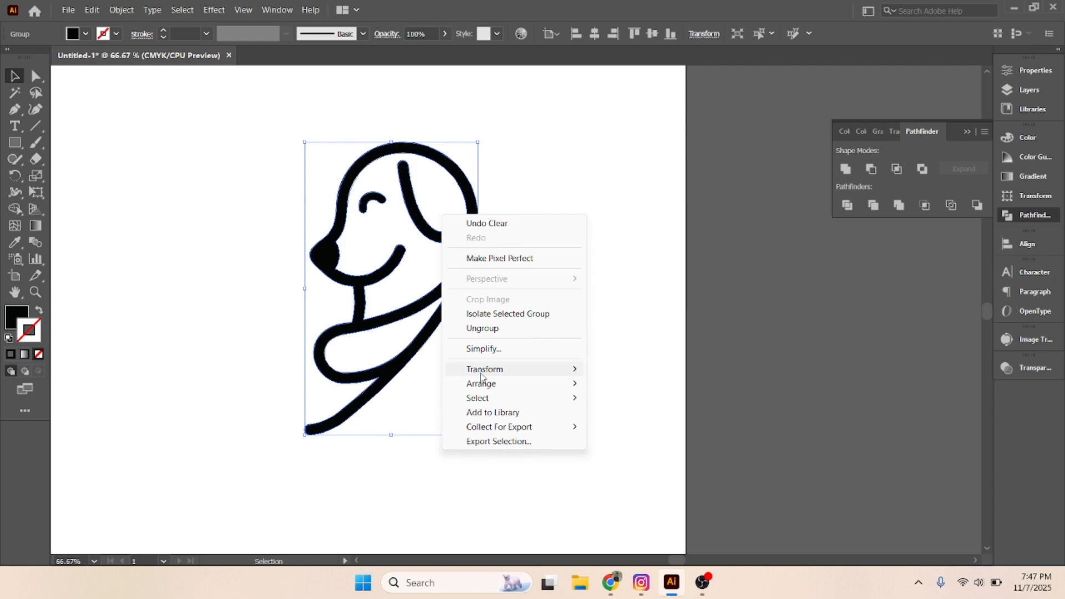
pyautogui.moveTo(487, 369)
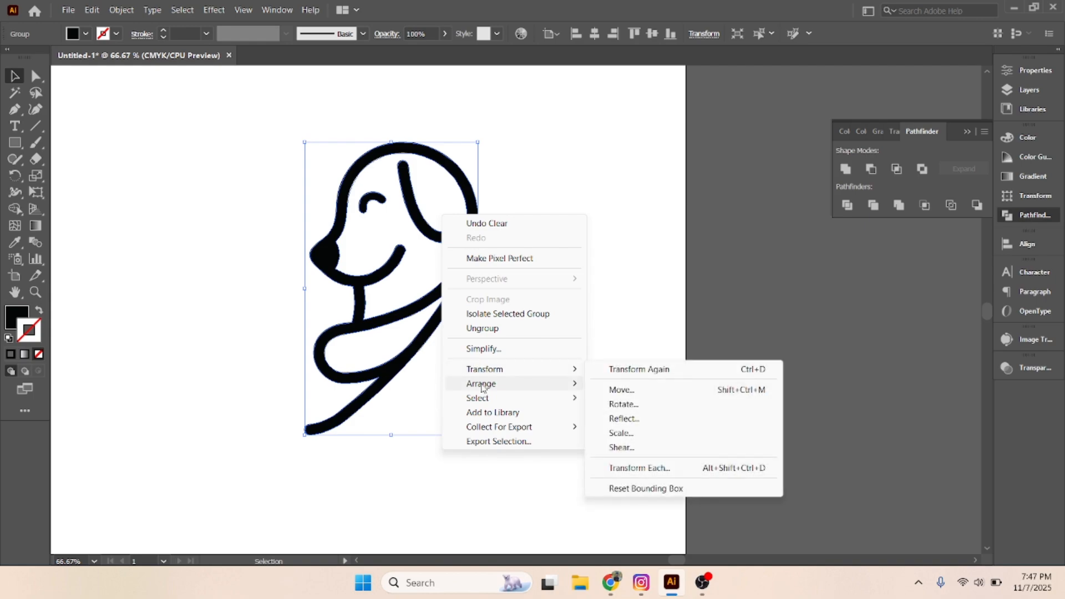
pyautogui.click(630, 420)
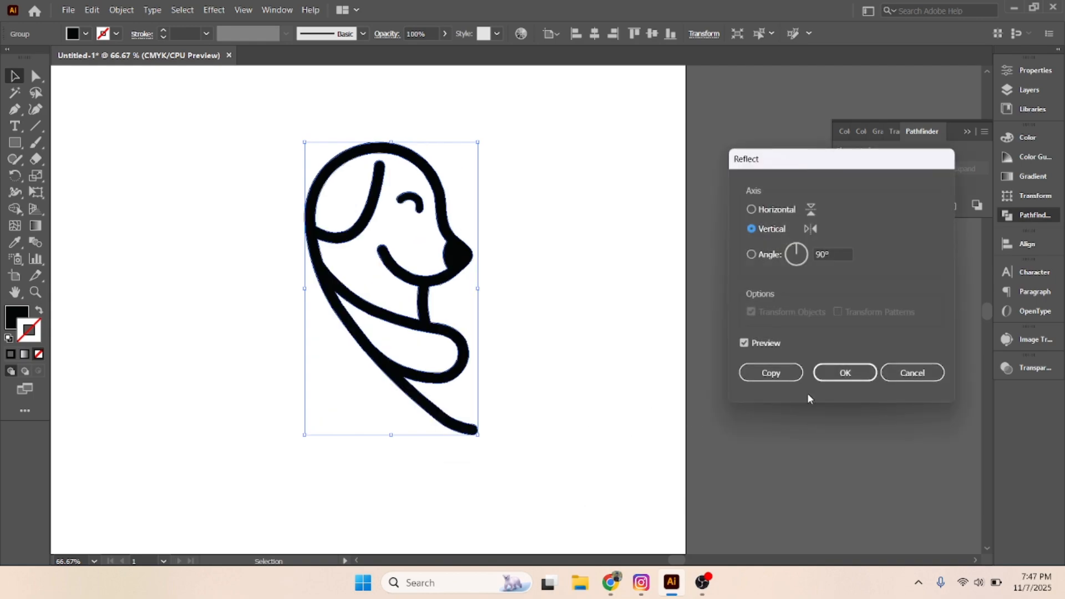
pyautogui.click(771, 372)
# - Move the mirrored dog copy horizontally to the left until both dogs face each other and their tail lines meet at the heart's bottom tip
pyautogui.press('Left')
pyautogui.press('Left')
pyautogui.press('Left')
pyautogui.press('Left')
pyautogui.press('Left')
pyautogui.press('Left')
pyautogui.press('Left')
pyautogui.press('Left')
pyautogui.press('Left')
pyautogui.press('Left')
pyautogui.press('Left')
pyautogui.press('Left')
pyautogui.press('Left')
pyautogui.press('Left')
pyautogui.press('Left')
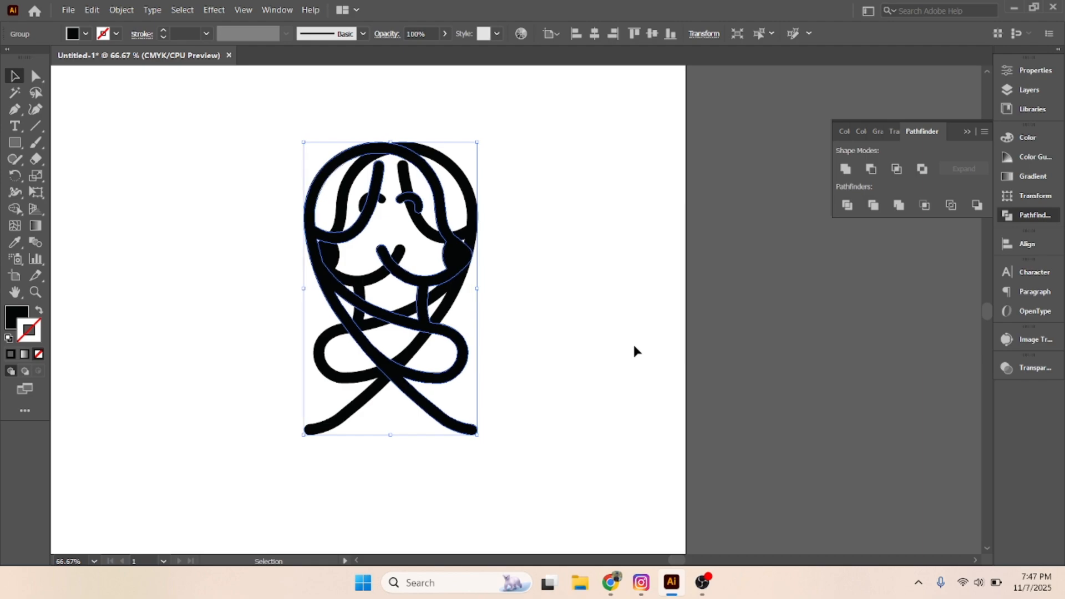
pyautogui.press('Left')
pyautogui.press('Left')
pyautogui.press('Left')
pyautogui.press('Left')
pyautogui.press('Left')
pyautogui.press('Left')
pyautogui.press('Left')
pyautogui.press('Left')
pyautogui.press('Left')
pyautogui.press('Left')
pyautogui.press('Left')
pyautogui.press('Left')
pyautogui.press('Left')
pyautogui.press('Left')
pyautogui.press('Left')
pyautogui.press('Left')
pyautogui.press('Left')
pyautogui.press('Left')
pyautogui.press('Left')
pyautogui.press('Left')
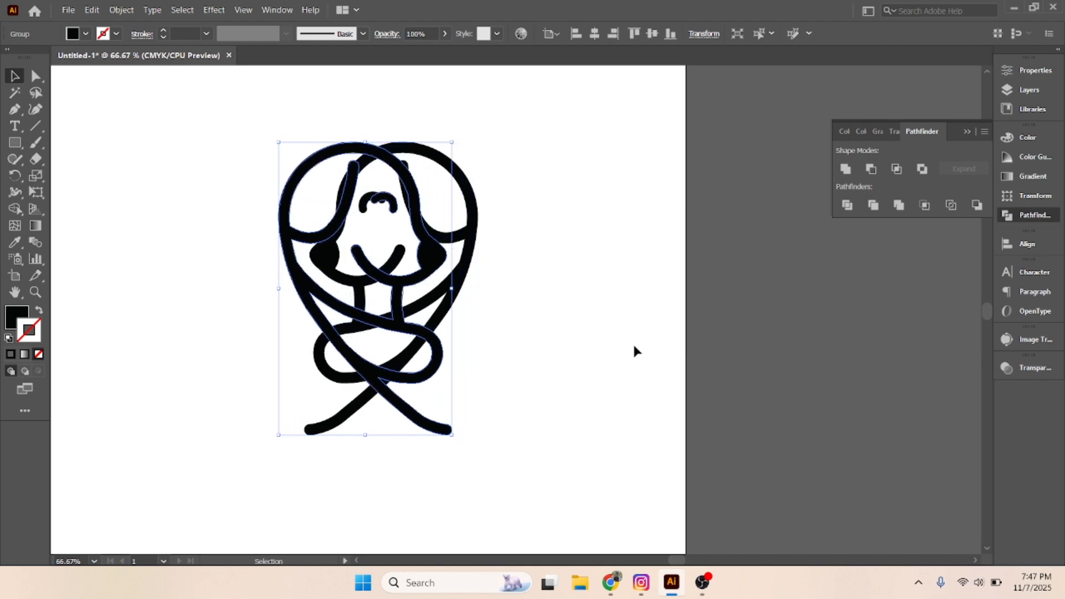
pyautogui.press('Left')
pyautogui.press('Left')
pyautogui.press('Left')
pyautogui.press('Left')
pyautogui.press('Left')
pyautogui.press('Left')
pyautogui.press('Left')
pyautogui.press('Left')
pyautogui.press('Left')
pyautogui.press('Left')
pyautogui.press('Left')
pyautogui.press('Left')
pyautogui.press('Left')
pyautogui.press('Left')
pyautogui.press('Left')
pyautogui.press('Left')
pyautogui.press('Left')
pyautogui.press('Left')
pyautogui.press('Left')
pyautogui.press('Left')
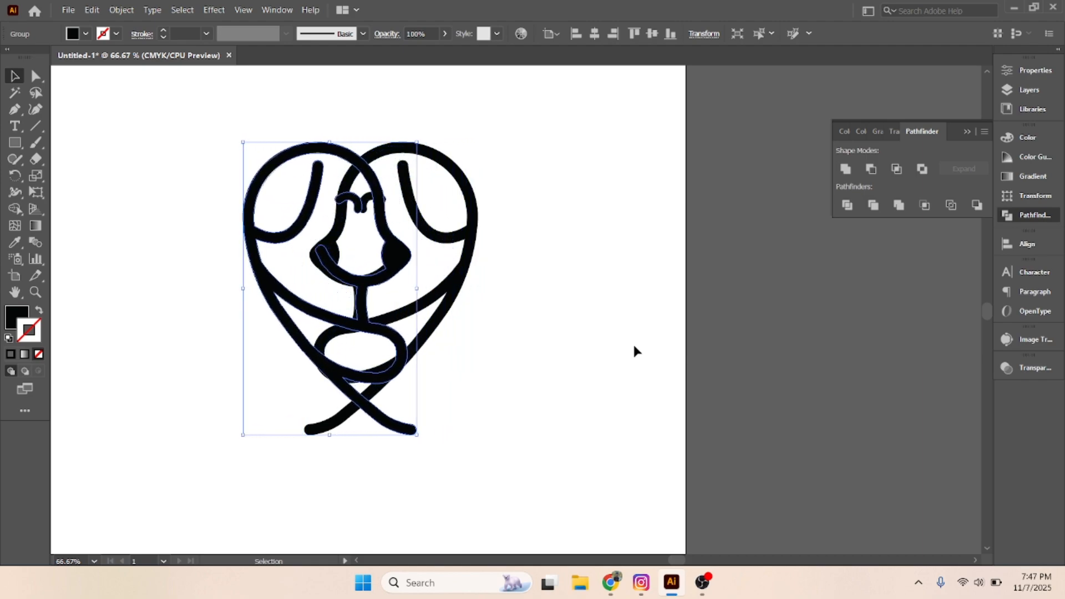
pyautogui.press('Left')
pyautogui.press('Left')
pyautogui.press('Left')
pyautogui.press('Left')
pyautogui.press('Left')
pyautogui.press('Left')
pyautogui.press('Left')
pyautogui.press('Left')
pyautogui.press('Left')
pyautogui.press('Left')
pyautogui.press('Left')
pyautogui.press('Left')
pyautogui.press('Left')
pyautogui.press('Left')
pyautogui.press('Left')
pyautogui.press('Left')
pyautogui.press('Left')
pyautogui.press('Left')
pyautogui.press('Left')
pyautogui.press('Left')
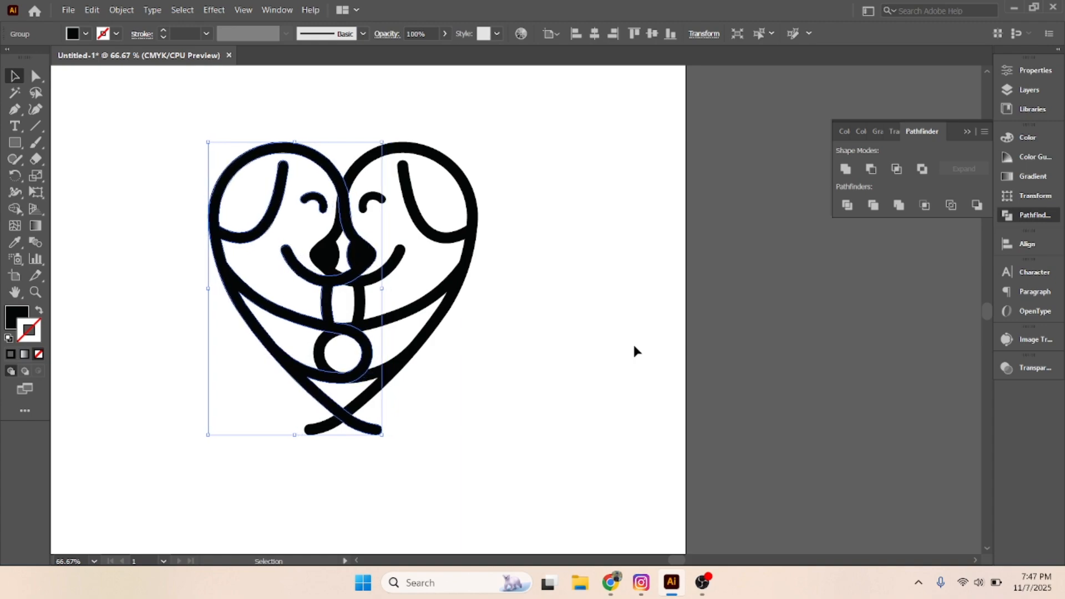
pyautogui.press('Left')
pyautogui.press('Left')
pyautogui.press('Left')
pyautogui.press('Left')
pyautogui.press('Left')
pyautogui.press('Left')
pyautogui.press('Left')
pyautogui.press('Left')
pyautogui.press('Left')
pyautogui.press('Left')
pyautogui.press('Left')
pyautogui.press('Left')
pyautogui.press('Left')
pyautogui.press('Left')
pyautogui.press('Left')
pyautogui.press('Left')
pyautogui.press('Left')
pyautogui.press('Left')
pyautogui.press('Left')
pyautogui.press('Left')
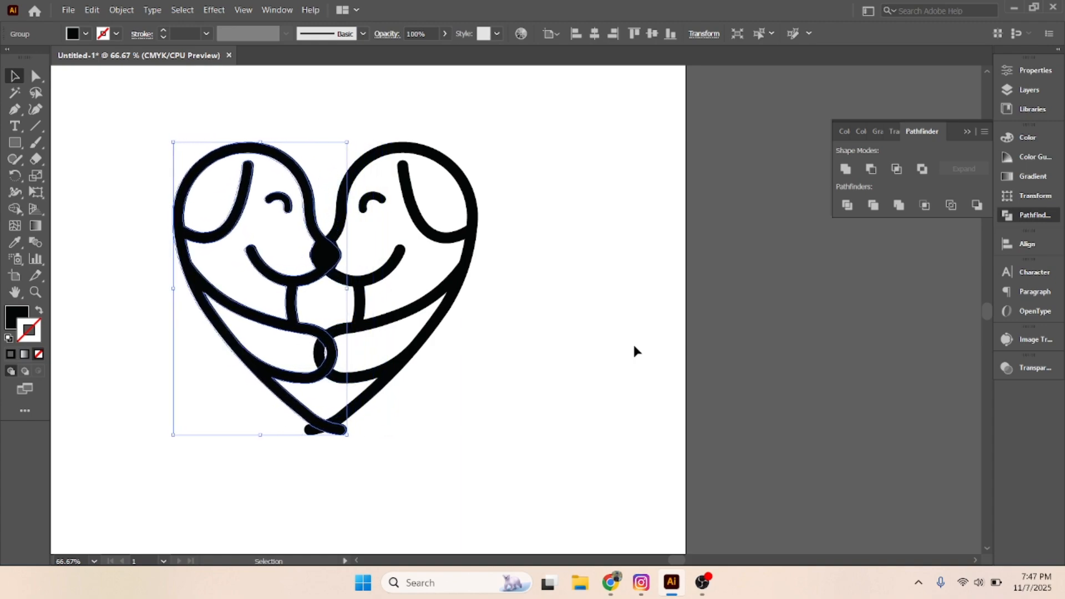
pyautogui.press('Left')
pyautogui.press('Left')
pyautogui.press('Left')
pyautogui.press('Left')
pyautogui.press('Left')
pyautogui.press('Left')
pyautogui.press('Left')
pyautogui.press('Left')
pyautogui.press('Left')
pyautogui.press('Left')
pyautogui.press('Left')
pyautogui.press('Left')
pyautogui.press('Left')
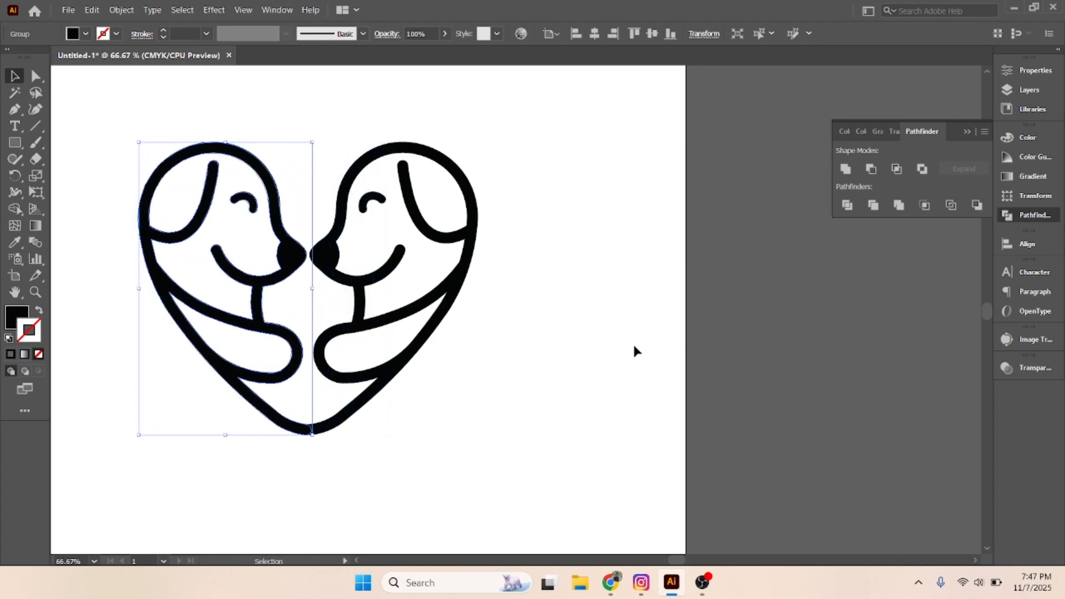
# - Examine the join between the two dogs' lines at the heart's bottom tip and select the mirrored dog
pyautogui.click(603, 348)
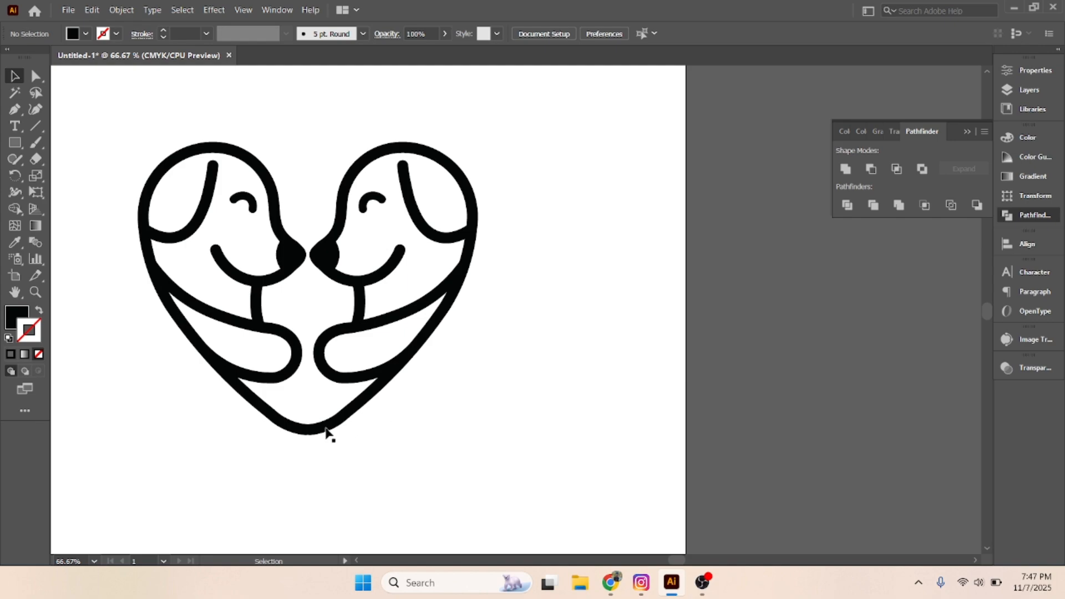
pyautogui.scroll(2, 322, 427)
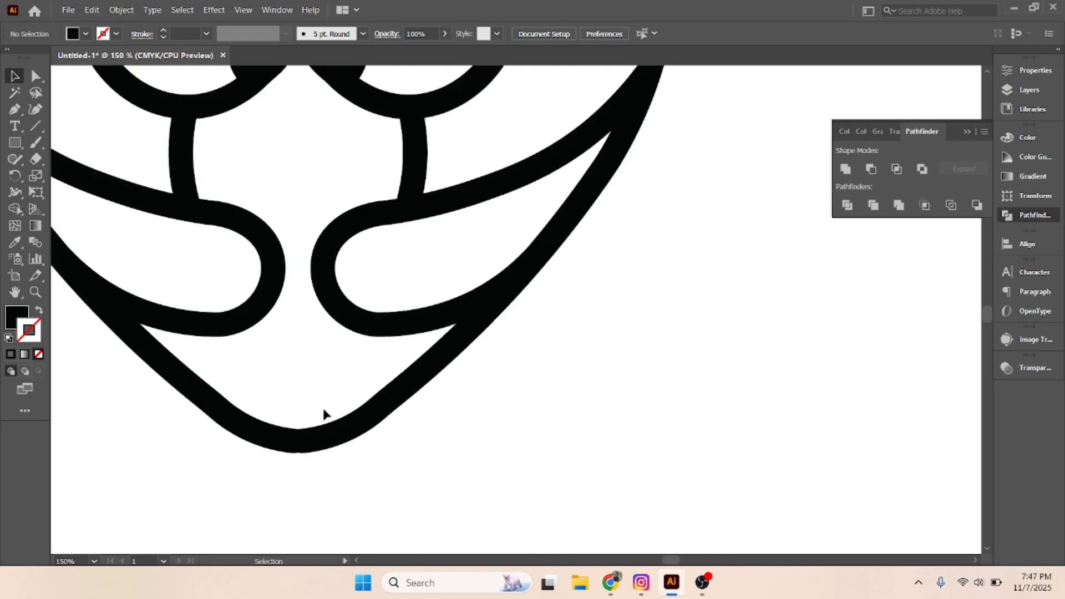
pyautogui.moveTo(323, 416); pyautogui.dragTo(440, 428)
pyautogui.scroll(1, 425, 426)
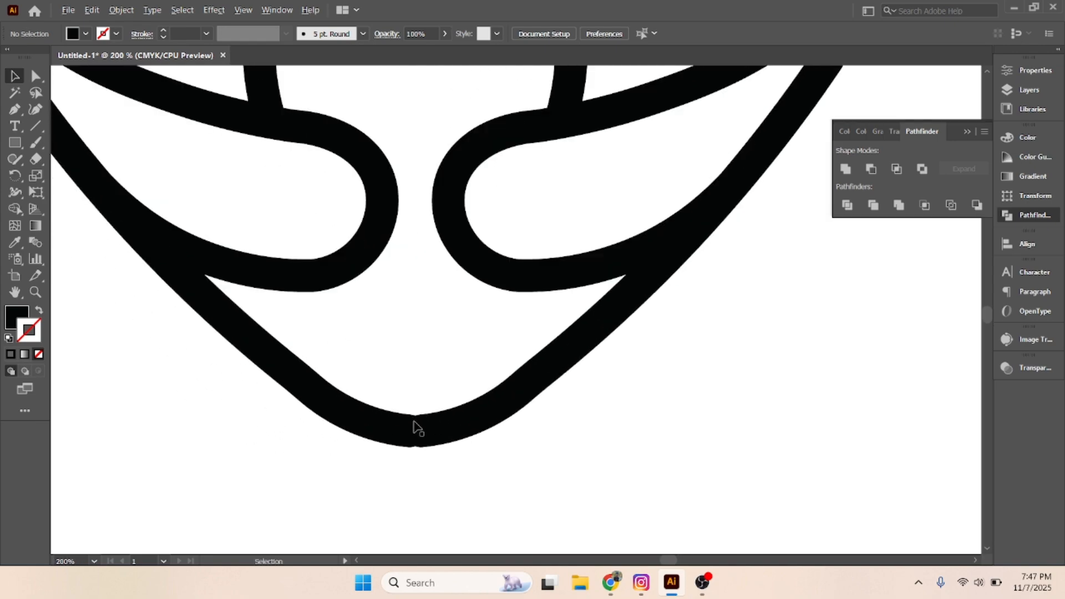
pyautogui.scroll(1, 416, 428)
pyautogui.scroll(-3, 417, 428)
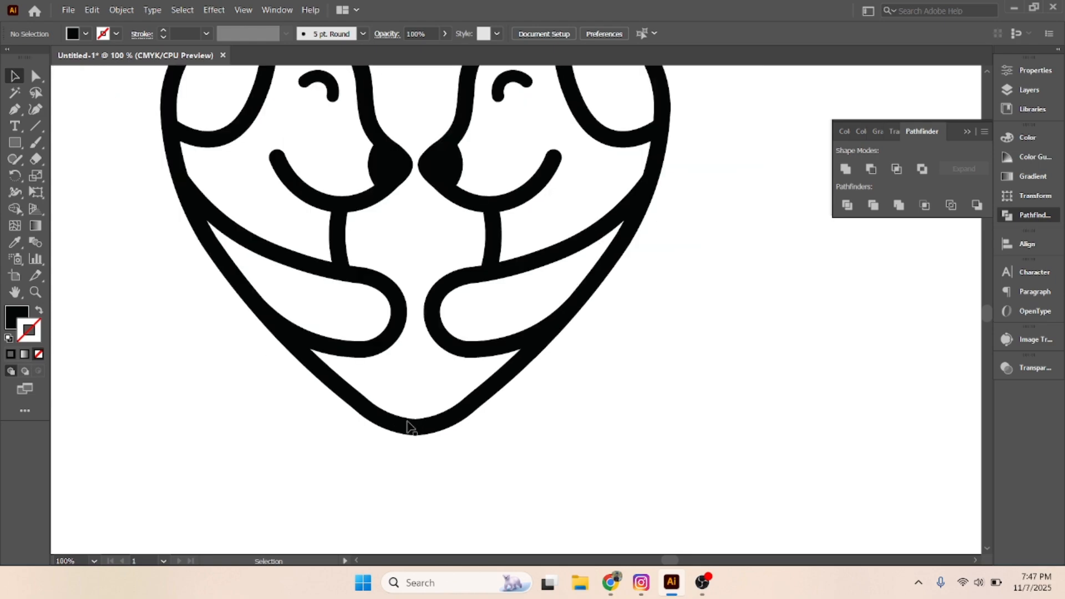
pyautogui.scroll(-1, 399, 433)
pyautogui.click(394, 428)
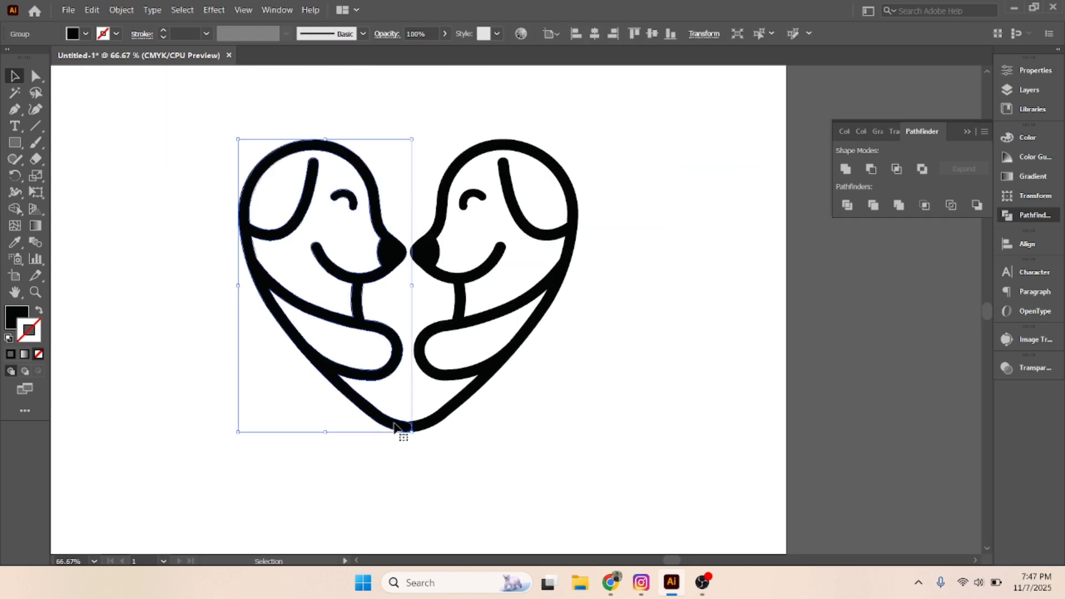
# - Nudge the mirrored dog to the left to open a gap between the noses and the tail ends
pyautogui.press('Left')
pyautogui.press('Left')
pyautogui.press('Left')
pyautogui.press('Left')
pyautogui.press('Left')
pyautogui.press('Left')
pyautogui.press('Left')
pyautogui.press('Left')
pyautogui.press('Left')
pyautogui.press('Left')
pyautogui.press('Left')
pyautogui.press('Left')
pyautogui.press('Left')
pyautogui.press('Left')
pyautogui.press('Left')
pyautogui.press('Left')
pyautogui.press('Left')
pyautogui.press('Left')
pyautogui.press('Left')
pyautogui.press('Left')
pyautogui.press('Left')
pyautogui.press('Left')
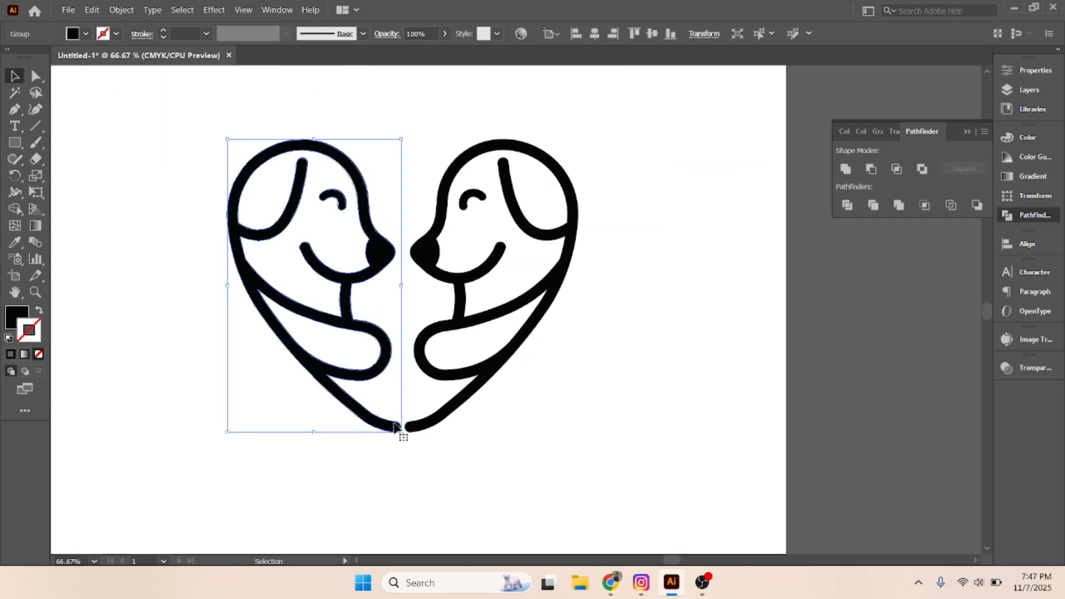
pyautogui.click(527, 433)
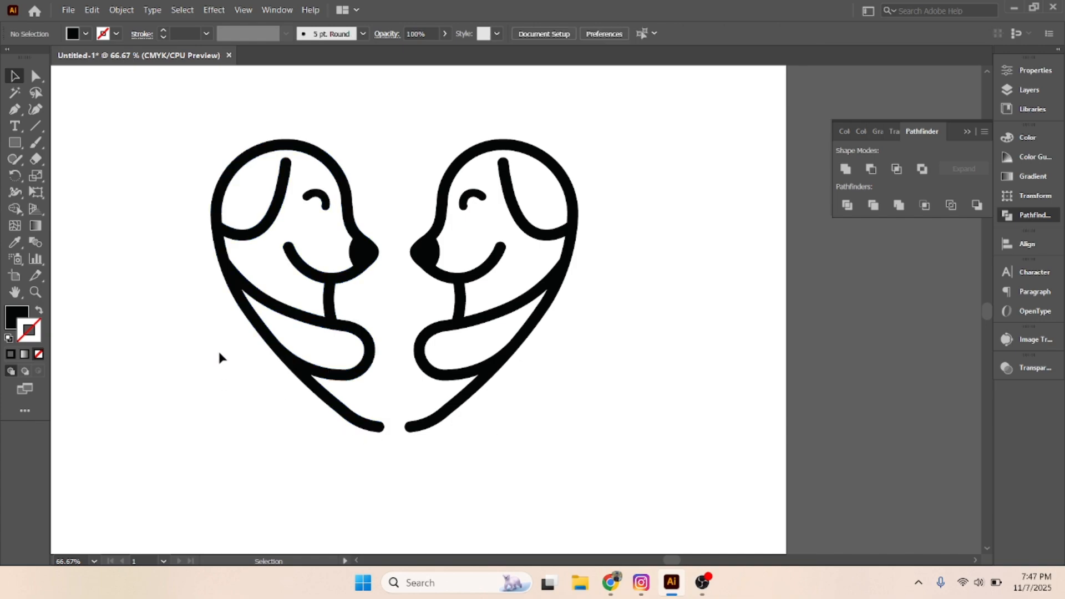
# - Nudge the mirrored dog back to the right until only a small gap separates the two tail ends
pyautogui.click(281, 215)
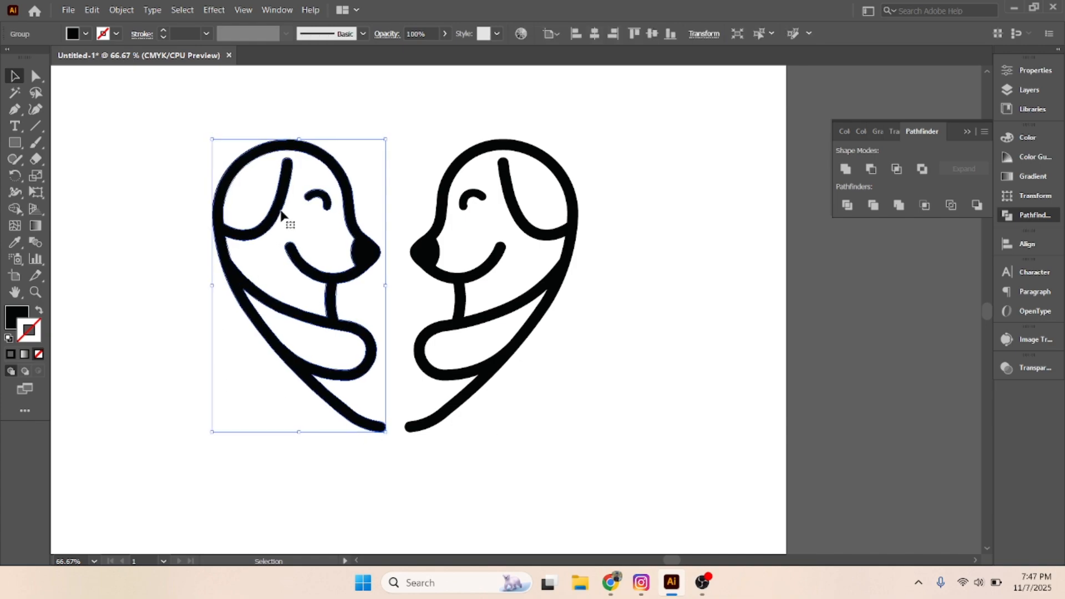
pyautogui.press('Right')
pyautogui.press('Right')
pyautogui.press('Right')
pyautogui.press('Right')
pyautogui.press('Right')
pyautogui.press('Right')
pyautogui.press('Right')
pyautogui.press('Right')
pyautogui.press('Right')
pyautogui.press('Right')
pyautogui.press('Right')
pyautogui.press('Right')
pyautogui.press('Right')
pyautogui.press('Right')
pyautogui.press('Right')
pyautogui.press('Right')
pyautogui.press('Right')
pyautogui.press('Right')
pyautogui.press('Right')
pyautogui.press('Right')
pyautogui.click(568, 361)
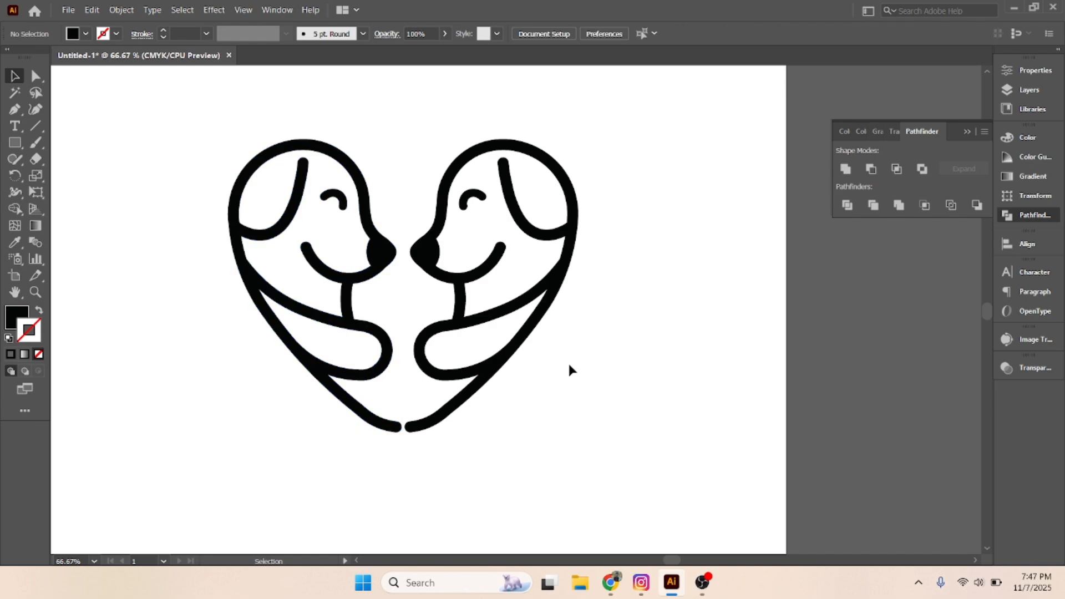
# - In outline view, draw a closed four-cornered Pen path bridging the gap, with its corners on the upper and lower edges of both tails
pyautogui.scroll(3, 388, 427)
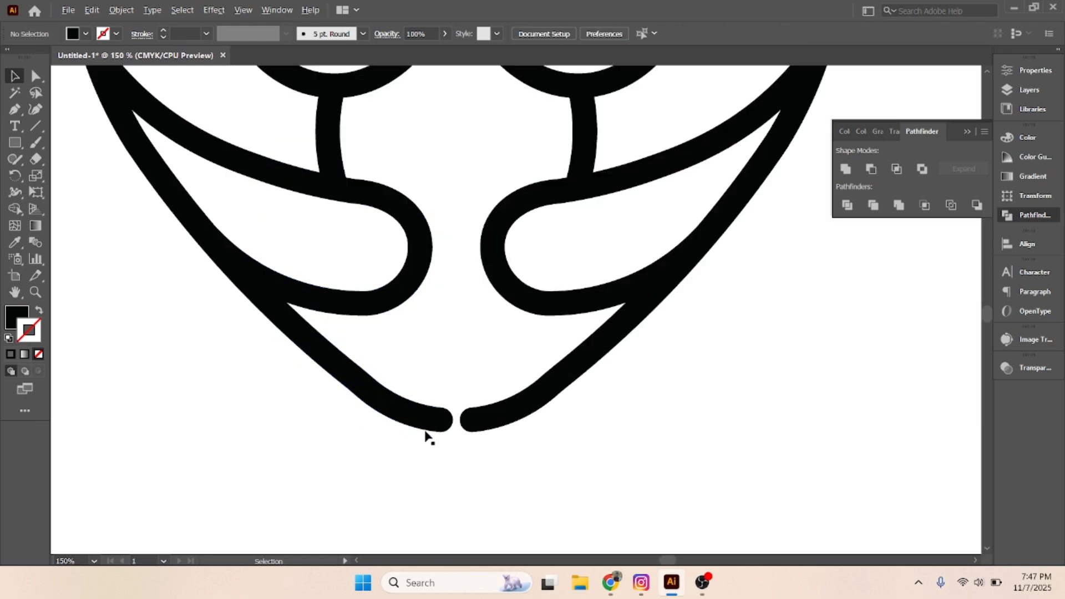
pyautogui.scroll(3, 435, 433)
pyautogui.moveTo(488, 424); pyautogui.dragTo(432, 425)
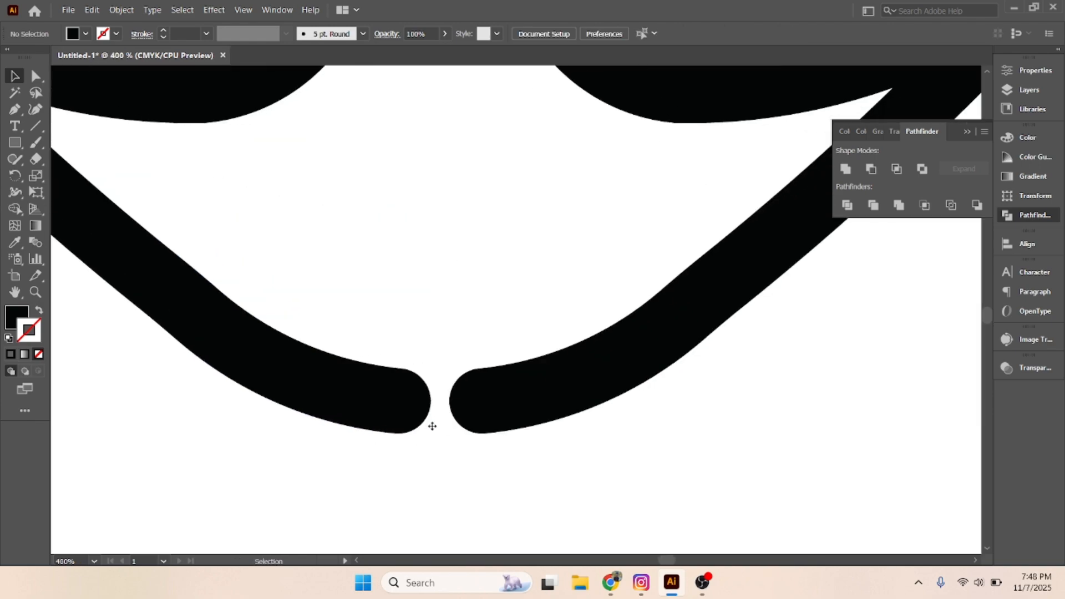
pyautogui.scroll(1, 432, 424)
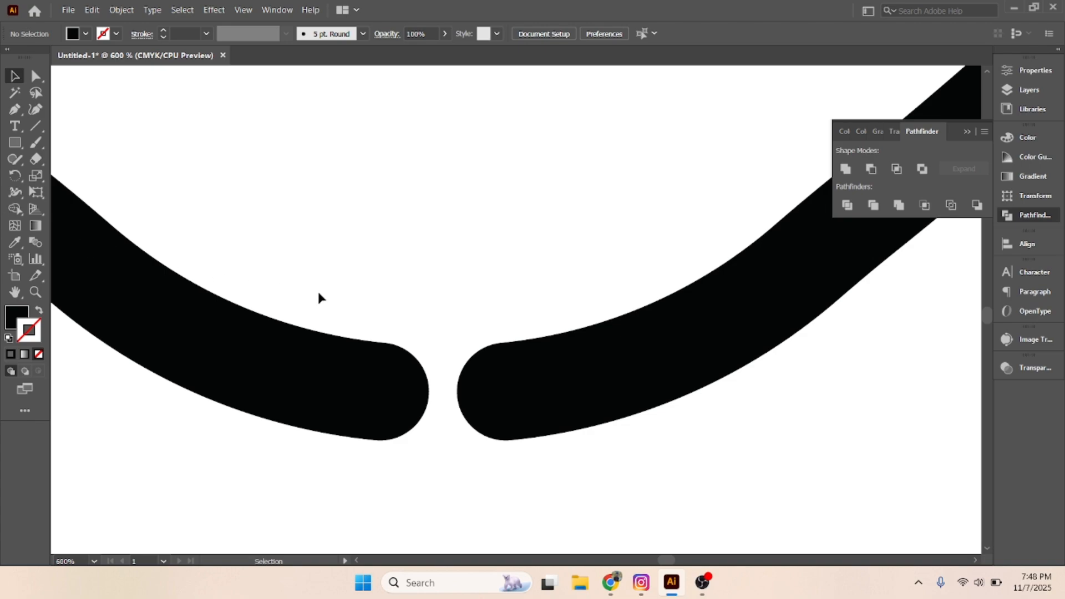
pyautogui.hotkey('ctrl', 'y')
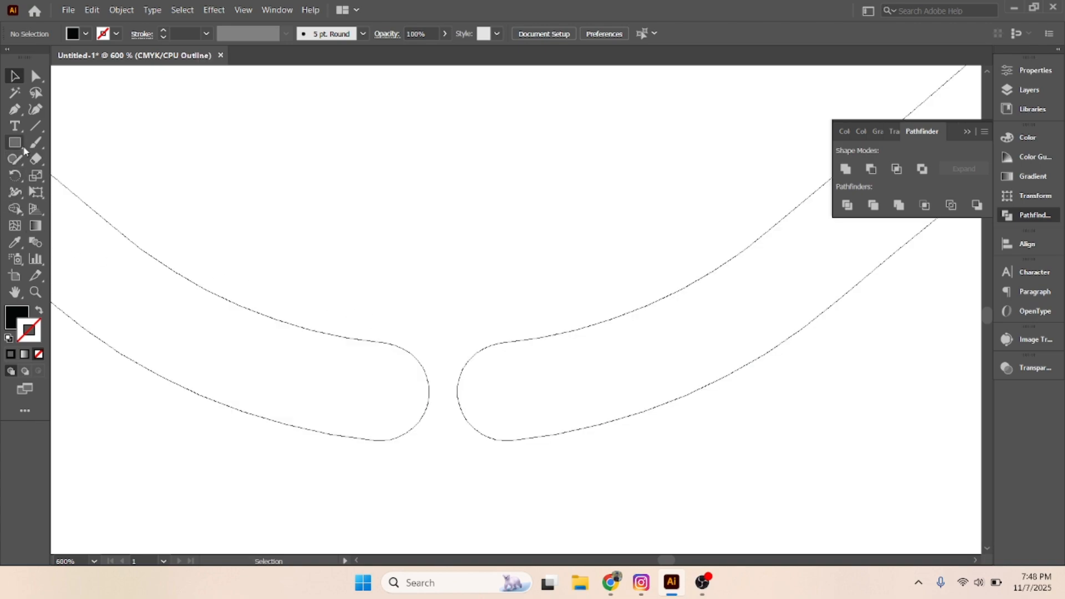
pyautogui.click(17, 114)
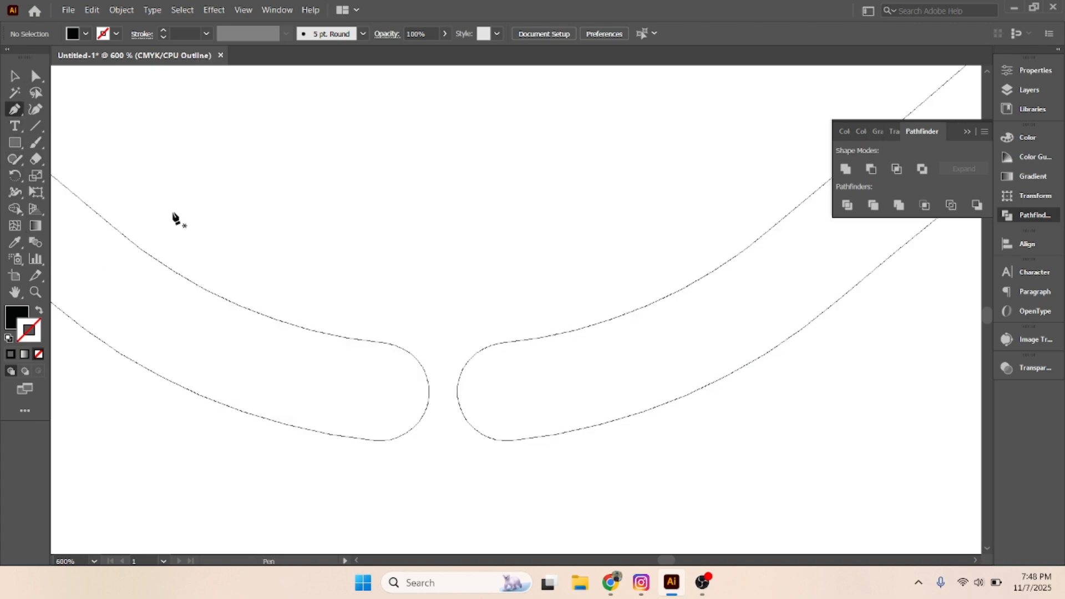
pyautogui.scroll(1, 305, 335)
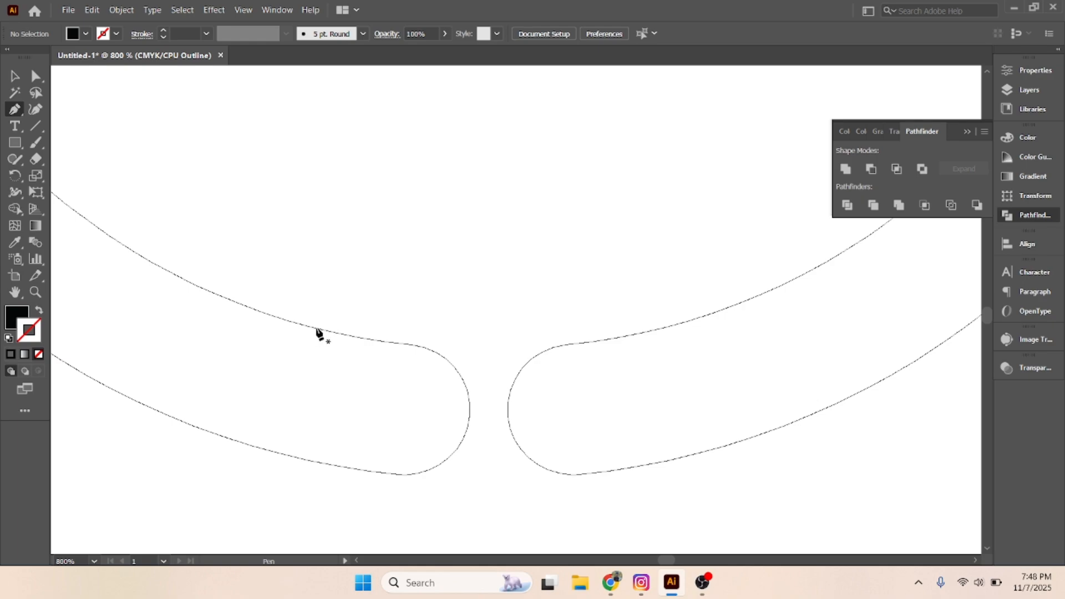
pyautogui.click(316, 328)
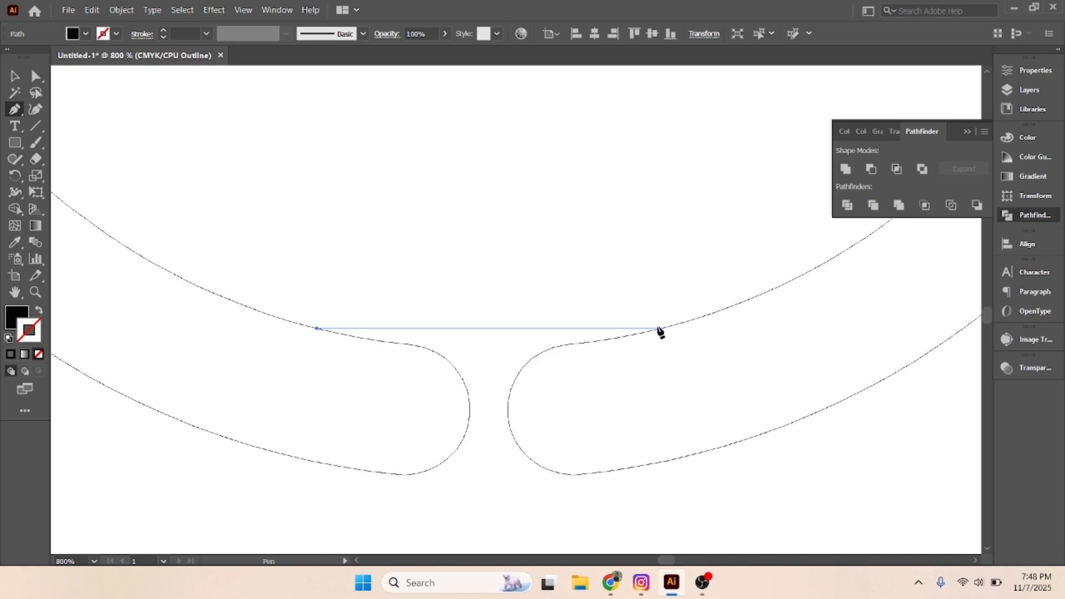
pyautogui.press('ctrl')
pyautogui.click(662, 329)
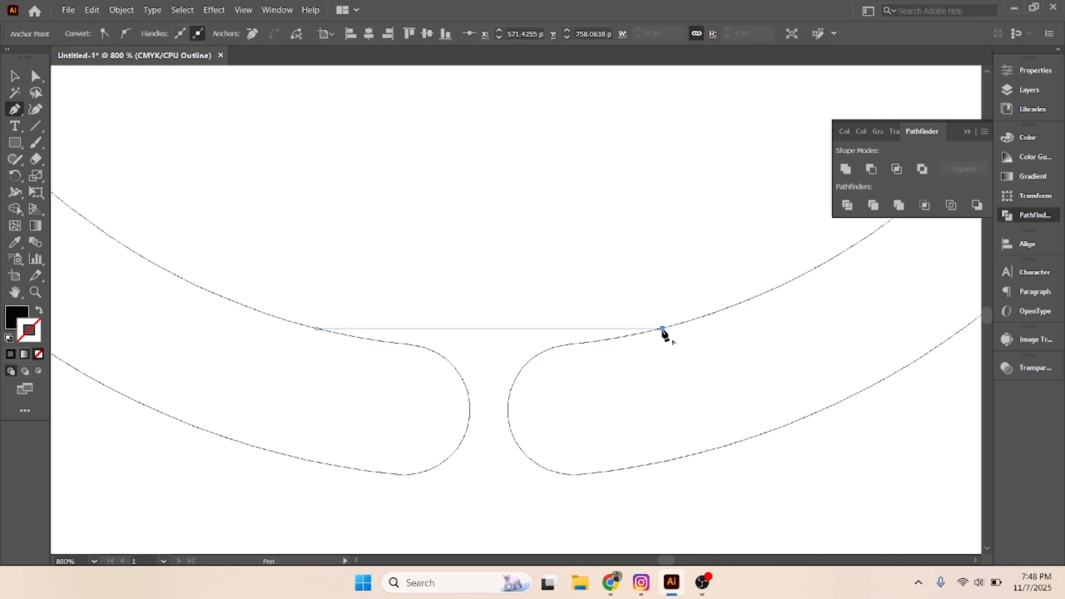
pyautogui.click(663, 461)
pyautogui.scroll(4, 627, 475)
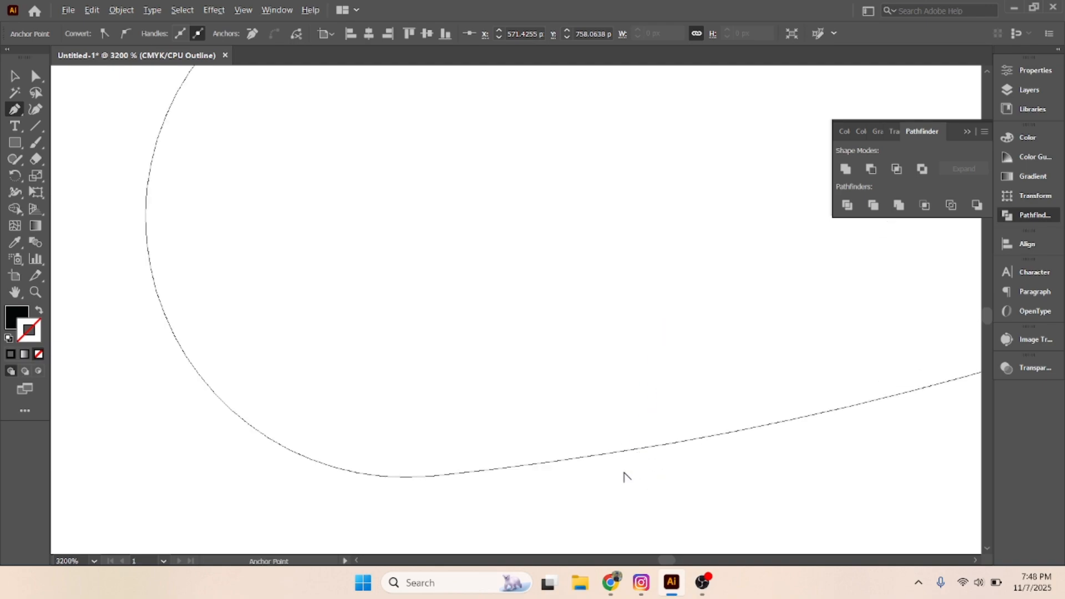
pyautogui.click(766, 428)
pyautogui.scroll(-4, 765, 428)
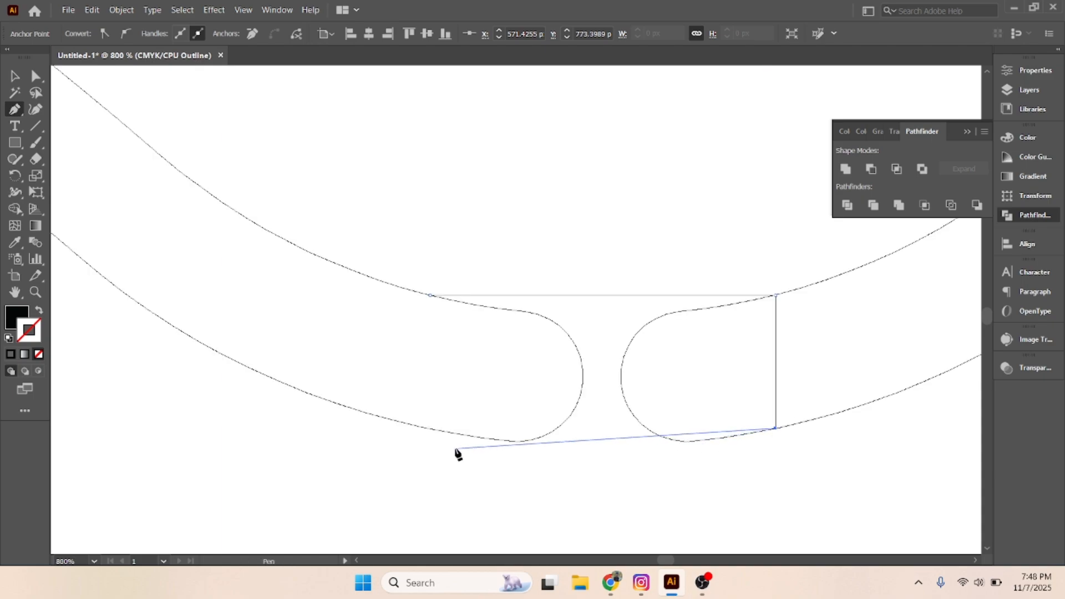
pyautogui.scroll(2, 423, 427)
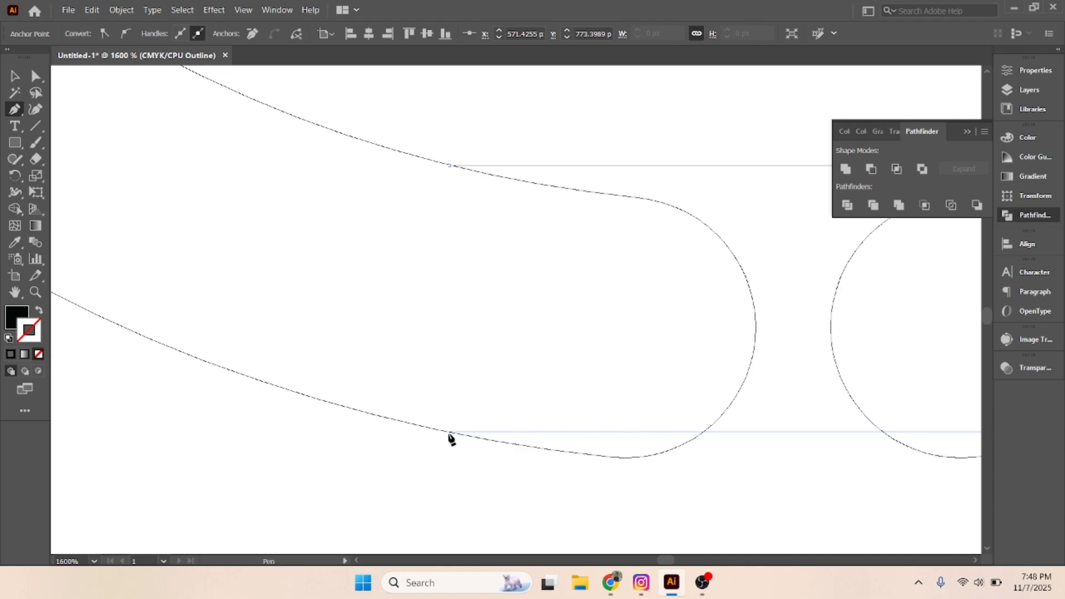
pyautogui.click(447, 432)
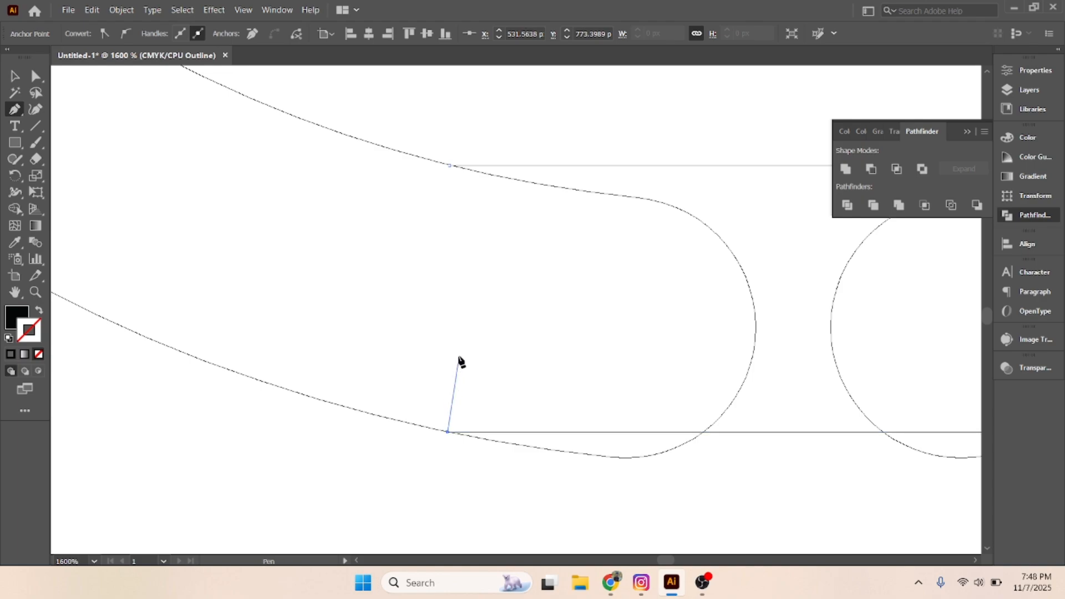
pyautogui.click(449, 166)
# - Bend the bridge shape's upper and lower edges downward with the Curvature tool so they follow the tails' curves
pyautogui.click(35, 109)
pyautogui.press('space')
pyautogui.moveTo(556, 229); pyautogui.dragTo(183, 254)
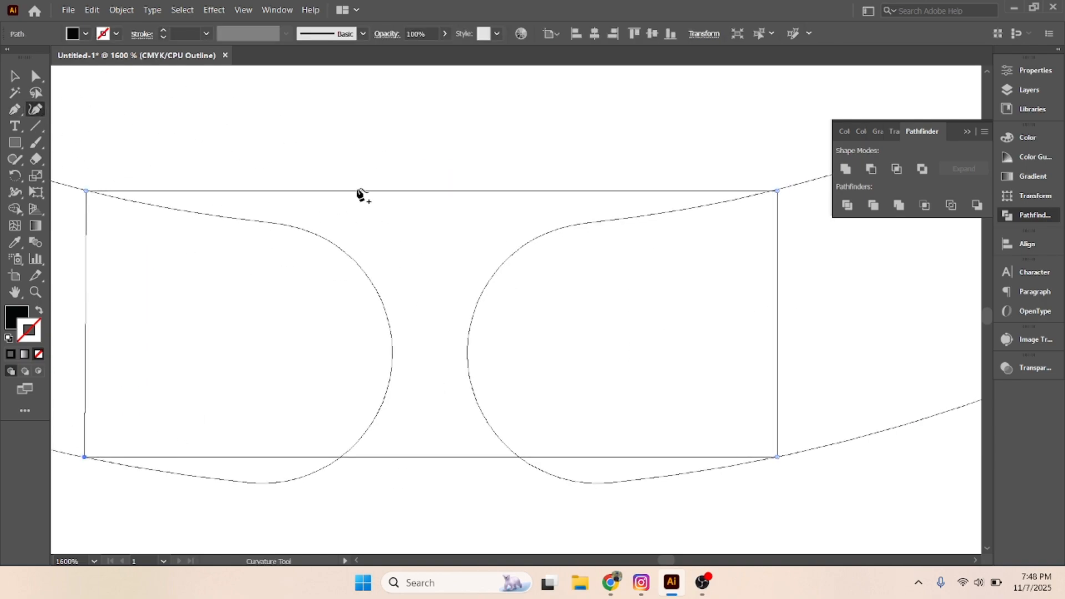
pyautogui.moveTo(413, 193); pyautogui.dragTo(410, 230)
pyautogui.moveTo(410, 235); pyautogui.dragTo(410, 233)
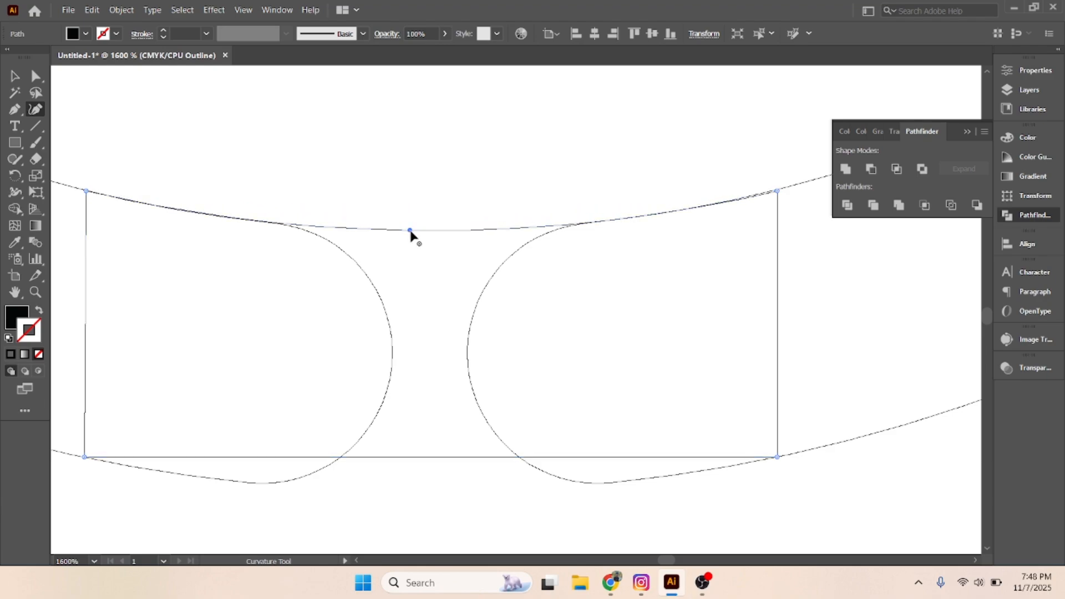
pyautogui.scroll(-1, 447, 480)
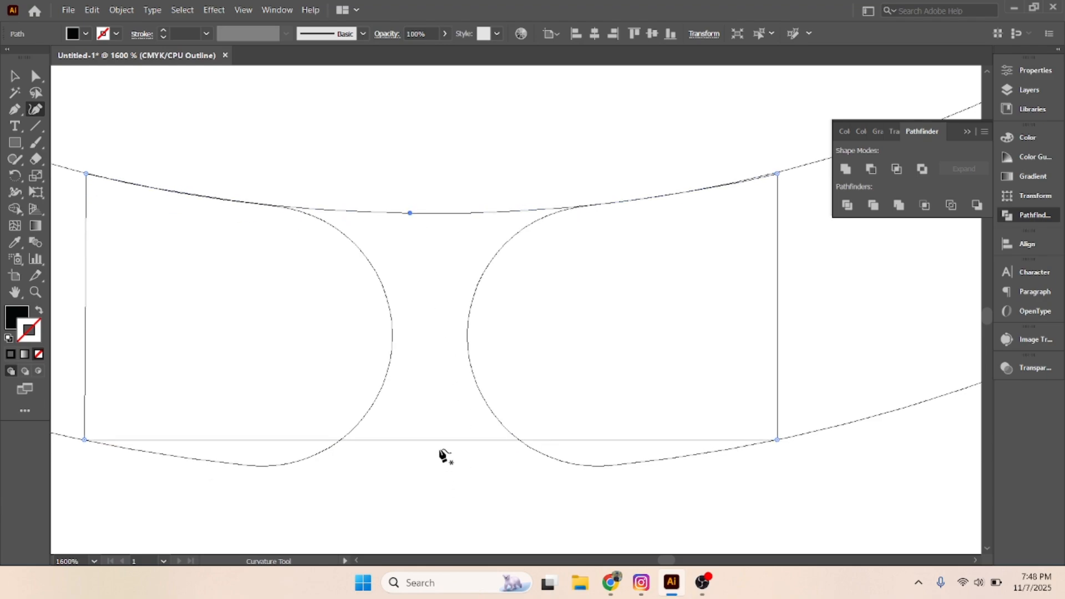
pyautogui.moveTo(433, 441); pyautogui.dragTo(435, 478)
# - Move the bridge shape's upper-right corner exactly onto the right tail's outline and check how the upper edge fits
pyautogui.scroll(3, 760, 269)
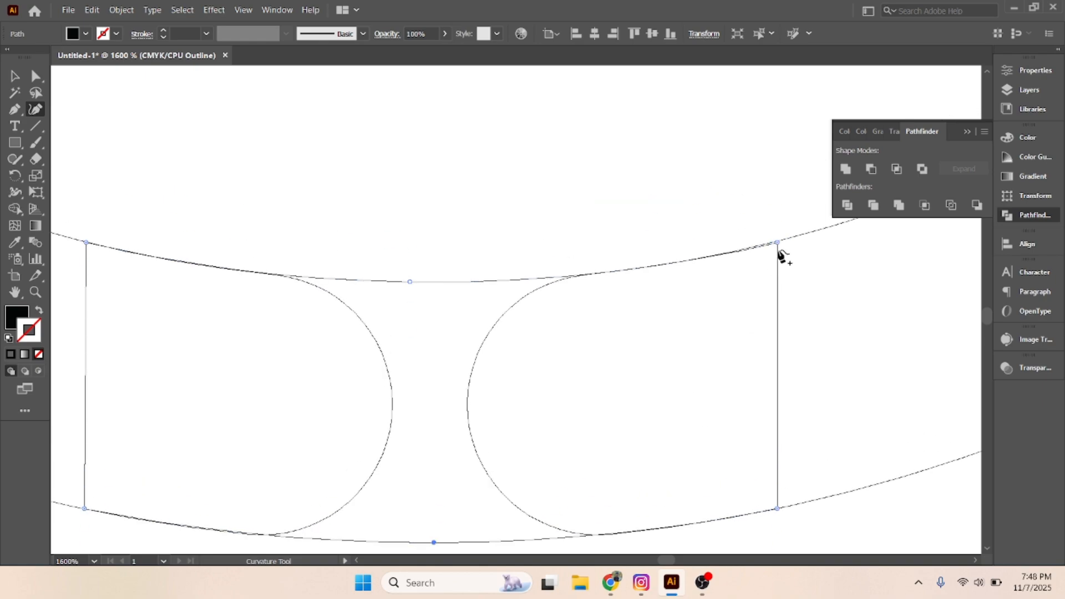
pyautogui.scroll(3, 780, 252)
pyautogui.scroll(1, 780, 253)
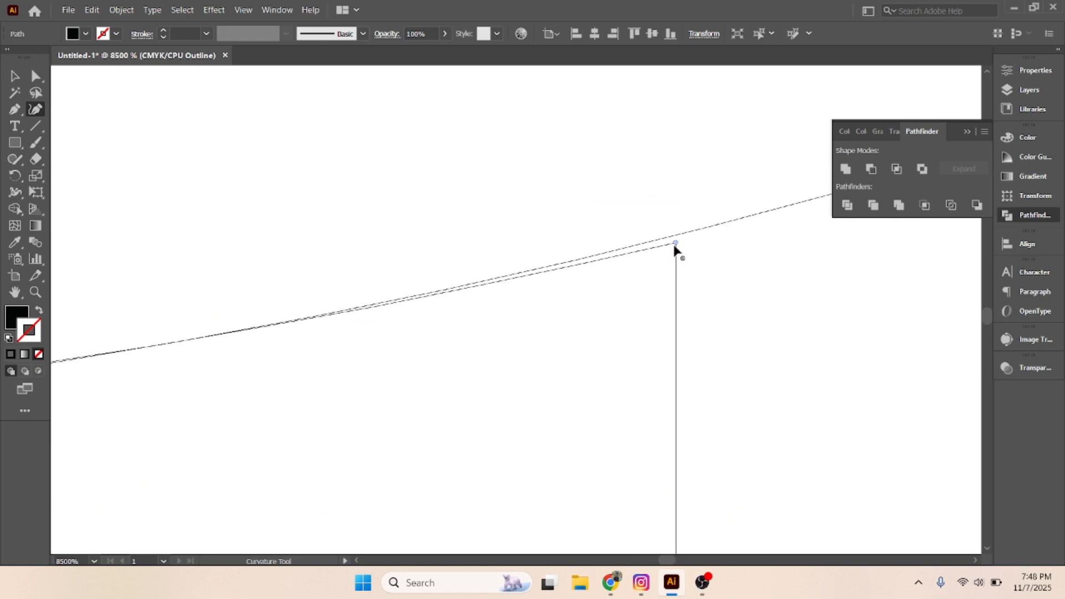
pyautogui.moveTo(676, 244); pyautogui.dragTo(675, 237)
pyautogui.scroll(-2, 278, 283)
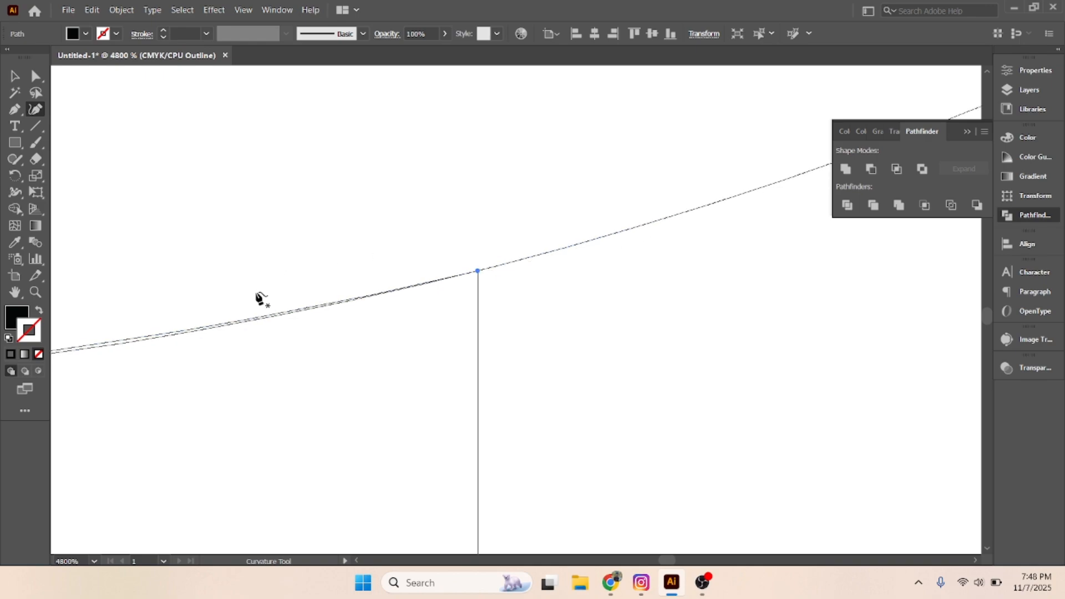
pyautogui.press('space')
pyautogui.moveTo(261, 300); pyautogui.dragTo(767, 309)
pyautogui.scroll(-1, 304, 359)
pyautogui.scroll(-1, 351, 361)
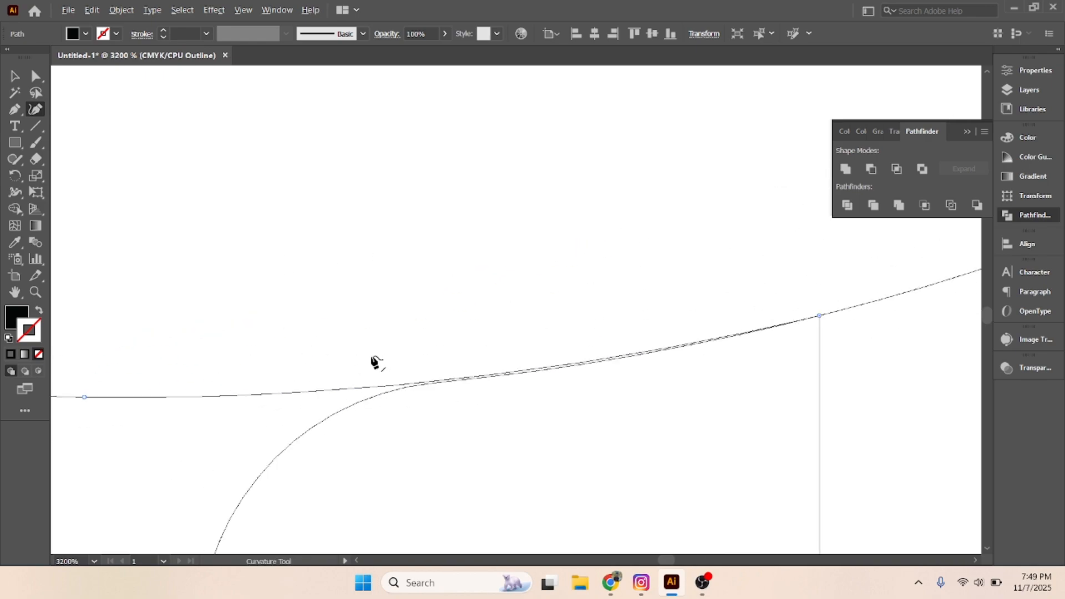
pyautogui.scroll(-1, 373, 361)
pyautogui.moveTo(313, 380); pyautogui.dragTo(404, 374)
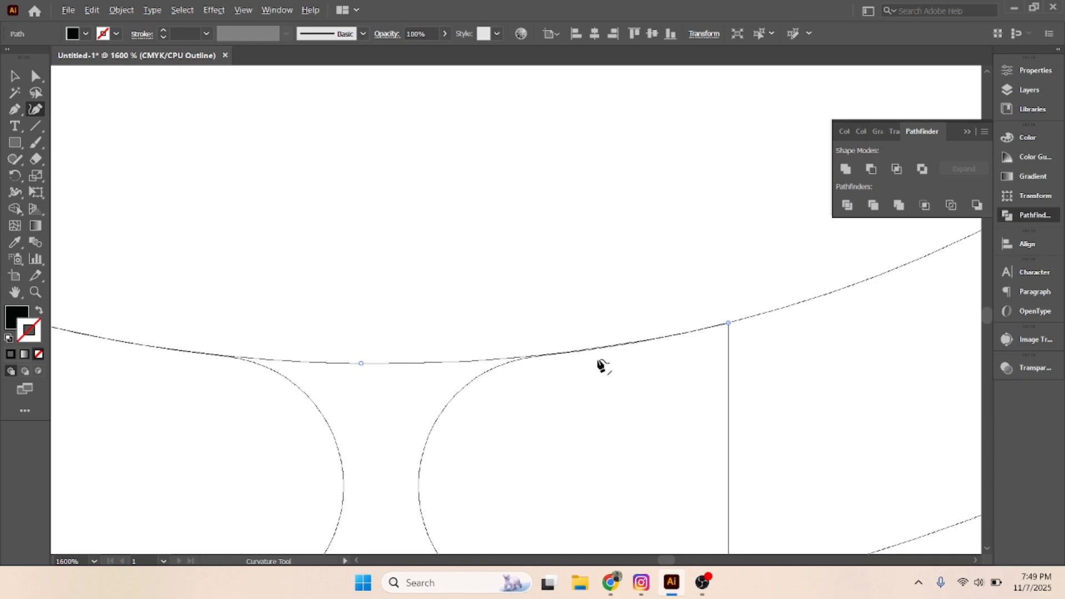
pyautogui.scroll(-1, 450, 365)
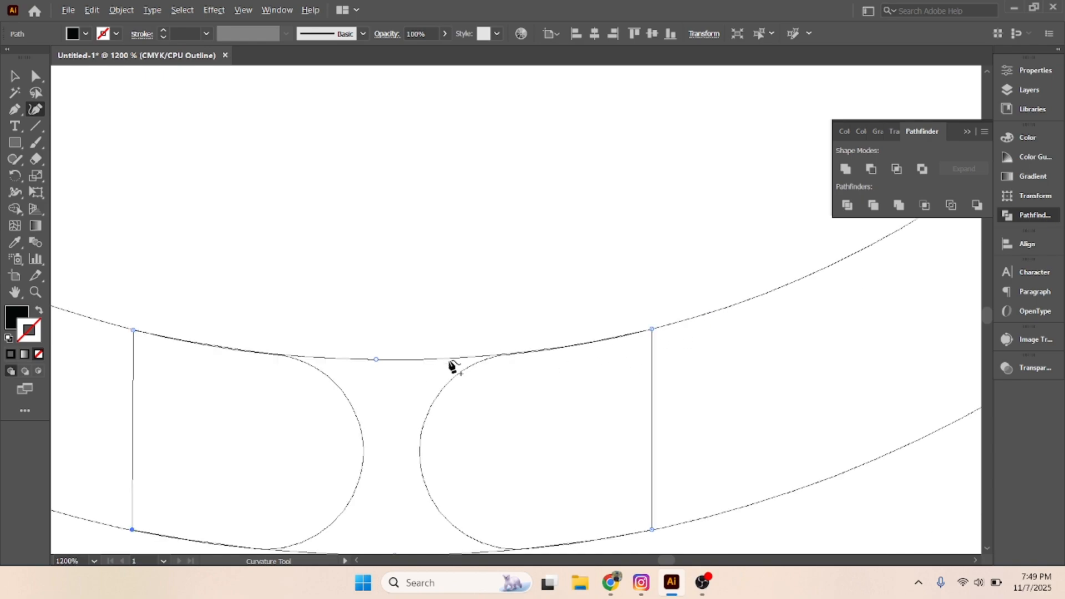
pyautogui.scroll(-1, 450, 365)
# - Return to the normal preview and unite the bridge shape with both dogs into one shape
pyautogui.hotkey('ctrl', 'y')
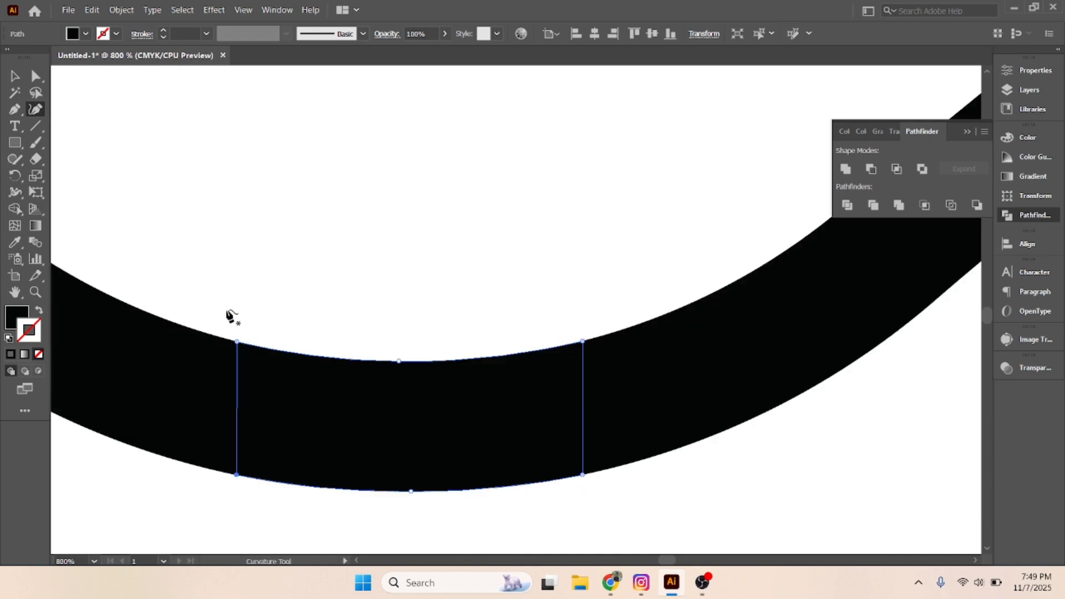
pyautogui.click(15, 76)
pyautogui.click(297, 192)
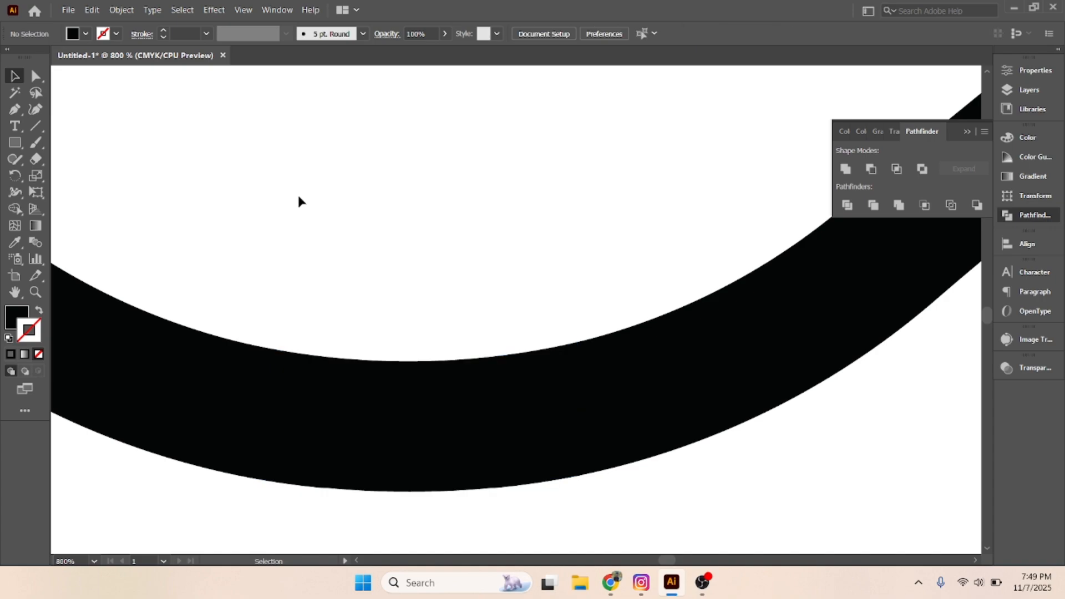
pyautogui.scroll(-2, 324, 229)
pyautogui.scroll(-3, 323, 229)
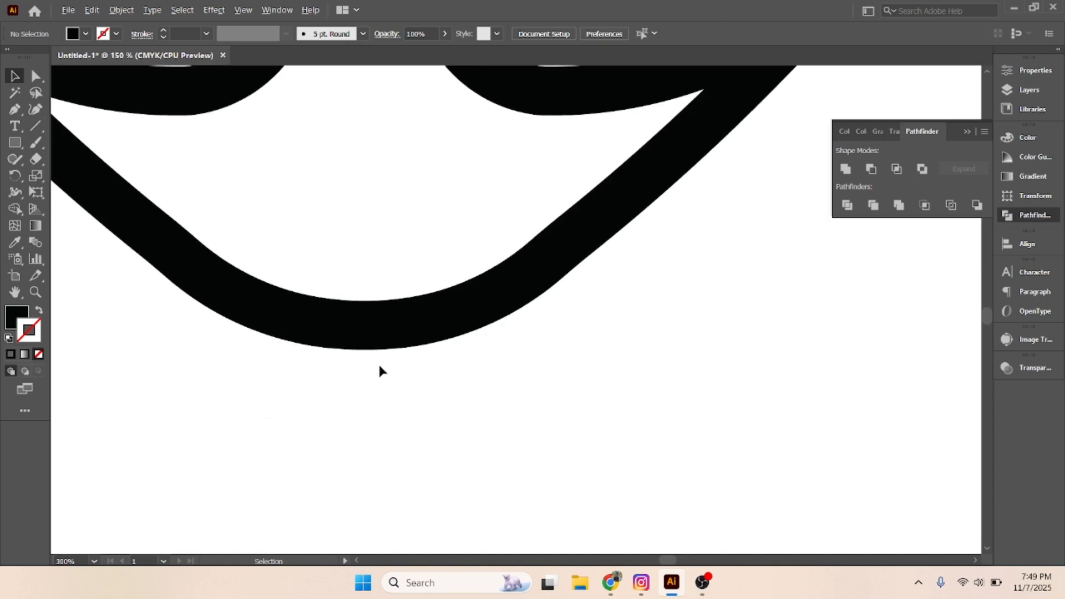
pyautogui.moveTo(344, 387); pyautogui.dragTo(468, 326)
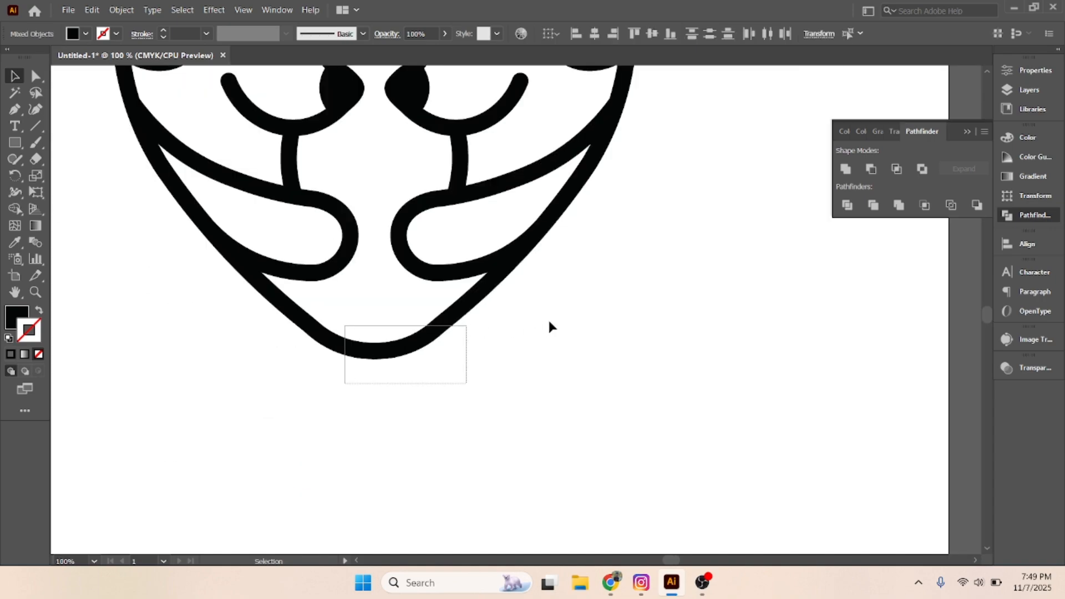
pyautogui.click(846, 168)
pyautogui.click(694, 298)
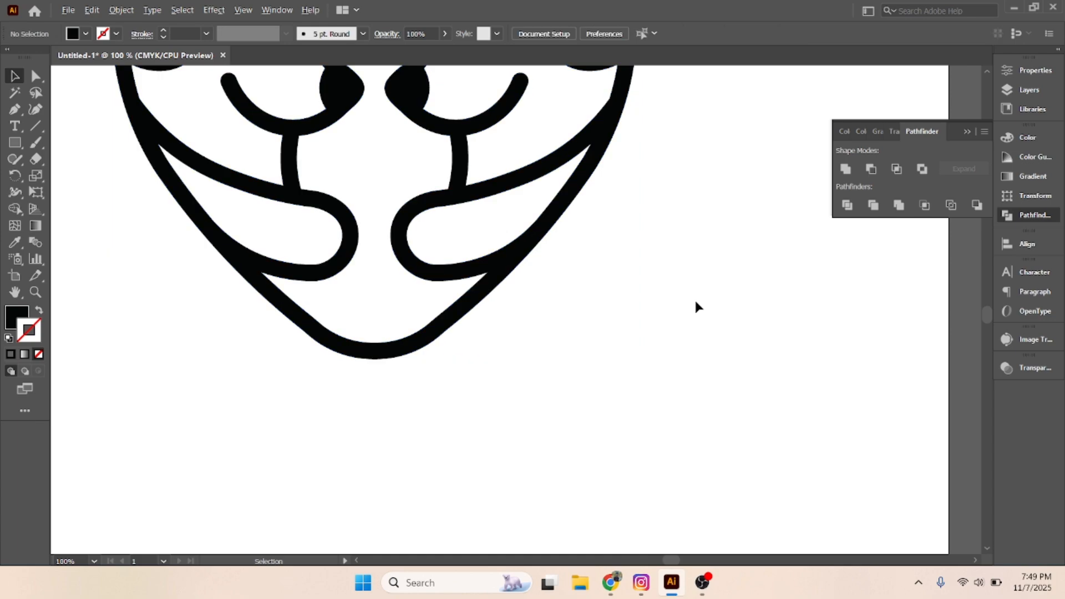
# - Examine the united heart artwork in outline view and in the normal preview, viewing it on the whole artboard
pyautogui.scroll(-1, 694, 298)
pyautogui.hotkey('ctrl', 'y')
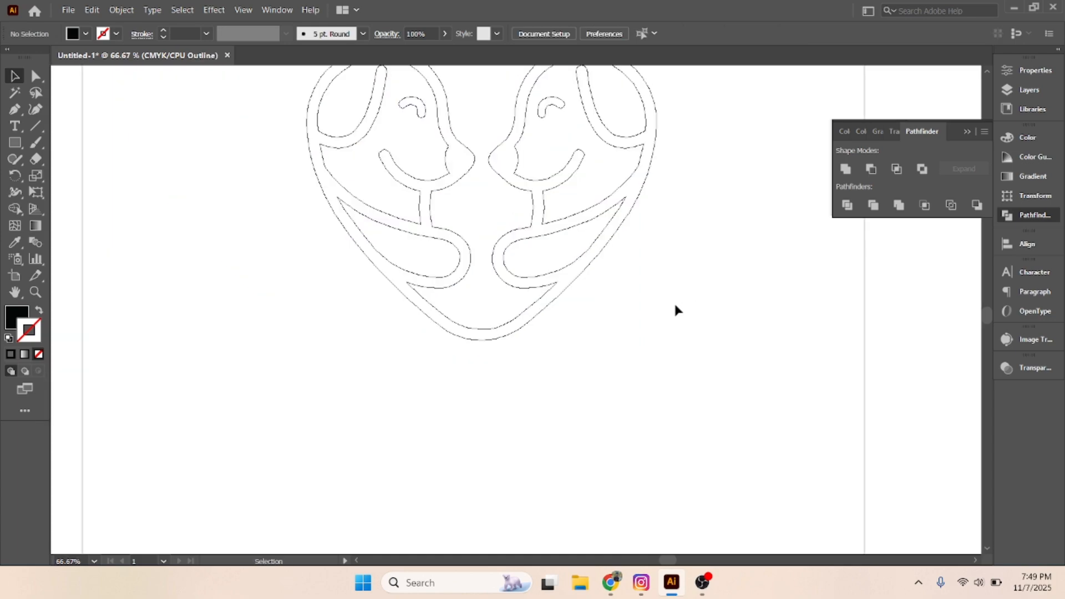
pyautogui.scroll(3, 611, 305)
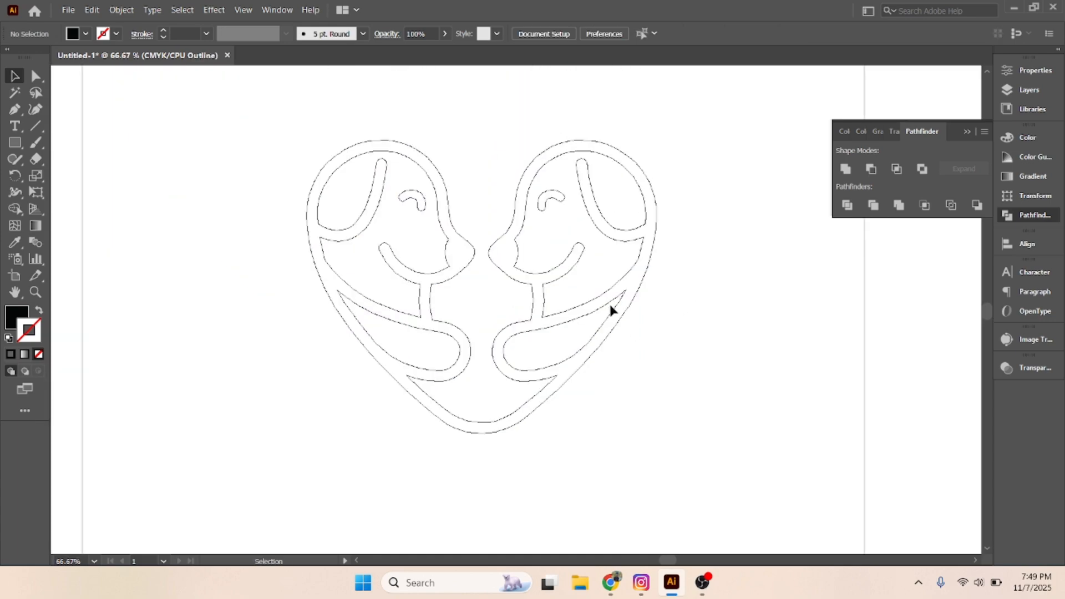
pyautogui.hotkey('ctrl', 't')
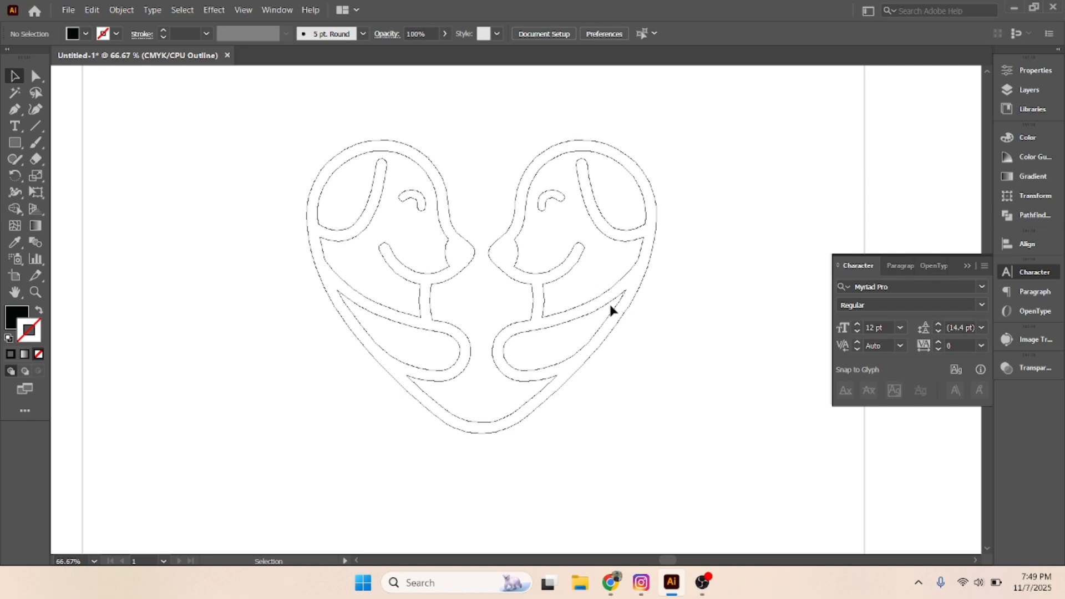
pyautogui.hotkey('ctrl', 'y')
pyautogui.scroll(-1, 663, 383)
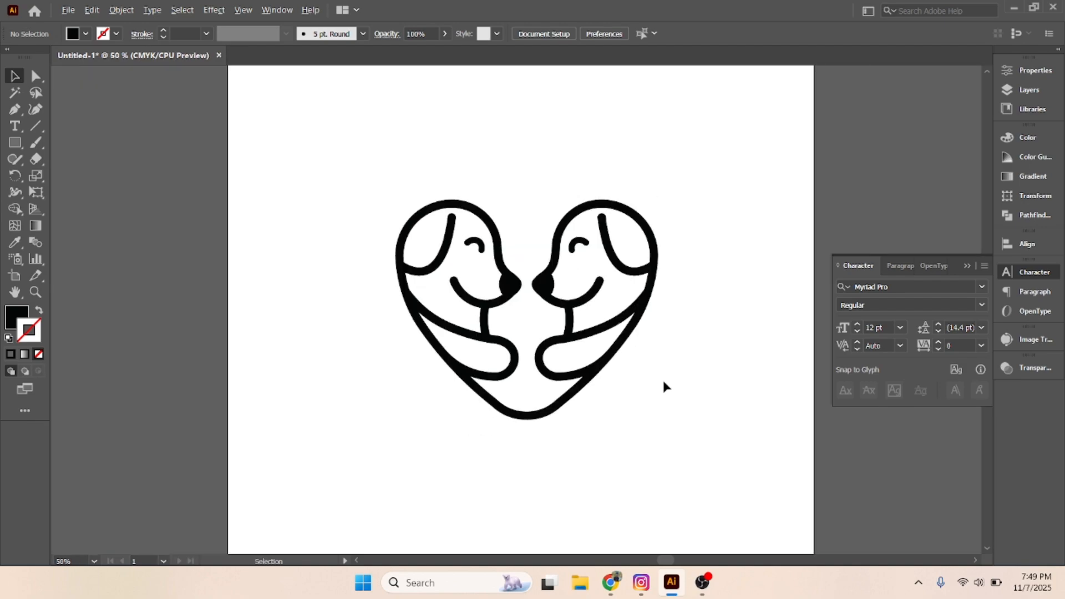
pyautogui.moveTo(661, 383); pyautogui.dragTo(507, 361)
pyautogui.scroll(-1, 508, 361)
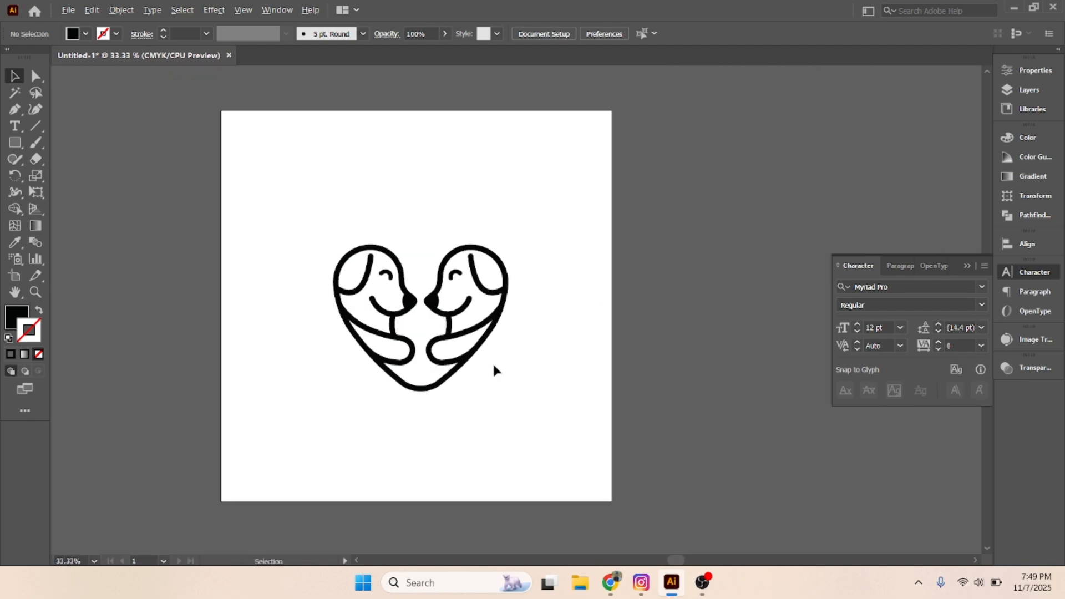
# - Collapse the Character panel and draw a solid black circle above the gap between the two dog heads
pyautogui.hscroll(-2, 491, 361)
pyautogui.scroll(1, 480, 355)
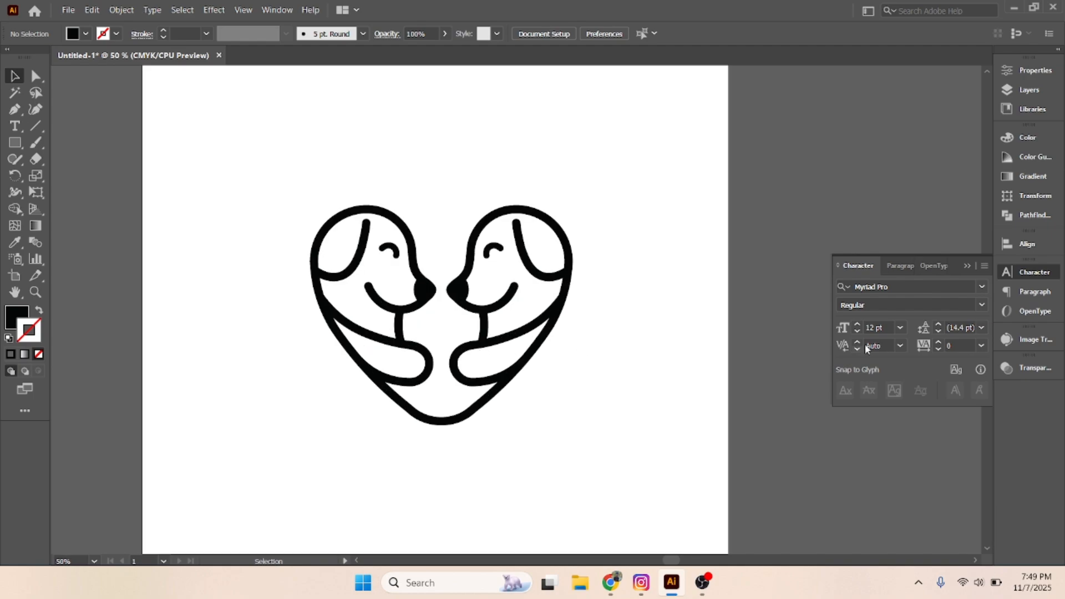
pyautogui.click(968, 266)
pyautogui.scroll(-1, 398, 268)
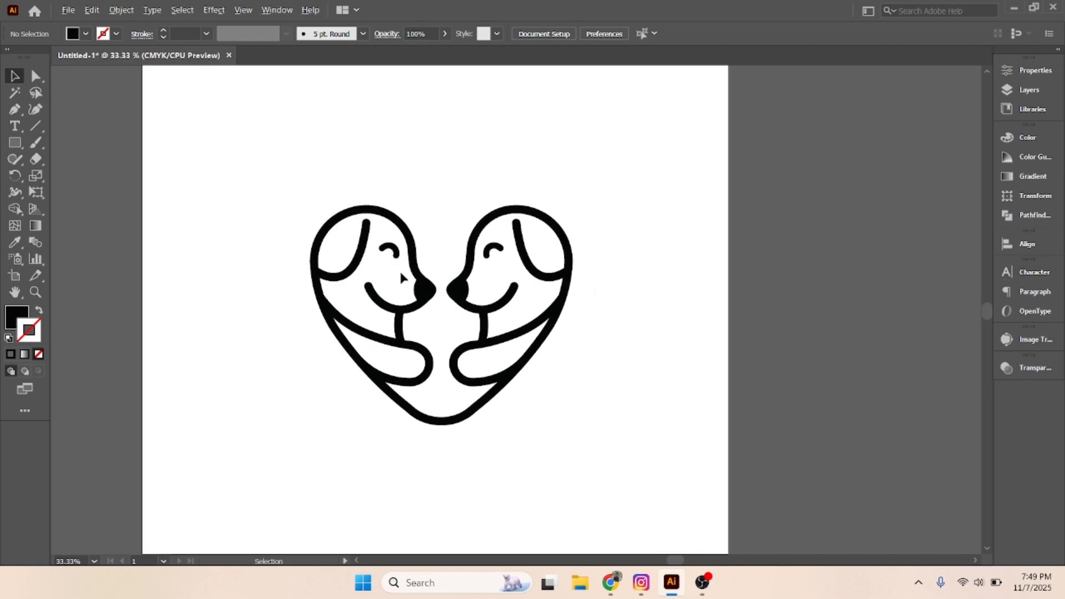
pyautogui.scroll(1, 430, 289)
pyautogui.hscroll(-1, 430, 288)
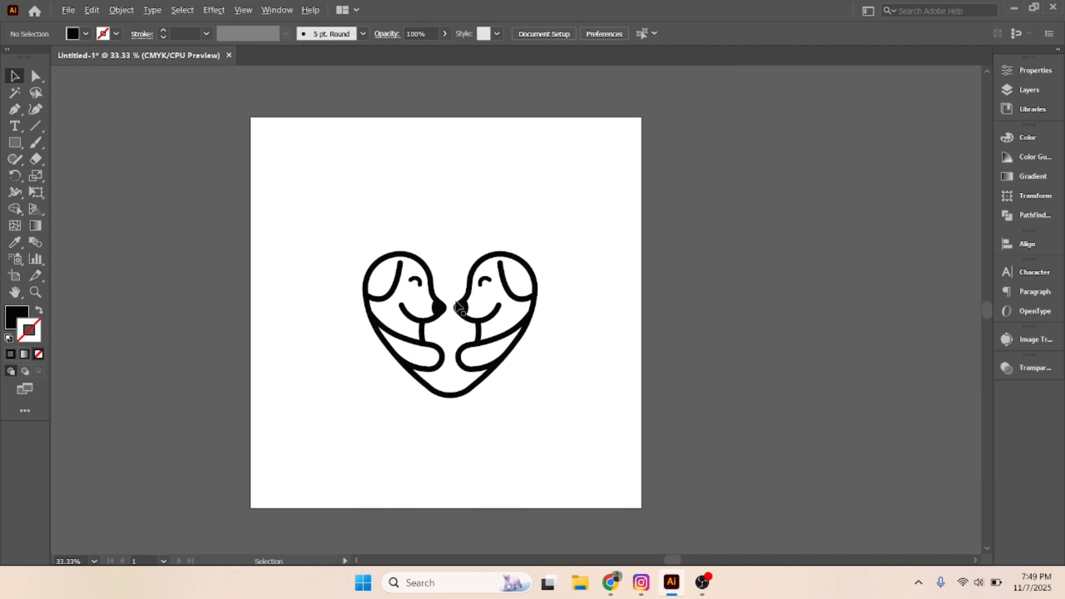
pyautogui.scroll(1, 456, 305)
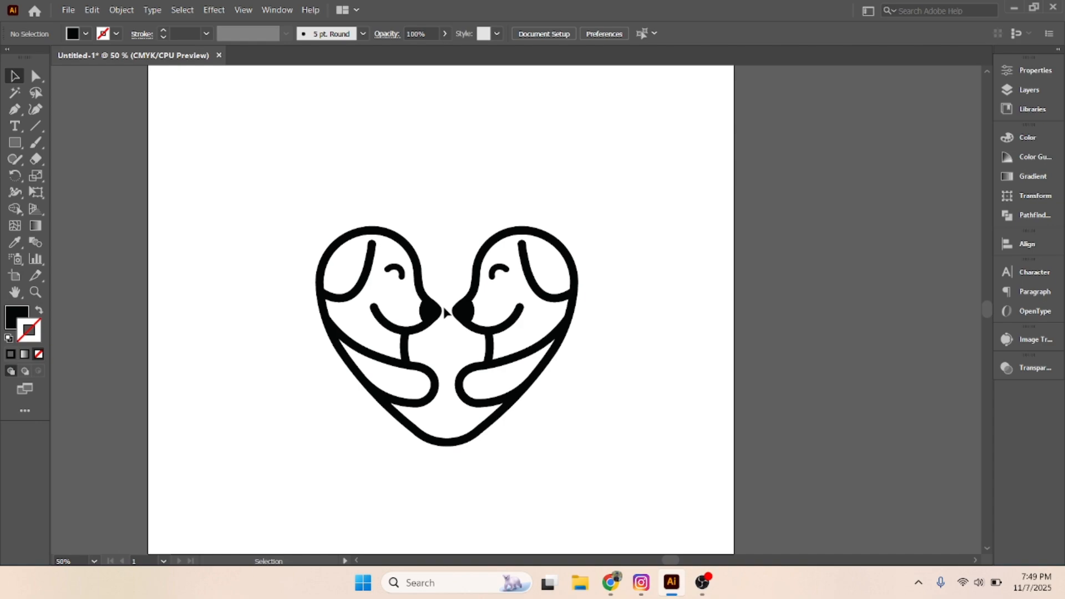
pyautogui.click(17, 146)
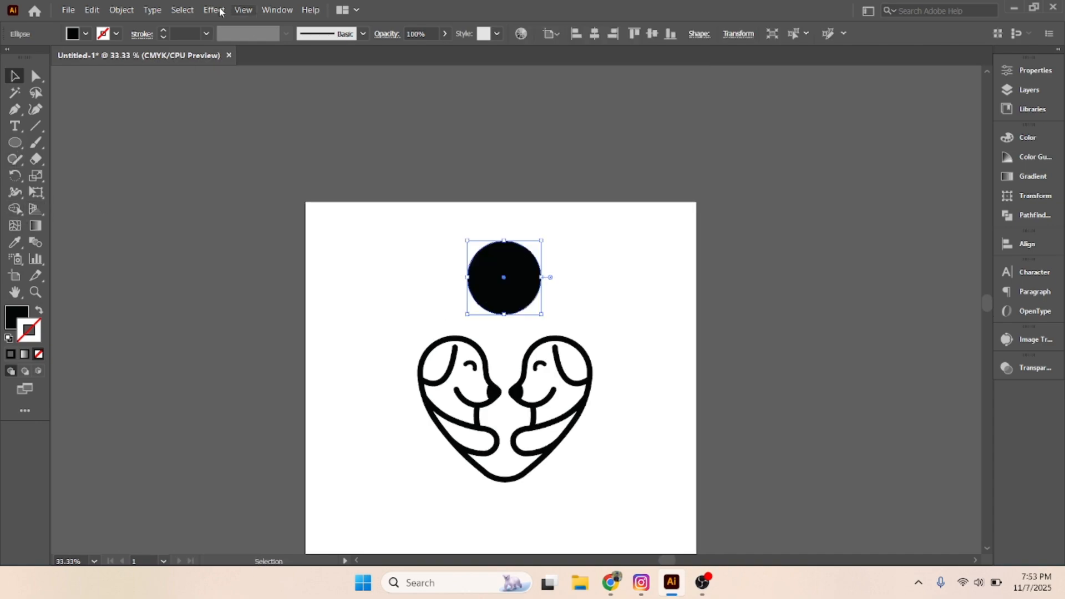
# - Try a 60% Pucker & Bloat effect on the black circle, and undo it
pyautogui.click(214, 9)
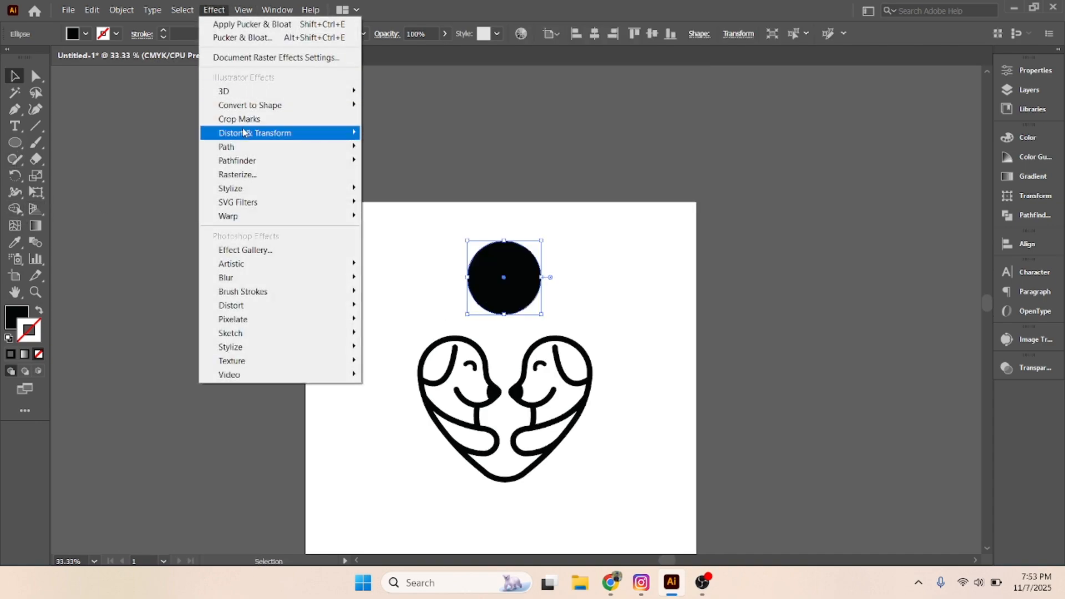
pyautogui.moveTo(271, 138)
pyautogui.click(408, 148)
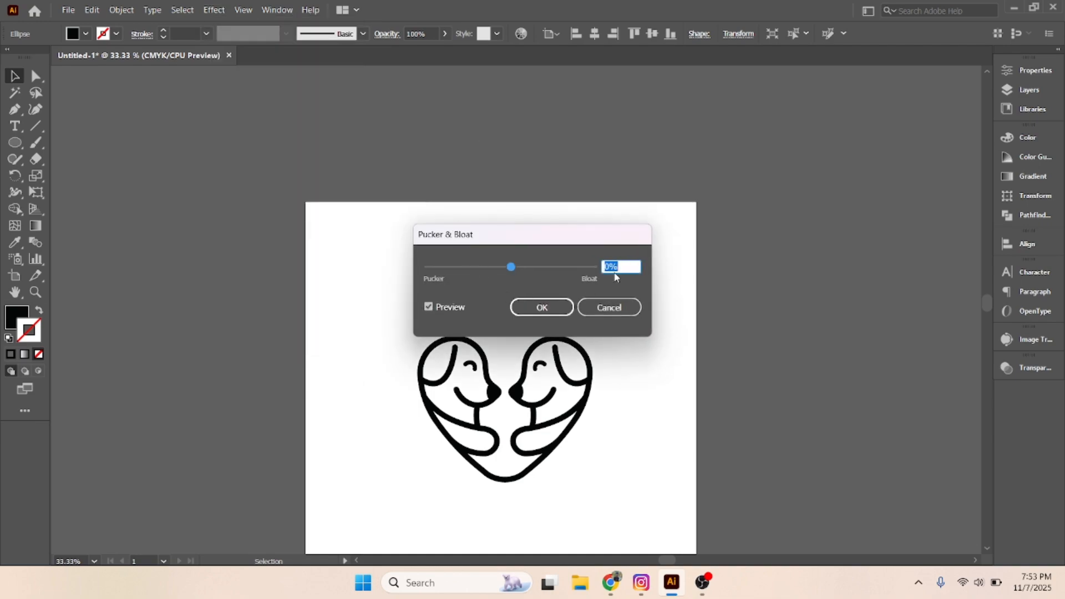
pyautogui.write('6')
pyautogui.write('0')
pyautogui.press('Return')
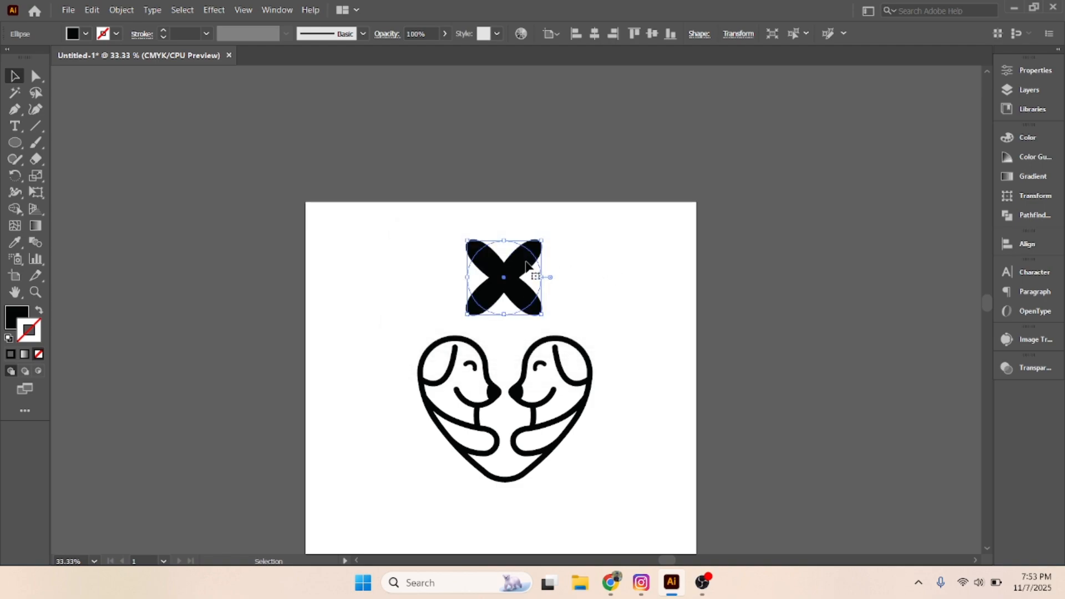
pyautogui.scroll(1, 525, 267)
pyautogui.hotkey('ctrl', 'z')
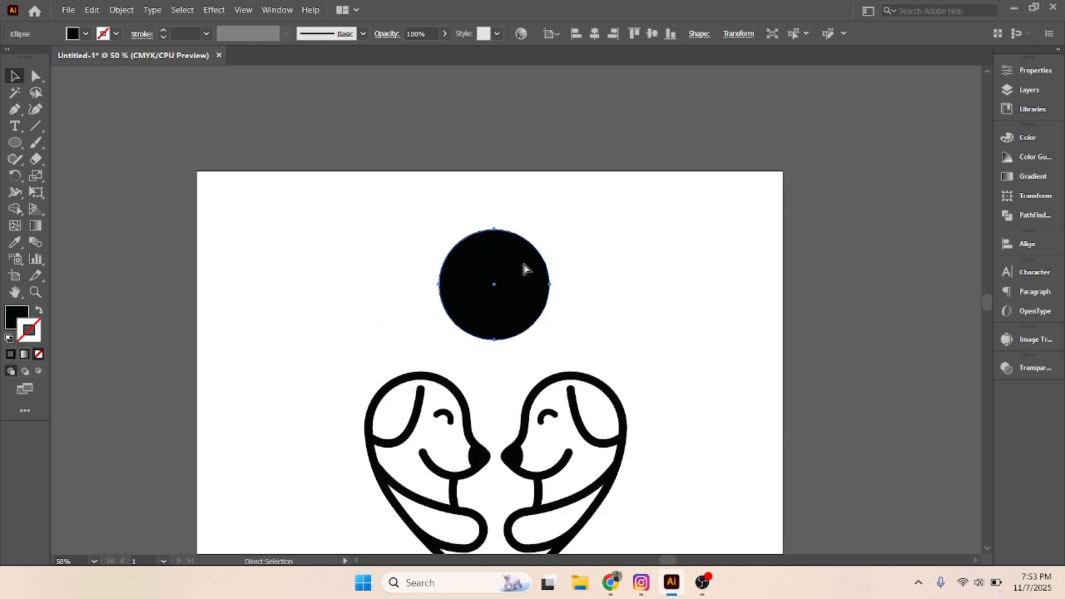
# - Pucker the black circle into a four-pointed star using Pucker & Bloat at -80%
pyautogui.click(213, 10)
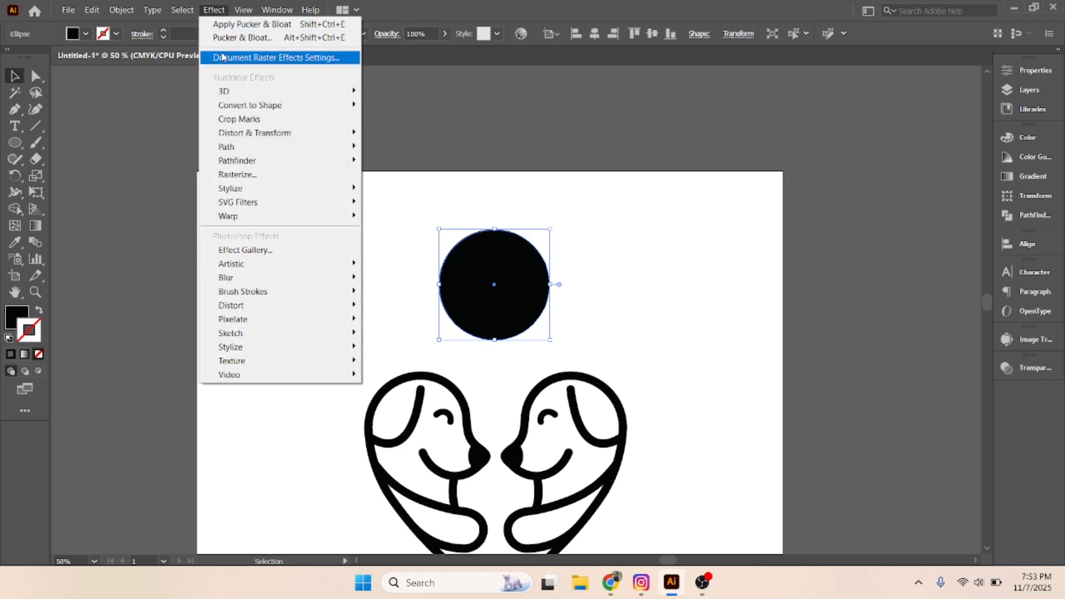
pyautogui.moveTo(229, 134)
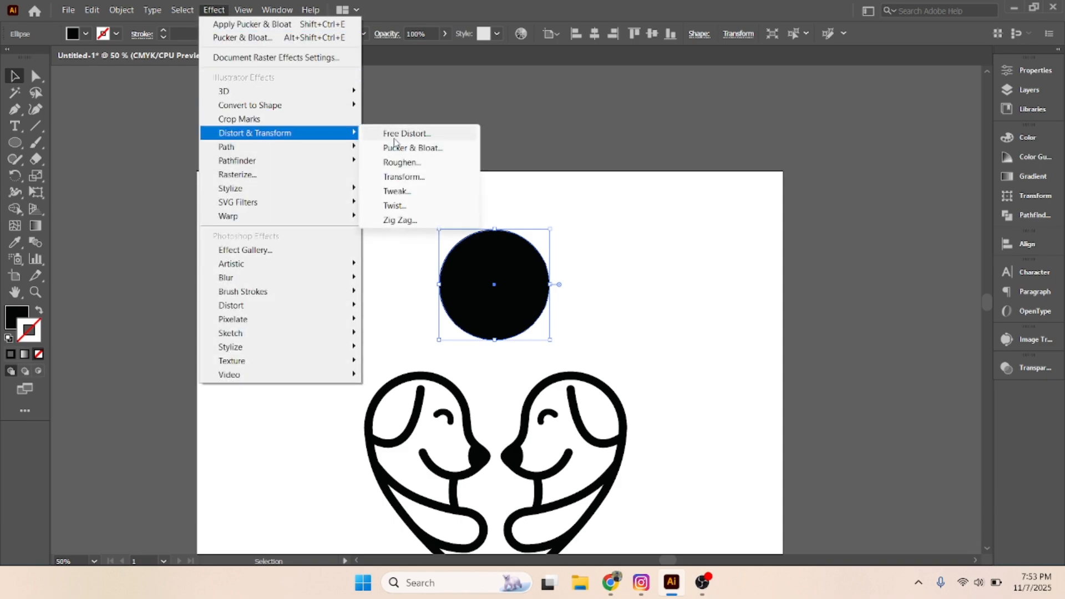
pyautogui.click(410, 148)
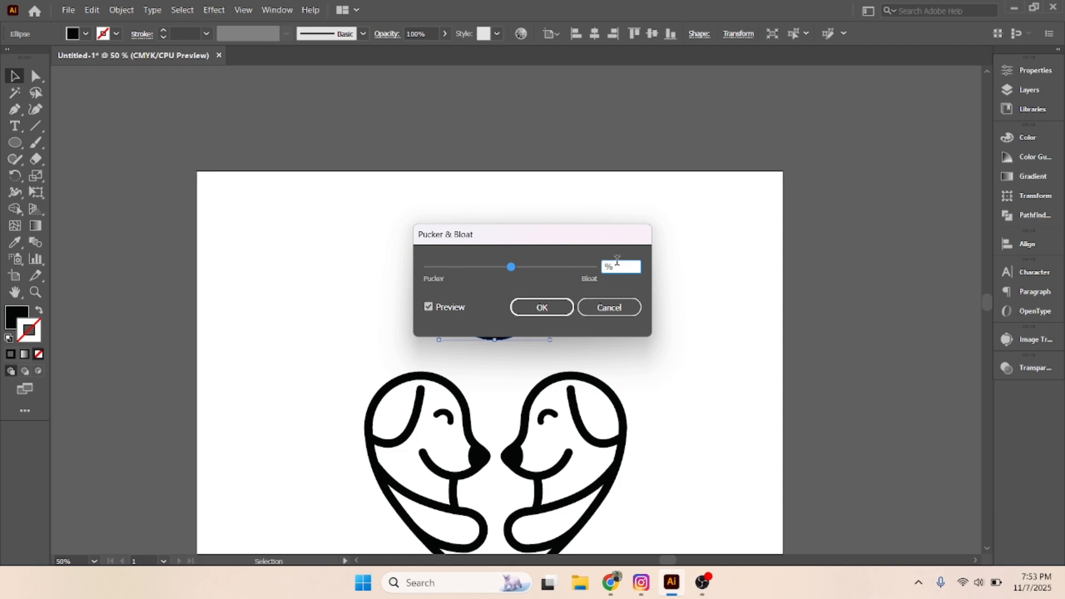
pyautogui.moveTo(512, 270); pyautogui.dragTo(480, 272)
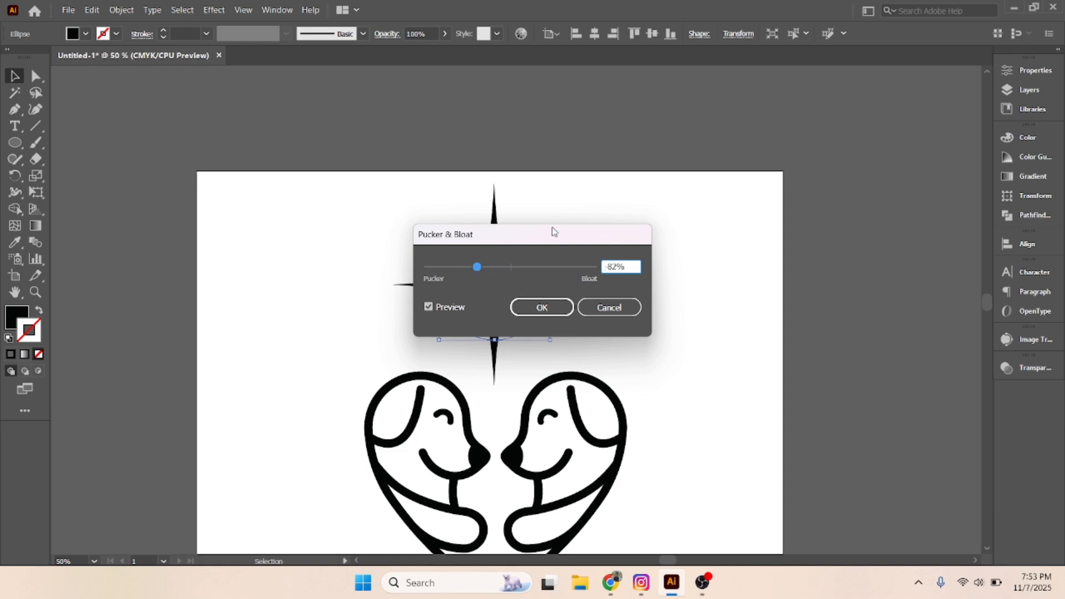
pyautogui.moveTo(546, 237); pyautogui.dragTo(695, 289)
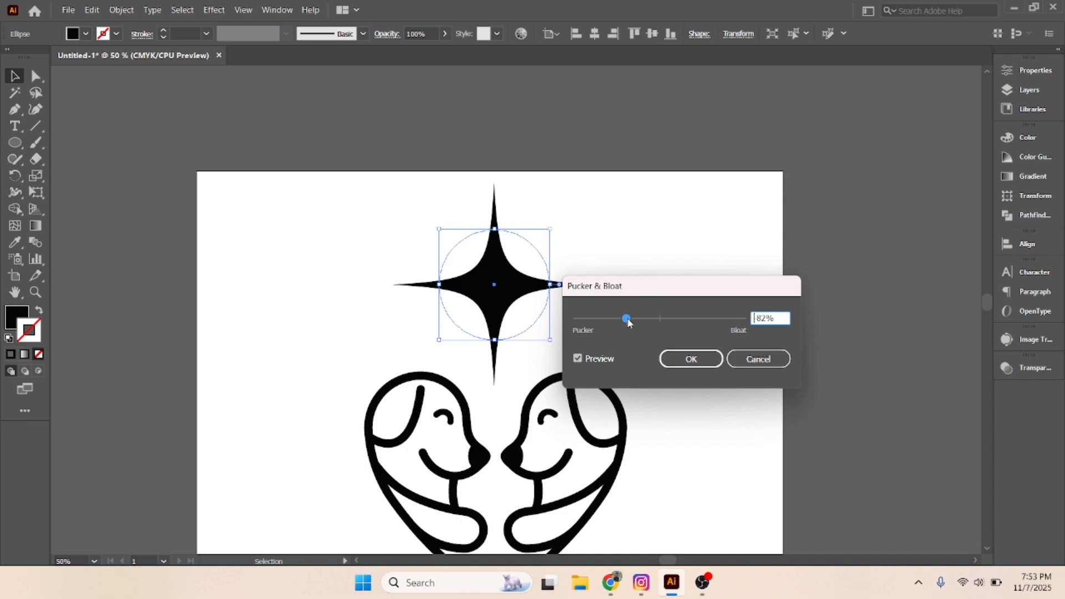
pyautogui.moveTo(626, 319)
pyautogui.mouseDown()
pyautogui.moveTo(613, 319)
pyautogui.moveTo(629, 321)
pyautogui.mouseUp()
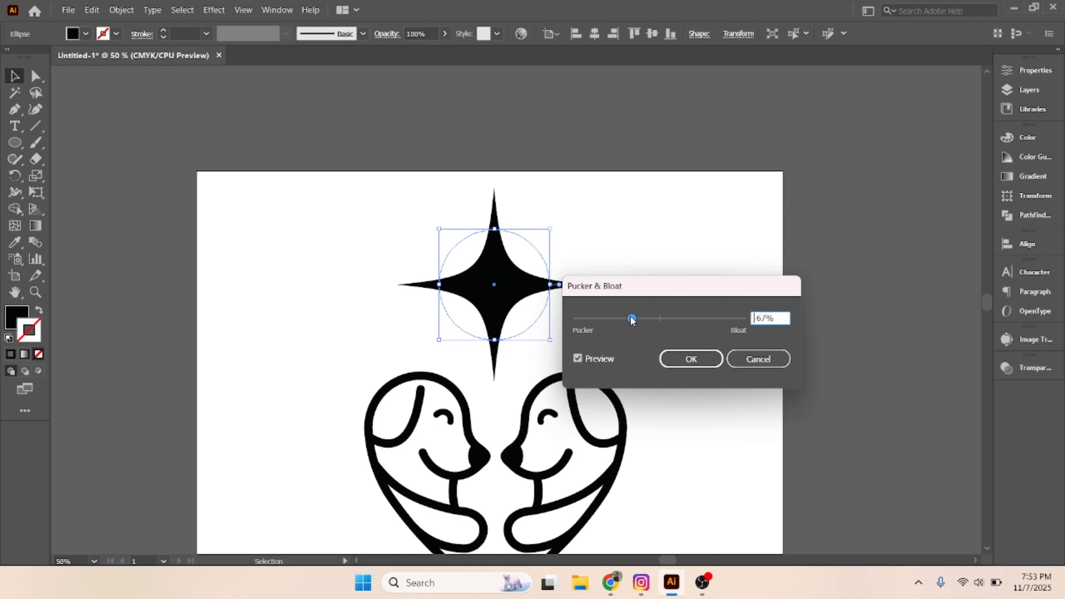
pyautogui.moveTo(632, 320); pyautogui.dragTo(632, 320)
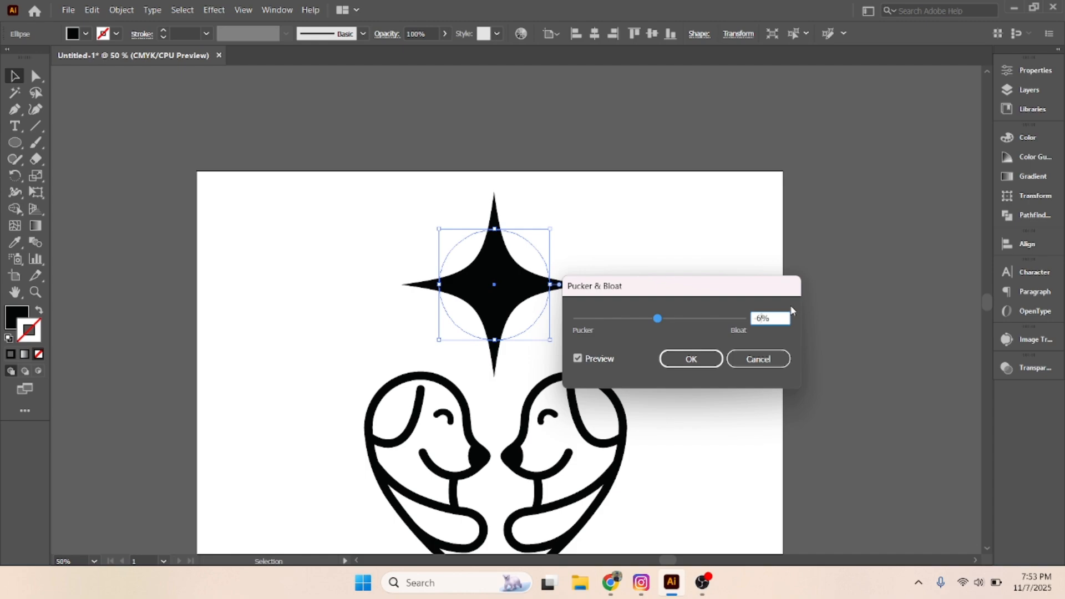
pyautogui.press('BackSpace')
pyautogui.press('BackSpace')
pyautogui.write('-80')
pyautogui.click(694, 359)
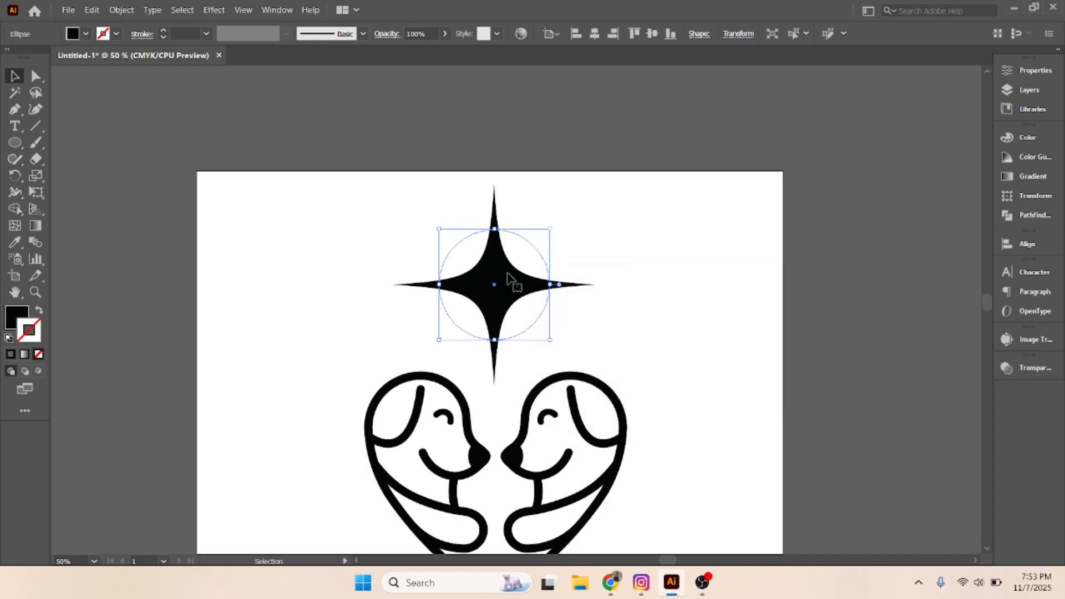
pyautogui.click(360, 227)
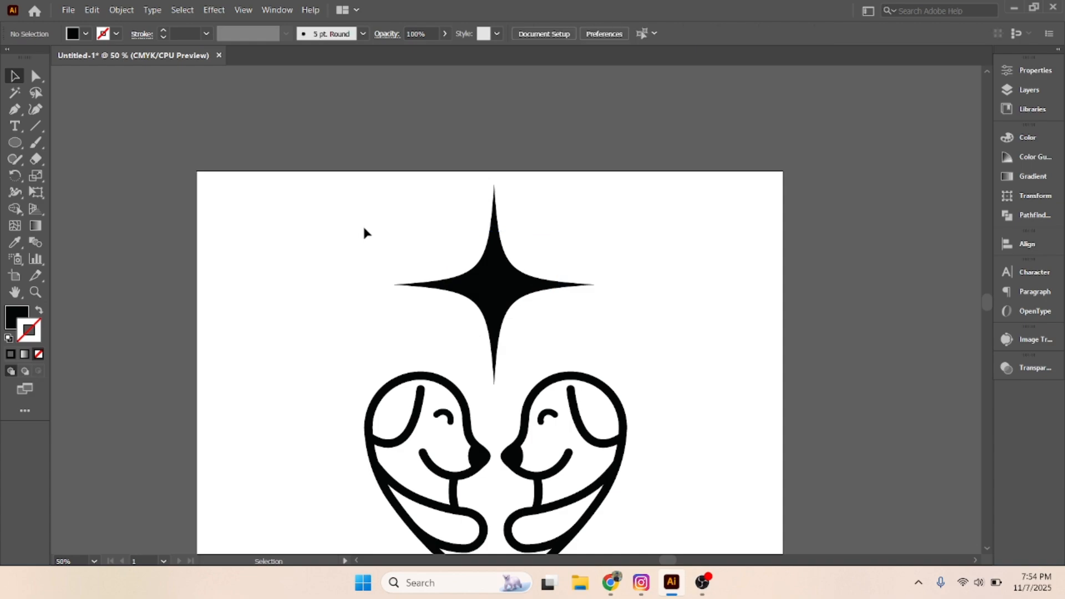
# - Expand the appearance of the four-pointed star so it becomes an editable path
pyautogui.moveTo(381, 228); pyautogui.dragTo(554, 320)
pyautogui.click(121, 10)
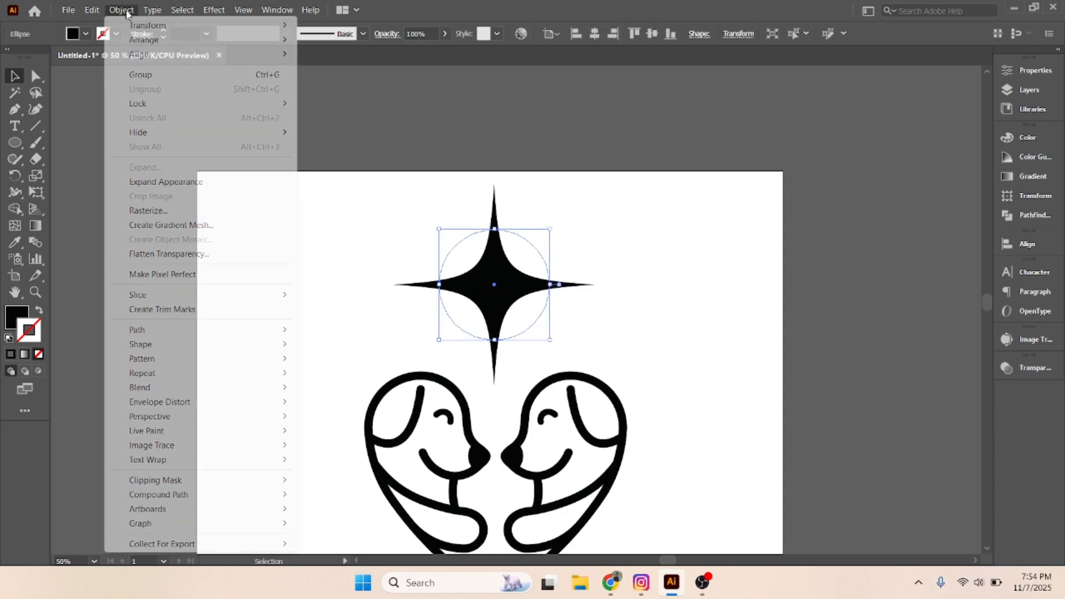
pyautogui.click(151, 183)
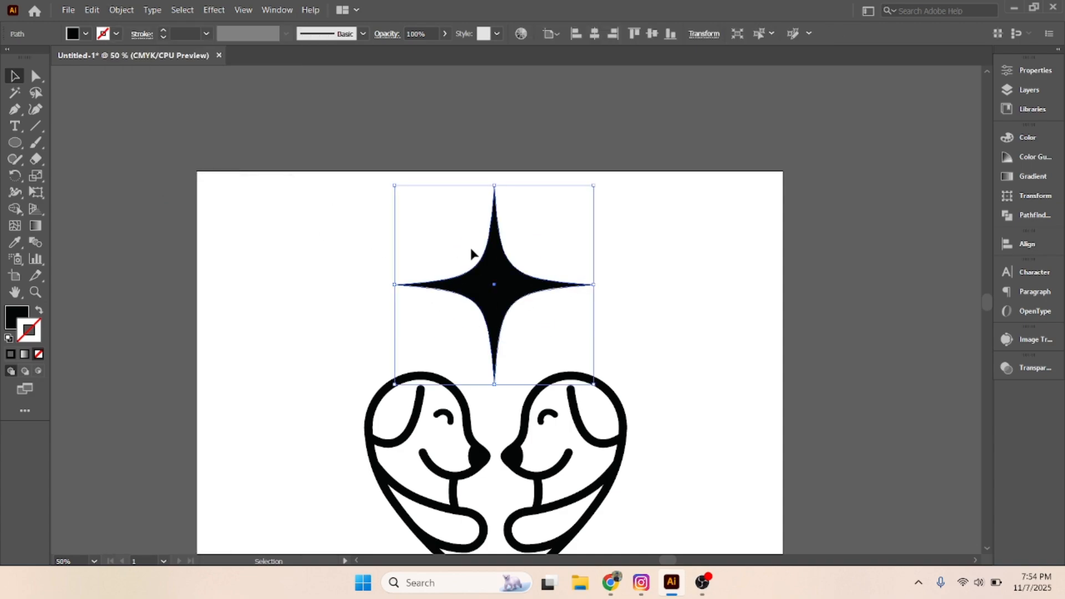
# - Round the star's four sharp tips as far as their live corners allow
pyautogui.keyDown('alt'); pyautogui.scroll(2, 450, 286); pyautogui.keyUp('alt')
pyautogui.press('a')
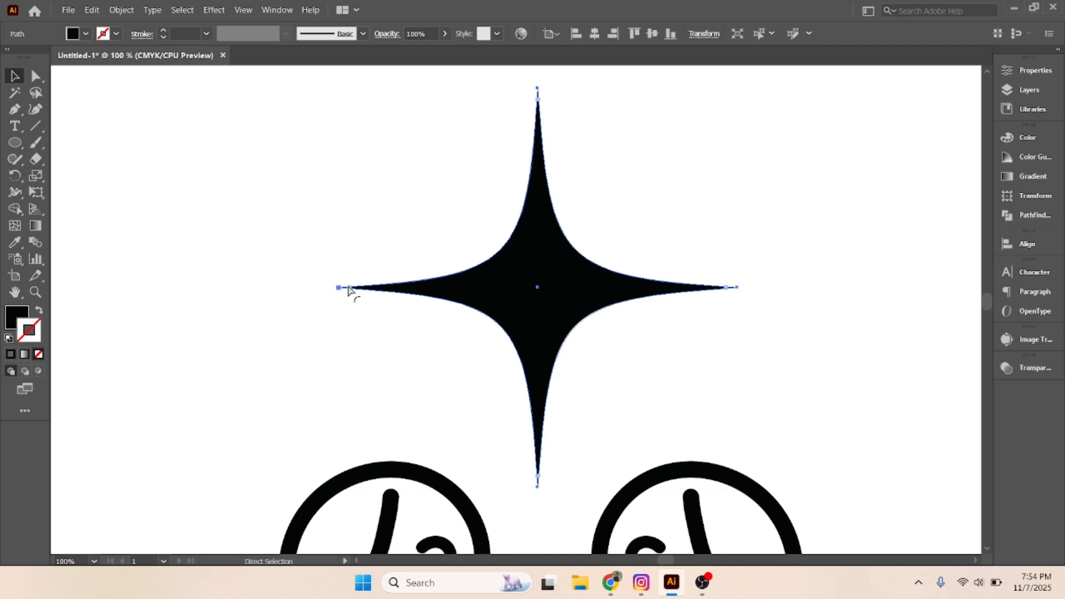
pyautogui.moveTo(349, 288); pyautogui.dragTo(411, 290)
pyautogui.press('v')
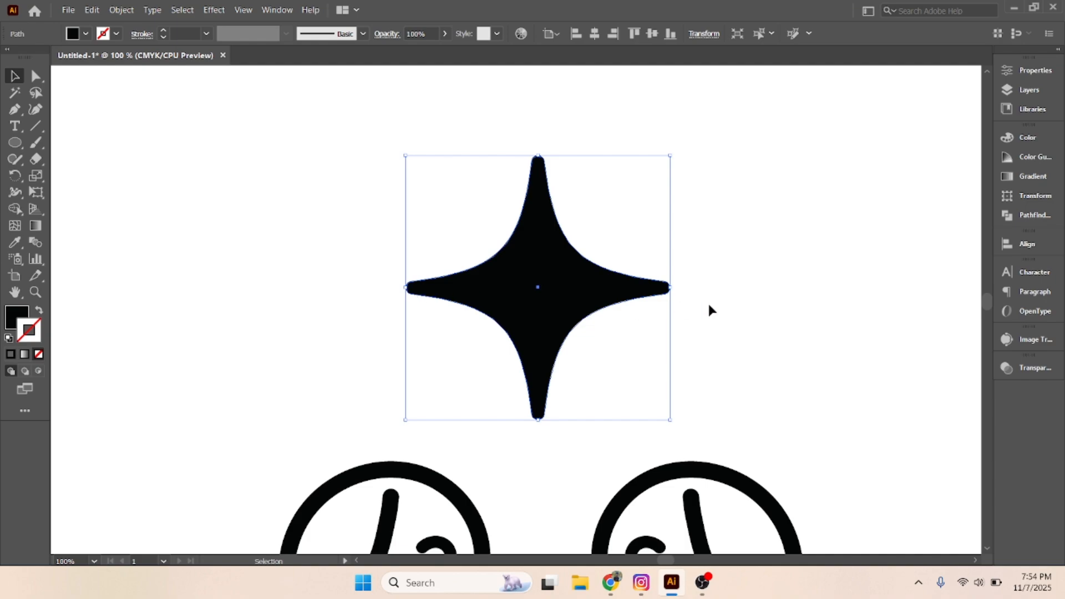
pyautogui.click(709, 305)
# - Scale the star down proportionally around its centre to roughly two thirds of its size
pyautogui.scroll(-3, 707, 301)
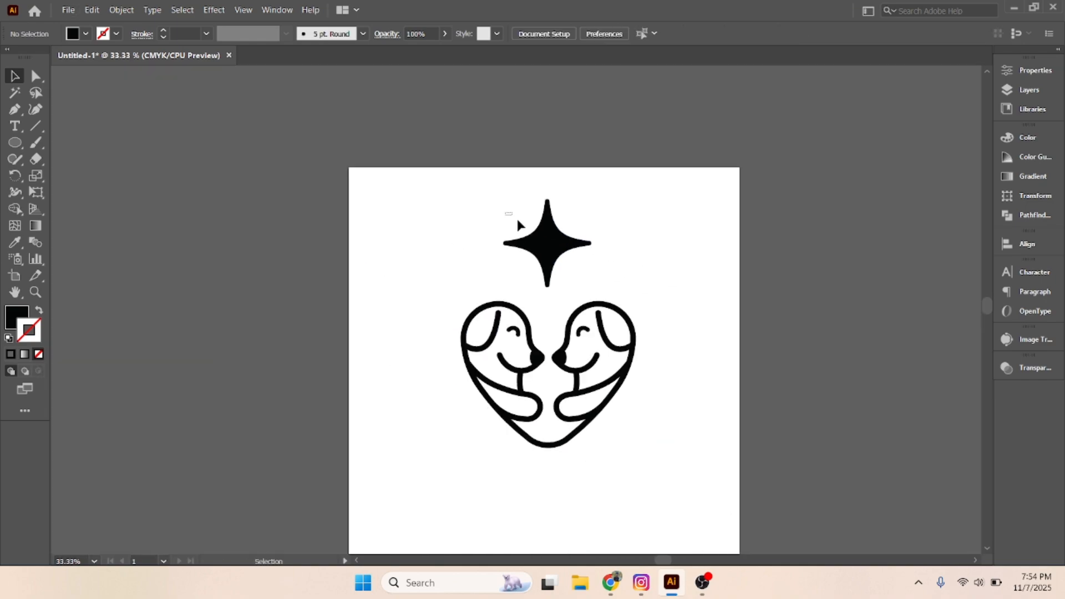
pyautogui.click(547, 244)
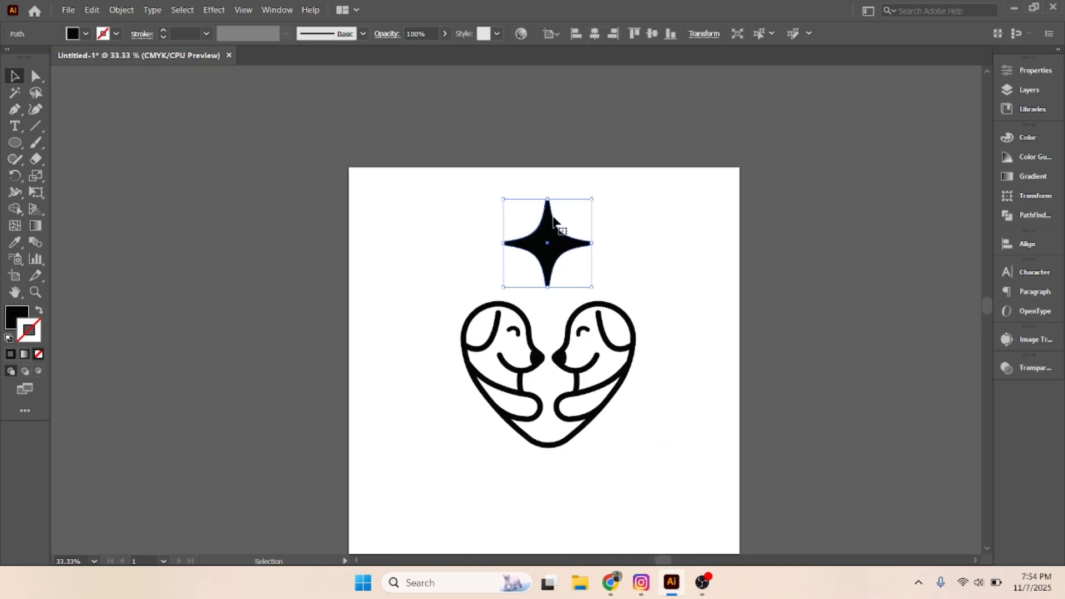
pyautogui.moveTo(549, 200); pyautogui.dragTo(547, 230)
pyautogui.click(623, 244)
pyautogui.scroll(-1, 555, 248)
pyautogui.hscroll(1, 554, 247)
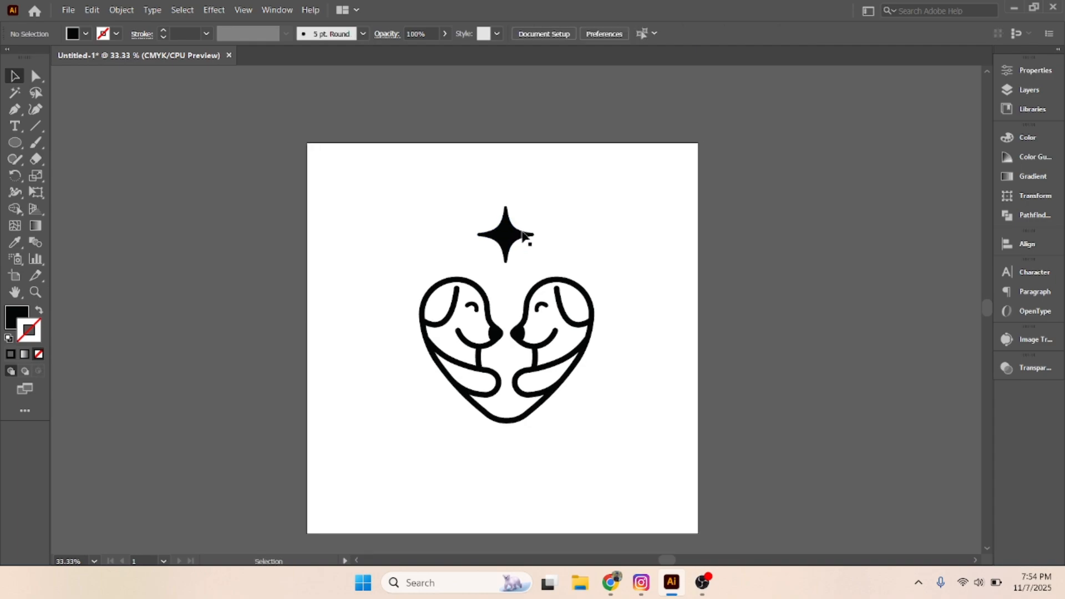
pyautogui.moveTo(473, 212); pyautogui.dragTo(524, 250)
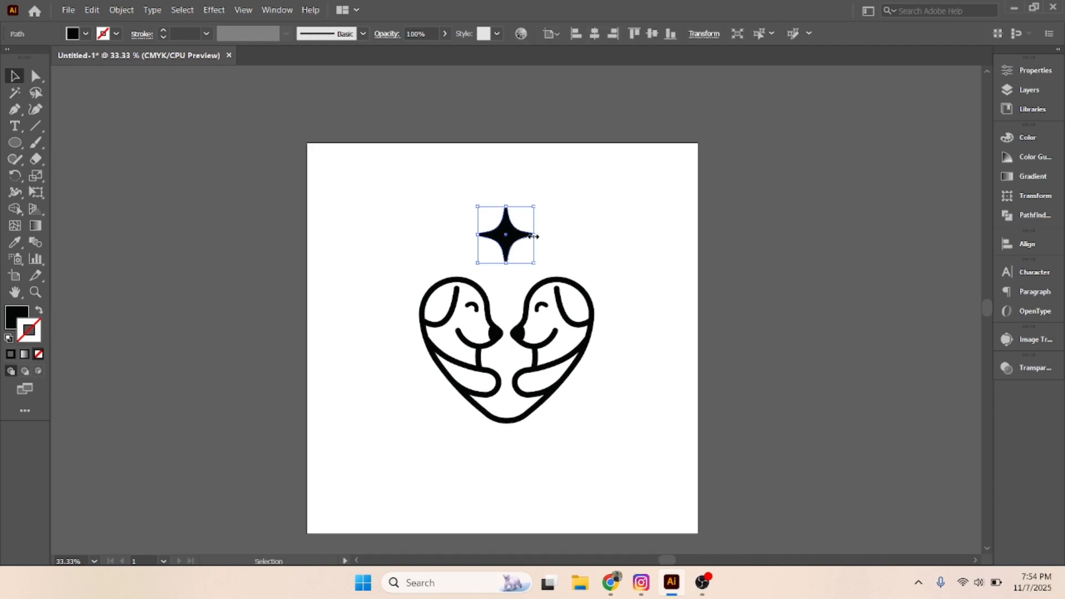
pyautogui.press('shift')
pyautogui.keyDown('shift'); pyautogui.click(533, 236); pyautogui.keyUp('shift')
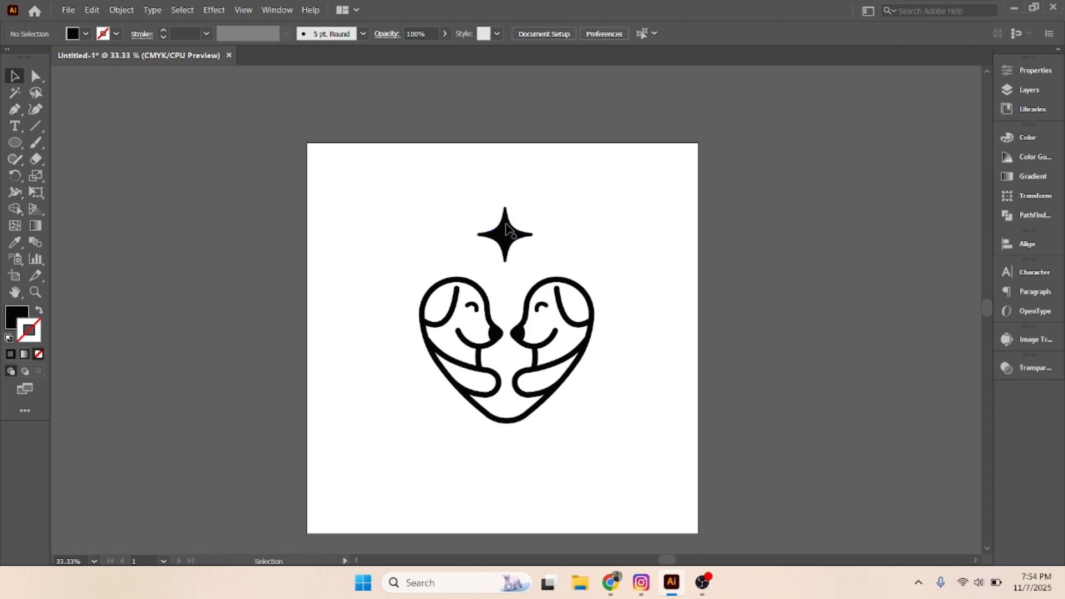
# - Align the star and the dog heart to each other by their horizontal centres
pyautogui.moveTo(475, 222); pyautogui.dragTo(519, 316)
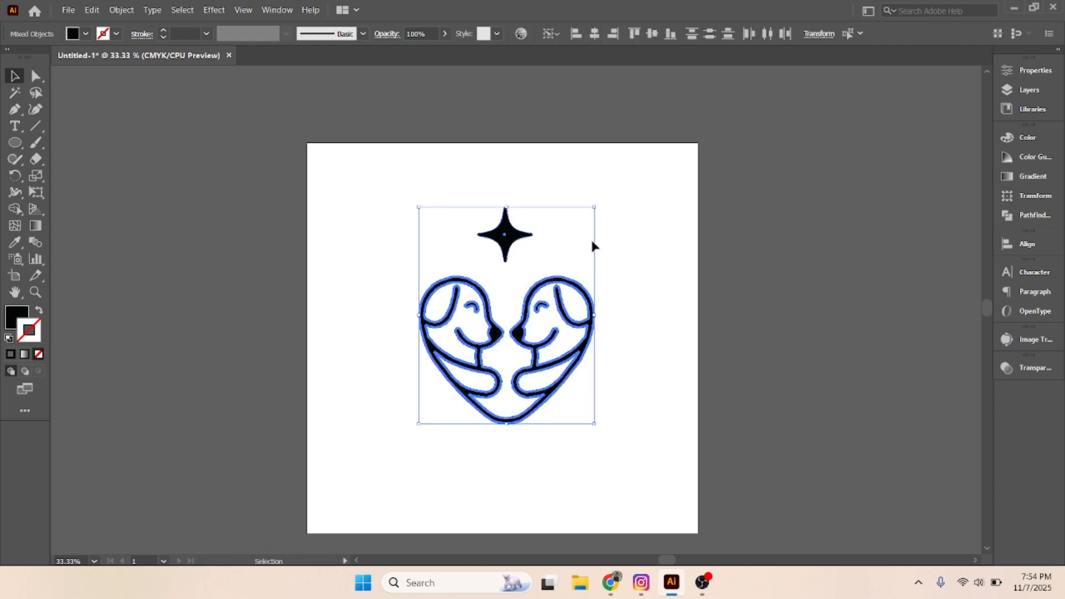
pyautogui.click(593, 34)
pyautogui.click(624, 246)
# - Nudge the star straight down until its lower tip sits between the tops of the two dog heads
pyautogui.moveTo(465, 198); pyautogui.dragTo(533, 260)
pyautogui.hotkey('shift', 'Down')
pyautogui.hotkey('shift', 'Down')
pyautogui.hotkey('shift', 'Down')
pyautogui.hotkey('shift', 'Down')
pyautogui.hotkey('shift', 'Down')
pyautogui.hotkey('shift', 'Down')
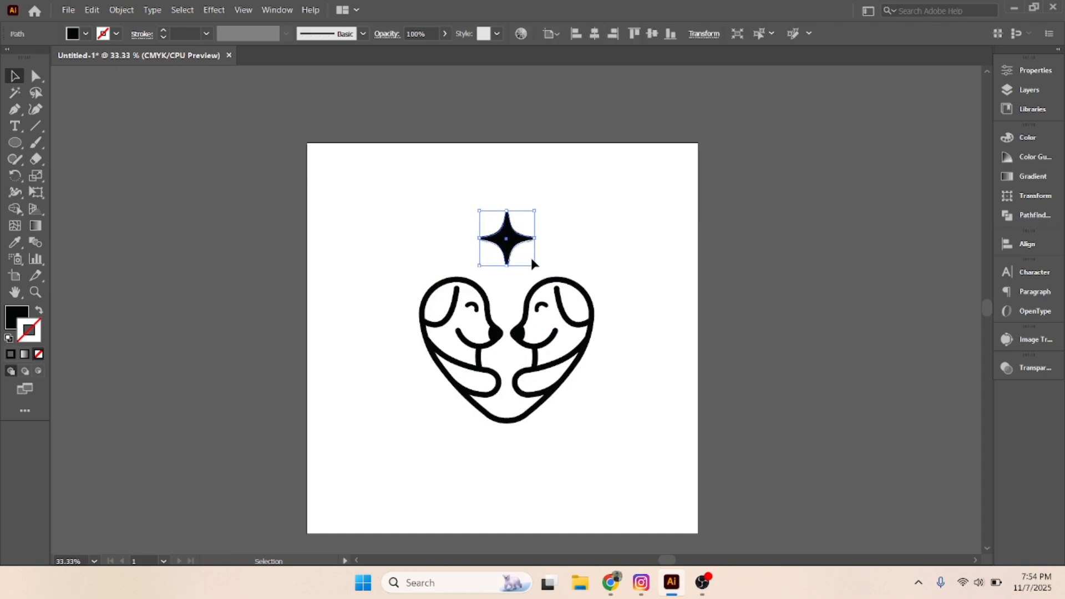
pyautogui.hotkey('shift', 'Down')
pyautogui.hotkey('shift', 'Down')
pyautogui.hotkey('shift', 'Down')
pyautogui.hotkey('shift', 'Down')
pyautogui.hotkey('shift', 'Down')
pyautogui.hotkey('shift', 'Down')
pyautogui.hotkey('shift', 'Down')
pyautogui.hotkey('shift', 'Down')
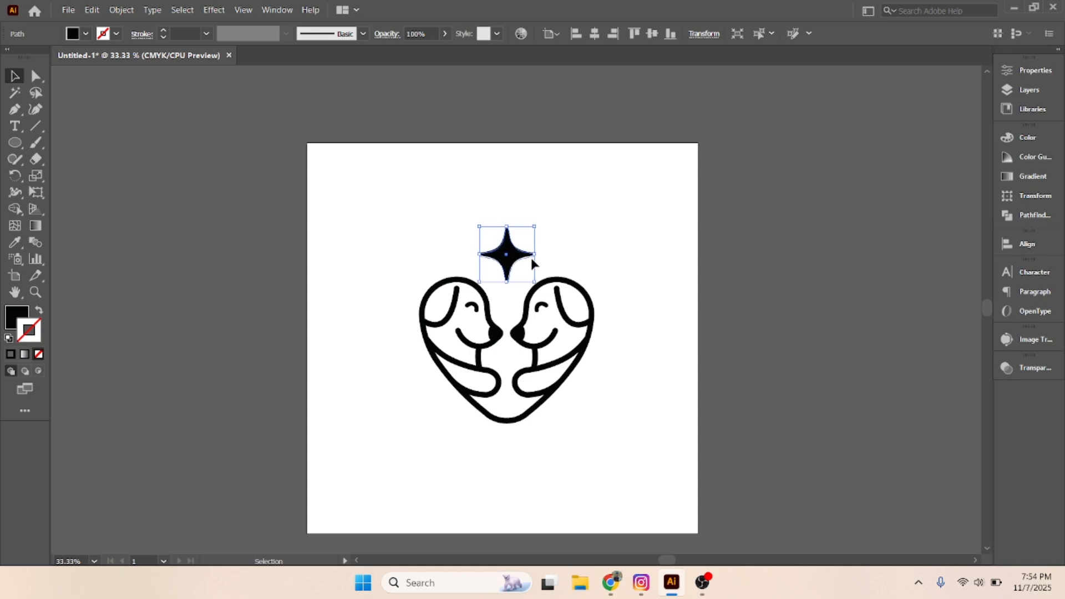
pyautogui.click(589, 265)
# - Group the star and the dog heart into one logo
pyautogui.moveTo(488, 295); pyautogui.dragTo(638, 411)
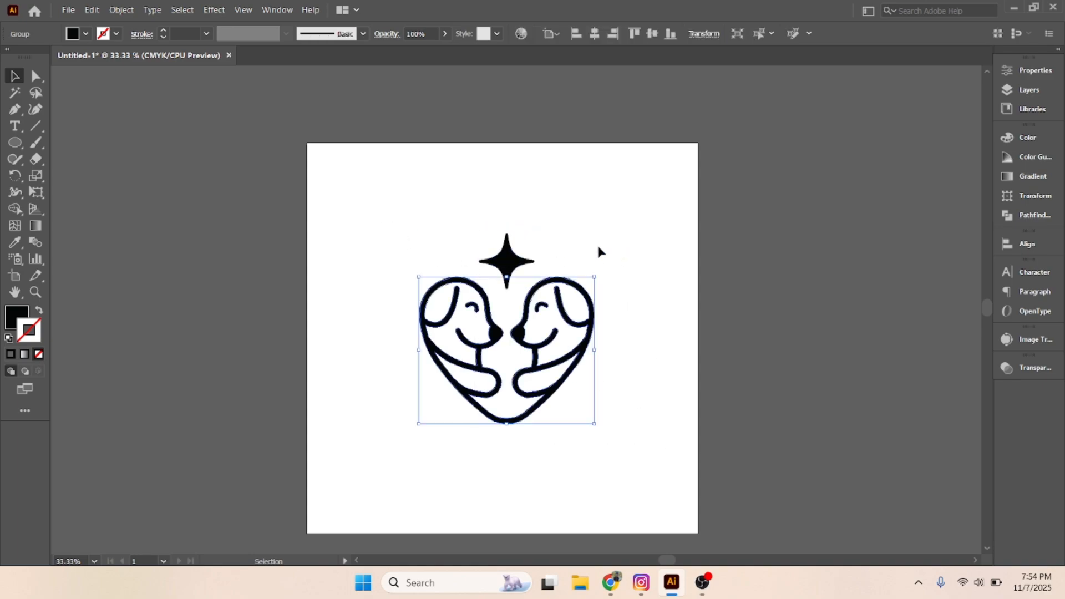
pyautogui.moveTo(379, 204); pyautogui.dragTo(663, 457)
pyautogui.press('a')
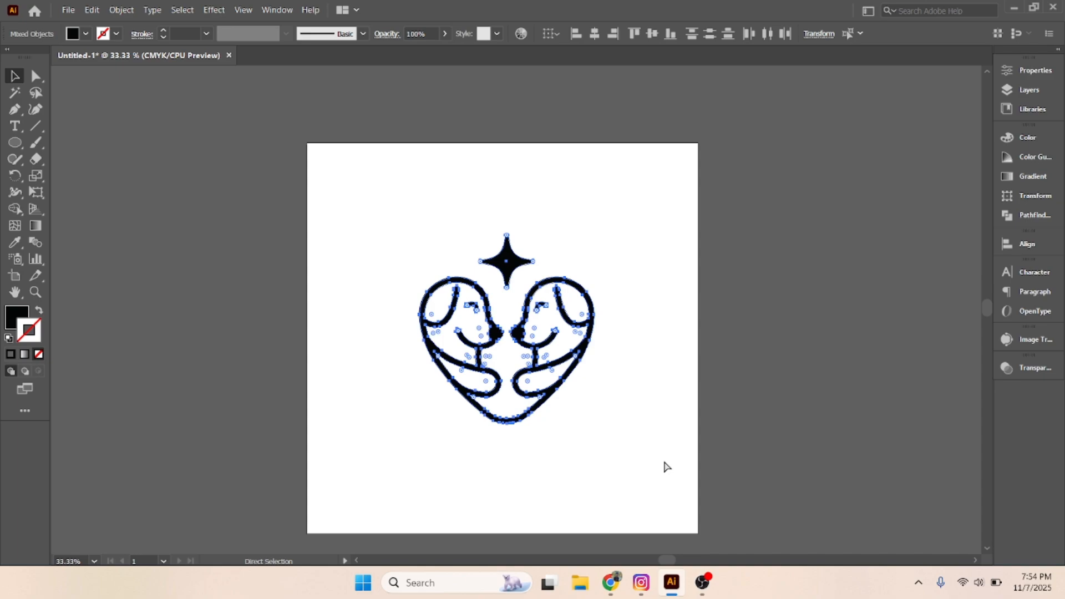
pyautogui.press('v')
pyautogui.hotkey('ctrl', 'g')
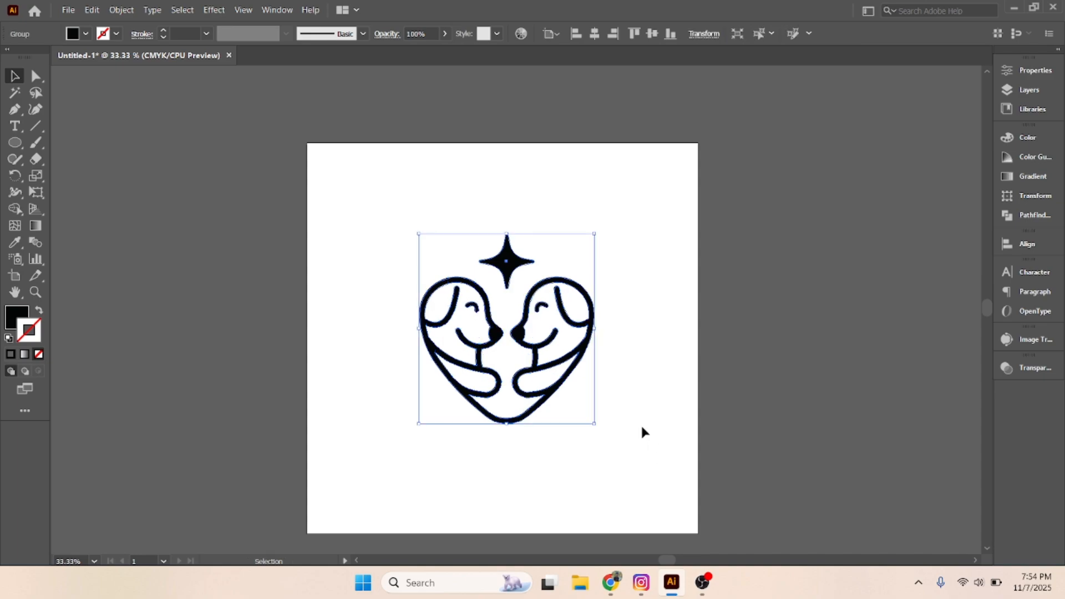
# - Recolour the grouped logo dark grey with the Eyedropper by sampling the canvas around the artboard
pyautogui.click(15, 242)
pyautogui.click(126, 247)
pyautogui.click(382, 249)
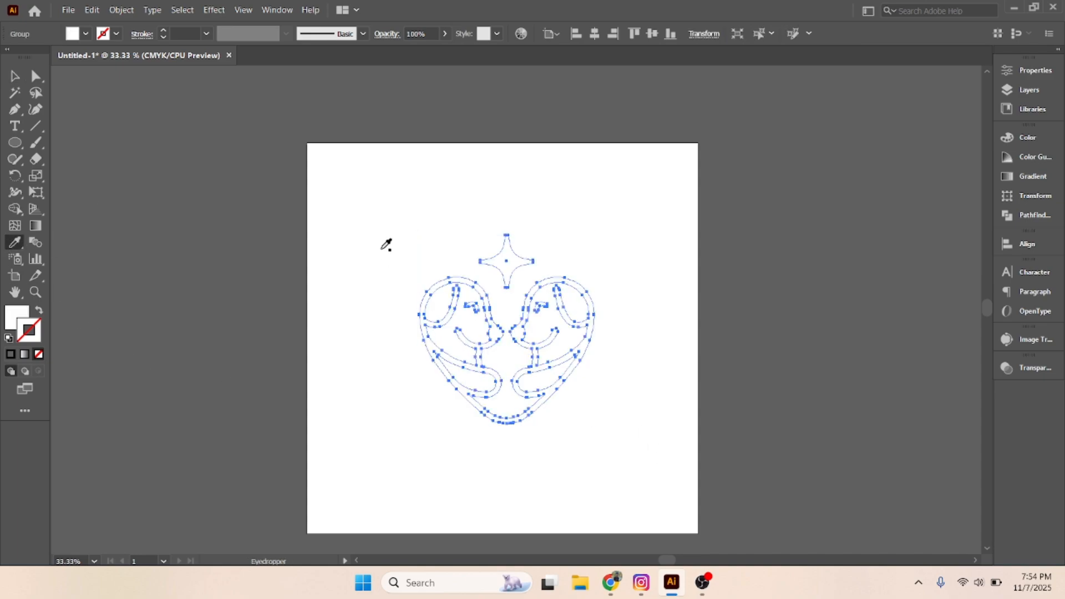
pyautogui.click(485, 116)
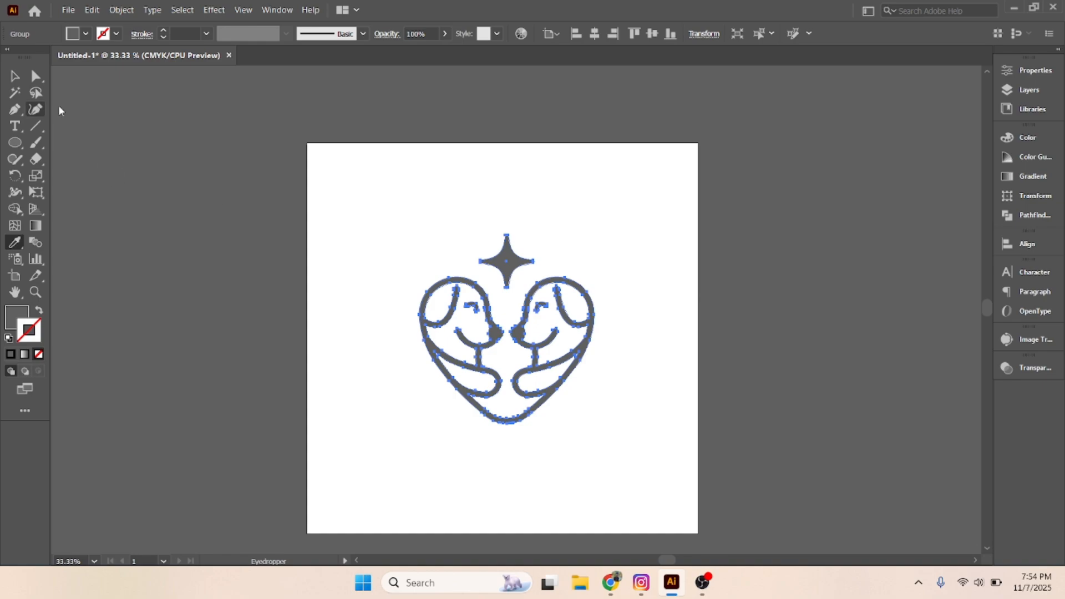
# - Recolour the grouped logo with a bright red fill of C 0, M 99.33, Y 100, K 0 and deselect it
pyautogui.doubleClick(17, 319)
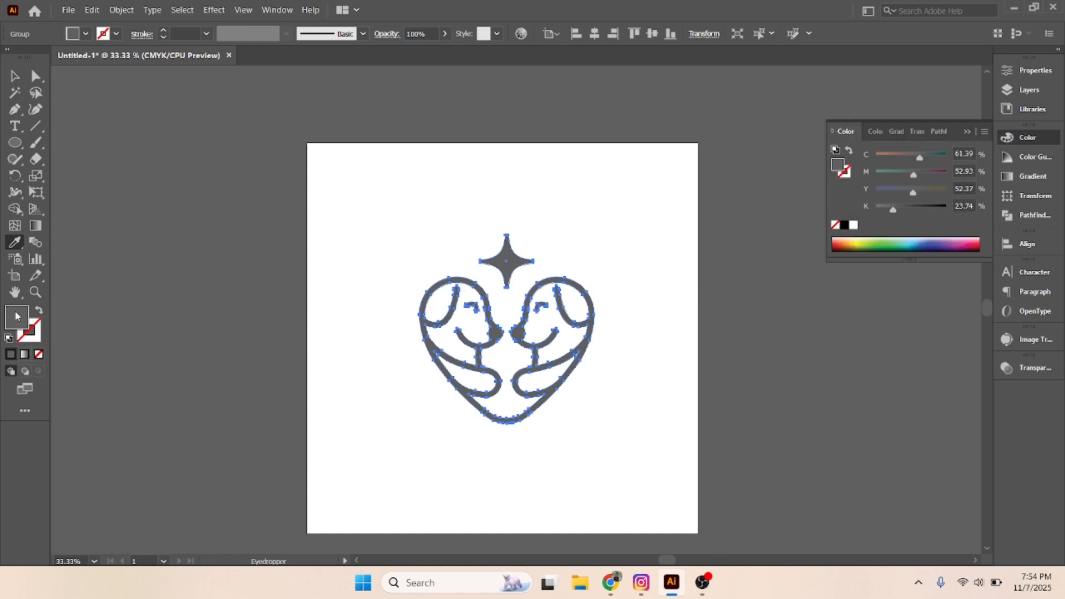
pyautogui.write('ff0000')
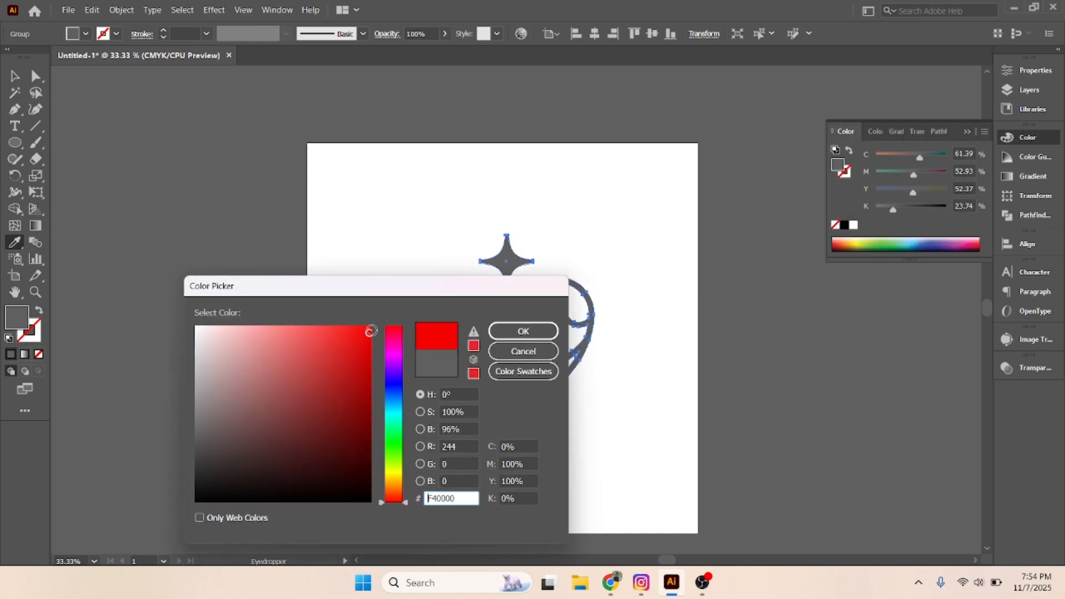
pyautogui.click(509, 330)
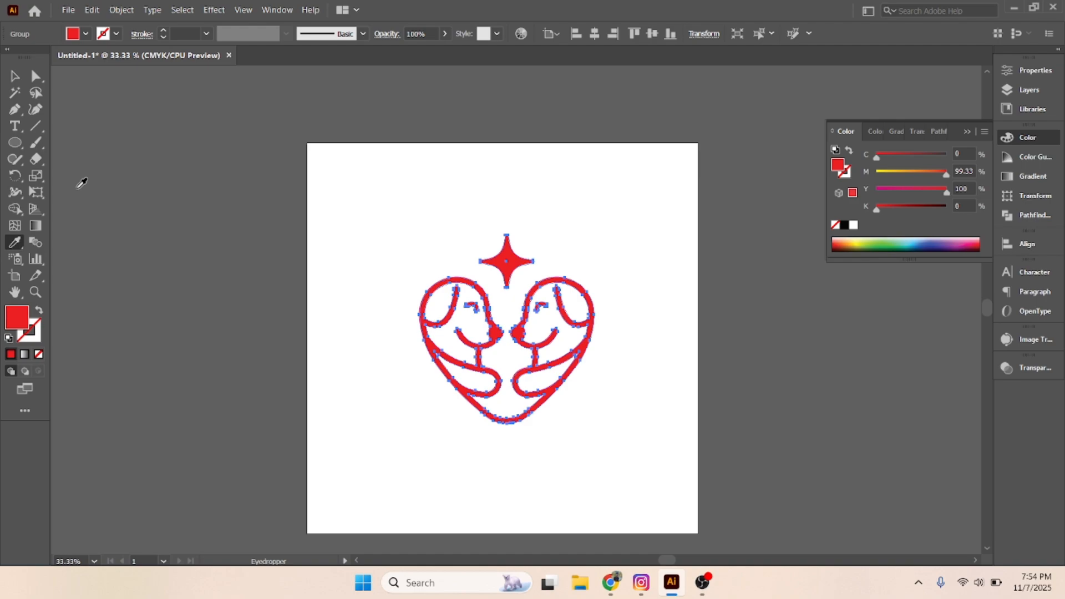
pyautogui.click(15, 76)
pyautogui.click(303, 193)
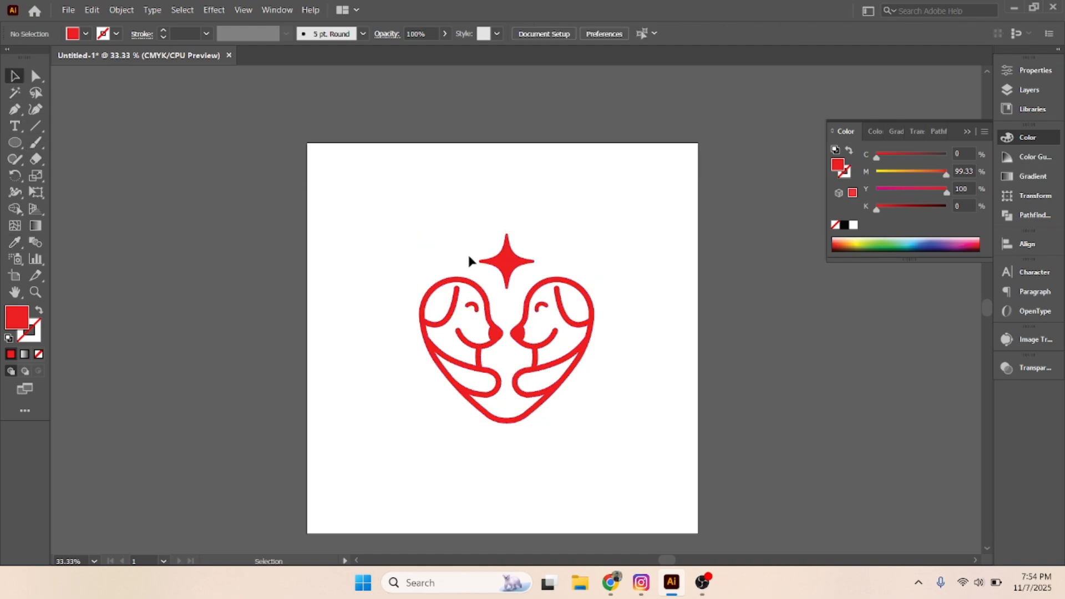
# - Shift the whole red logo slightly to the right on the artboard, then deselect it to check the finished artwork
pyautogui.moveTo(361, 225); pyautogui.dragTo(657, 424)
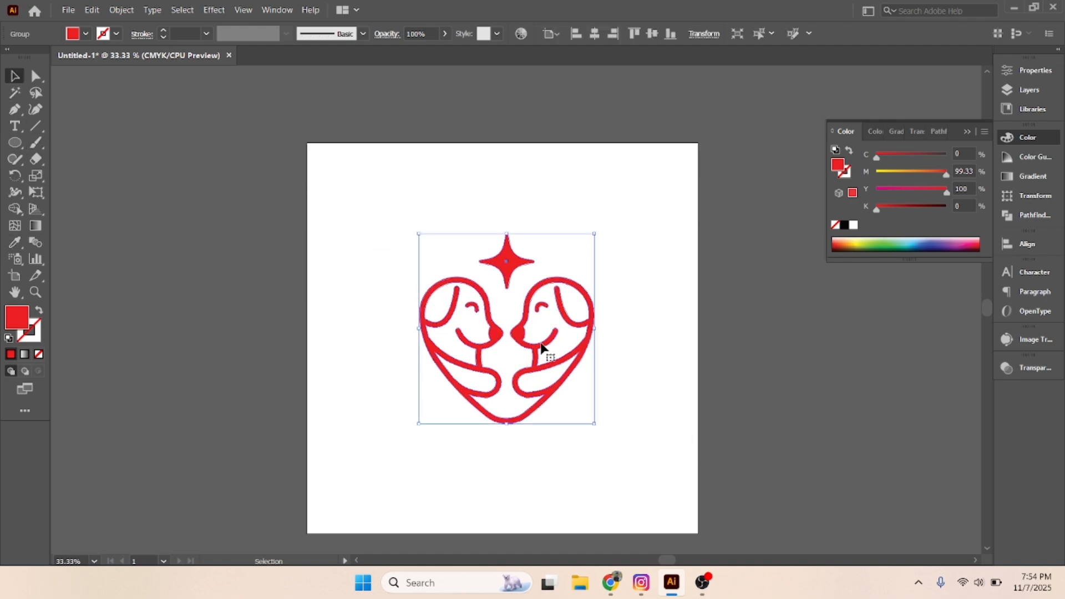
pyautogui.hotkey('ctrl', '-')
pyautogui.hotkey('ctrl', '-')
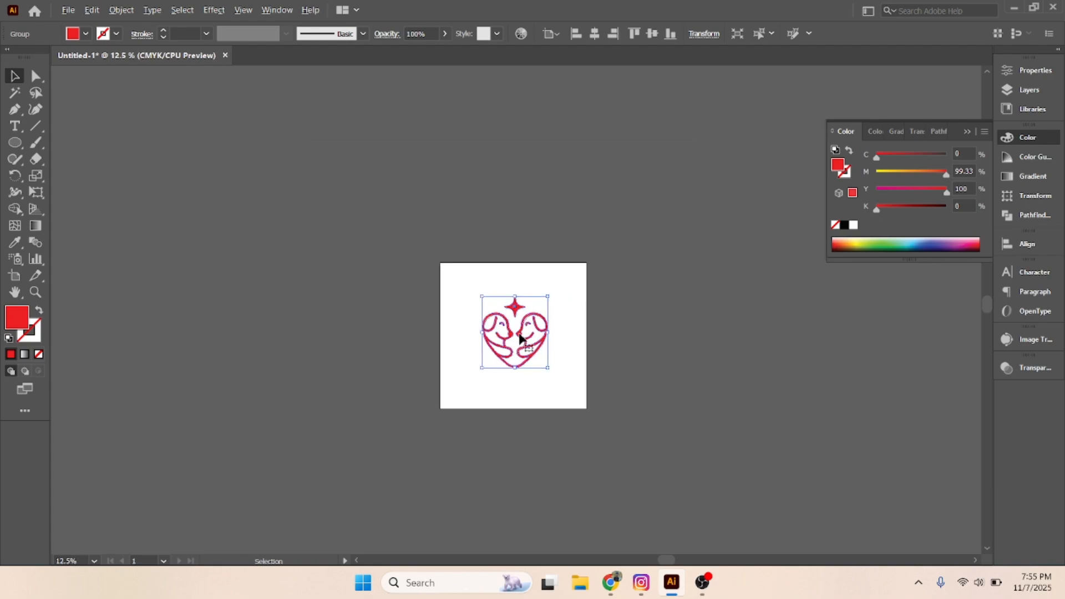
pyautogui.moveTo(519, 336)
pyautogui.mouseDown()
pyautogui.moveTo(490, 294)
pyautogui.moveTo(328, 253)
pyautogui.moveTo(524, 333)
pyautogui.mouseUp()
pyautogui.click(358, 266)
pyautogui.hotkey('ctrl', '+')
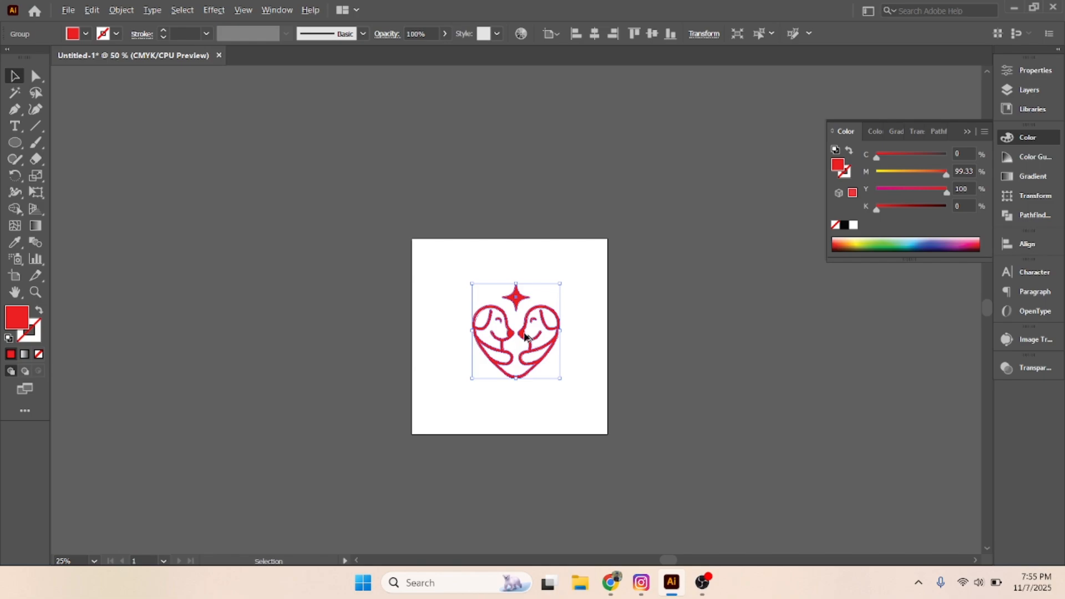
pyautogui.hotkey('ctrl', '+')
pyautogui.hotkey('ctrl', '+')
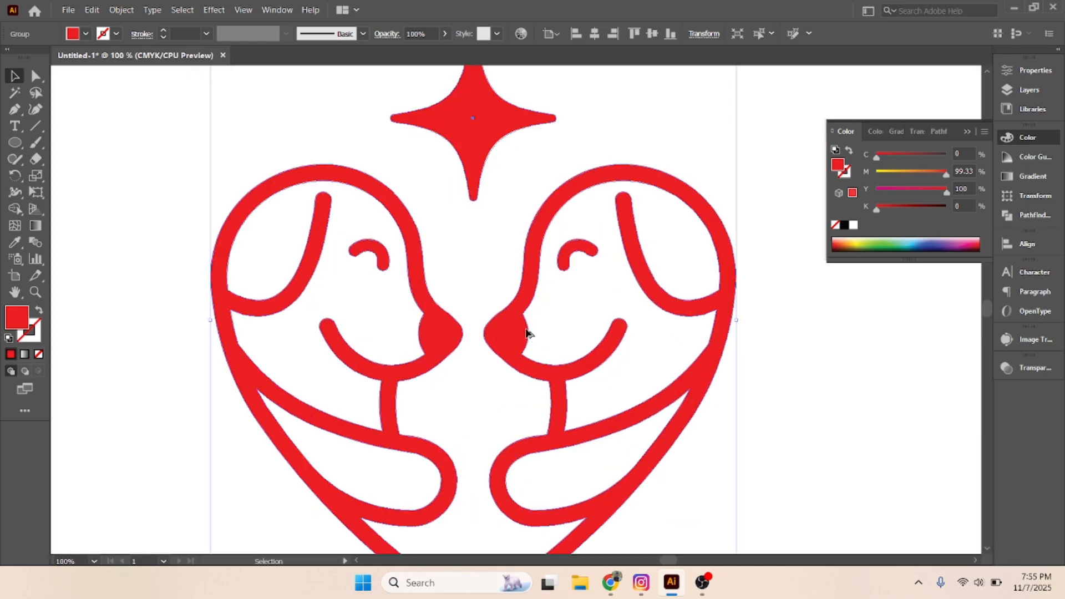
pyautogui.hotkey('ctrl', '-')
pyautogui.hotkey('ctrl', '-')
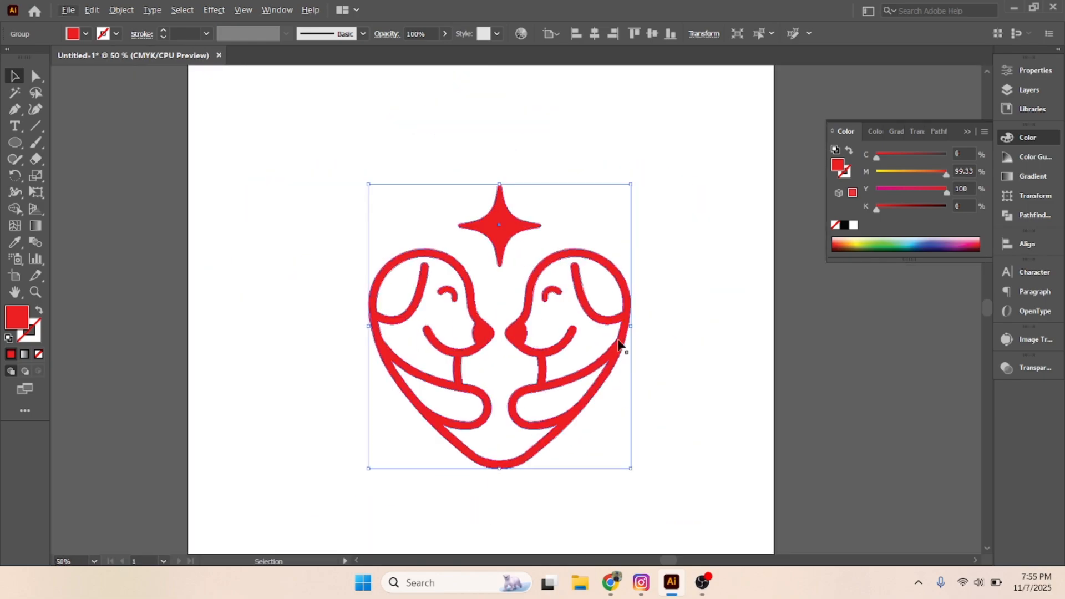
pyautogui.click(656, 343)
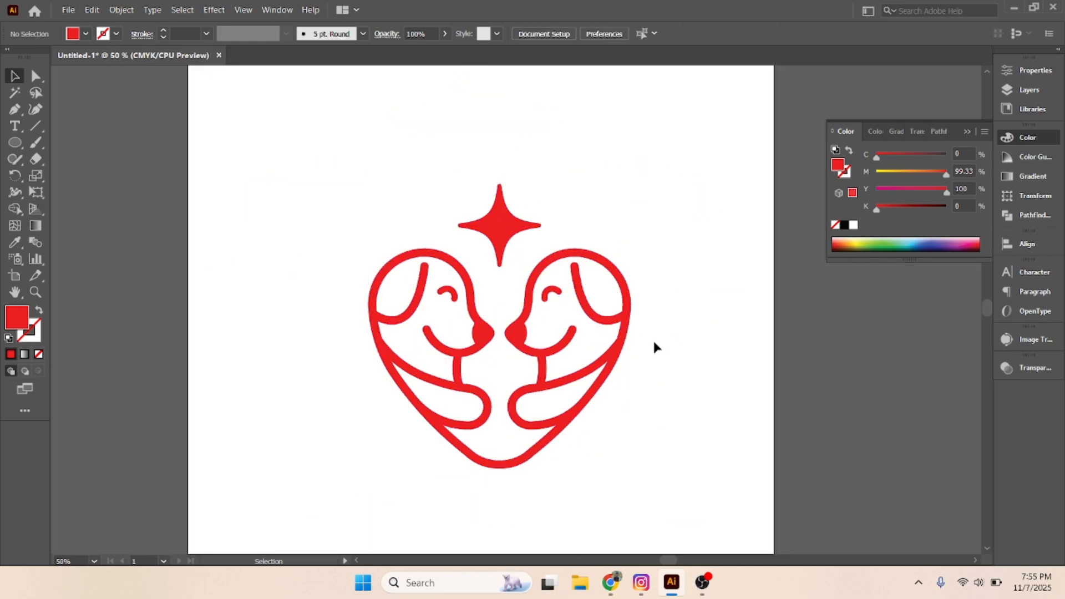